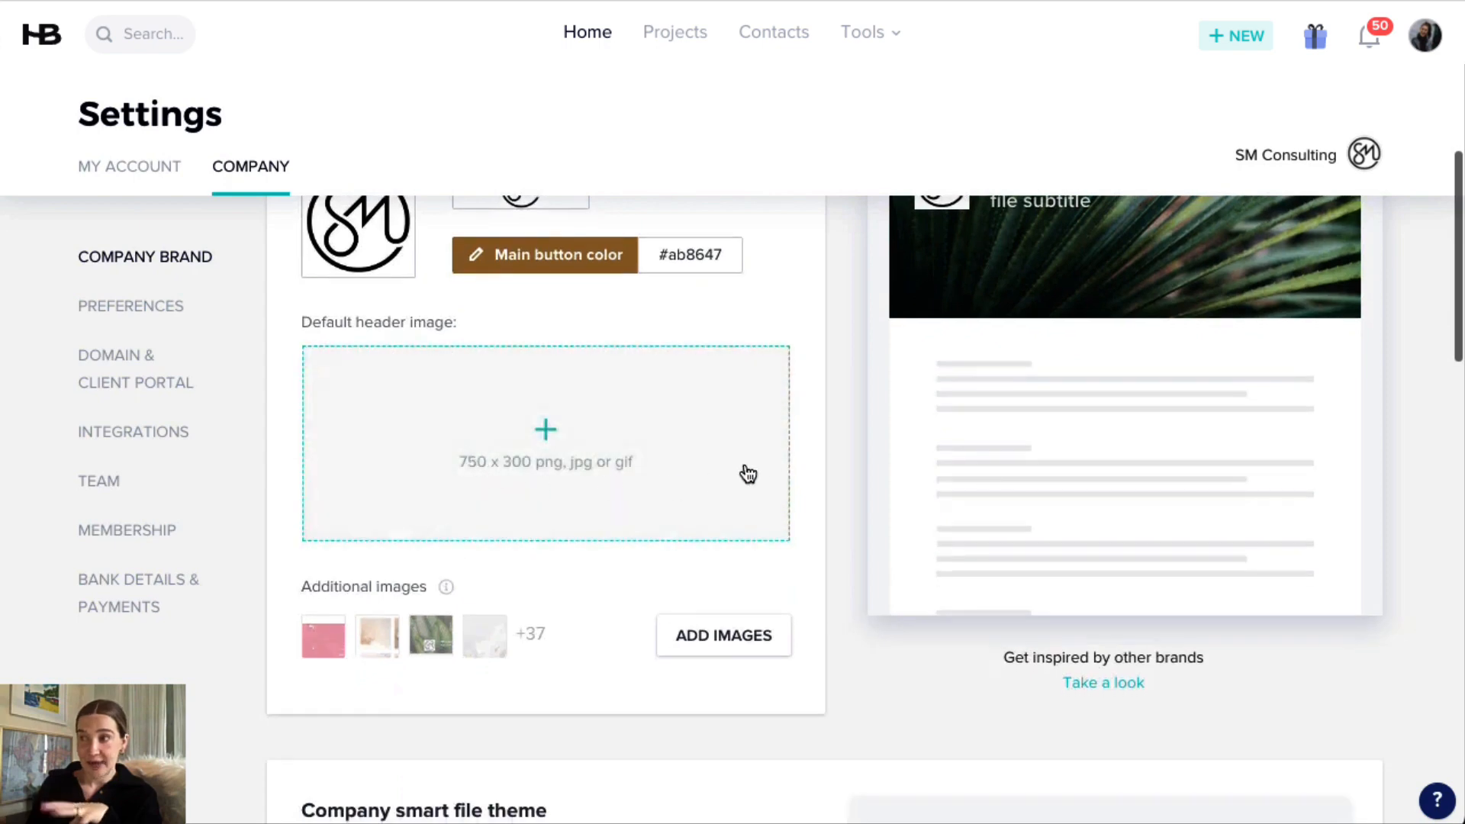
Open the company smart file theme customization, review the main font choices, and save the theme.
{"action": "scroll", "coordinate": [835, 443], "scroll_direction": "down", "scroll_amount": 2}
{"action": "scroll", "coordinate": [835, 452], "scroll_direction": "down", "scroll_amount": 4}
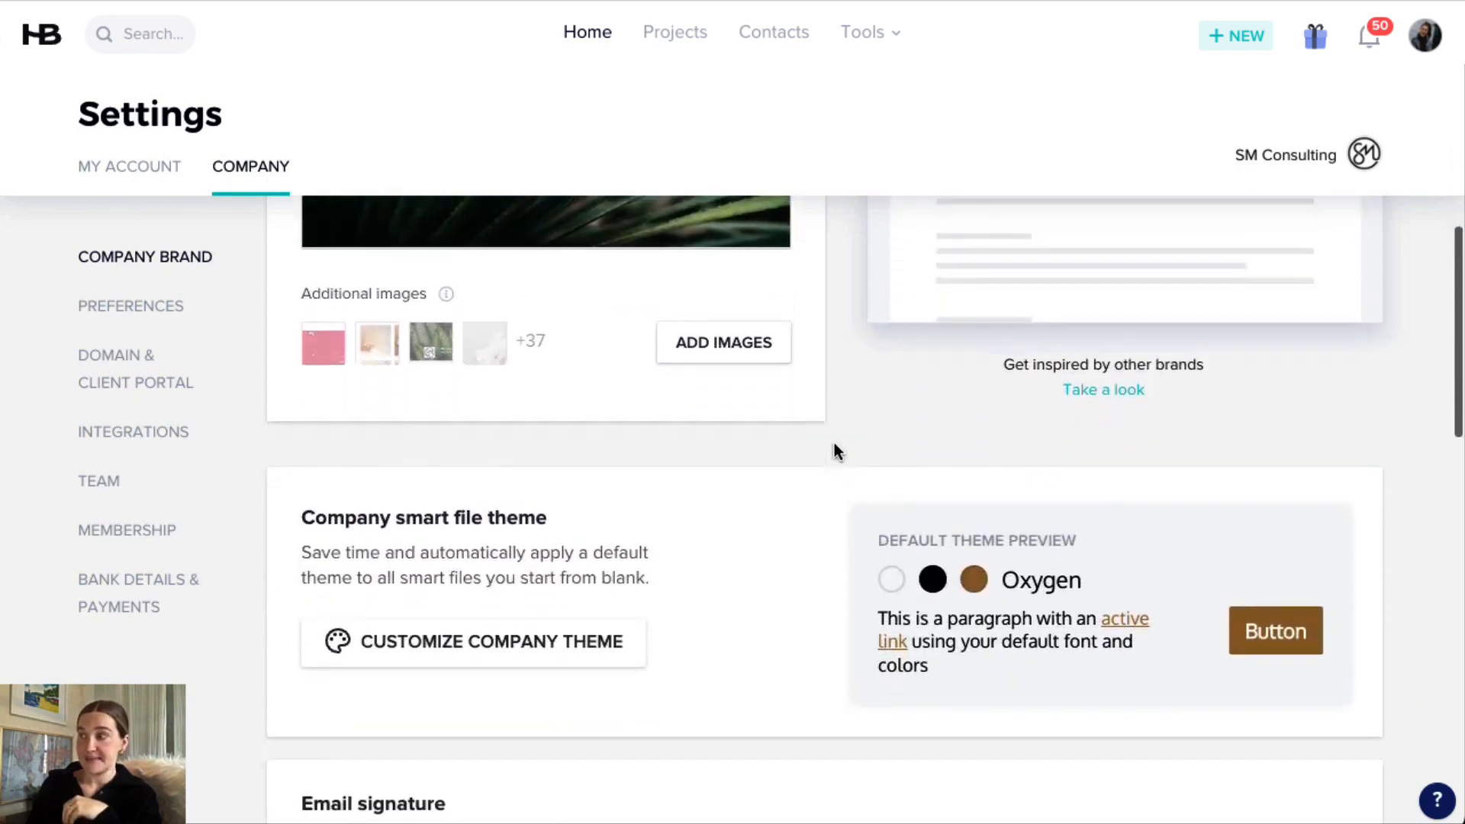
{"action": "scroll", "coordinate": [671, 404], "scroll_direction": "down", "scroll_amount": 1}
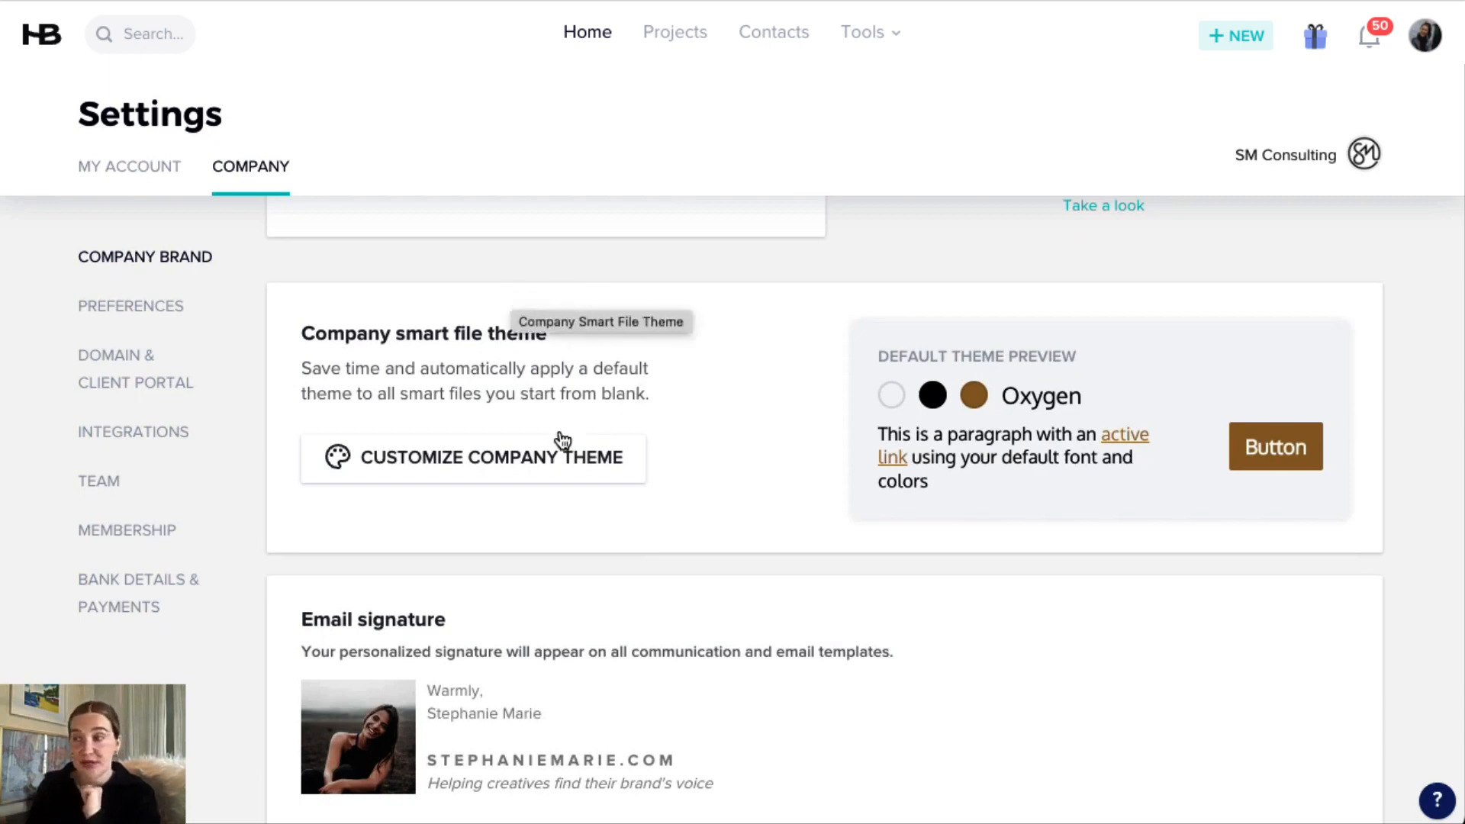
{"action": "left_click", "coordinate": [513, 467]}
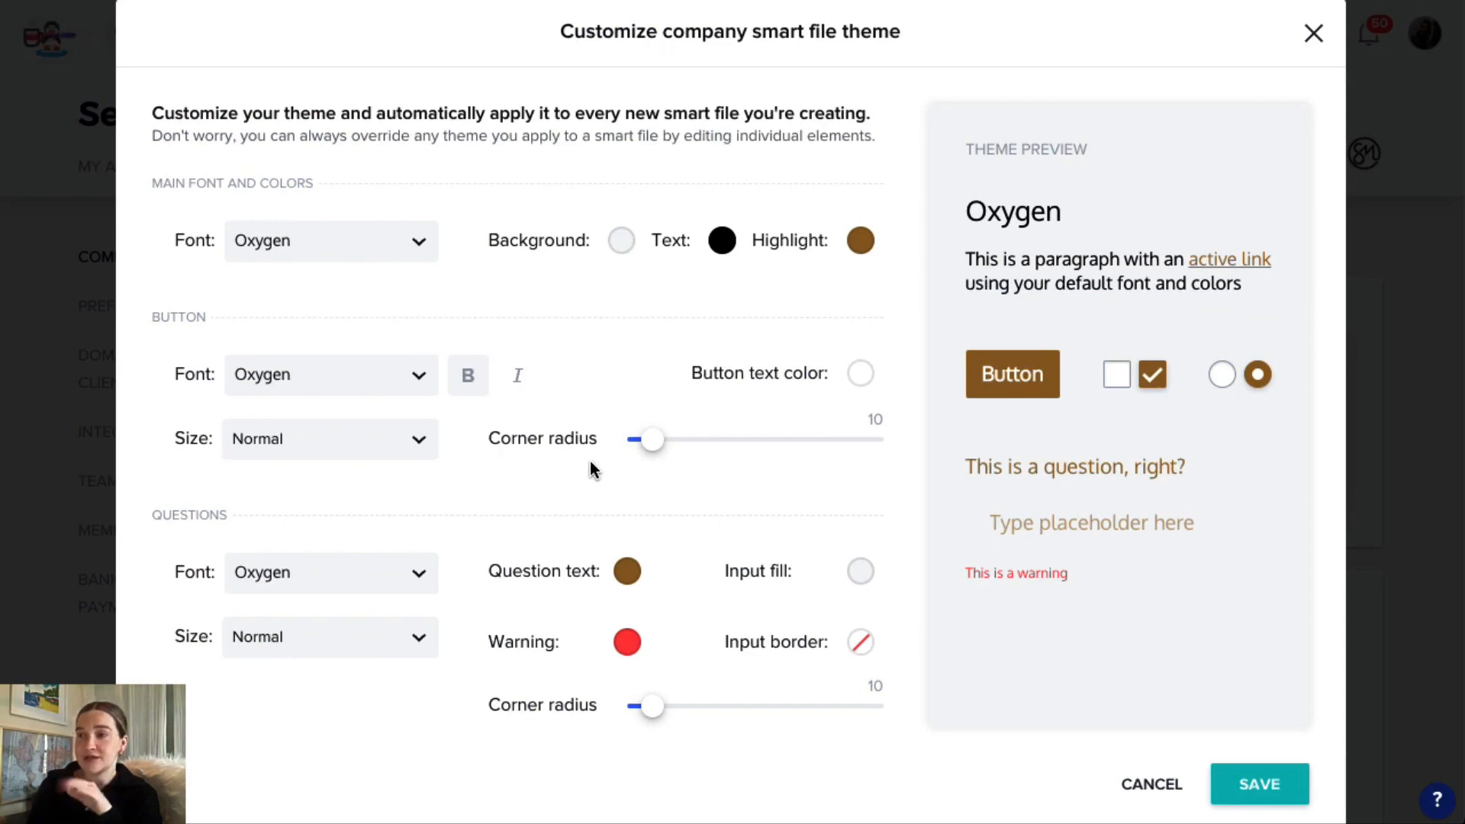
{"action": "left_click", "coordinate": [405, 243]}
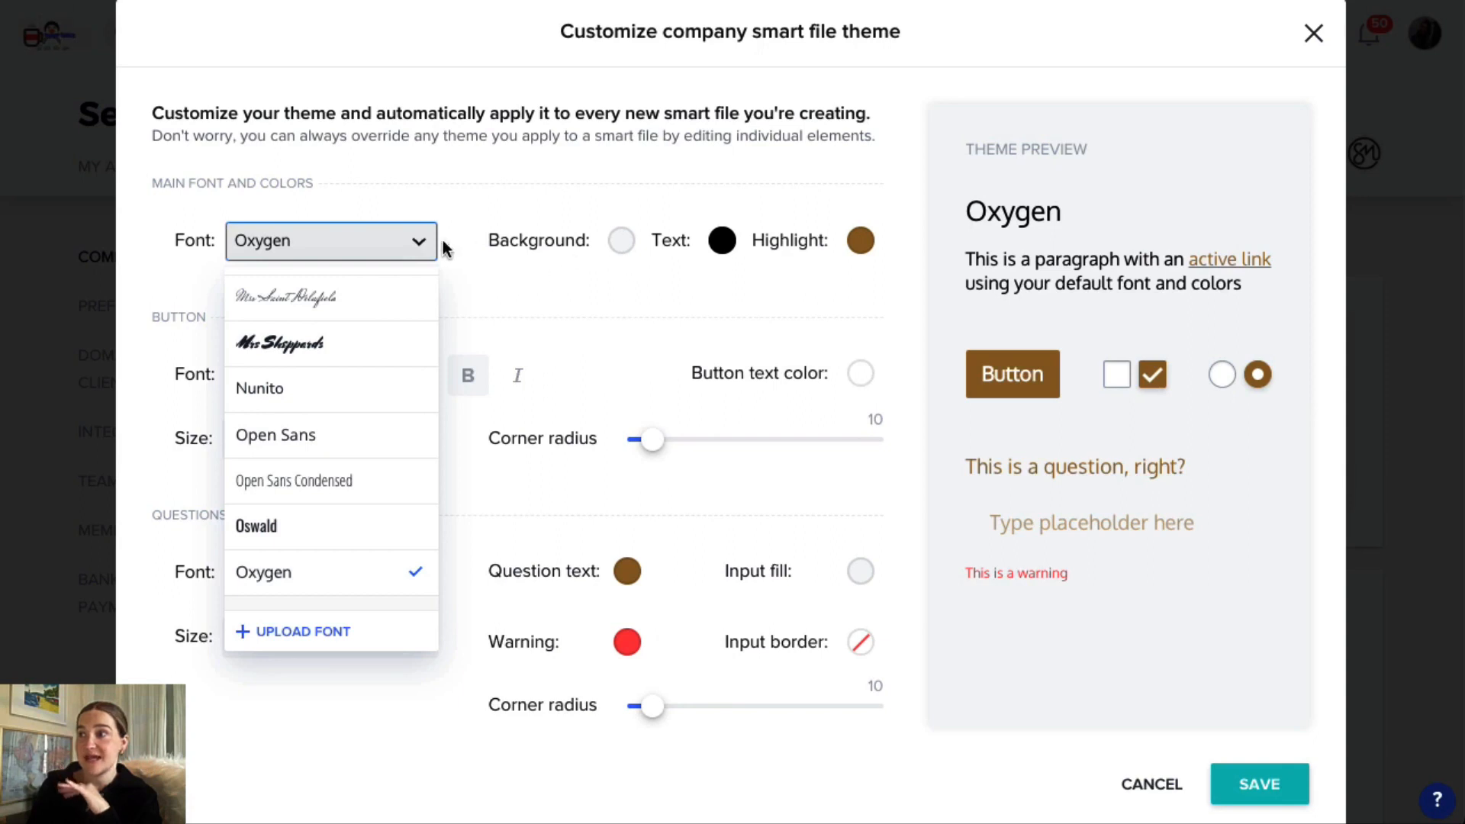
{"action": "left_click", "coordinate": [418, 245]}
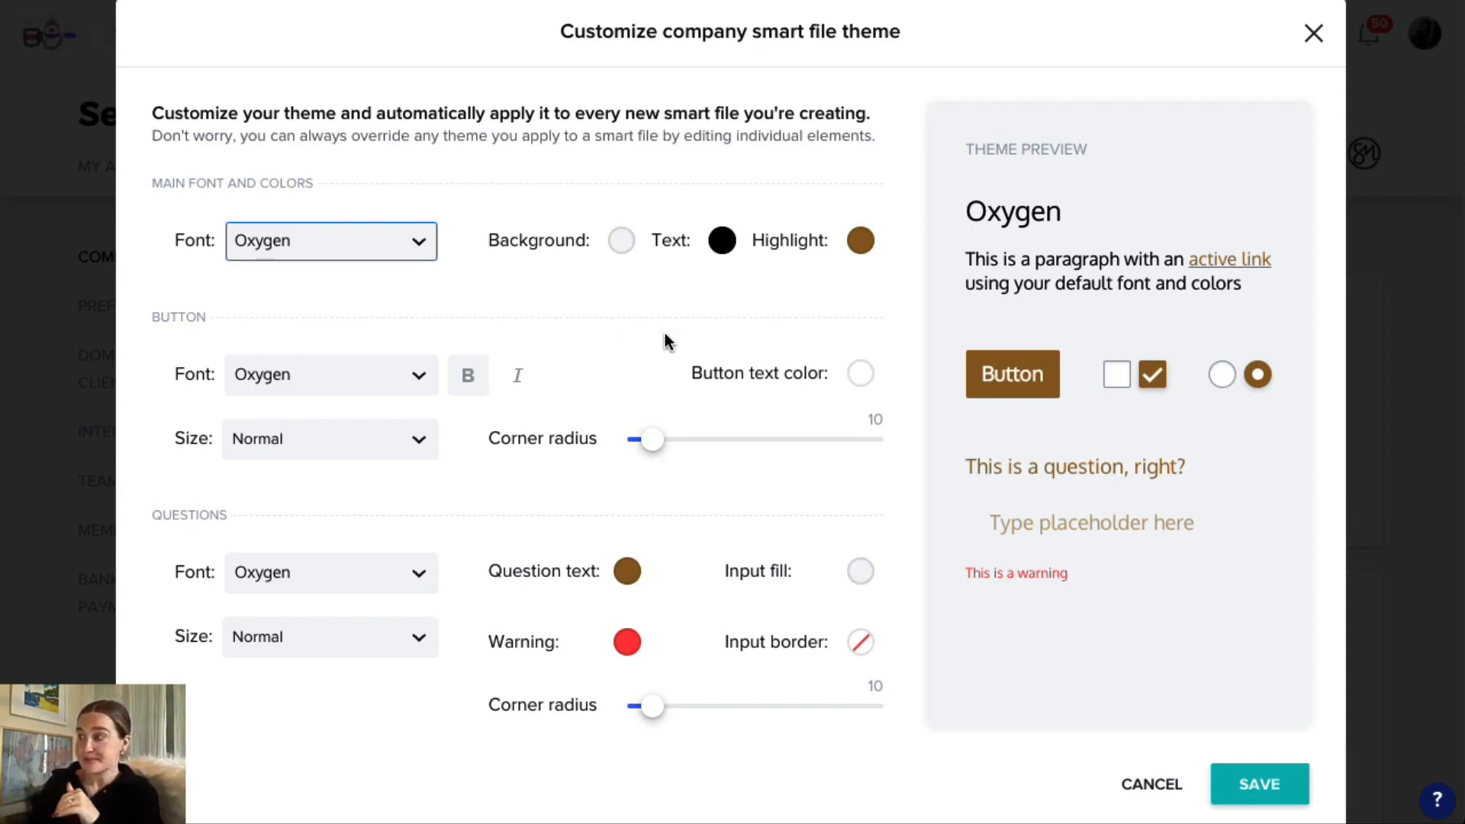
{"action": "left_click", "coordinate": [1213, 779]}
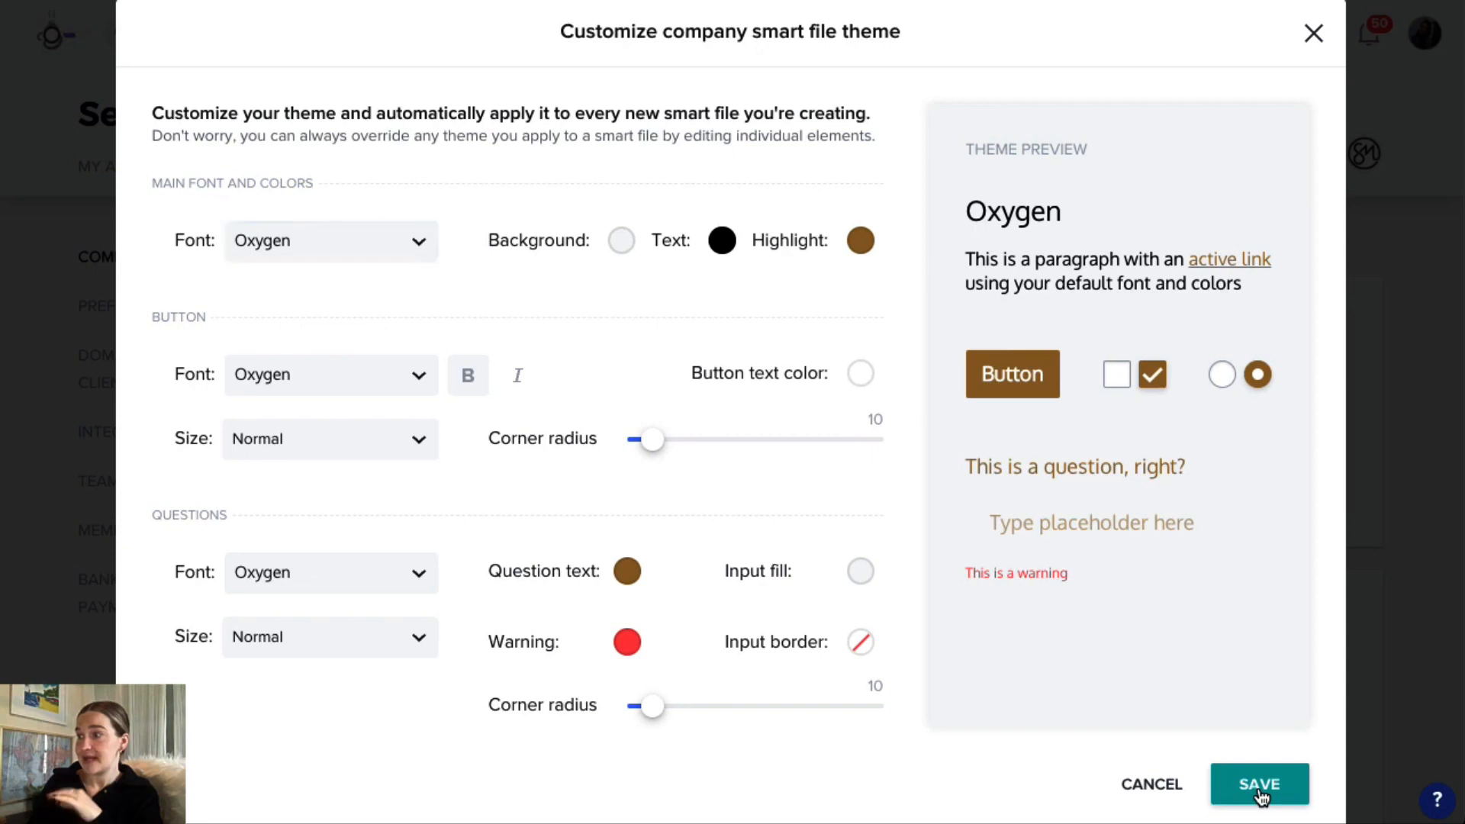
View the email signature section, and go to the company preferences to highlight Lead Sources and Project Types.
{"action": "scroll", "coordinate": [763, 473], "scroll_direction": "down", "scroll_amount": 3}
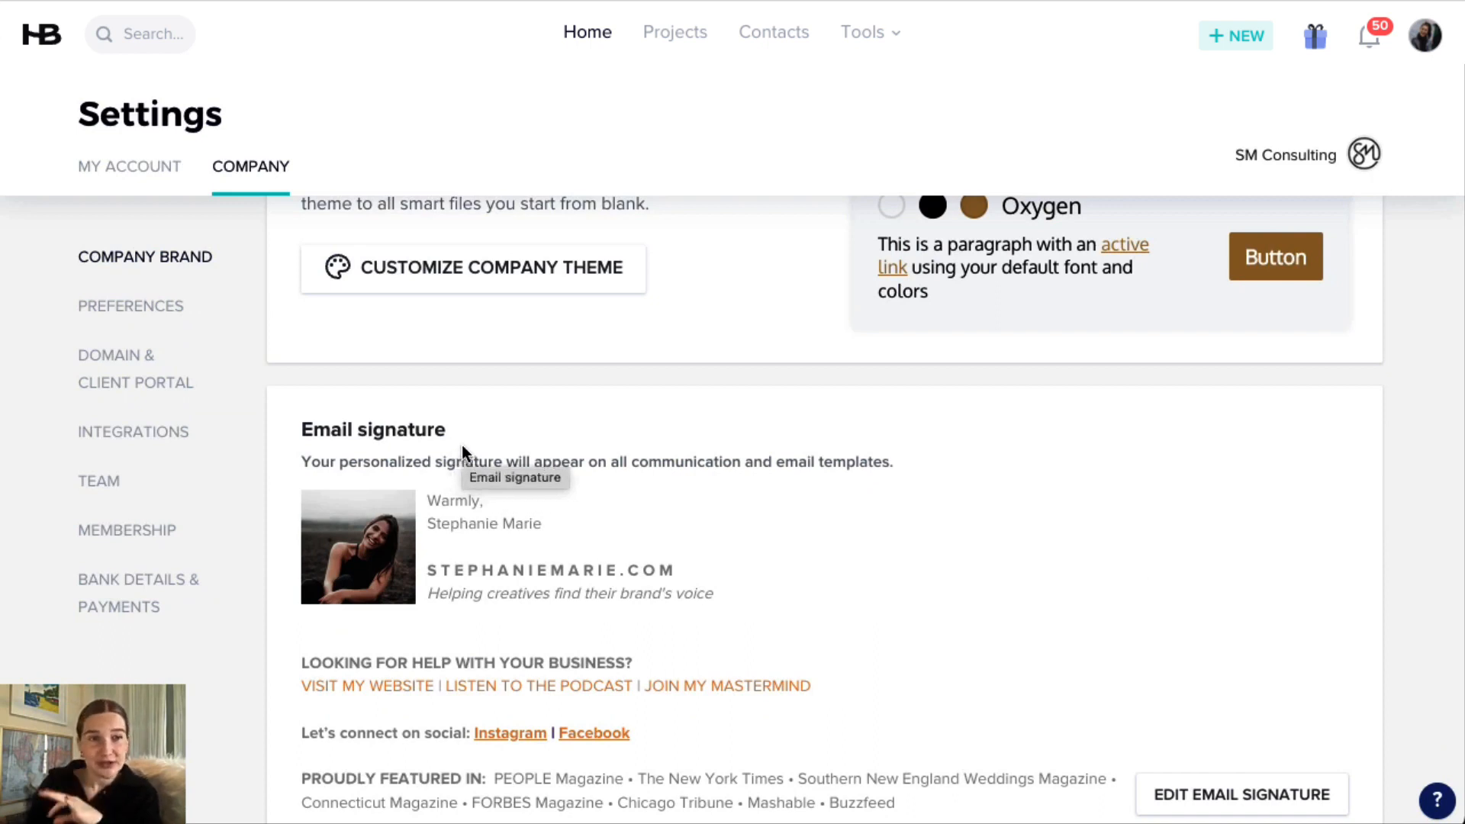
{"action": "left_click", "coordinate": [141, 313]}
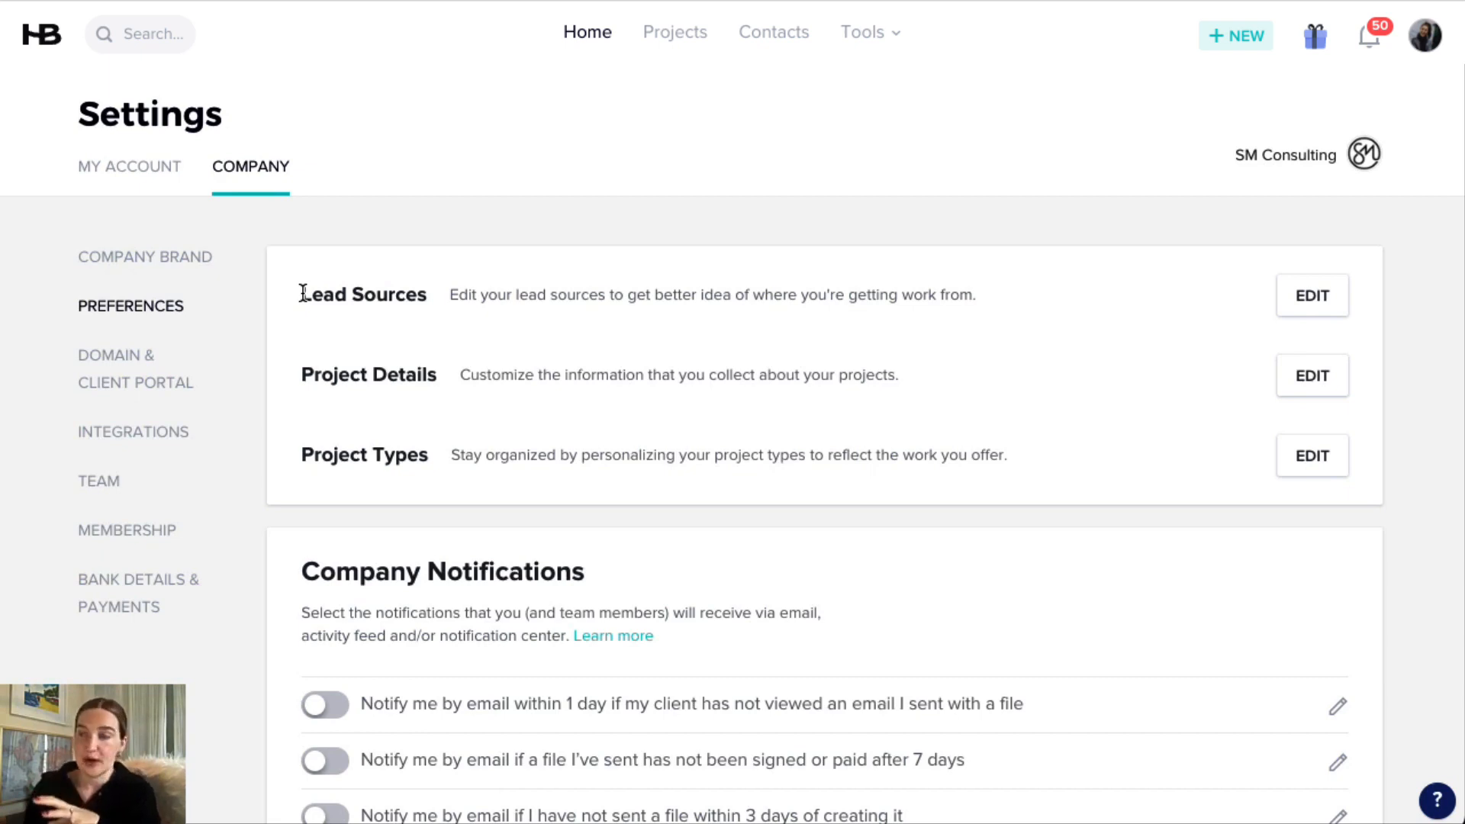
{"action": "left_click_drag", "start_coordinate": [303, 294], "coordinate": [427, 295]}
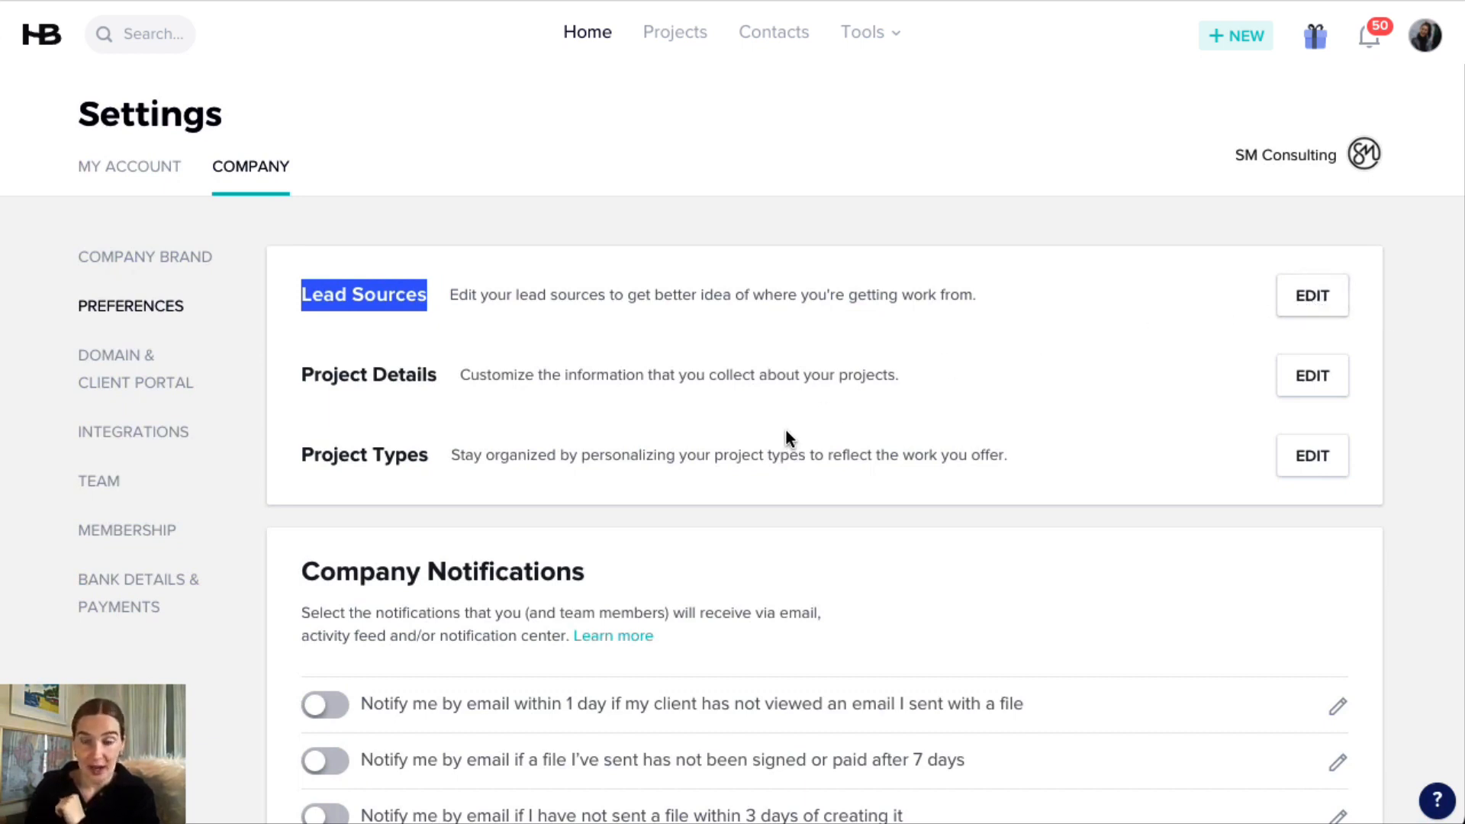
{"action": "left_click_drag", "start_coordinate": [301, 454], "coordinate": [436, 452]}
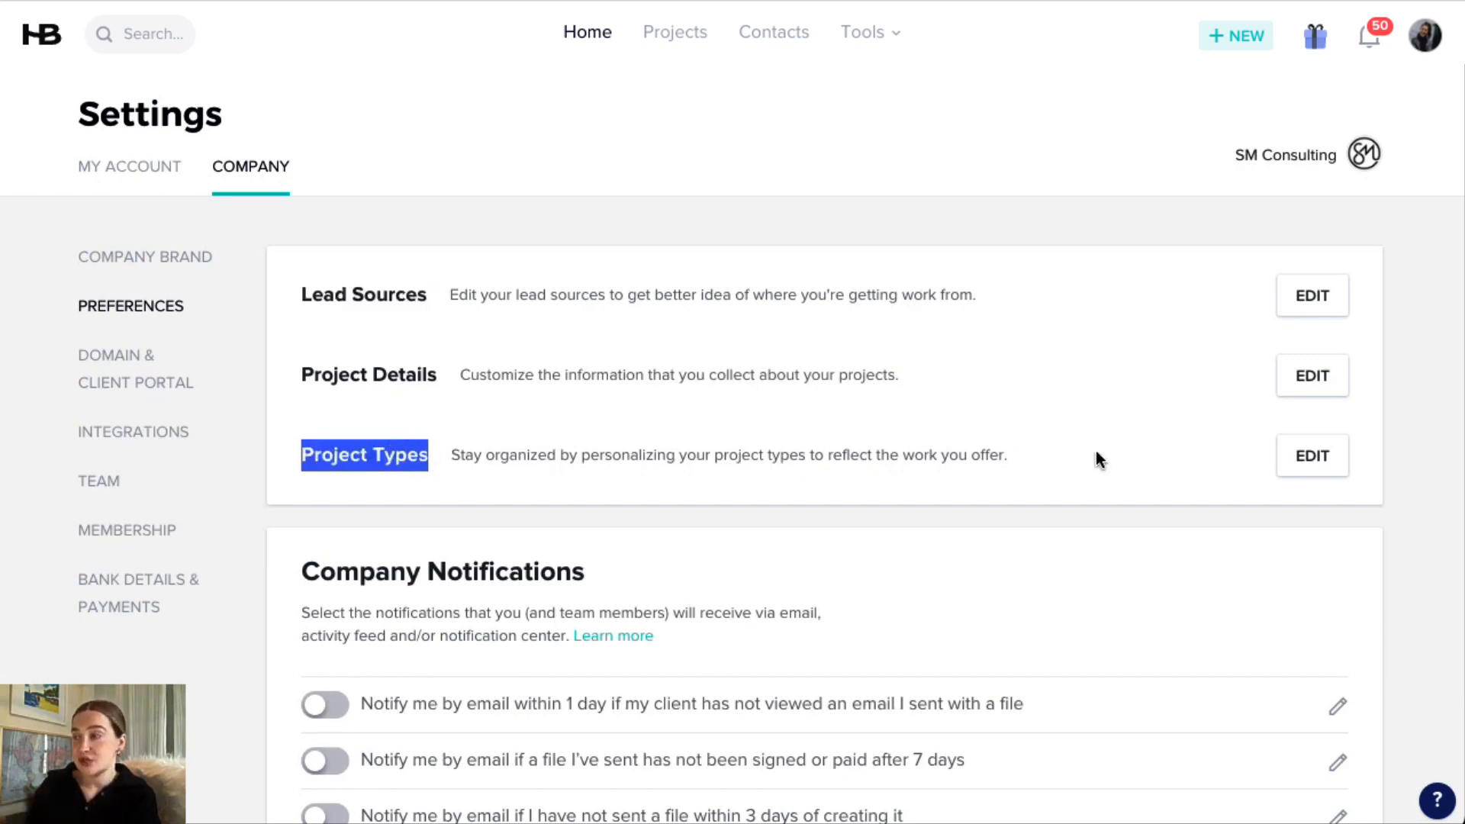
Review the full list of project types and close it without making changes.
{"action": "left_click", "coordinate": [1314, 461]}
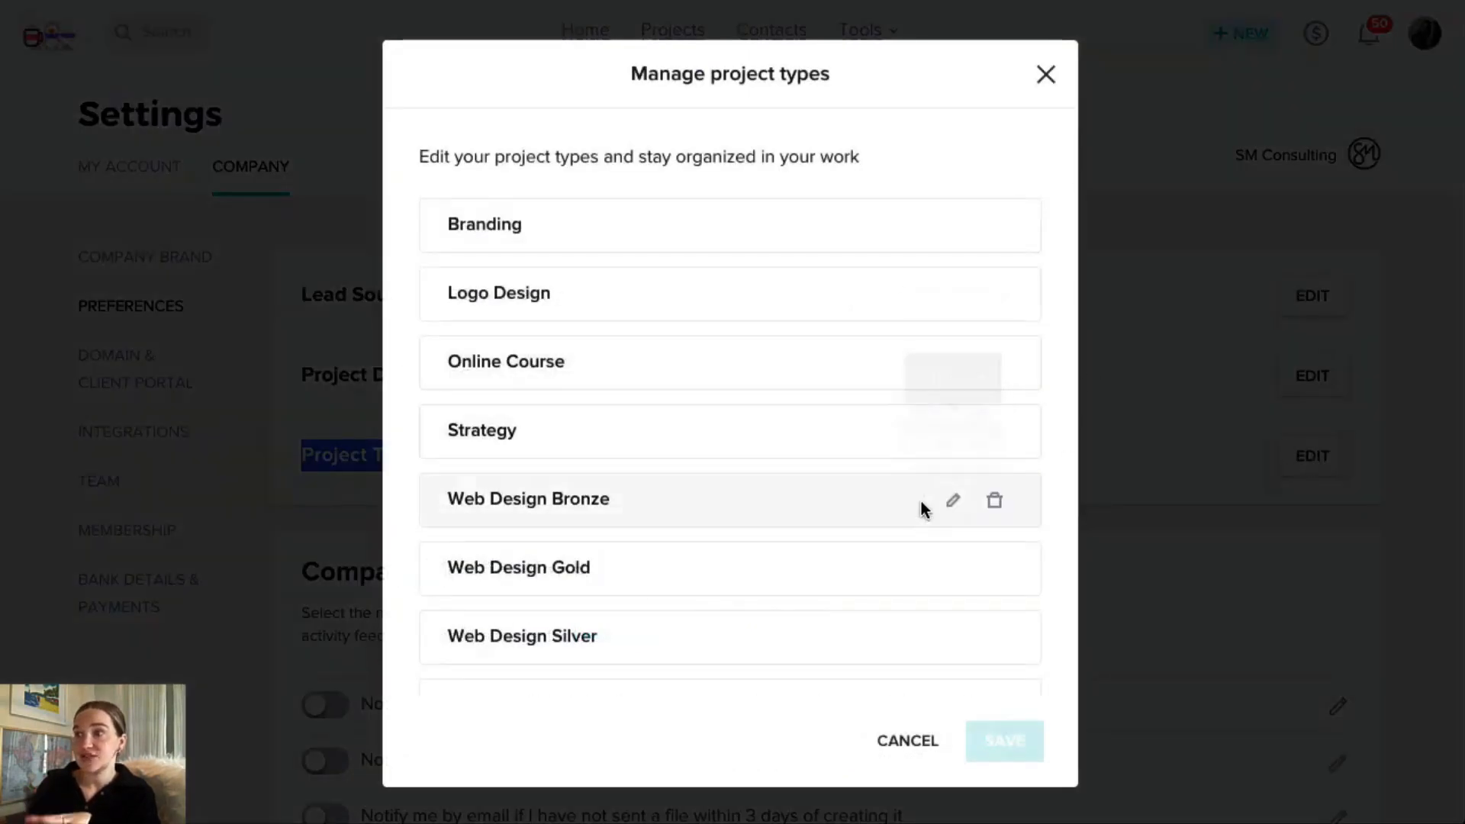
{"action": "scroll", "coordinate": [786, 392], "scroll_direction": "down", "scroll_amount": 3}
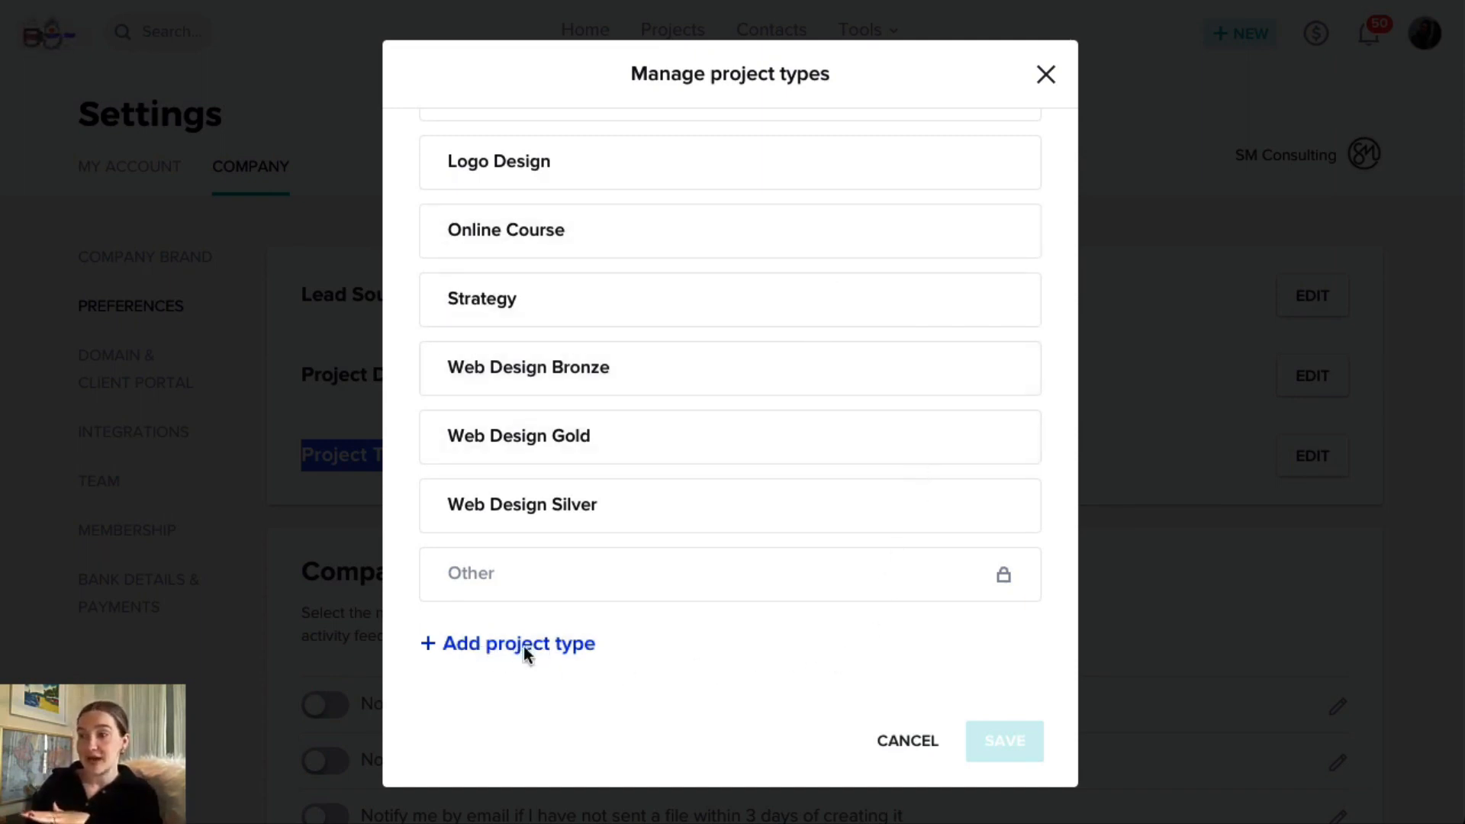
{"action": "mouse_move", "coordinate": [992, 511]}
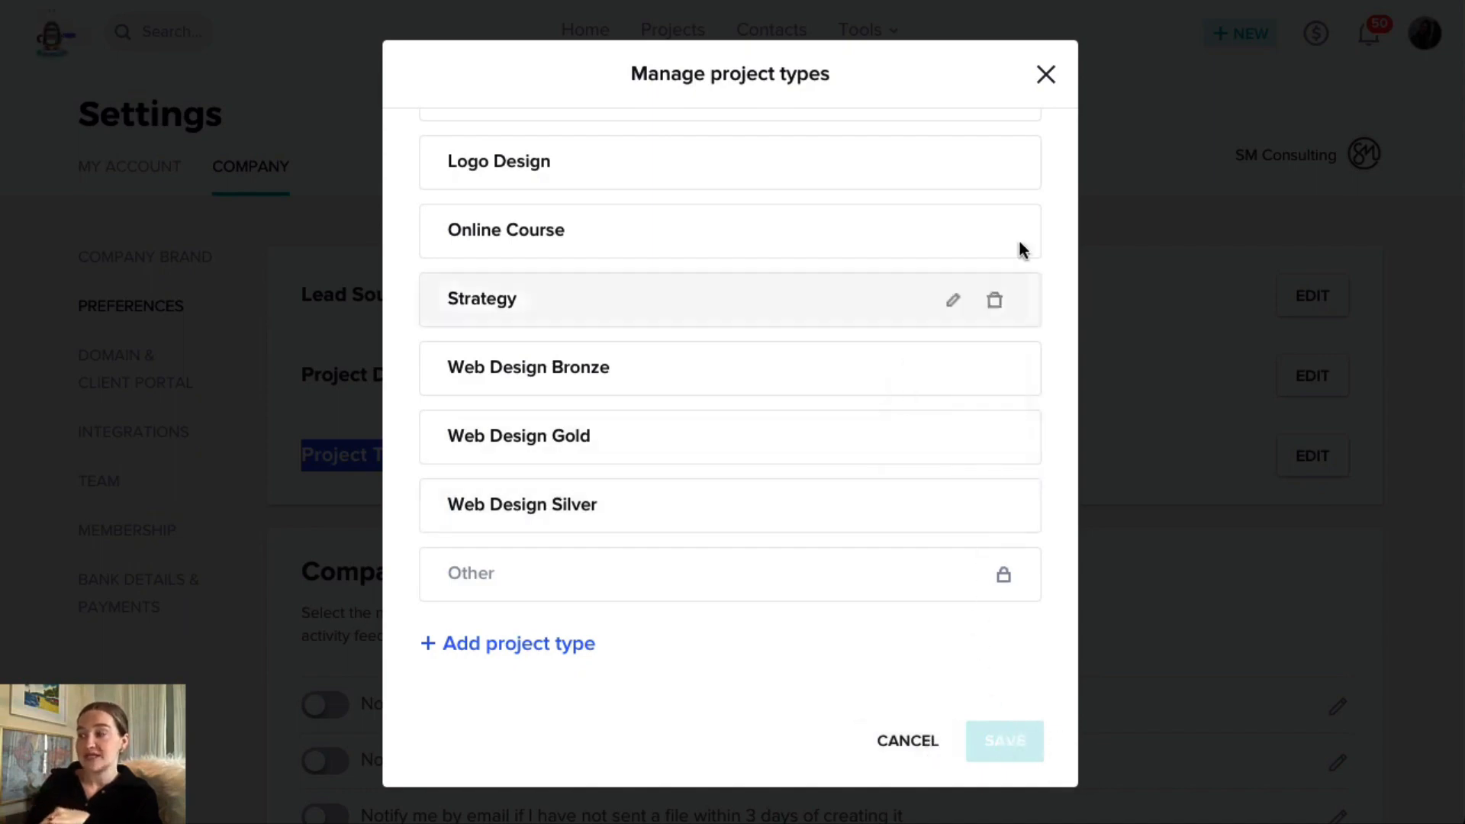
{"action": "left_click", "coordinate": [1046, 76]}
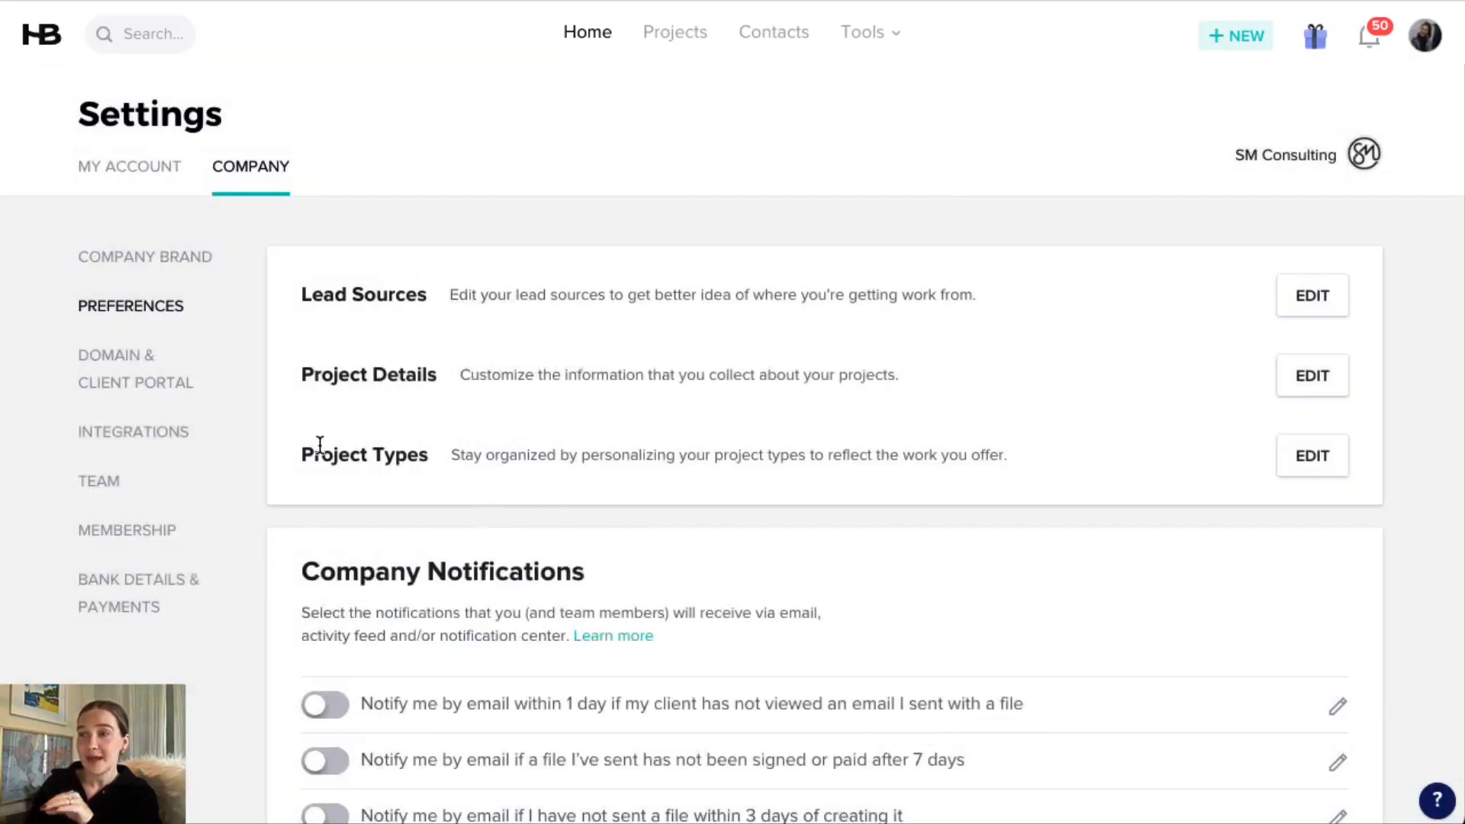
Review the company notification and payment reminder preferences, and open the bank details and payments settings.
{"action": "scroll", "coordinate": [558, 447], "scroll_direction": "down", "scroll_amount": 2}
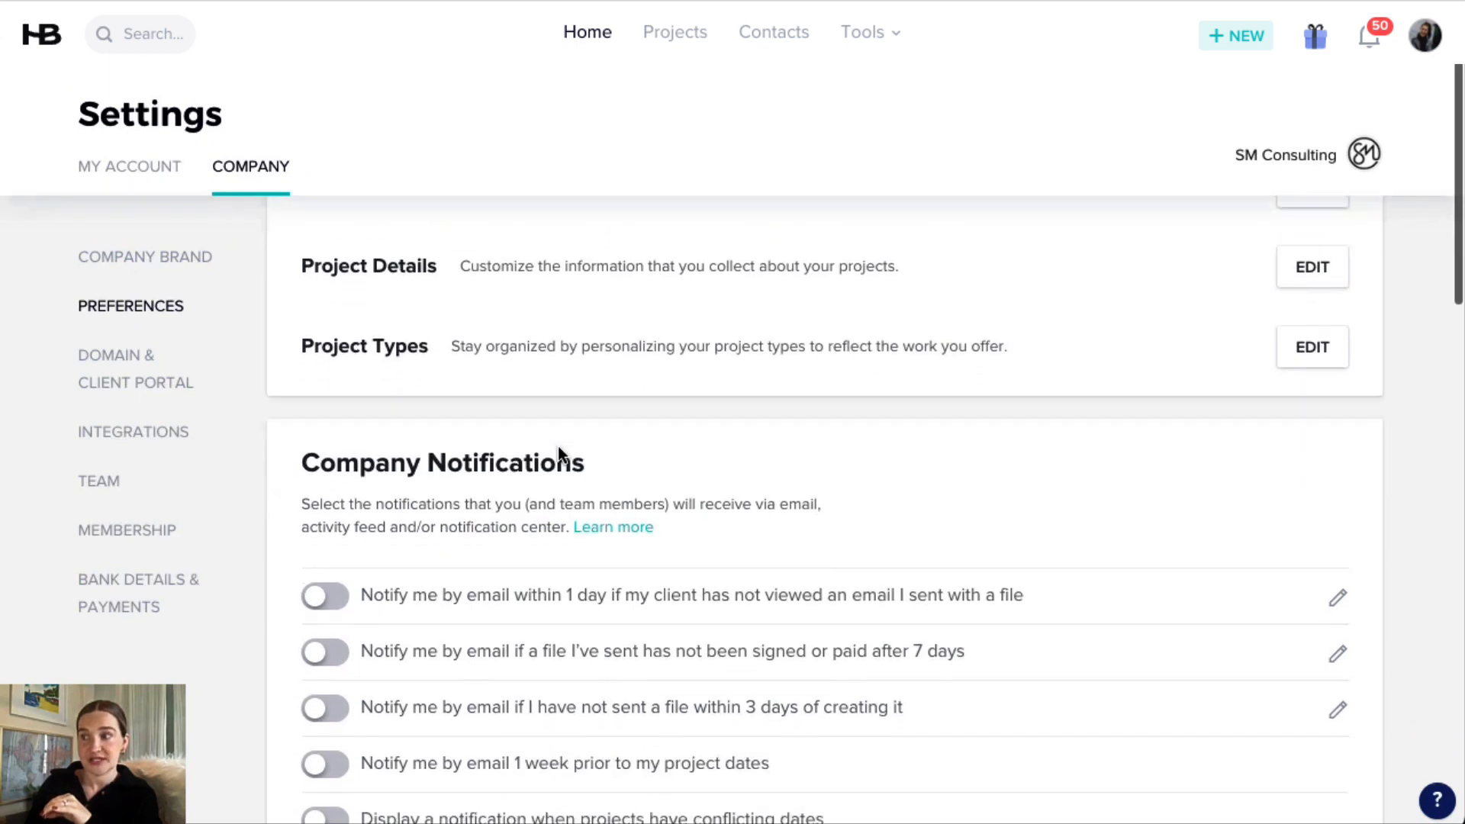
{"action": "scroll", "coordinate": [564, 433], "scroll_direction": "down", "scroll_amount": 1}
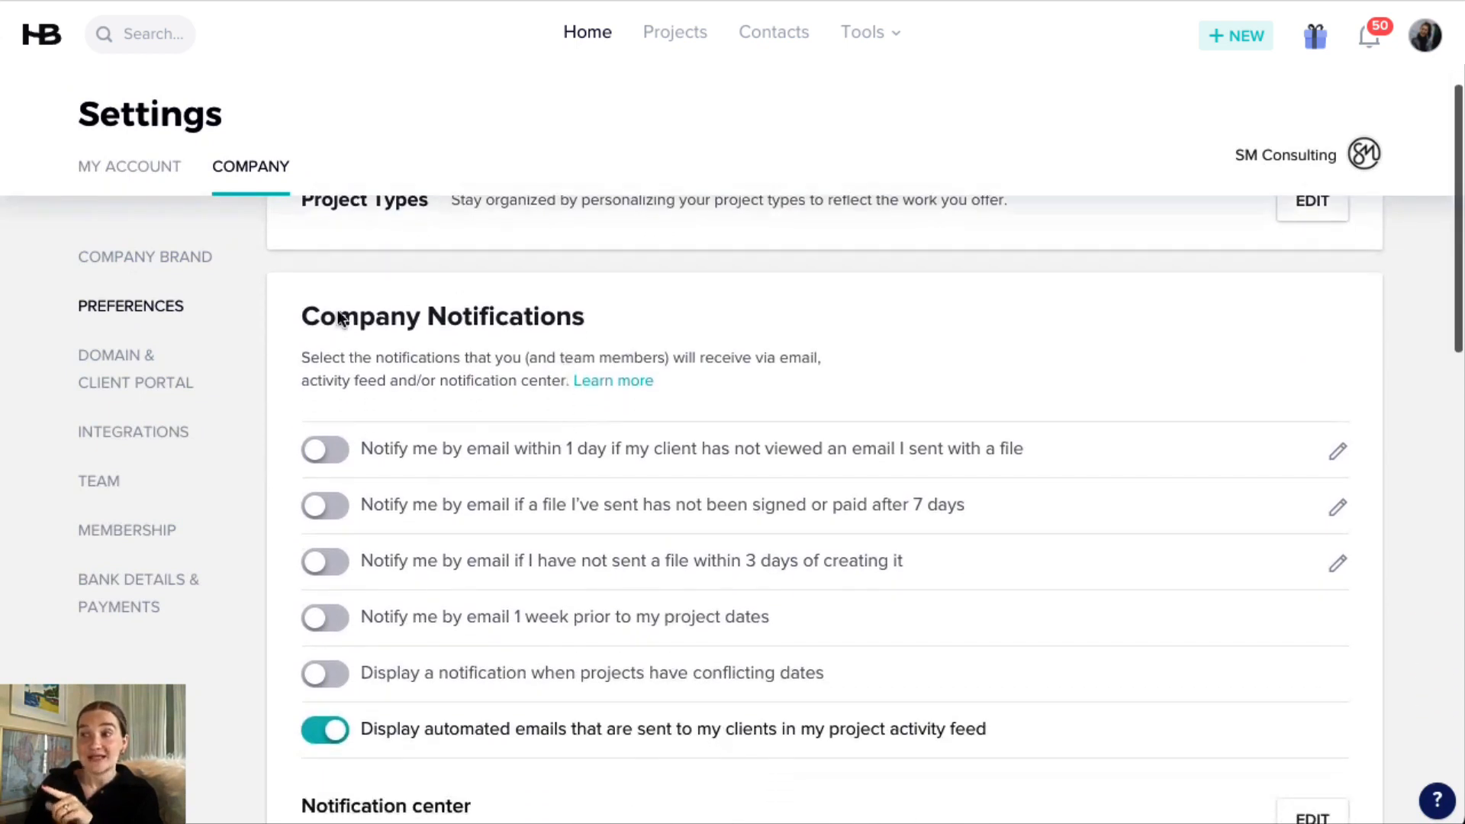
{"action": "scroll", "coordinate": [415, 366], "scroll_direction": "down", "scroll_amount": 10}
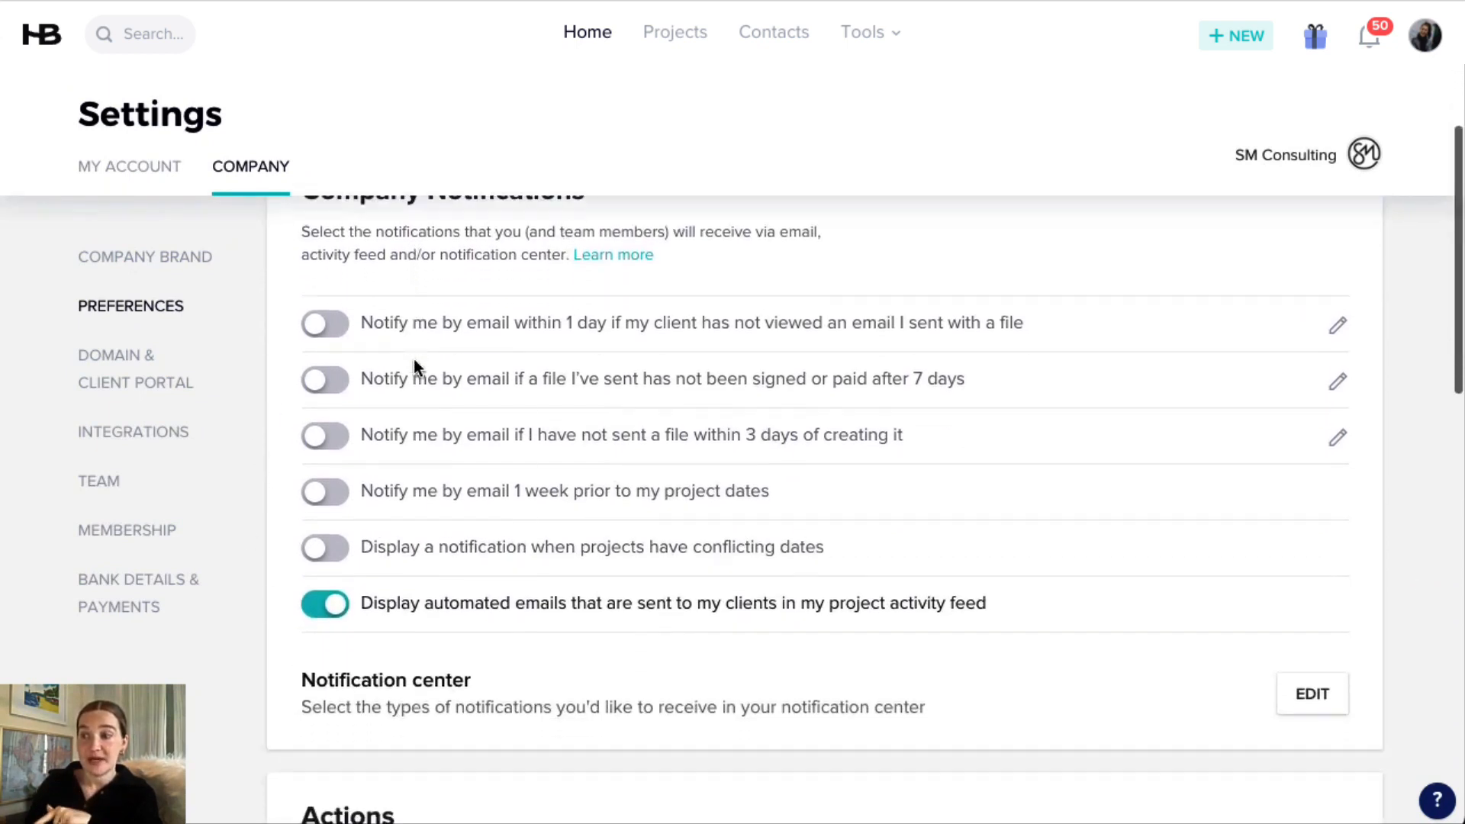
{"action": "scroll", "coordinate": [439, 377], "scroll_direction": "down", "scroll_amount": 6}
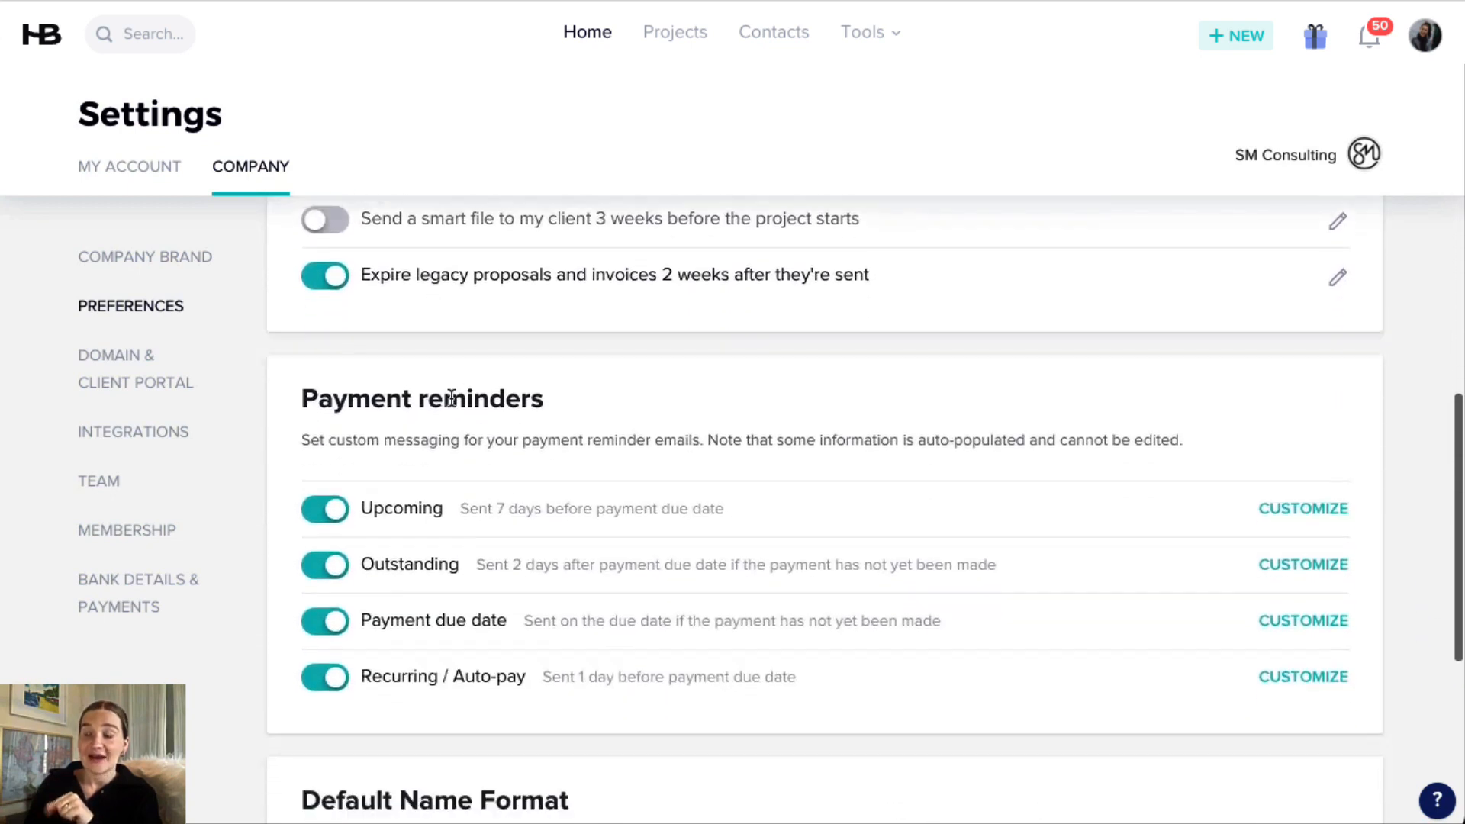
{"action": "scroll", "coordinate": [461, 420], "scroll_direction": "up", "scroll_amount": 1}
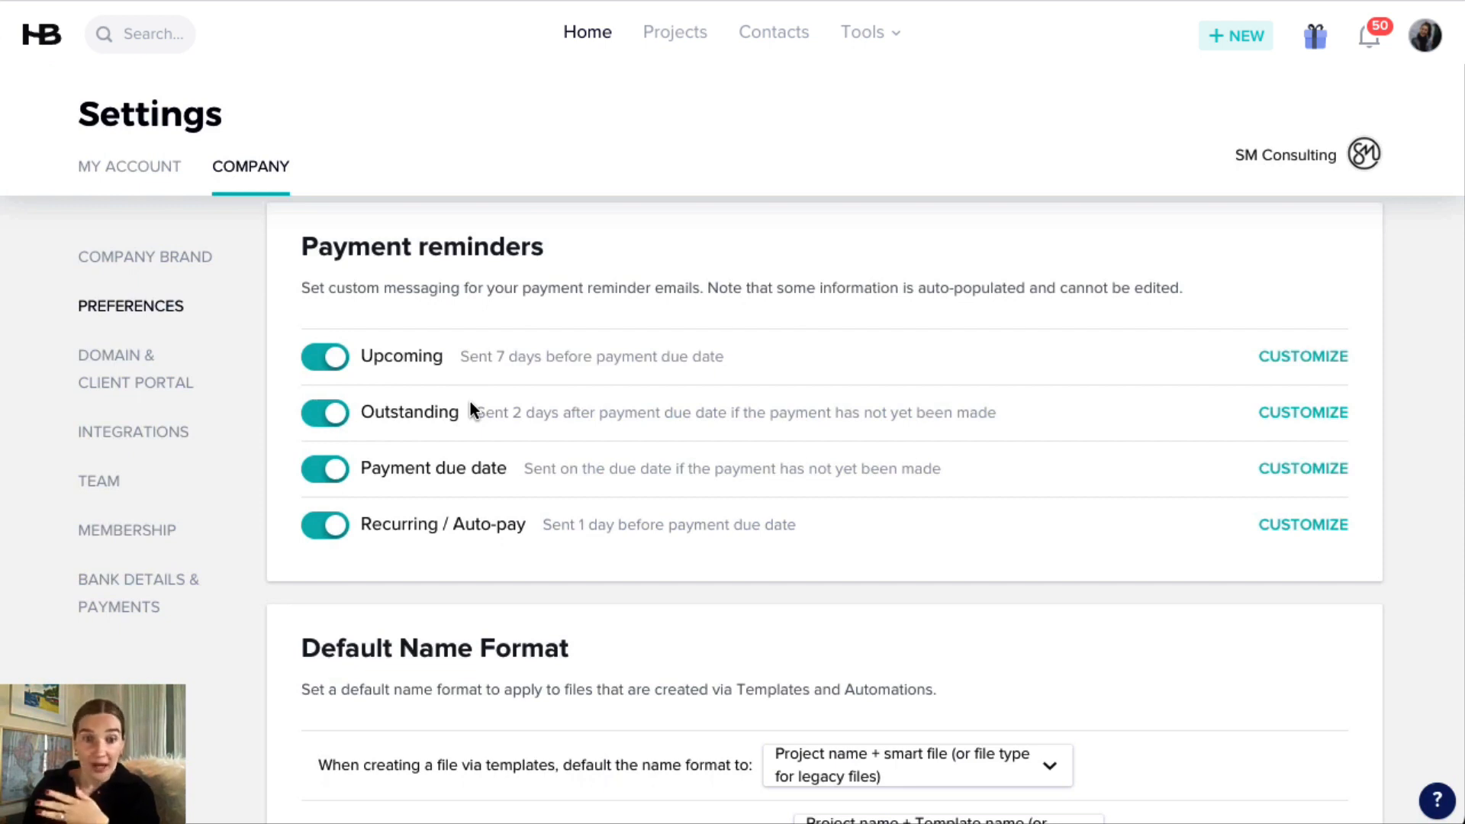
{"action": "scroll", "coordinate": [476, 404], "scroll_direction": "up", "scroll_amount": 2}
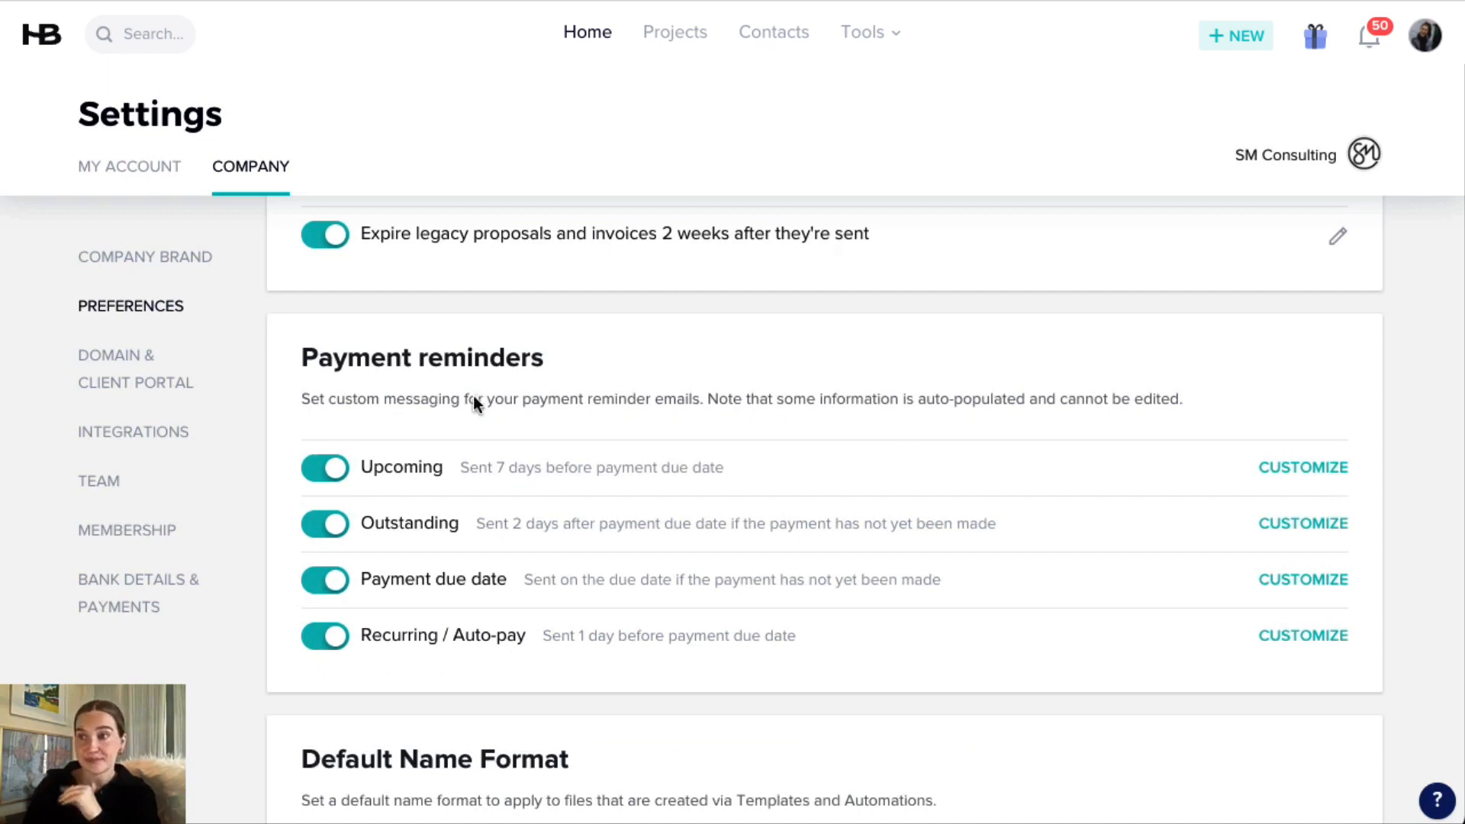
{"action": "left_click", "coordinate": [117, 587]}
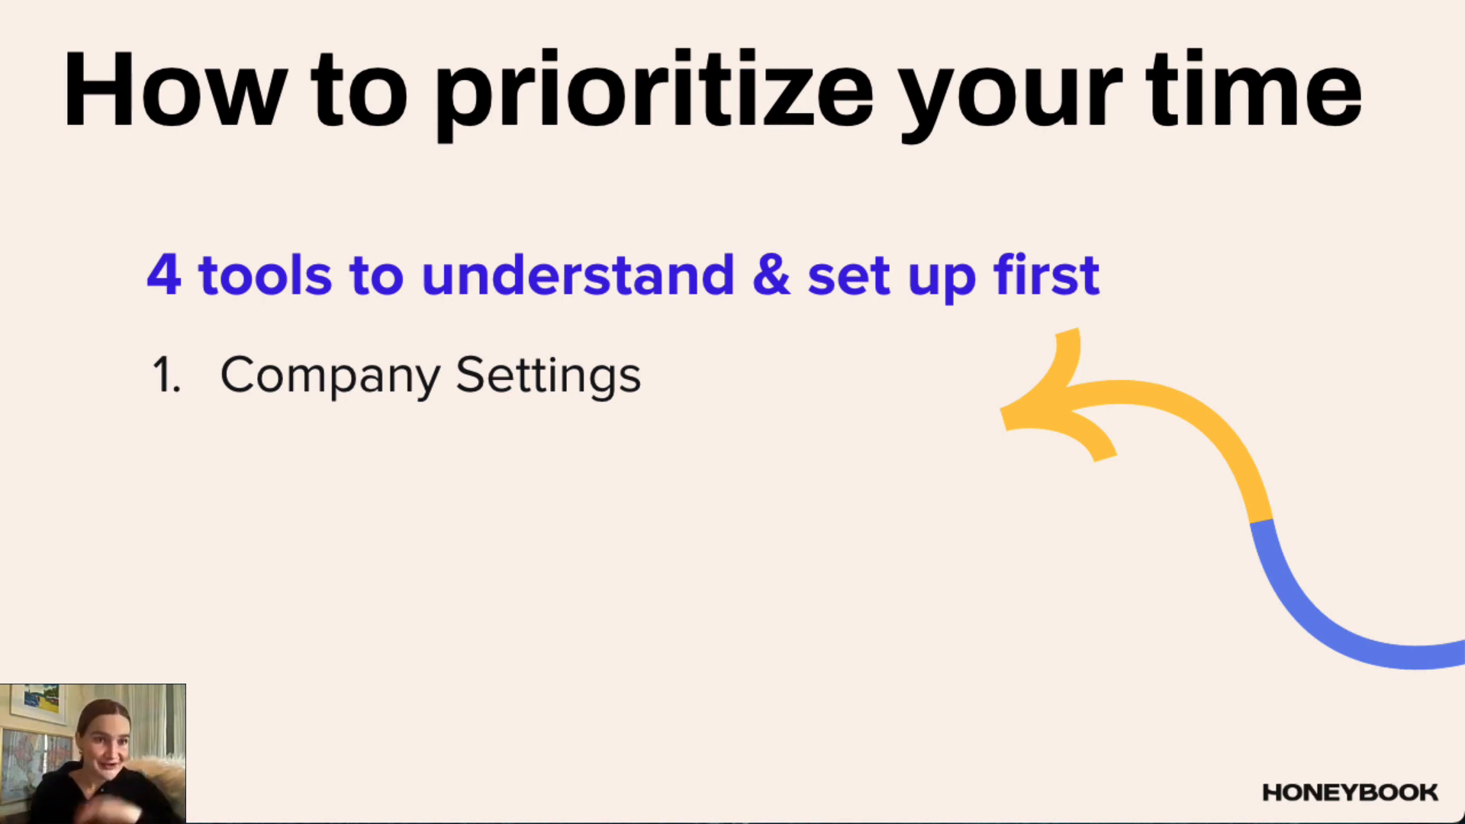
{"action": "key", "text": "Right"}
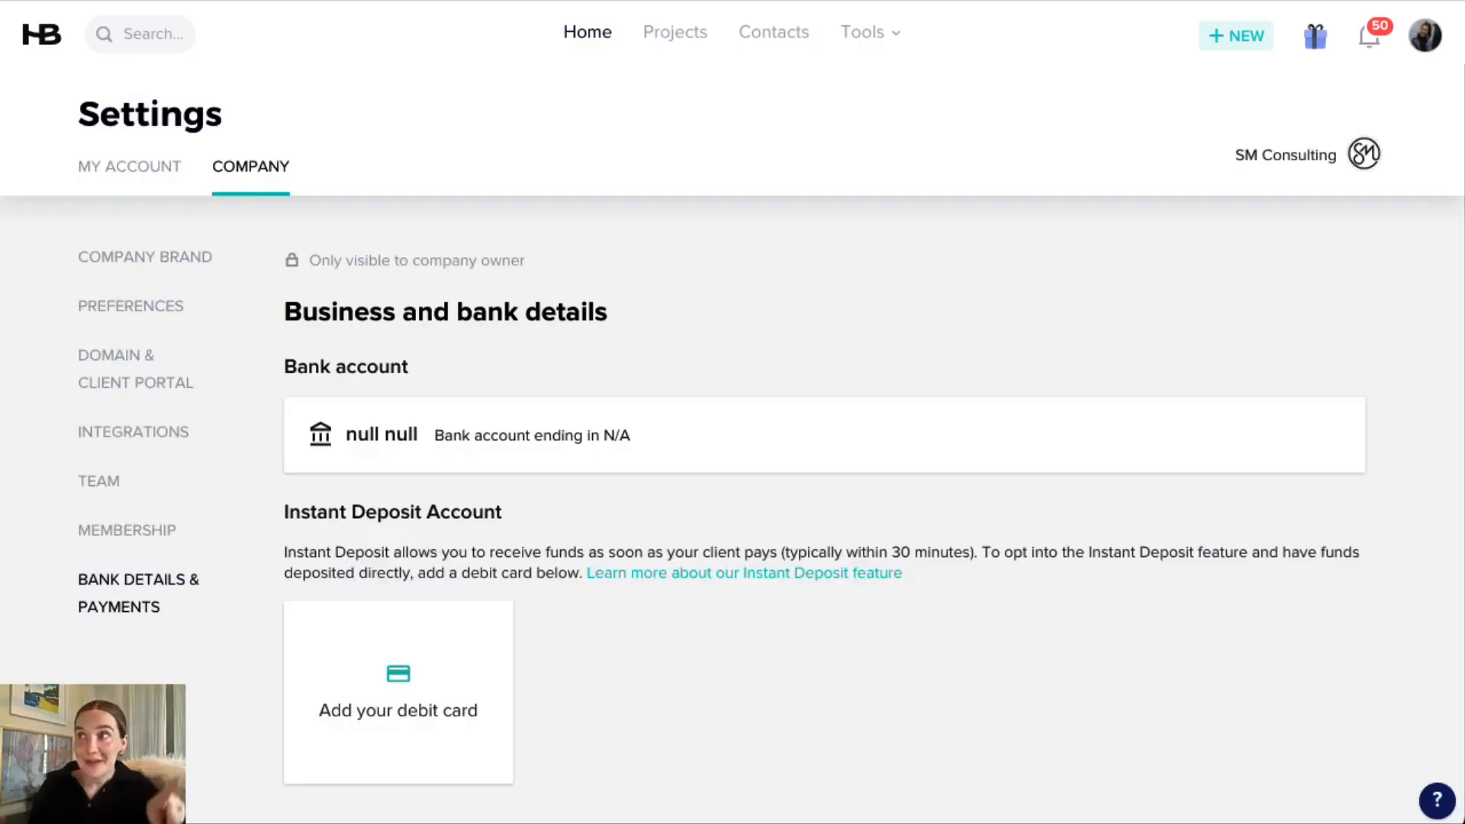
Open the Pricing Guide for Creatives smart file from the saved templates.
{"action": "mouse_move", "coordinate": [885, 69]}
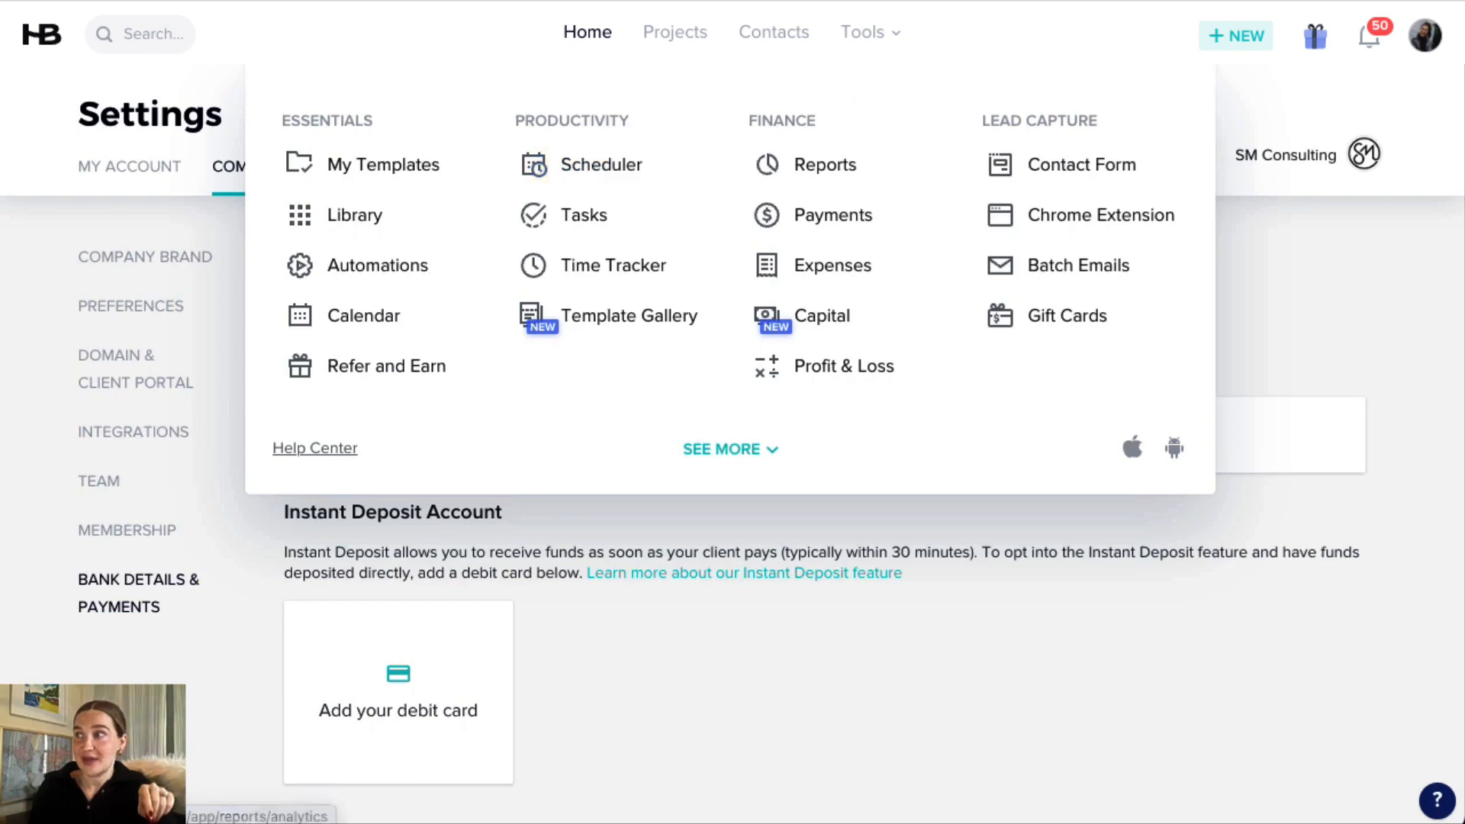
{"action": "left_click", "coordinate": [367, 171]}
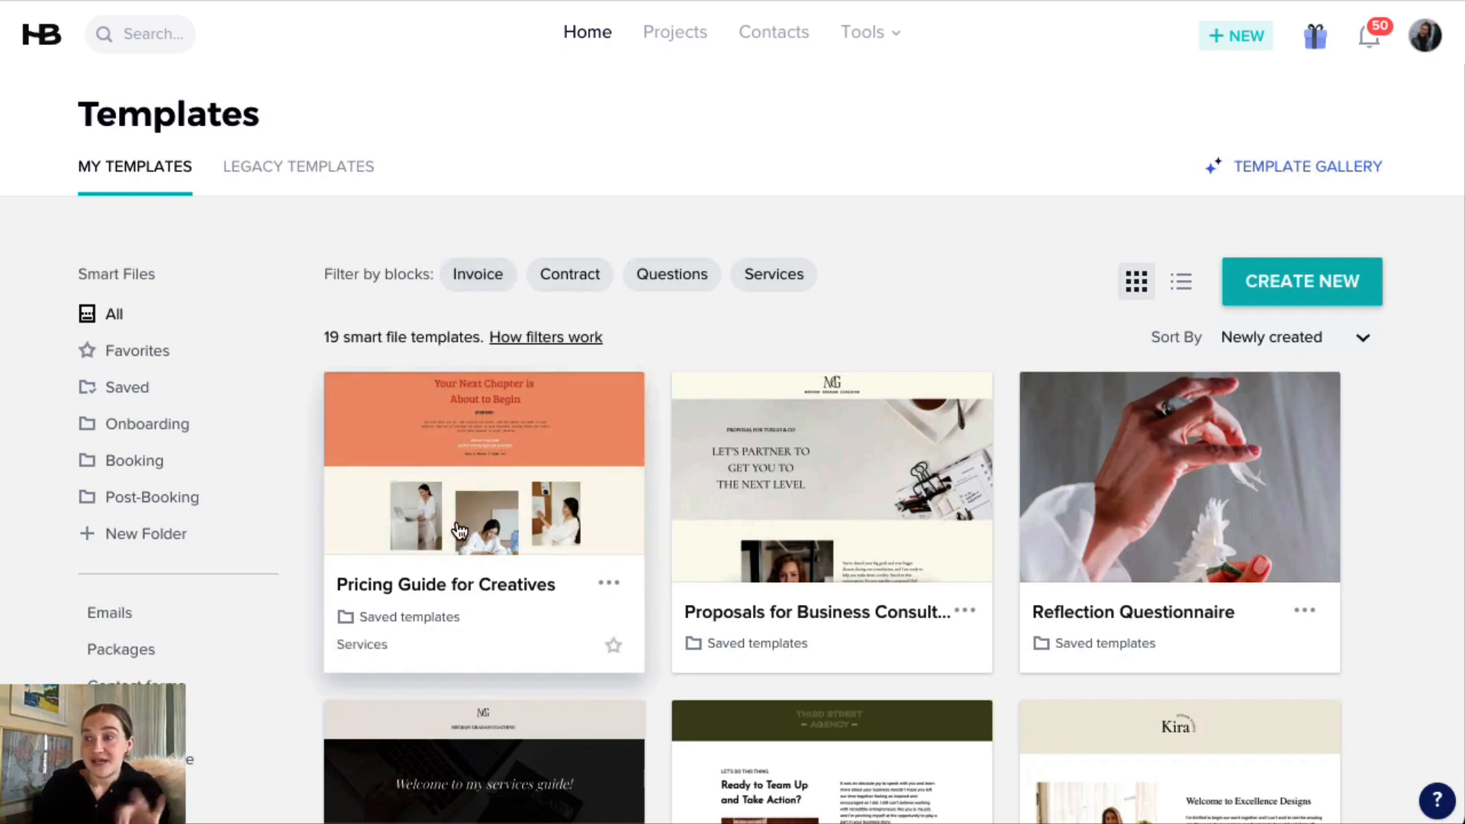
{"action": "left_click", "coordinate": [504, 477]}
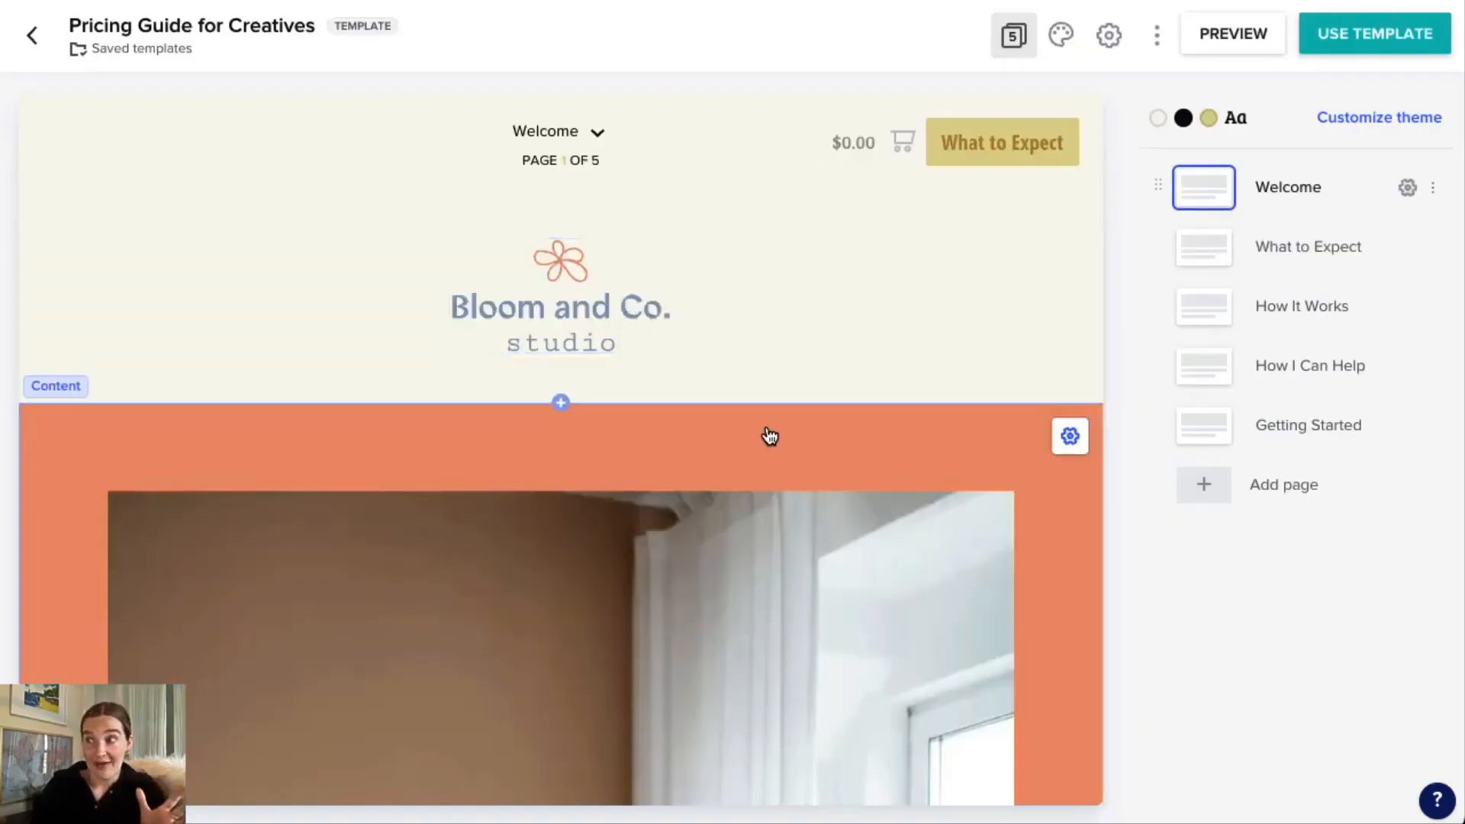
View the available block types for the spot below the Welcome page's logo header, and cancel without adding one.
{"action": "scroll", "coordinate": [768, 435], "scroll_direction": "down", "scroll_amount": 1}
{"action": "scroll", "coordinate": [769, 431], "scroll_direction": "down", "scroll_amount": 2}
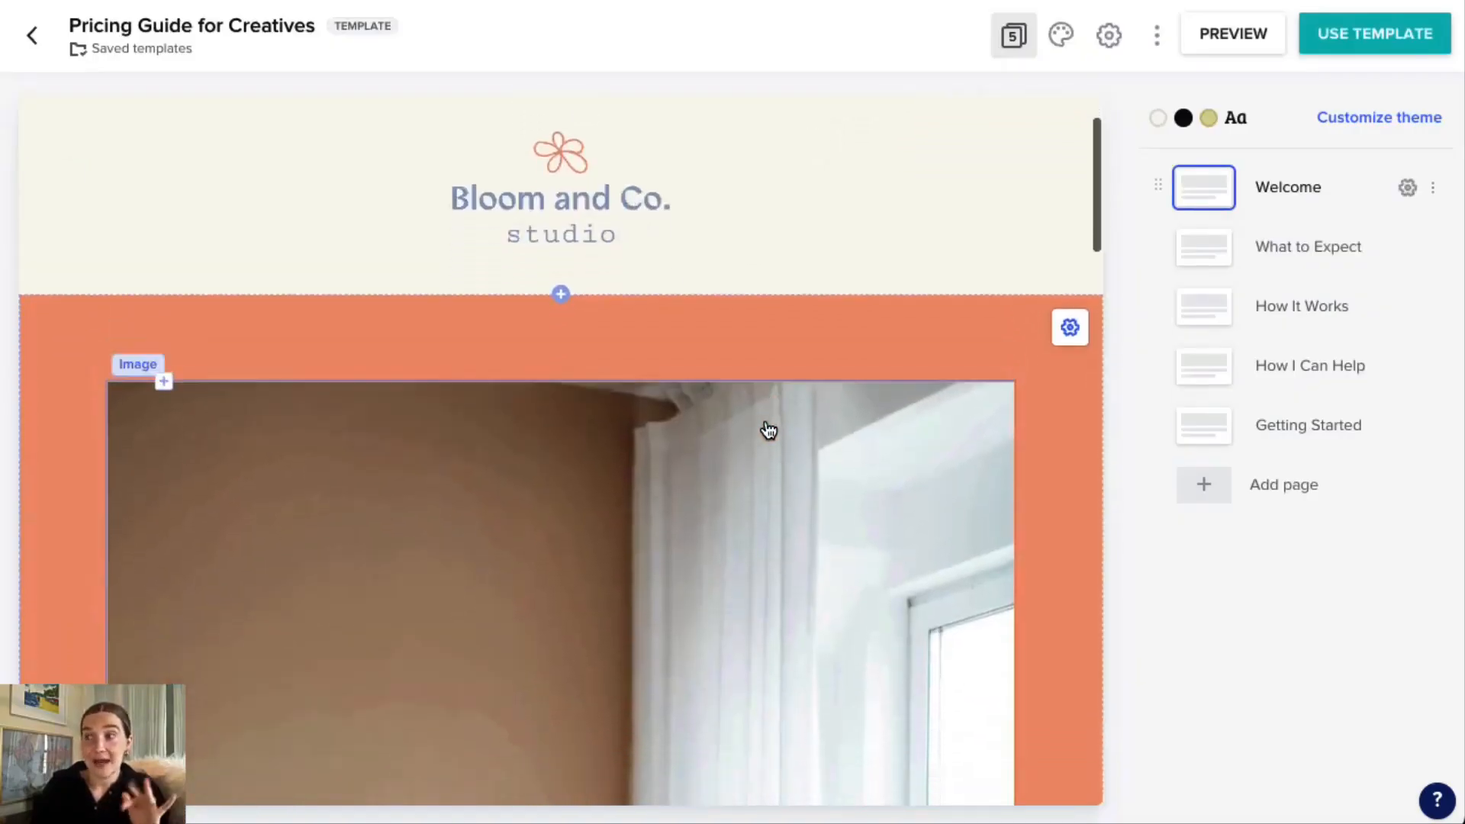
{"action": "left_click", "coordinate": [562, 295]}
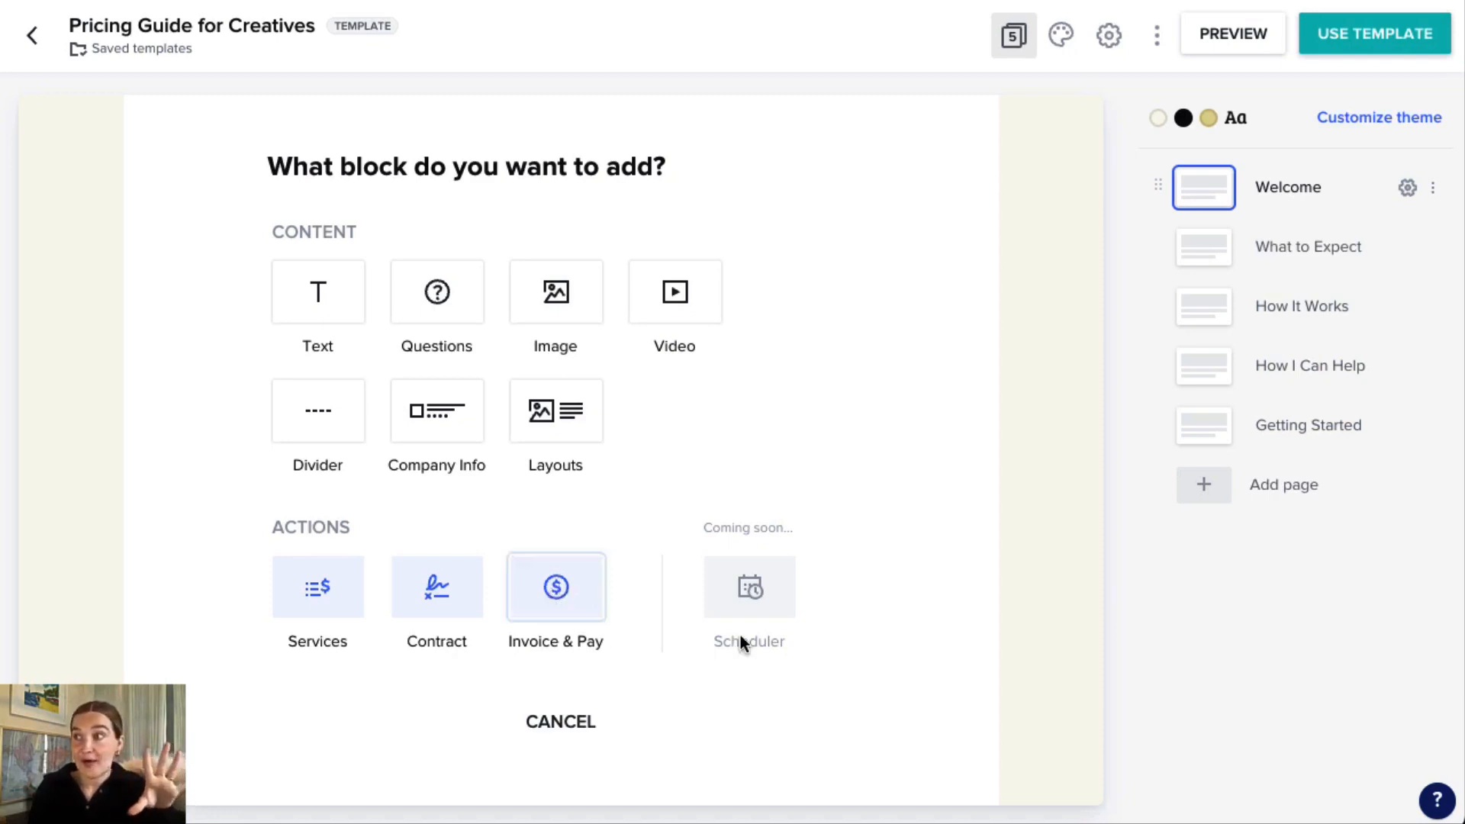
{"action": "left_click", "coordinate": [558, 734]}
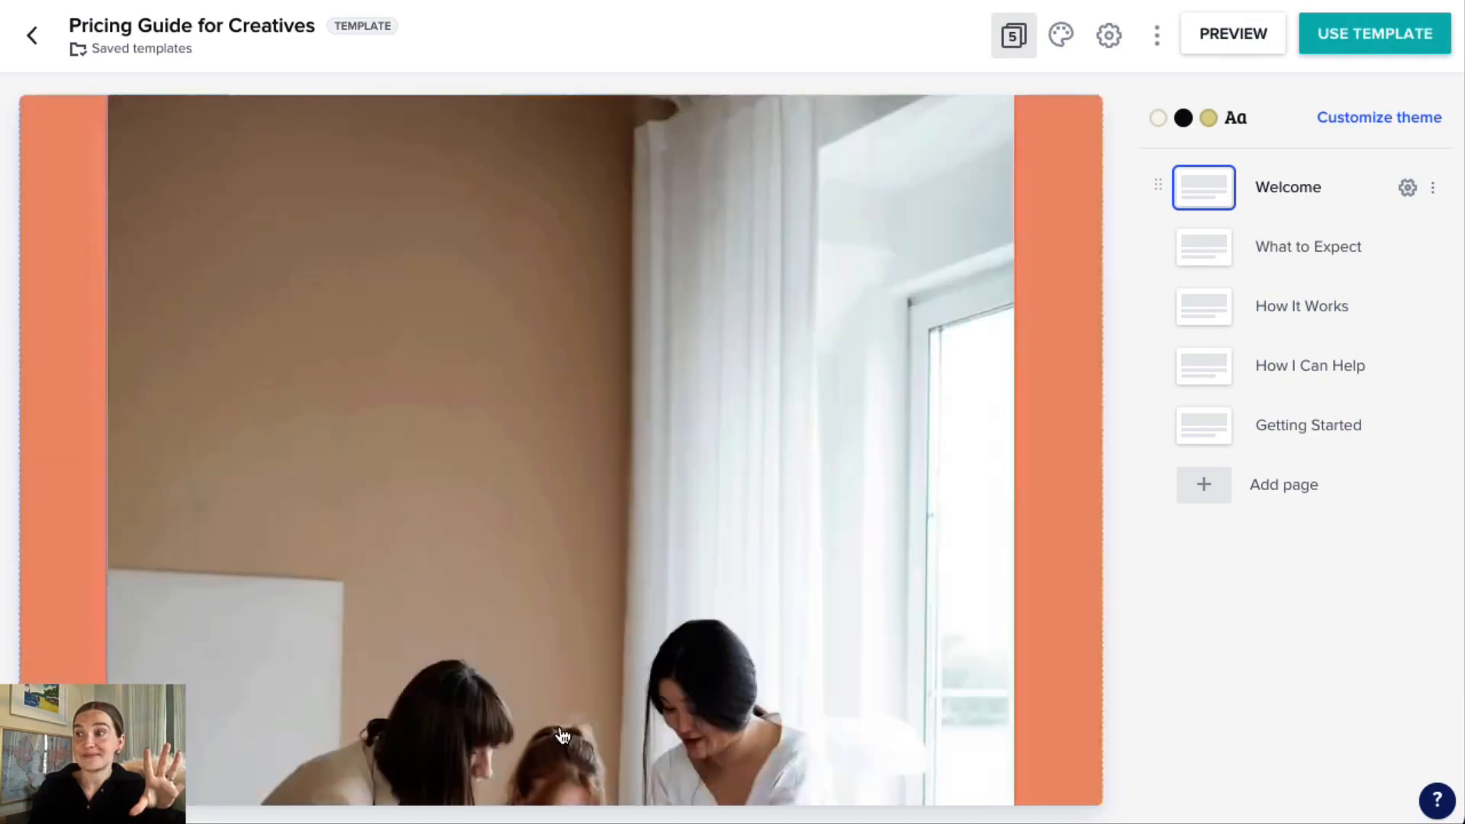
Look through the Welcome page of the pricing guide template, from its logo header to the services introduction.
{"action": "scroll", "coordinate": [833, 516], "scroll_direction": "up", "scroll_amount": 3}
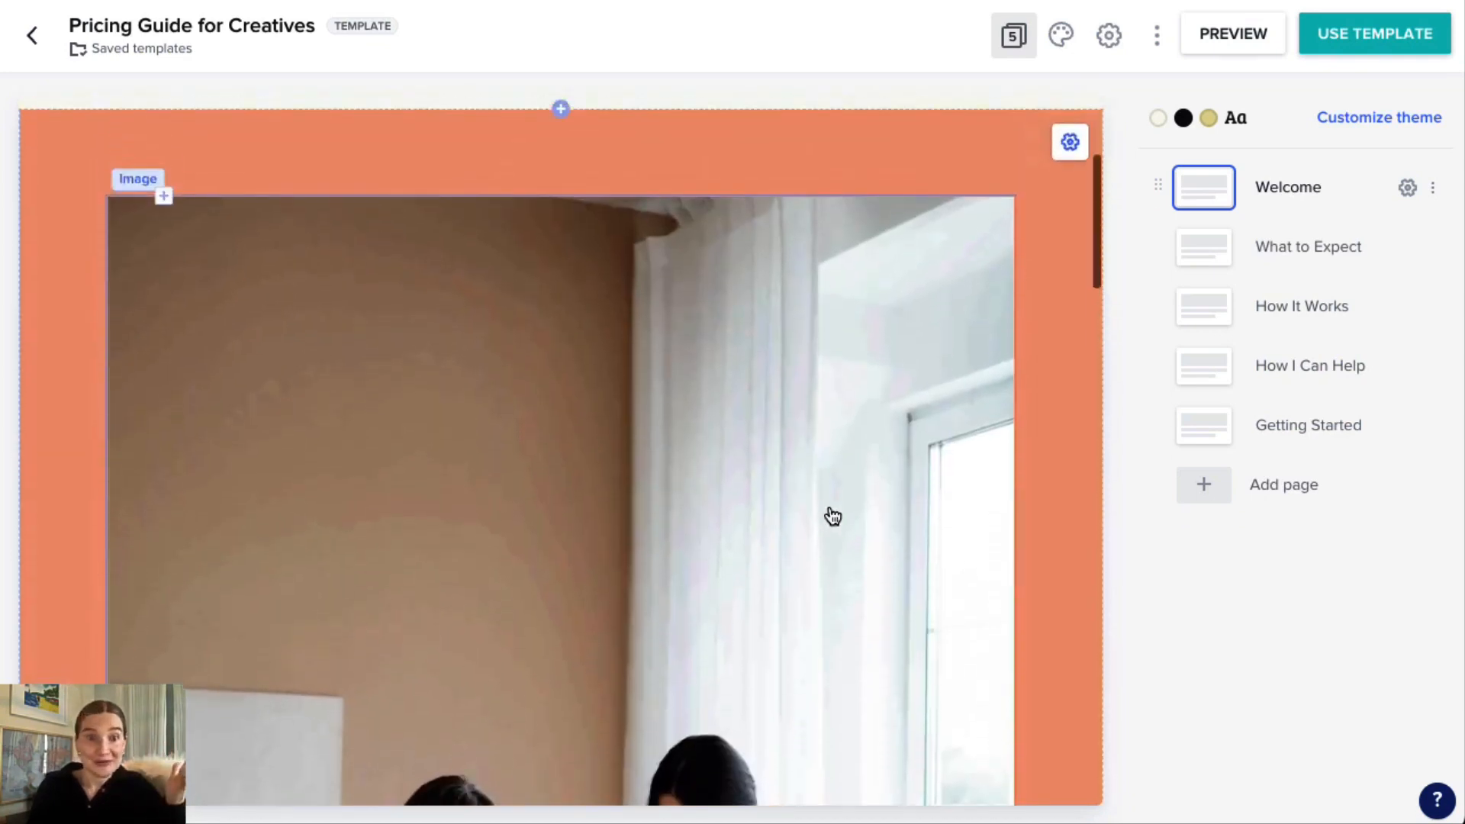
{"action": "scroll", "coordinate": [833, 517], "scroll_direction": "up", "scroll_amount": 3}
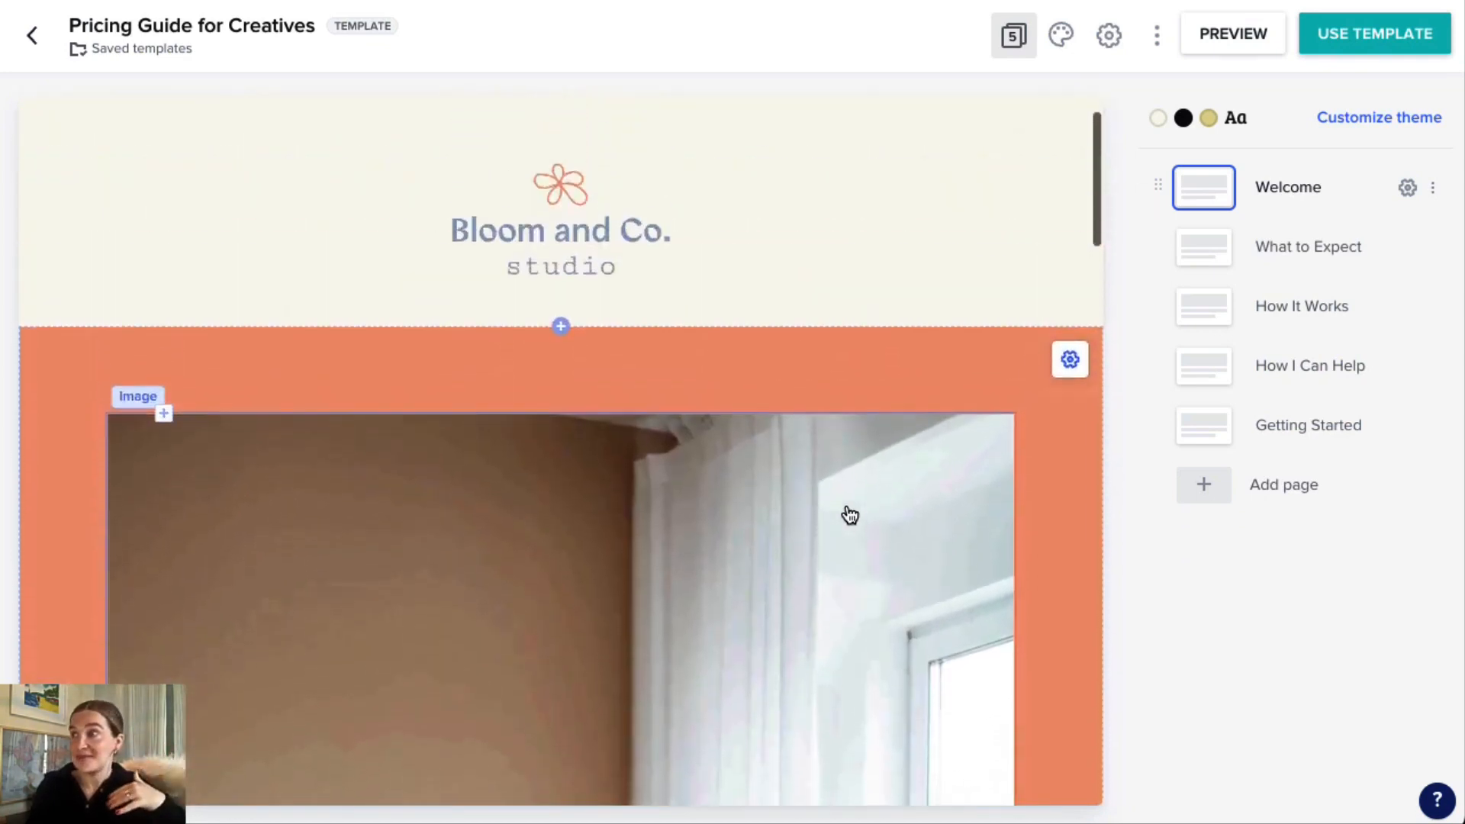
{"action": "scroll", "coordinate": [849, 507], "scroll_direction": "up", "scroll_amount": 1}
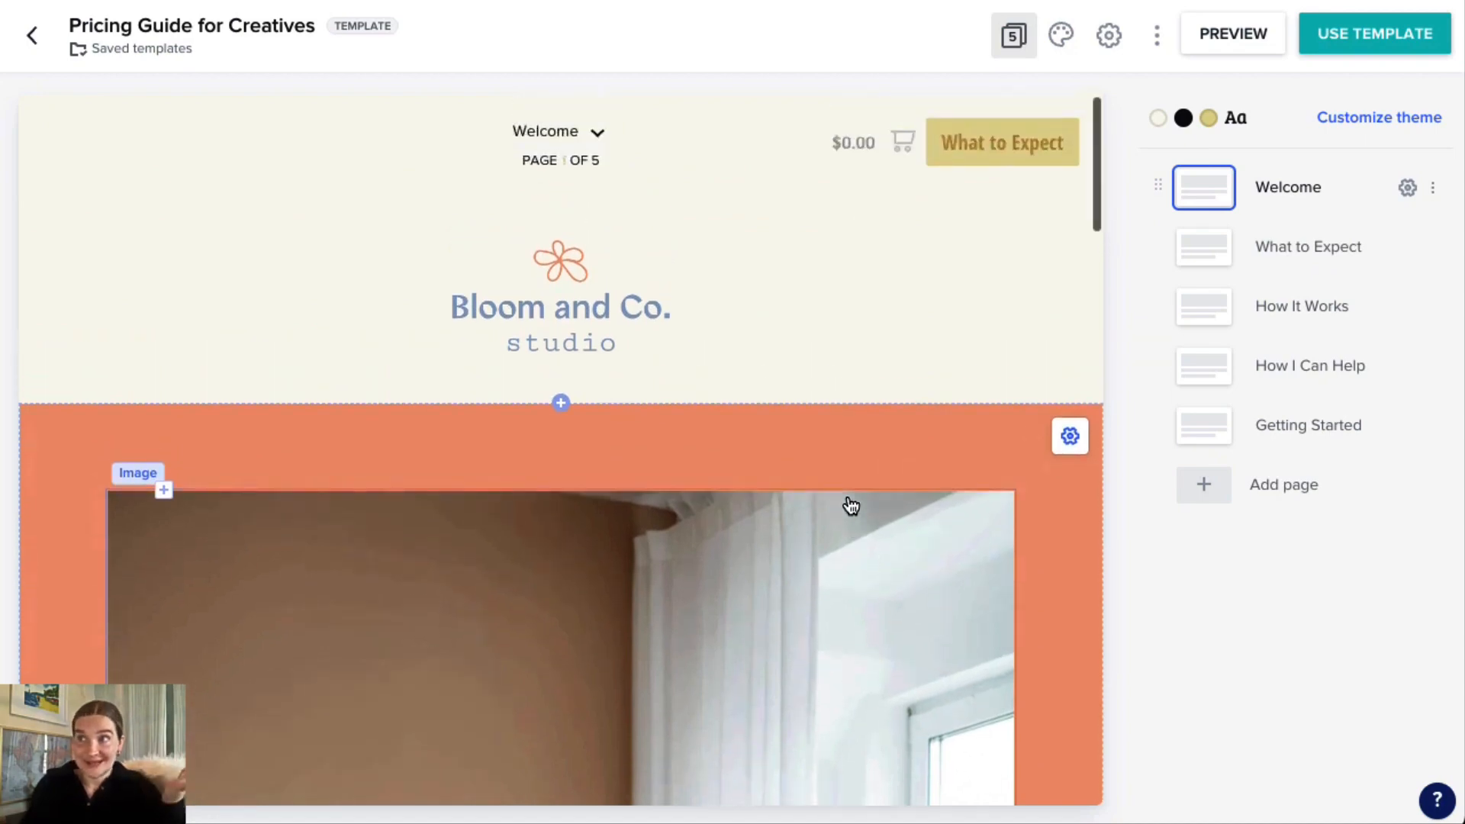
{"action": "scroll", "coordinate": [924, 497], "scroll_direction": "down", "scroll_amount": 1}
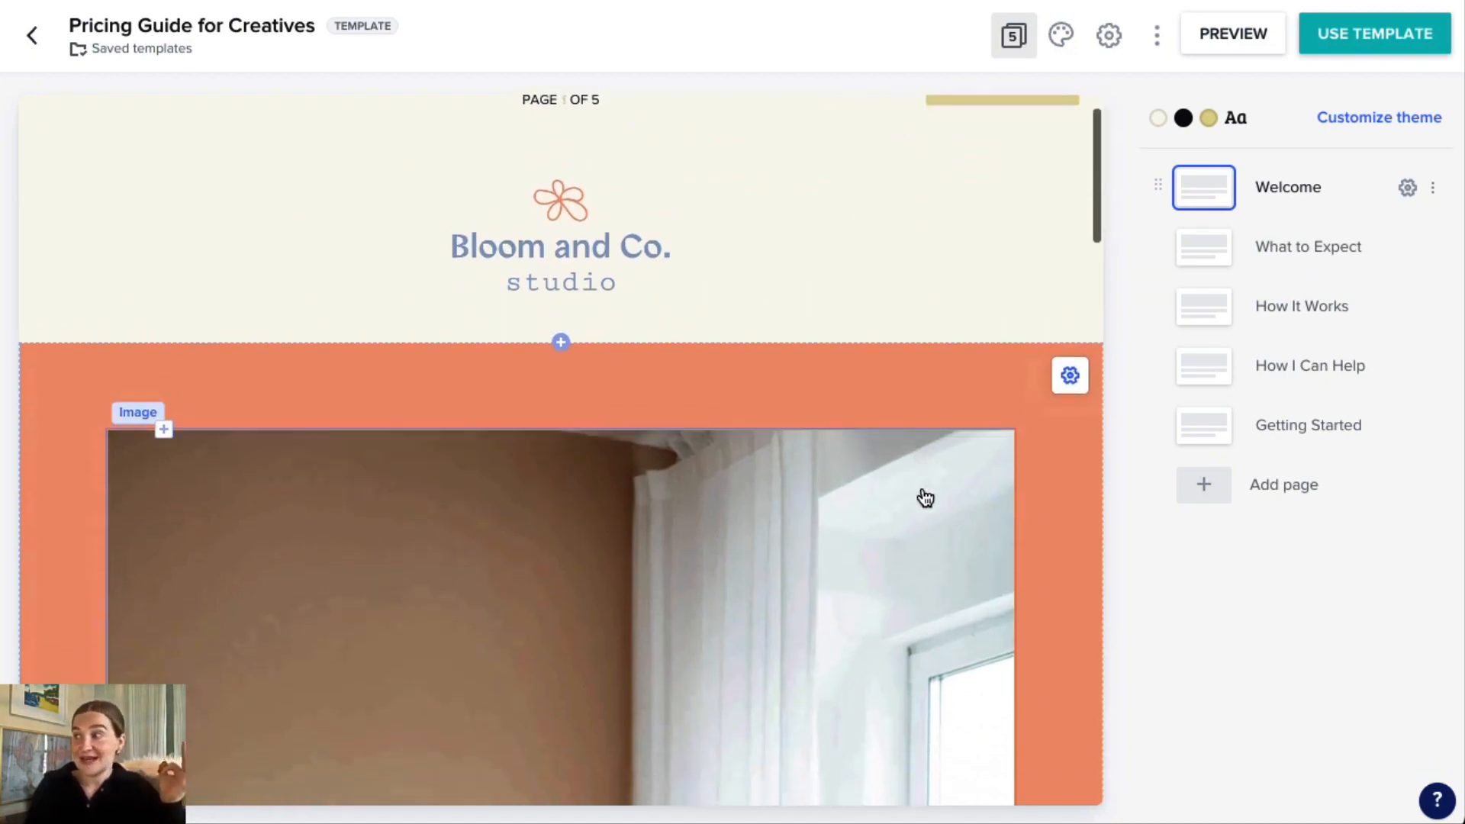
{"action": "scroll", "coordinate": [926, 498], "scroll_direction": "down", "scroll_amount": 10}
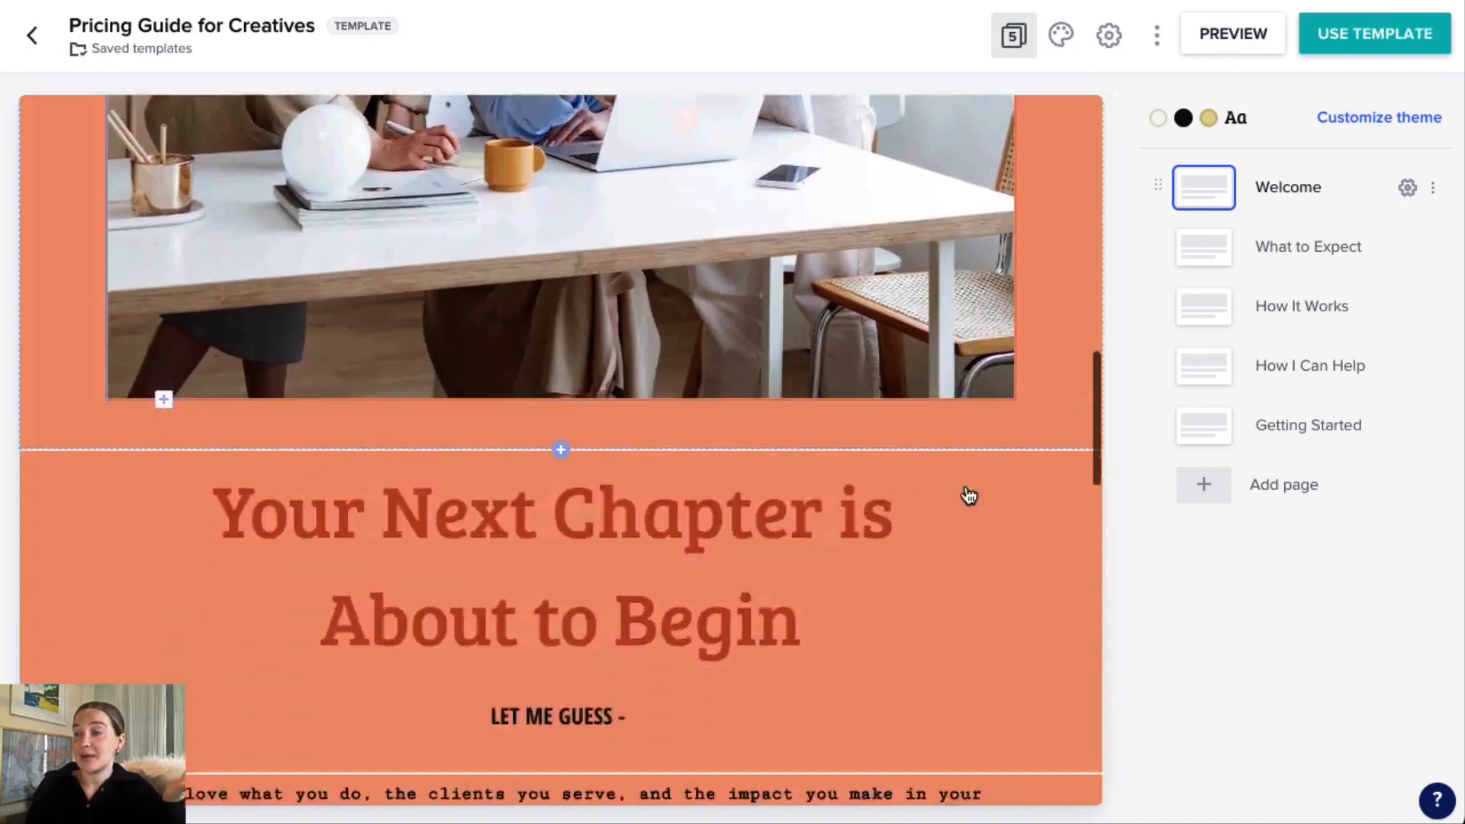
{"action": "scroll", "coordinate": [969, 496], "scroll_direction": "down", "scroll_amount": 7}
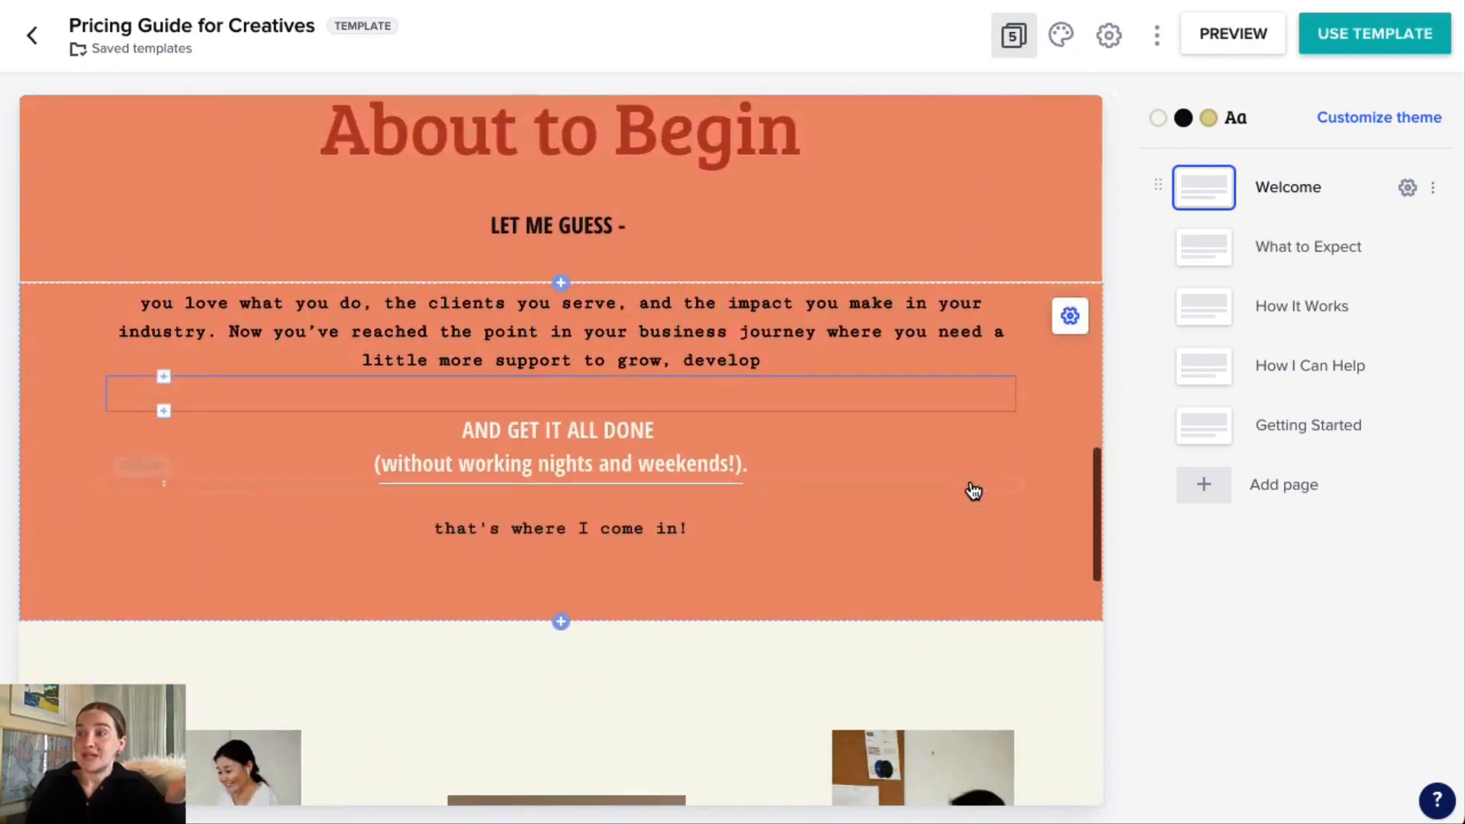
{"action": "scroll", "coordinate": [975, 494], "scroll_direction": "down", "scroll_amount": 11}
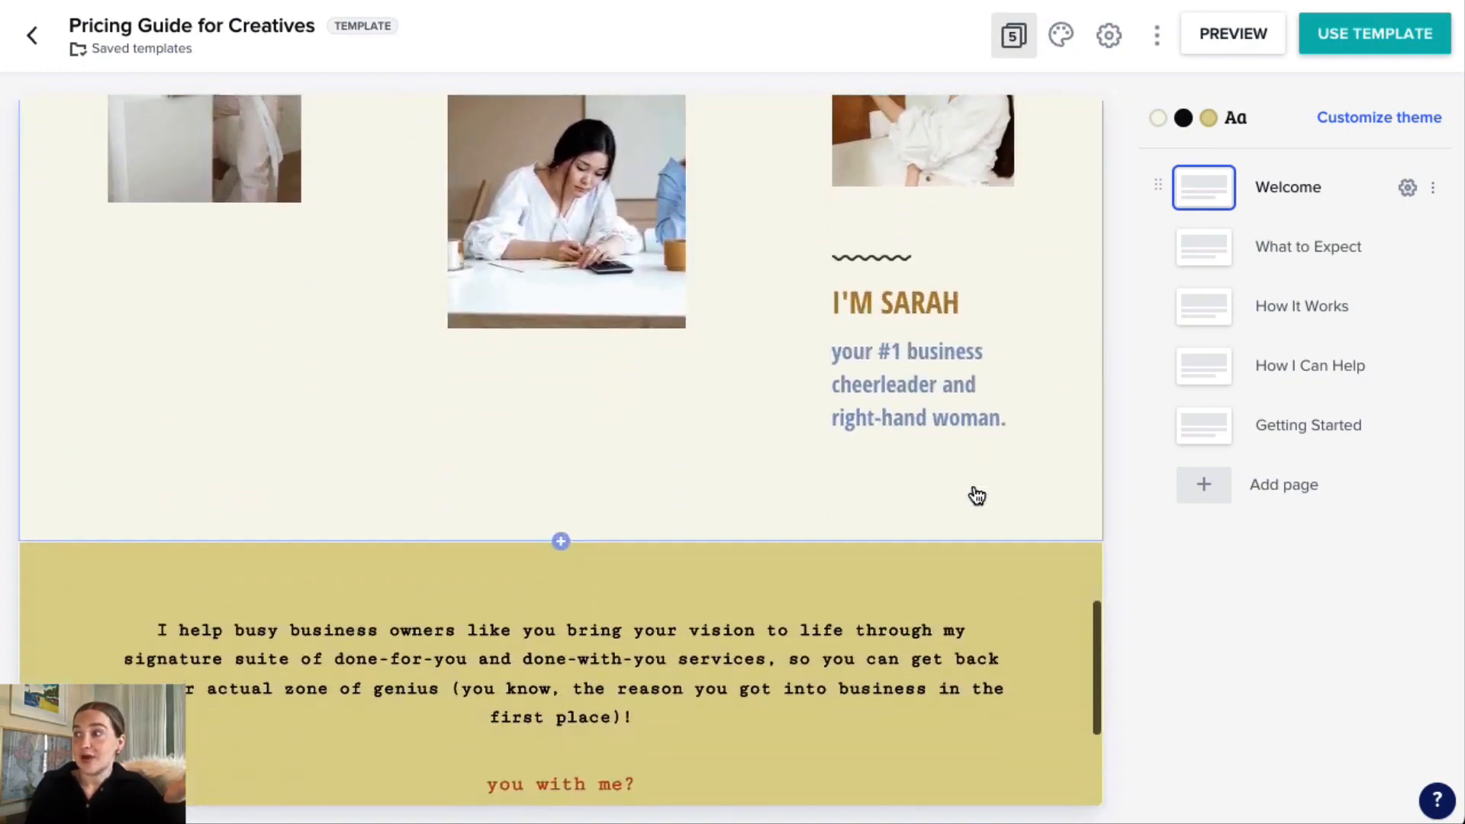
Finish viewing the Welcome page, and look through the opening text and large photo on the What to Expect page.
{"action": "scroll", "coordinate": [974, 495], "scroll_direction": "down", "scroll_amount": 5}
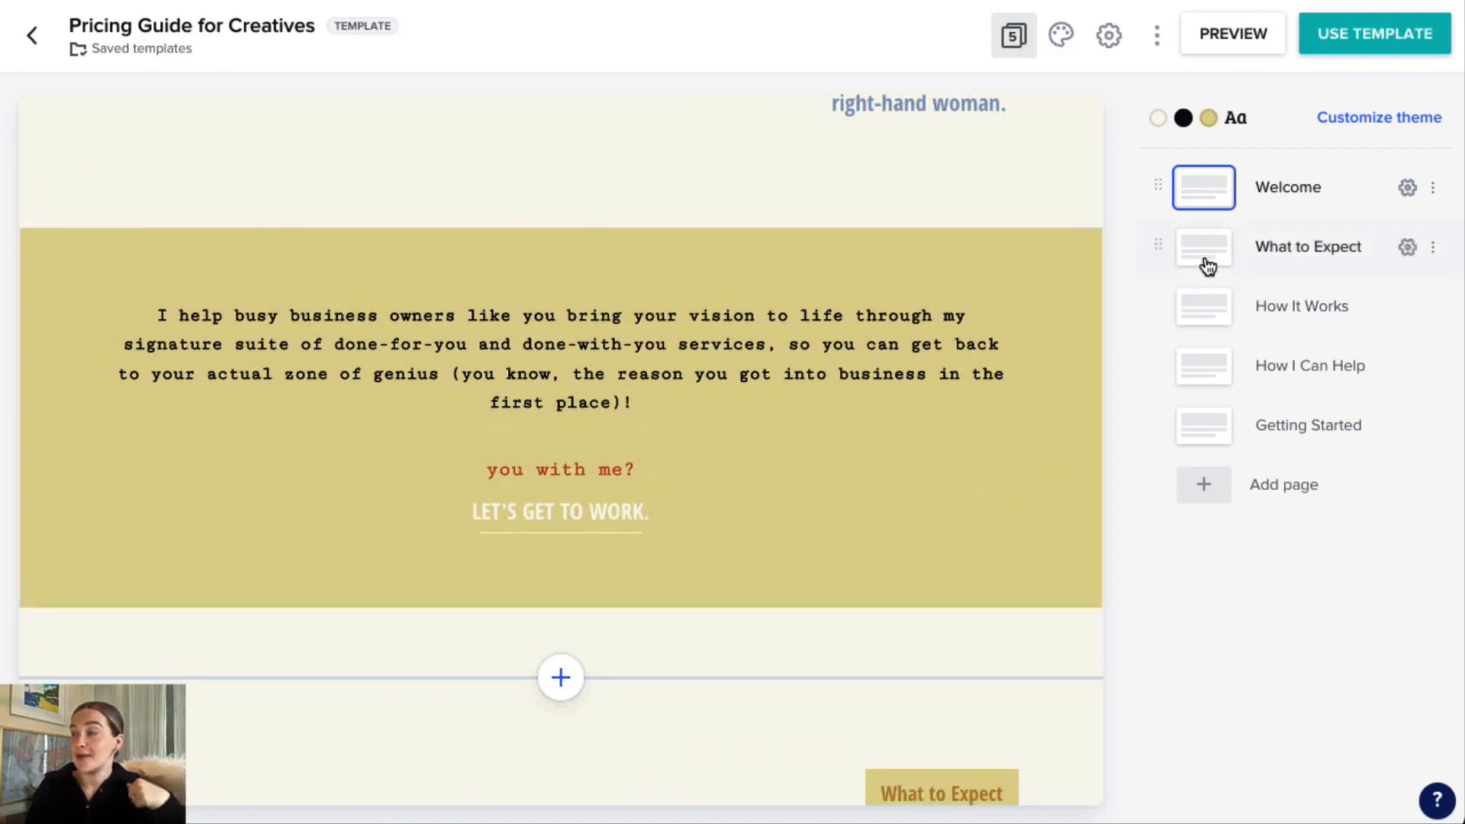
{"action": "left_click", "coordinate": [1206, 262]}
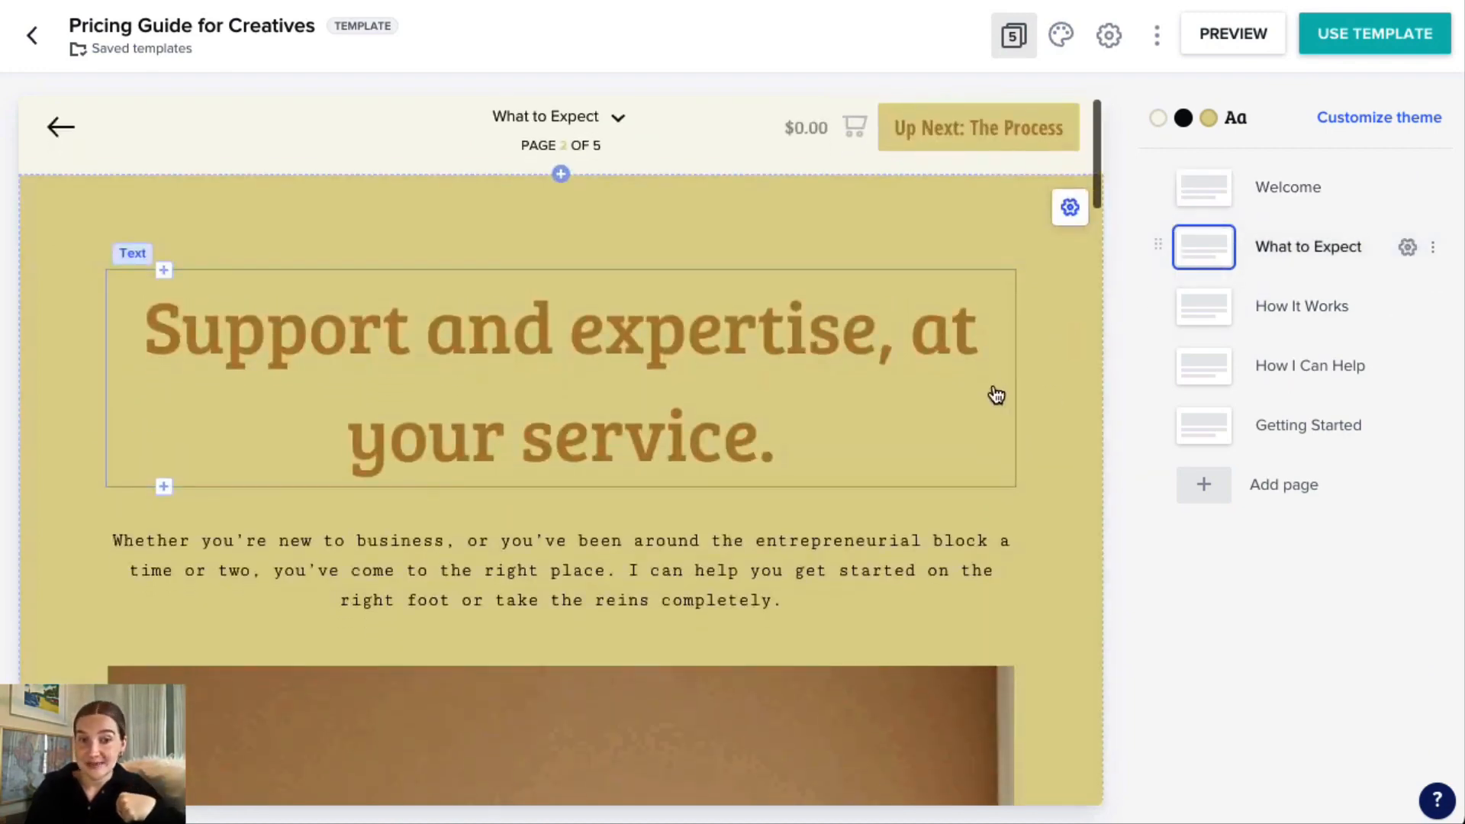
{"action": "scroll", "coordinate": [996, 395], "scroll_direction": "down", "scroll_amount": 9}
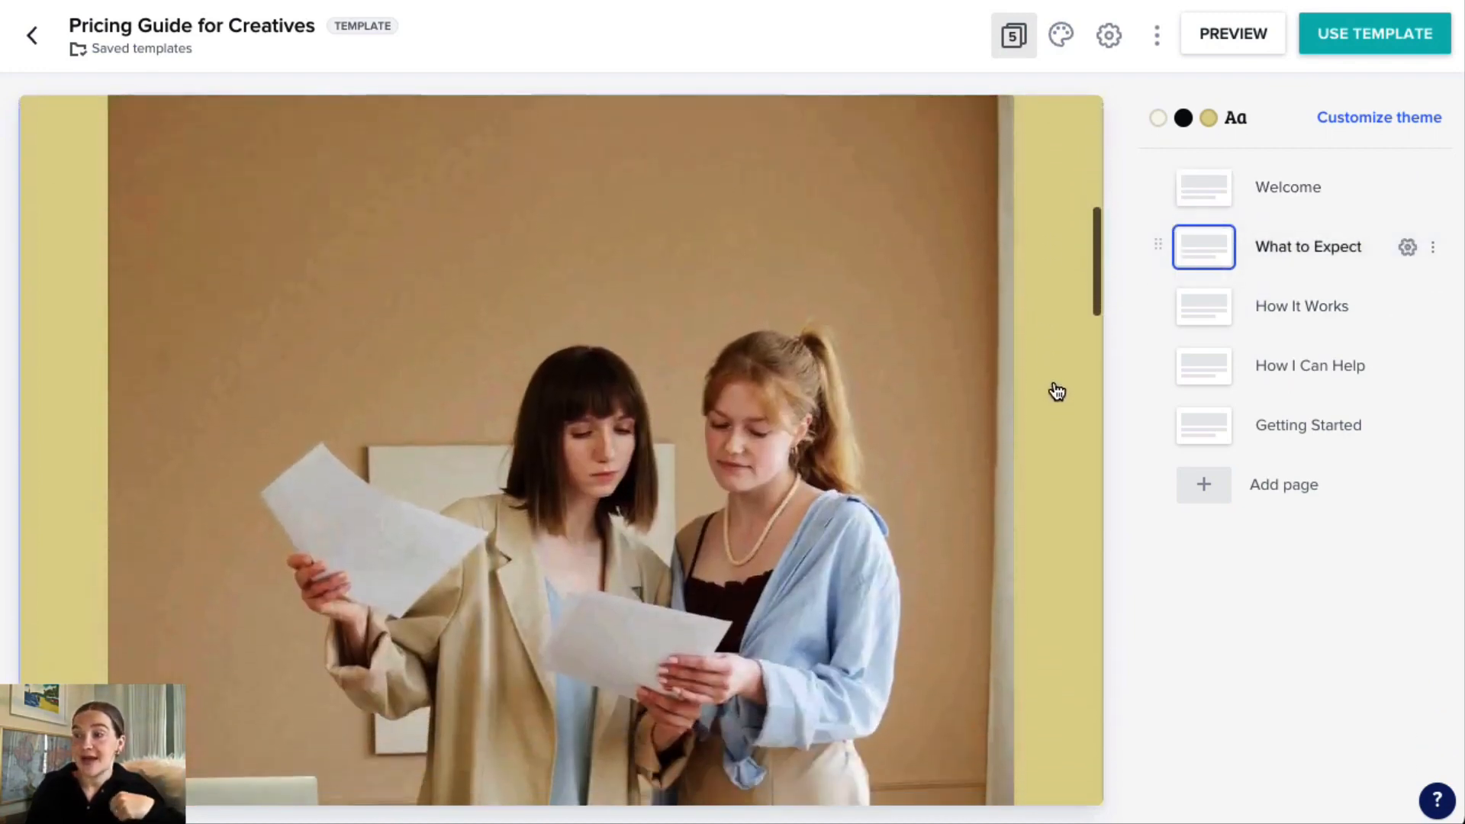
{"action": "scroll", "coordinate": [1057, 391], "scroll_direction": "down", "scroll_amount": 5}
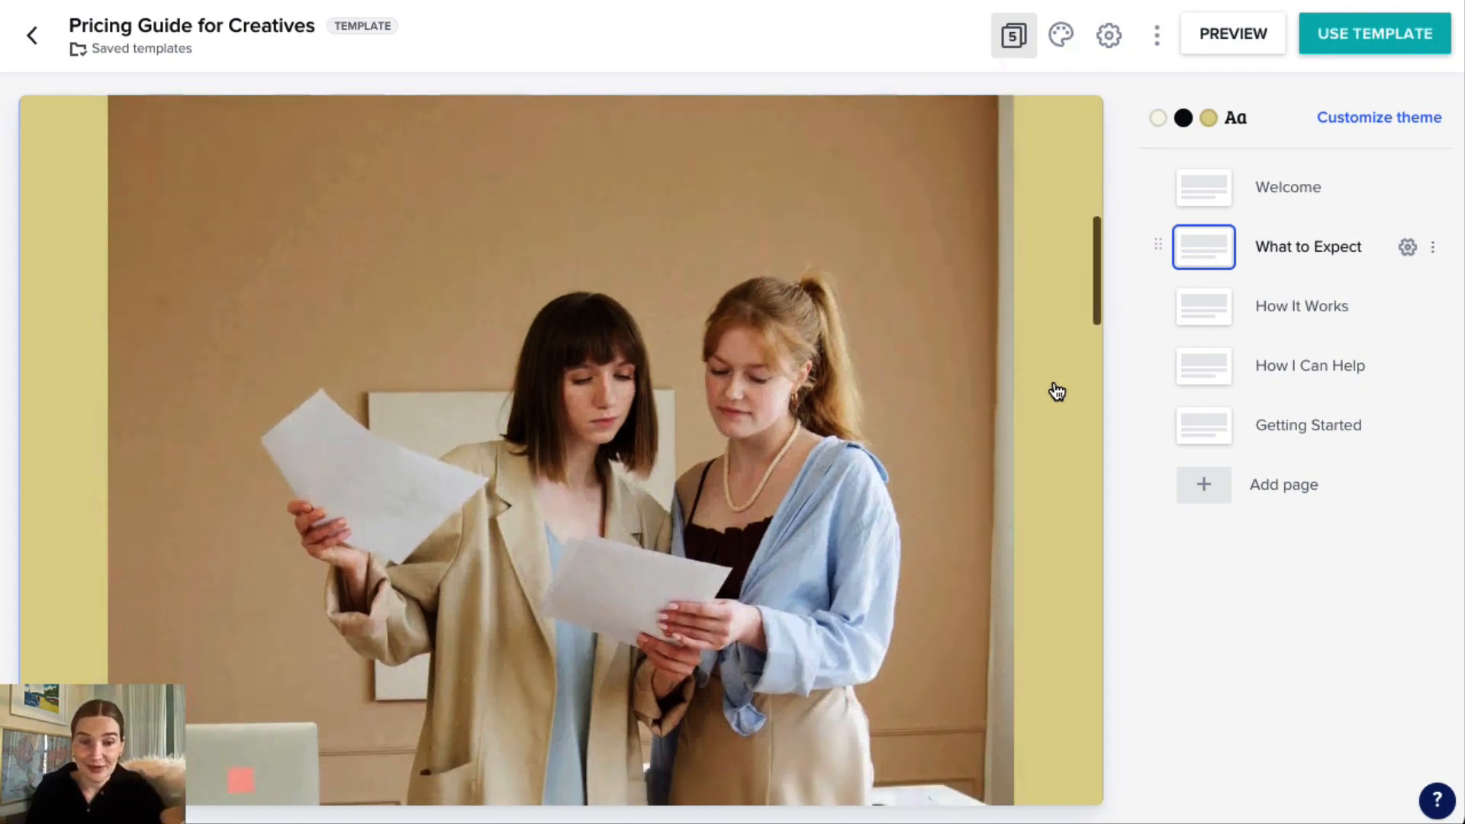
{"action": "scroll", "coordinate": [1057, 392], "scroll_direction": "down", "scroll_amount": 4}
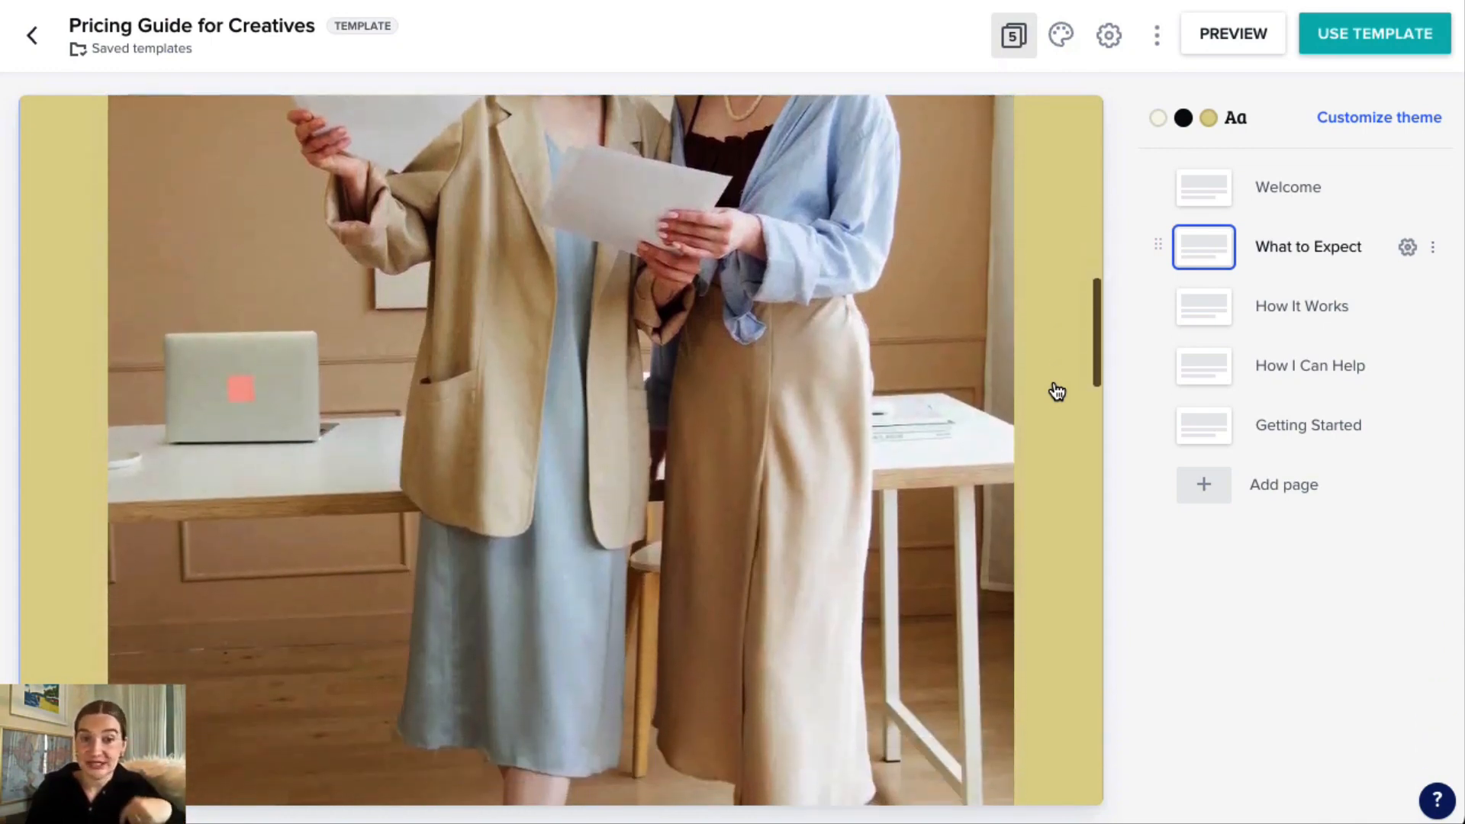
{"action": "scroll", "coordinate": [1057, 392], "scroll_direction": "down", "scroll_amount": 5}
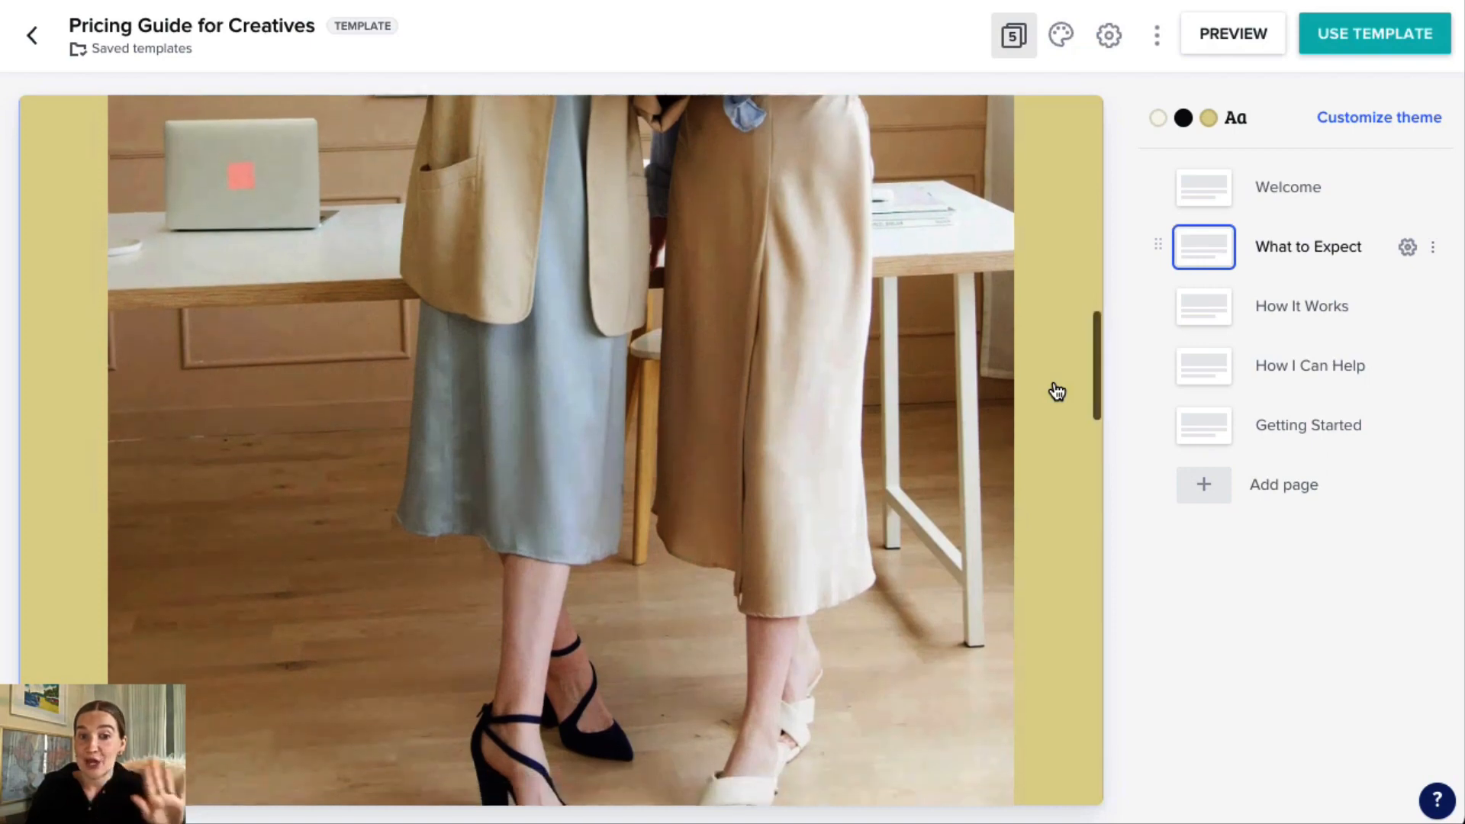
{"action": "scroll", "coordinate": [1057, 392], "scroll_direction": "down", "scroll_amount": 6}
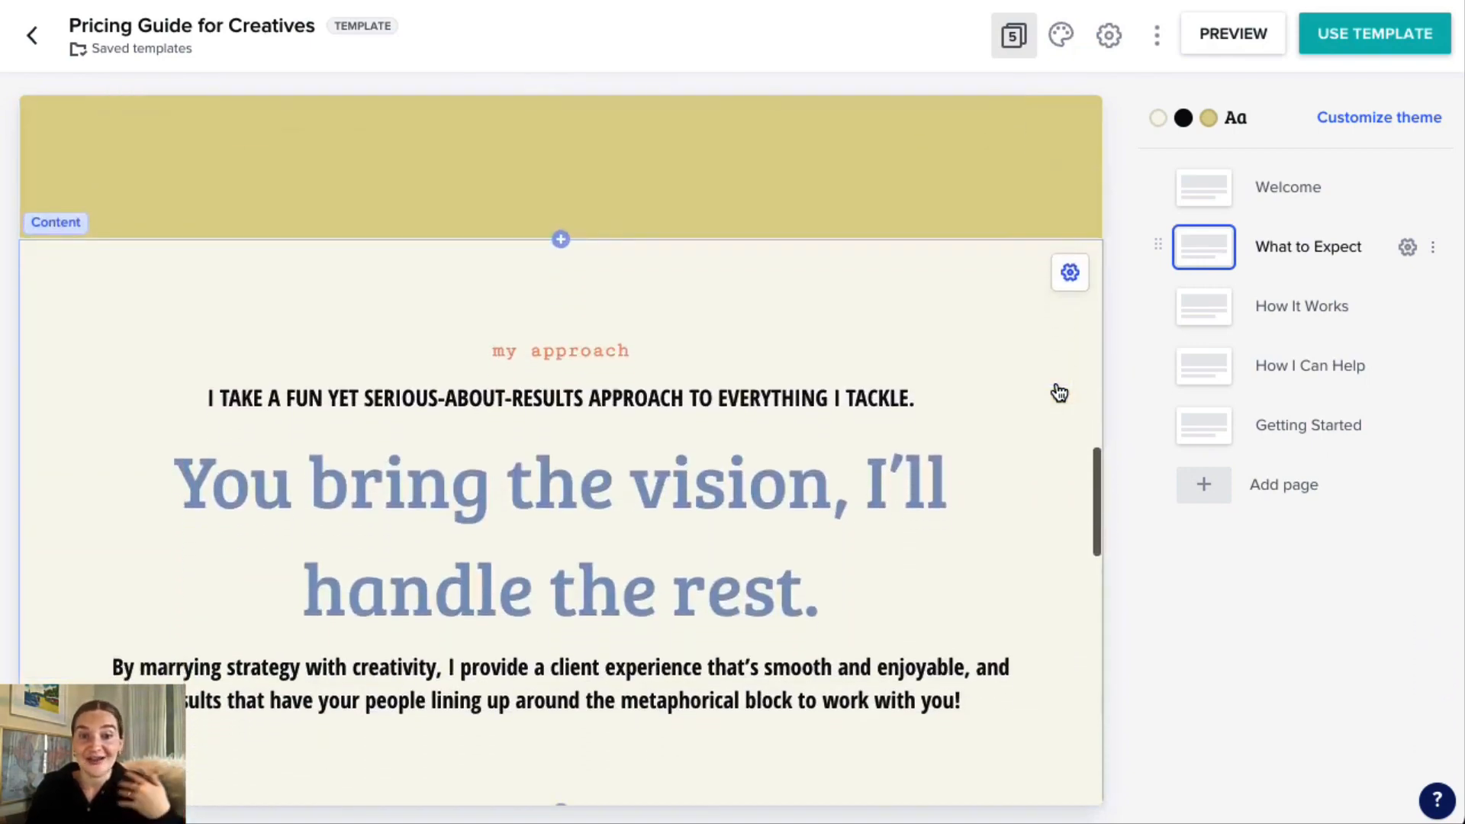
Read the approach and values sections of the What to Expect page.
{"action": "scroll", "coordinate": [1059, 393], "scroll_direction": "down", "scroll_amount": 3}
{"action": "scroll", "coordinate": [1060, 393], "scroll_direction": "down", "scroll_amount": 5}
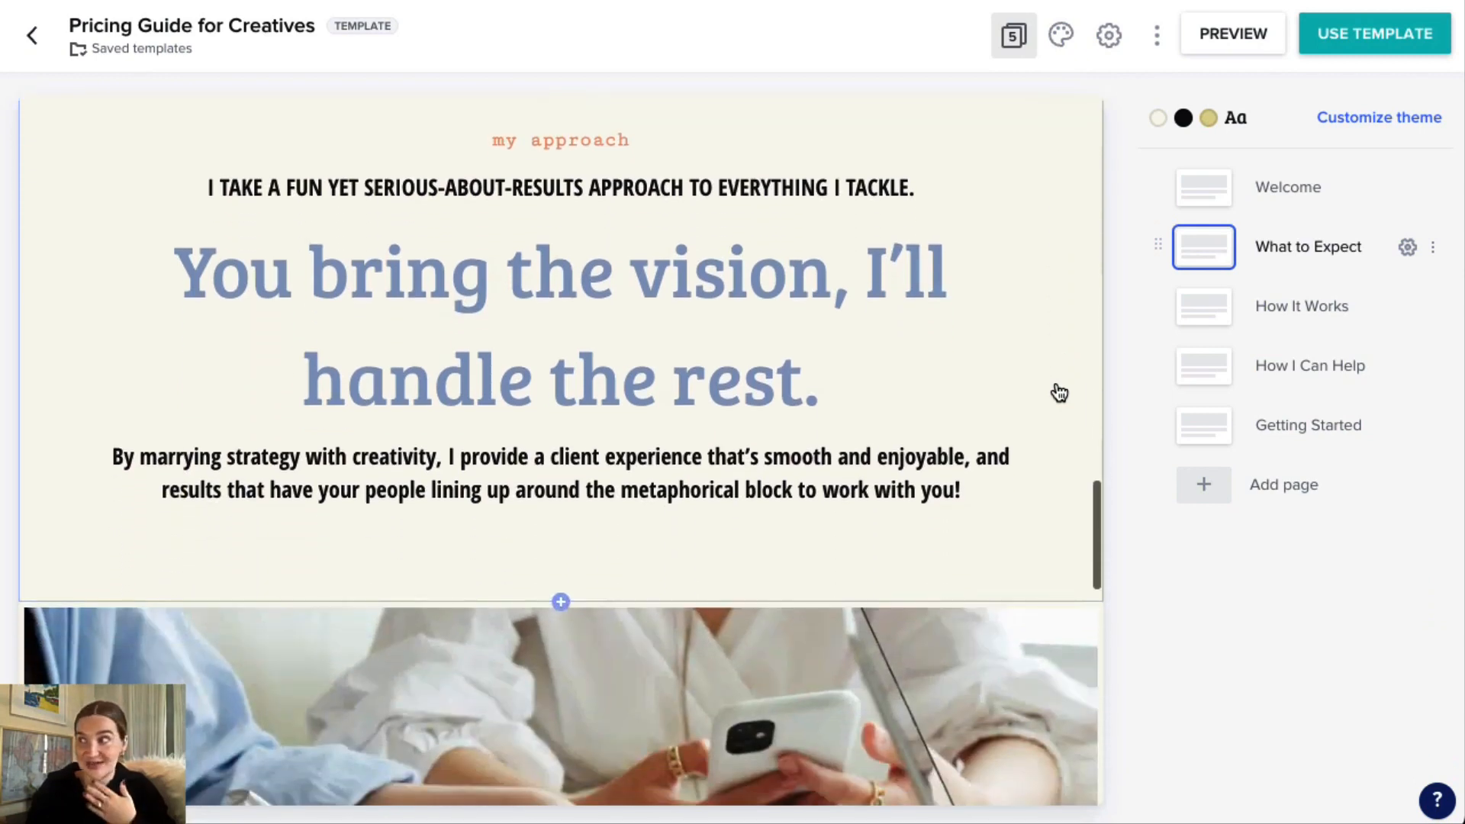
{"action": "scroll", "coordinate": [1060, 395], "scroll_direction": "down", "scroll_amount": 4}
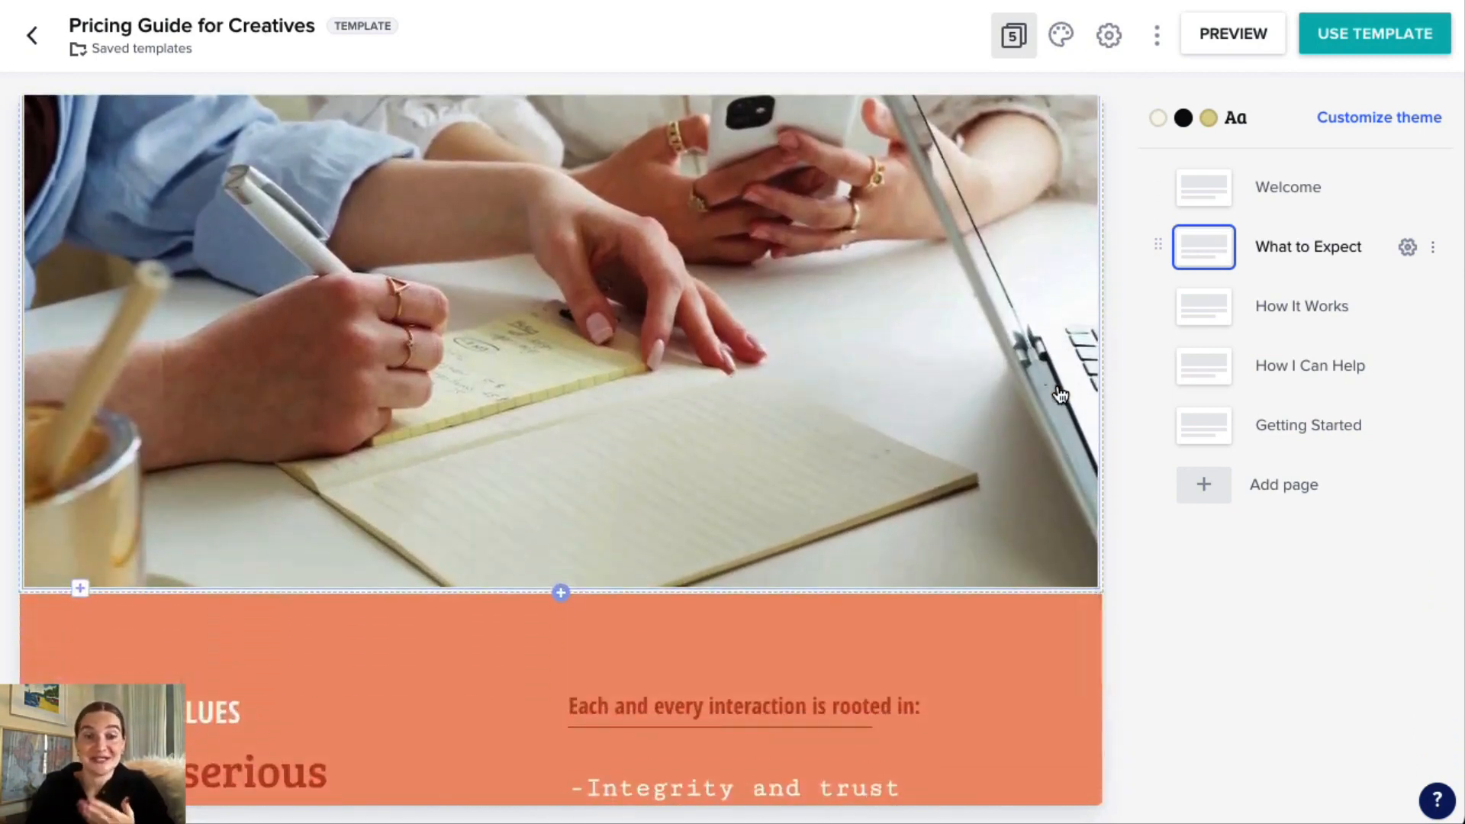
{"action": "scroll", "coordinate": [1041, 410], "scroll_direction": "down", "scroll_amount": 2}
{"action": "scroll", "coordinate": [1040, 410], "scroll_direction": "down", "scroll_amount": 6}
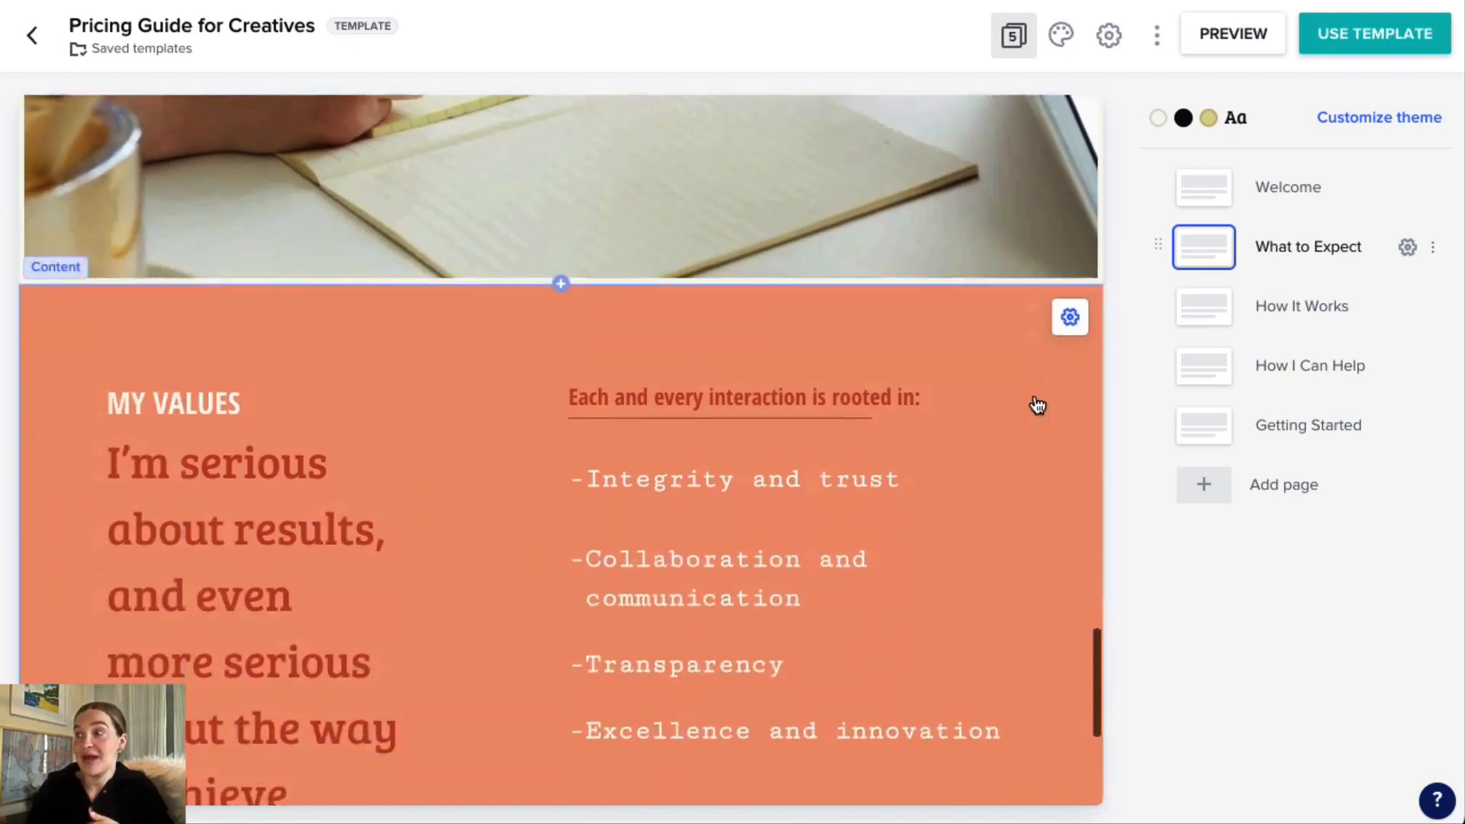
{"action": "scroll", "coordinate": [1038, 405], "scroll_direction": "down", "scroll_amount": 2}
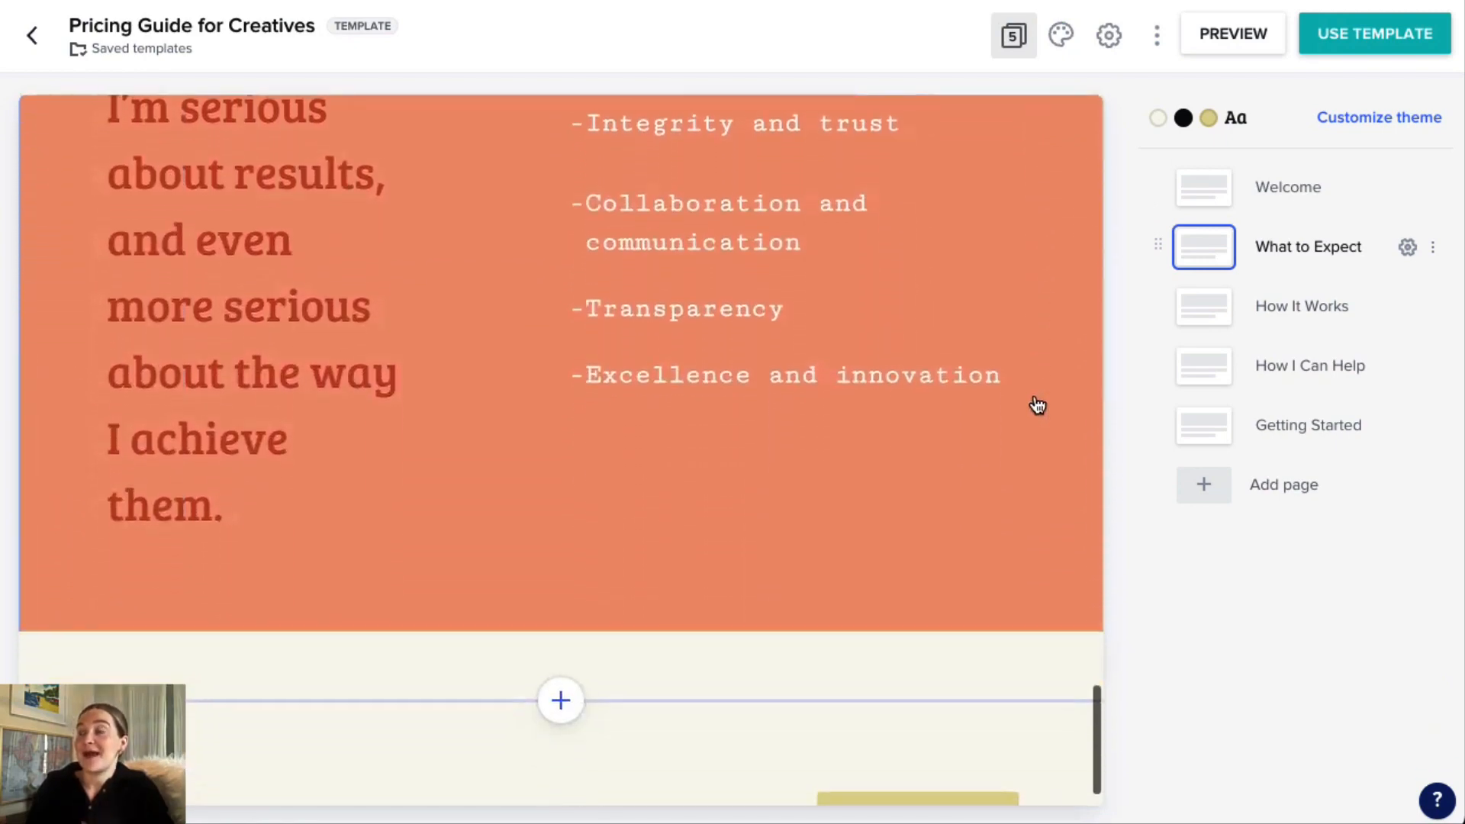
{"action": "scroll", "coordinate": [1037, 406], "scroll_direction": "up", "scroll_amount": 3}
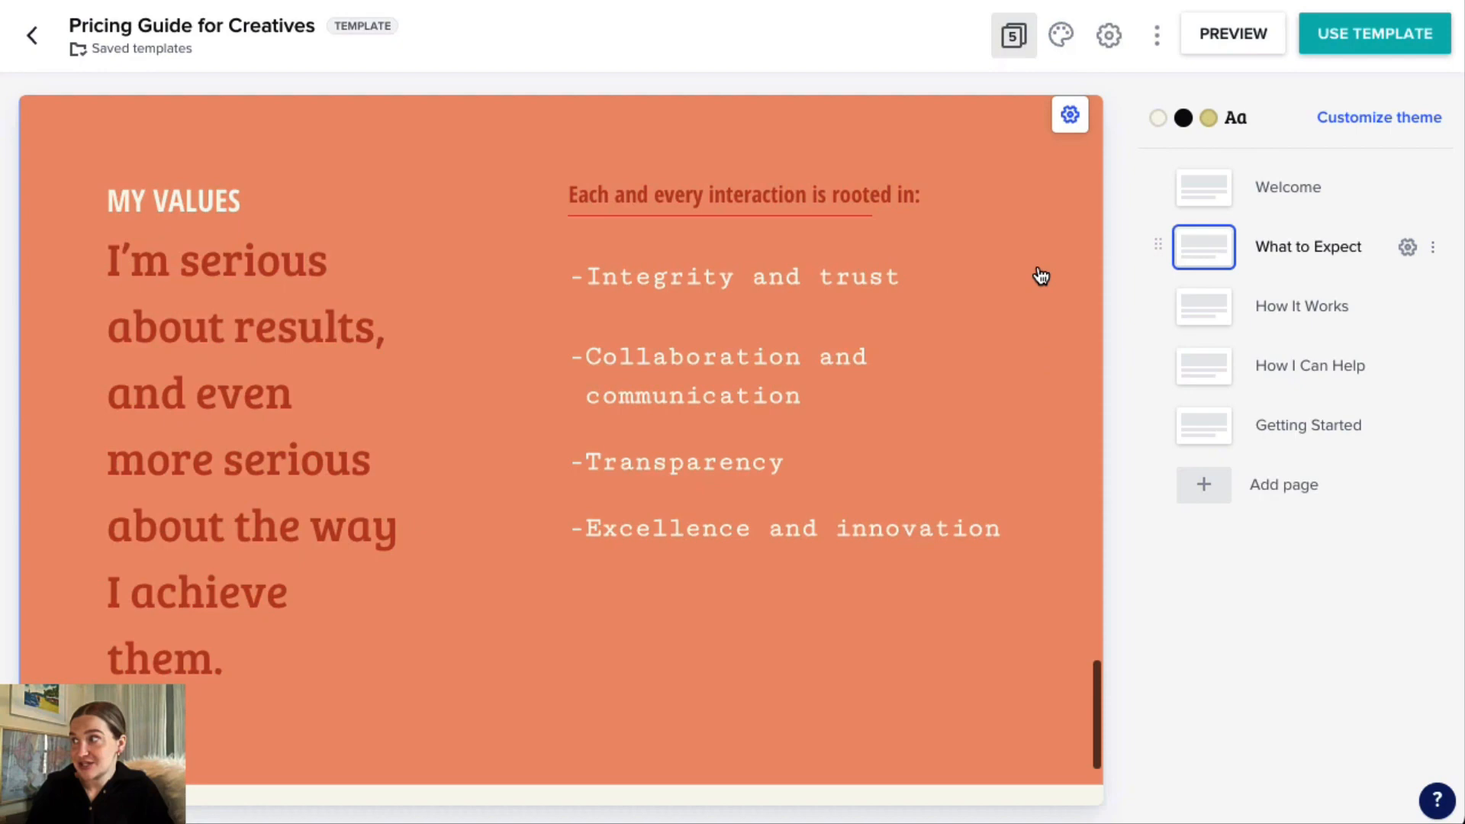
Open the How It Works page and review the client process steps from Discover to Refine.
{"action": "left_click", "coordinate": [1212, 316]}
{"action": "scroll", "coordinate": [1034, 358], "scroll_direction": "down", "scroll_amount": 5}
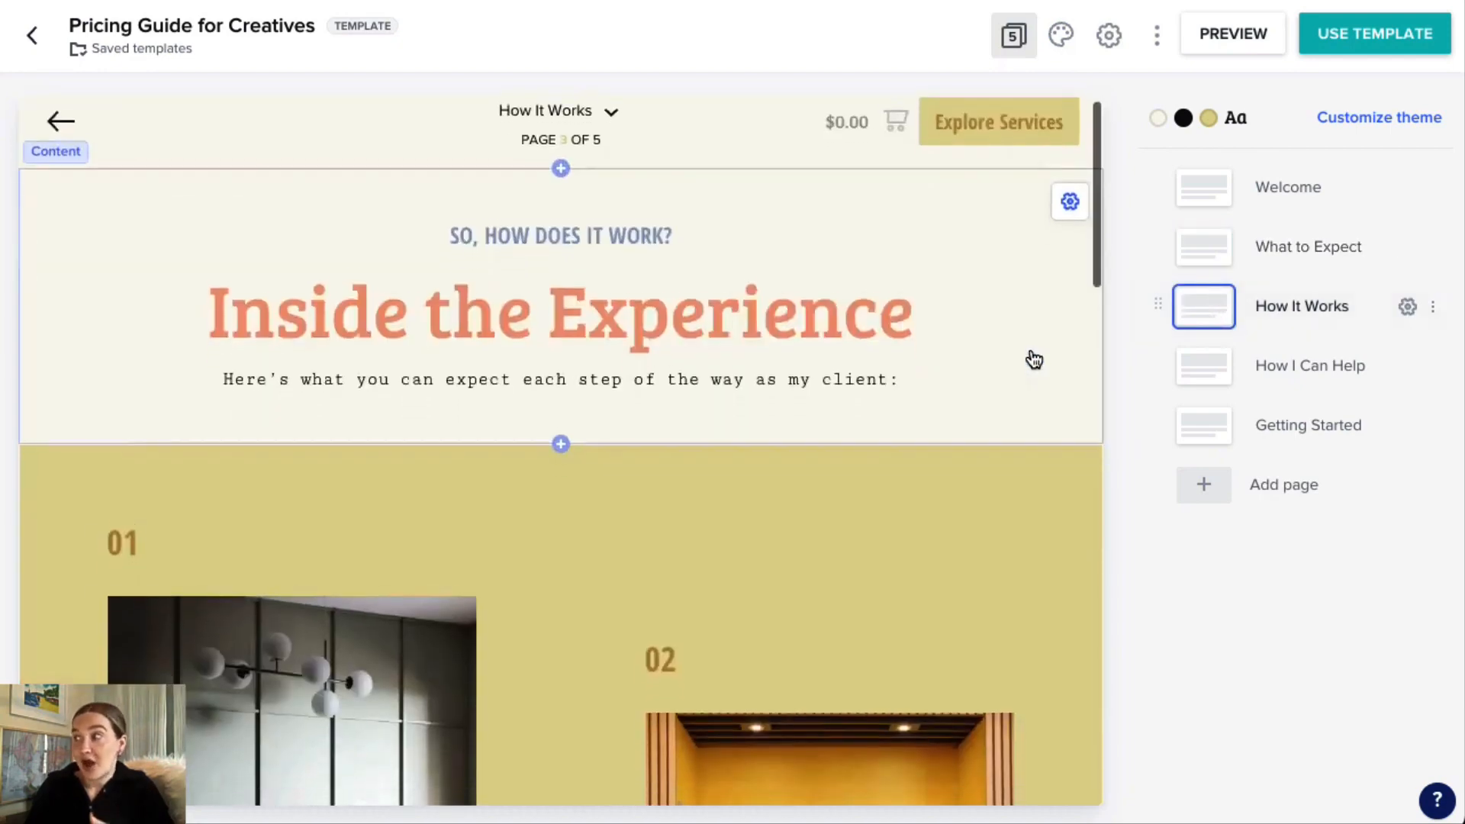
{"action": "scroll", "coordinate": [1034, 359], "scroll_direction": "down", "scroll_amount": 4}
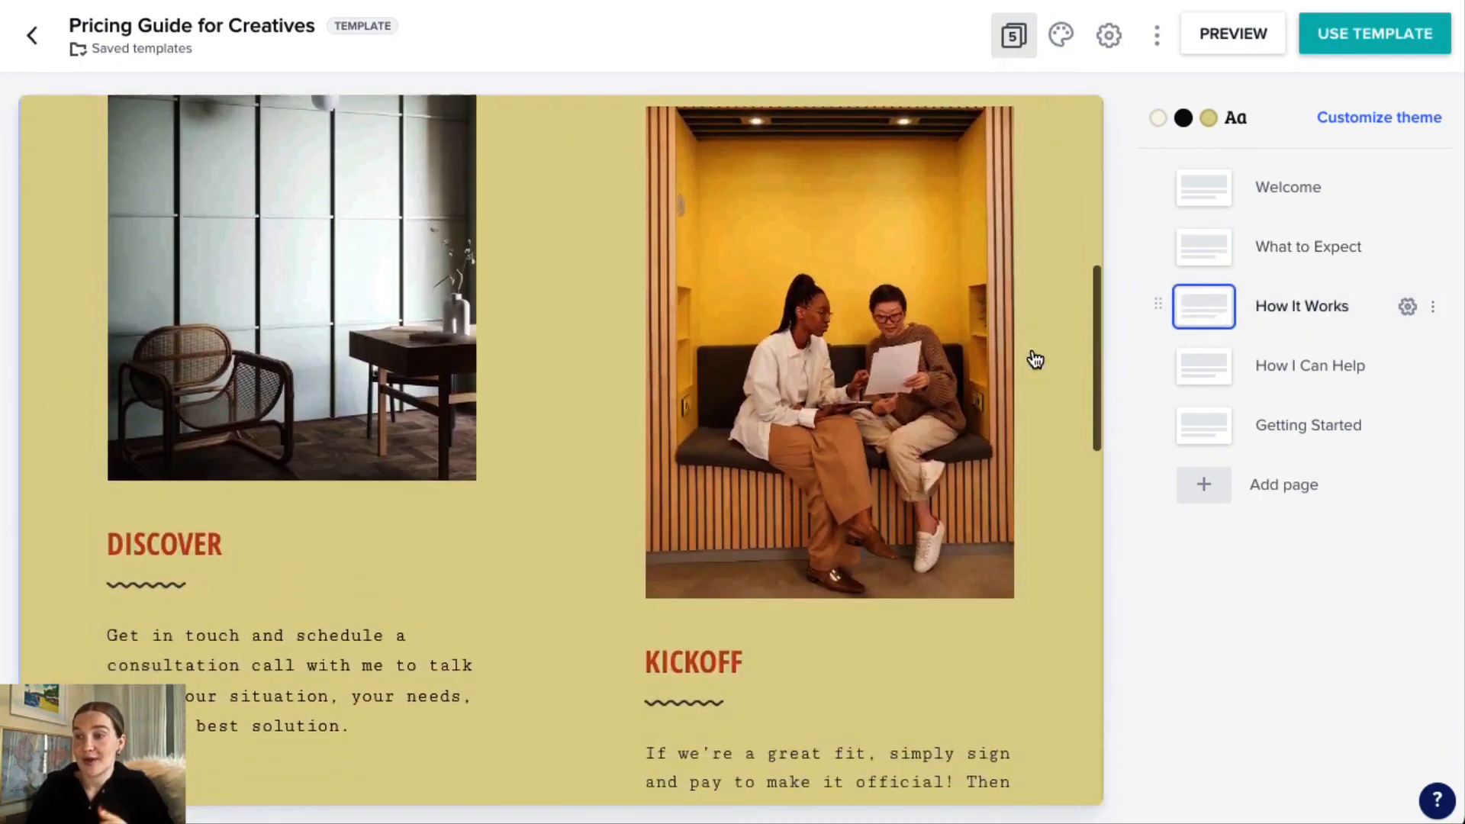
{"action": "scroll", "coordinate": [1035, 360], "scroll_direction": "down", "scroll_amount": 2}
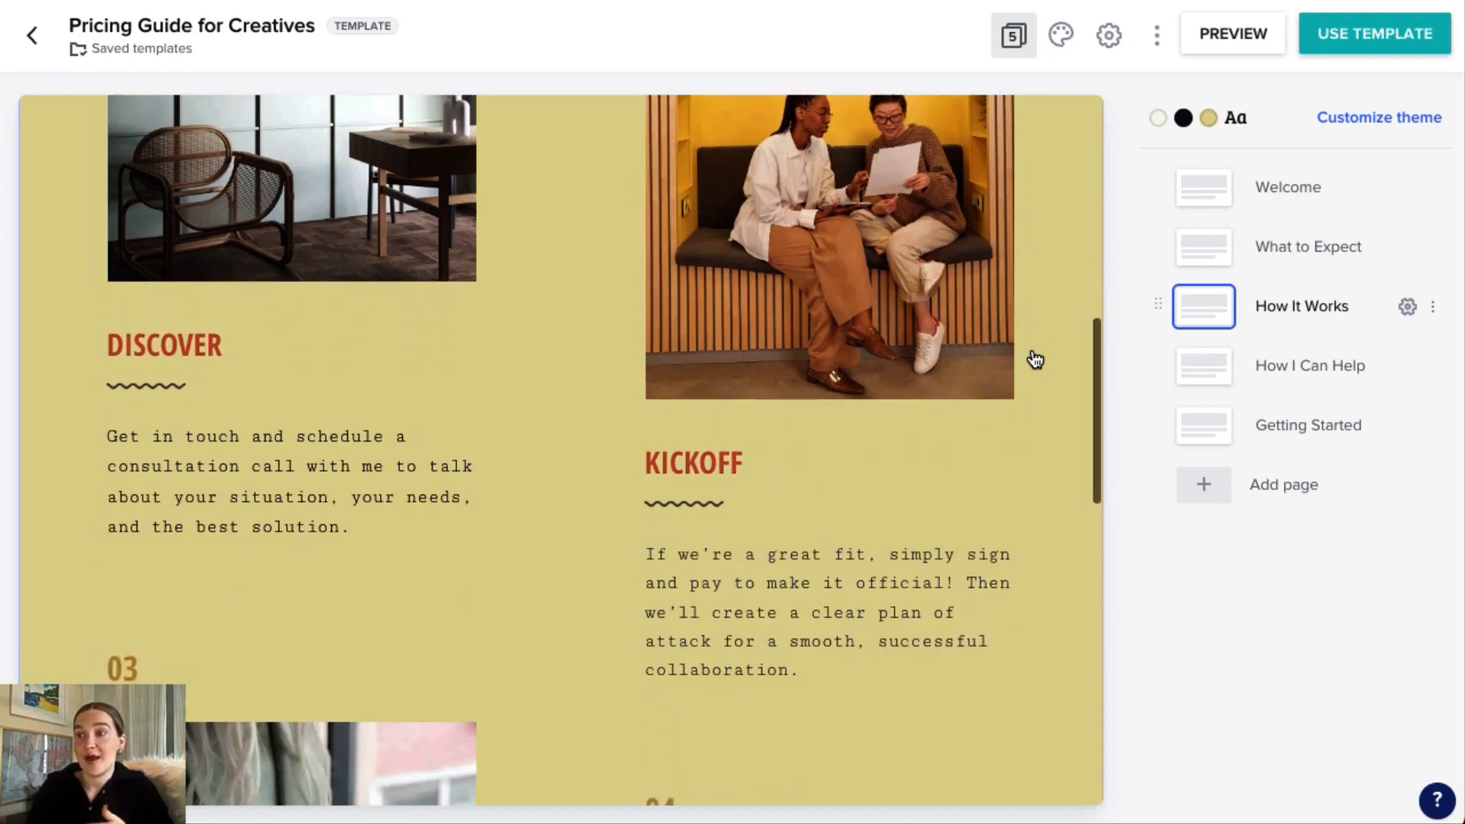
{"action": "scroll", "coordinate": [1033, 358], "scroll_direction": "down", "scroll_amount": 1}
{"action": "scroll", "coordinate": [1034, 359], "scroll_direction": "down", "scroll_amount": 8}
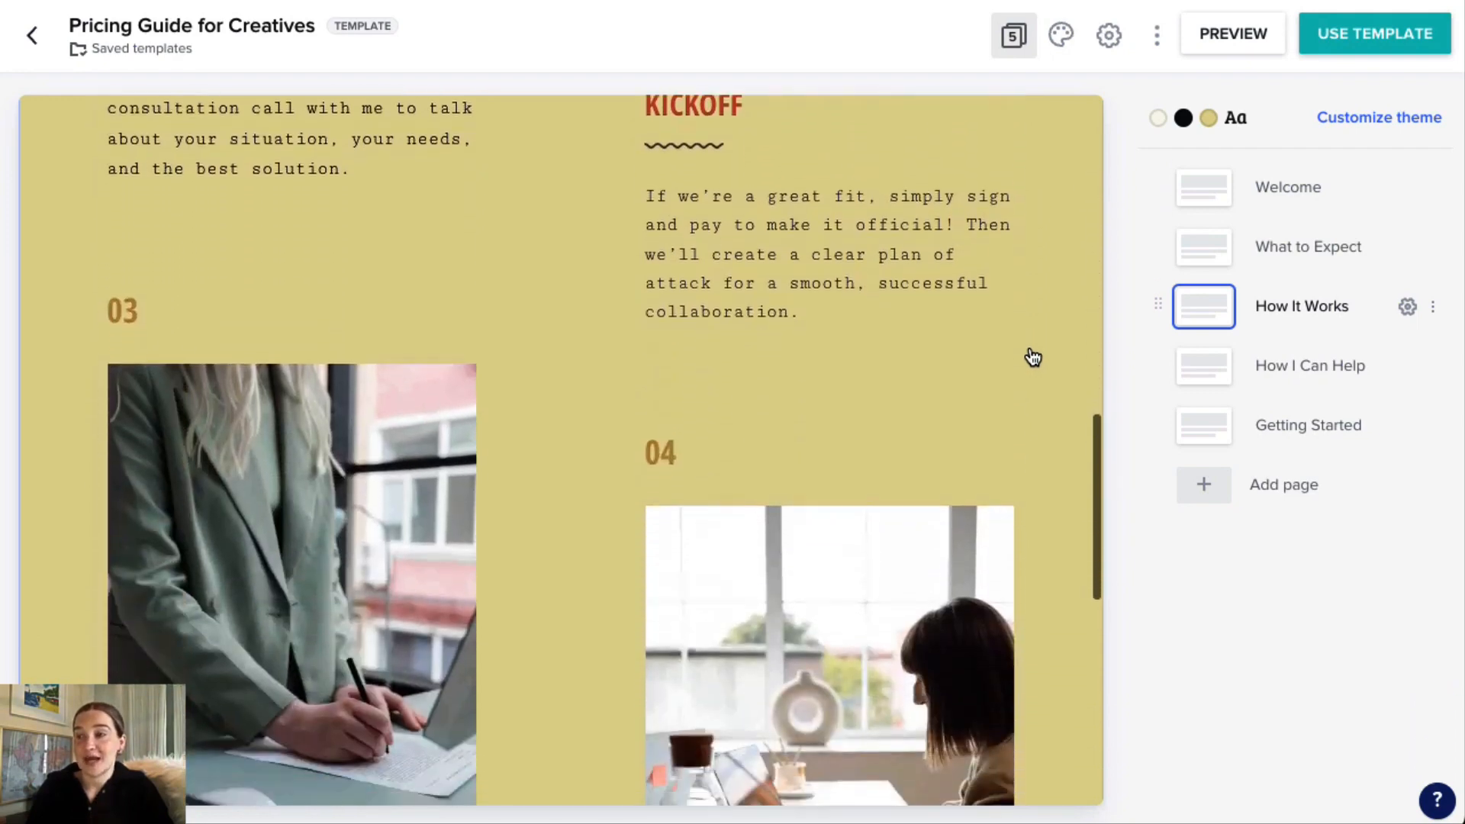
{"action": "scroll", "coordinate": [1034, 357], "scroll_direction": "down", "scroll_amount": 4}
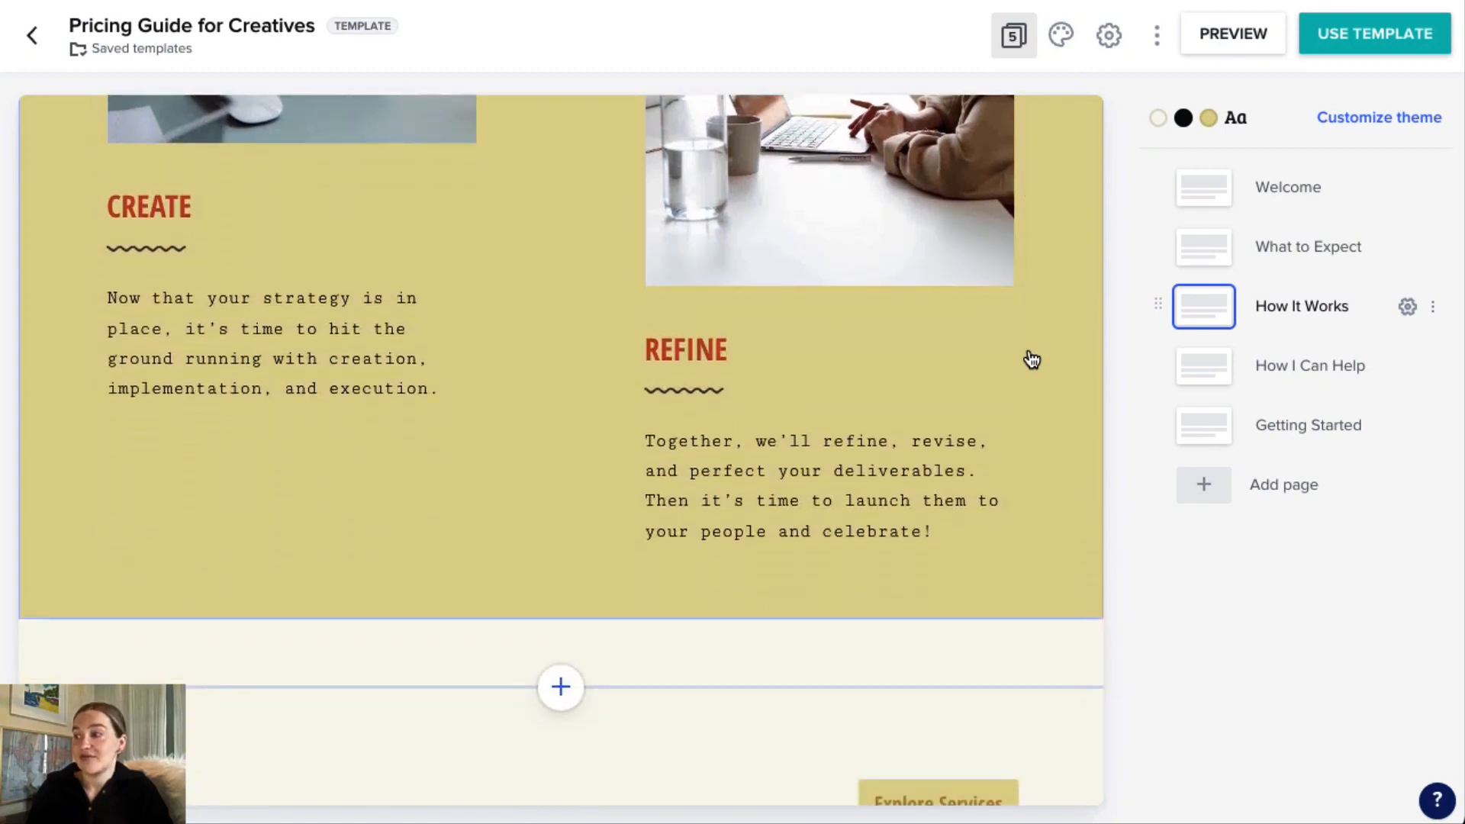
{"action": "scroll", "coordinate": [1038, 362], "scroll_direction": "down", "scroll_amount": 1}
Open the How I Can Help page and review its selectable service packages, from Systems Setup to VIP Day.
{"action": "left_click", "coordinate": [1196, 375]}
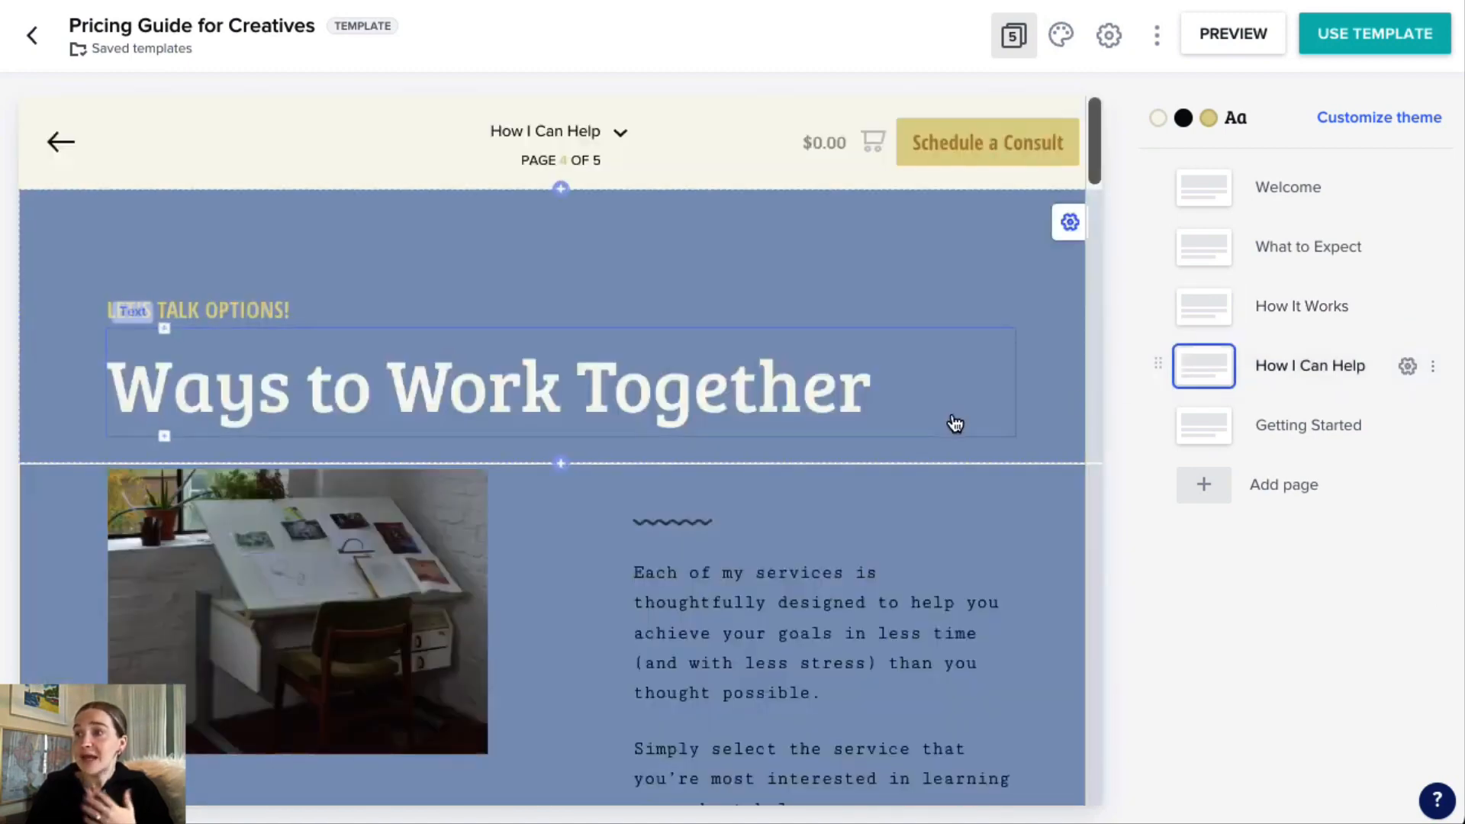
{"action": "scroll", "coordinate": [954, 420], "scroll_direction": "down", "scroll_amount": 4}
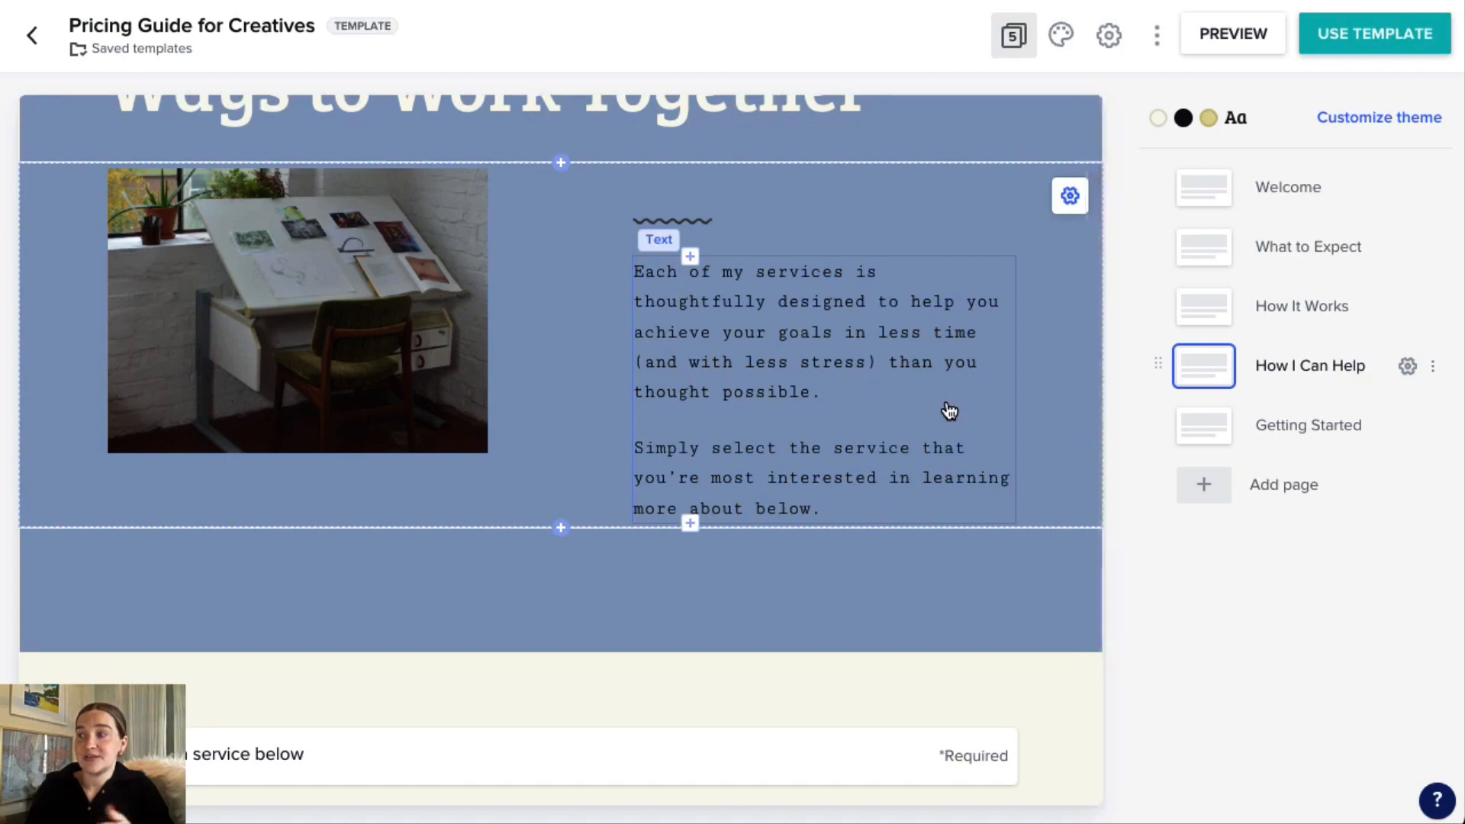
{"action": "scroll", "coordinate": [954, 409], "scroll_direction": "down", "scroll_amount": 7}
{"action": "scroll", "coordinate": [952, 396], "scroll_direction": "down", "scroll_amount": 5}
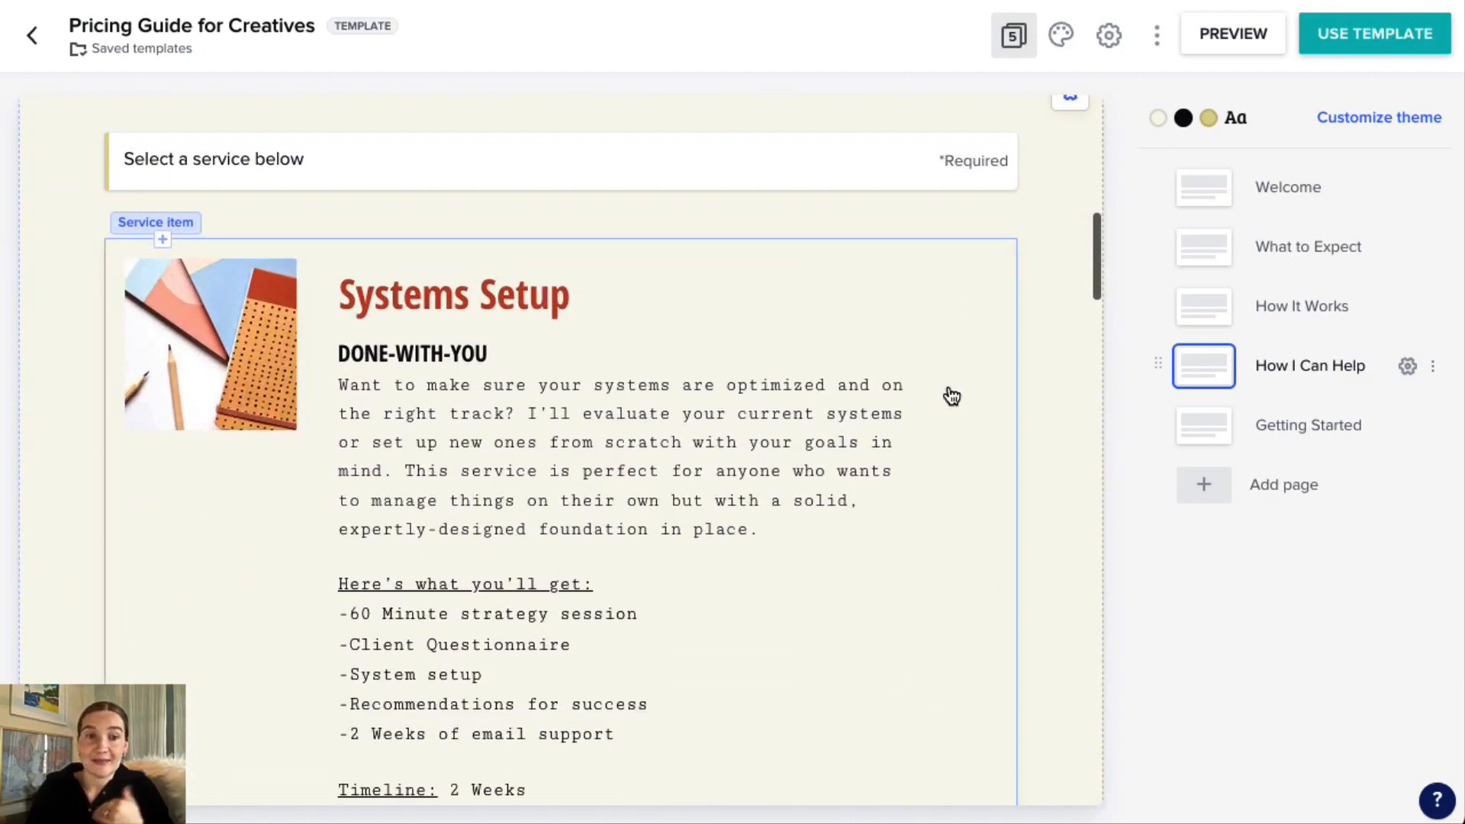
{"action": "scroll", "coordinate": [992, 396], "scroll_direction": "down", "scroll_amount": 6}
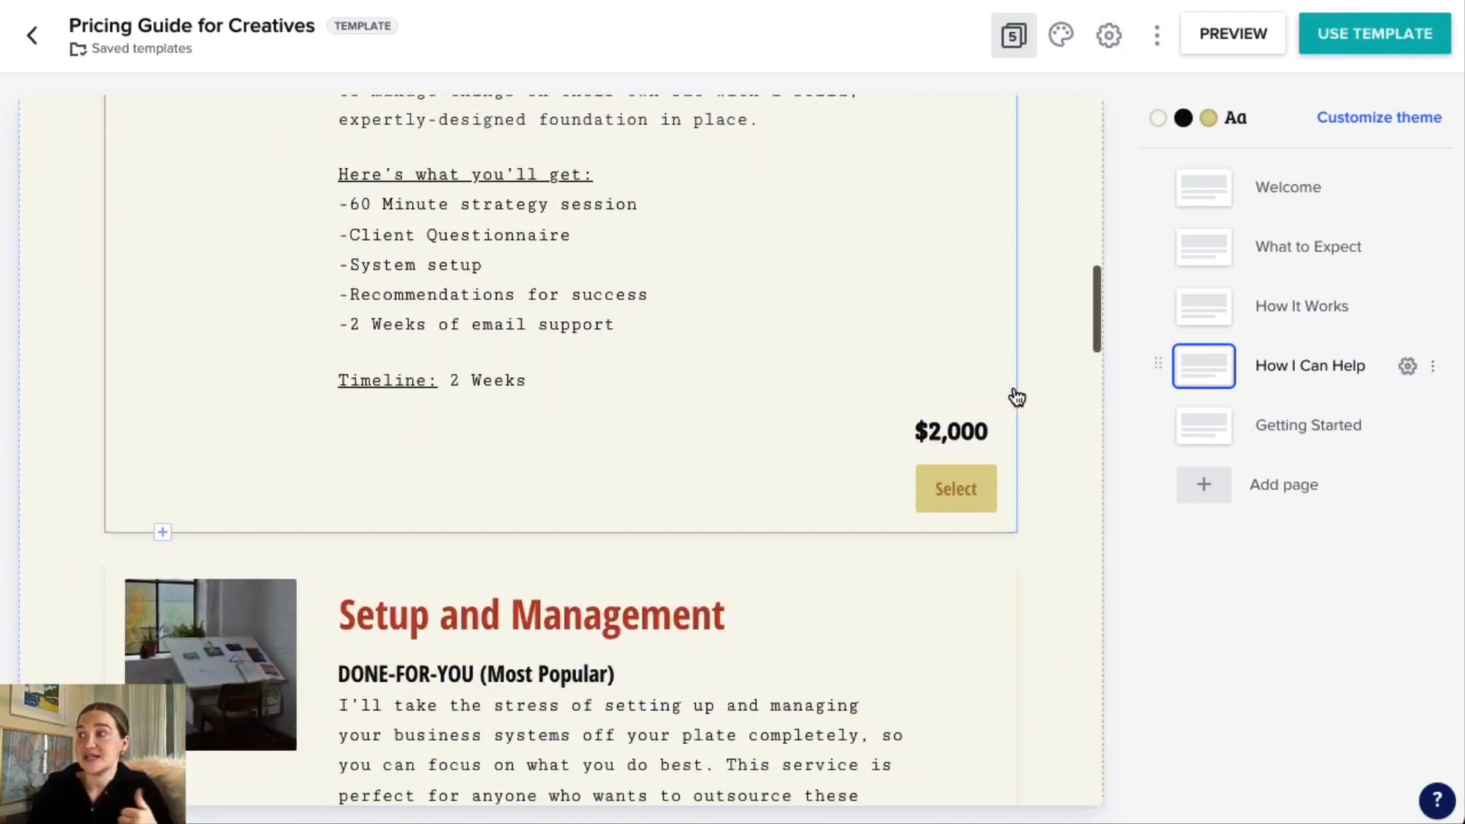
{"action": "scroll", "coordinate": [1027, 397], "scroll_direction": "down", "scroll_amount": 2}
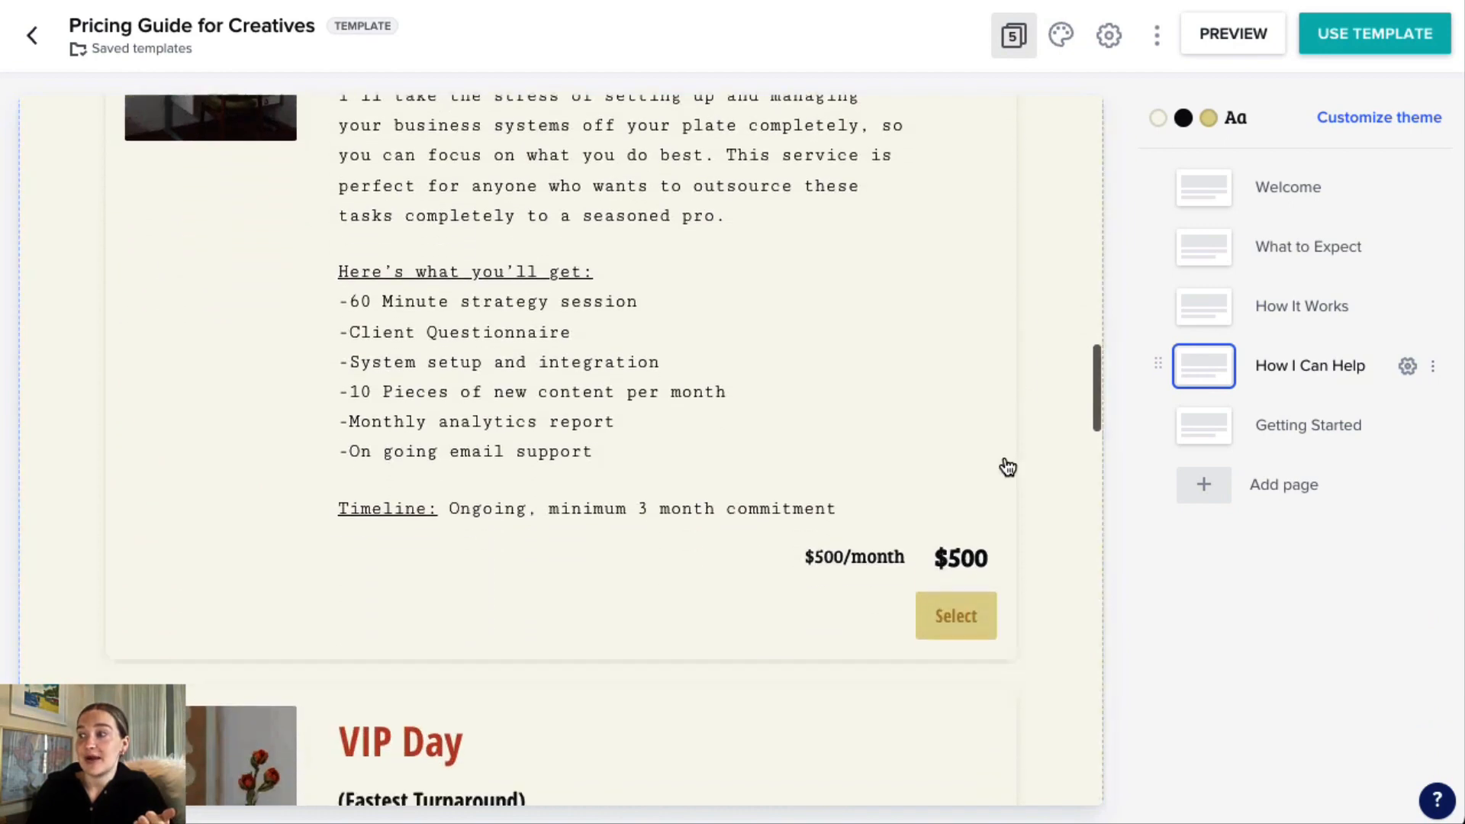
{"action": "scroll", "coordinate": [1059, 566], "scroll_direction": "down", "scroll_amount": 2}
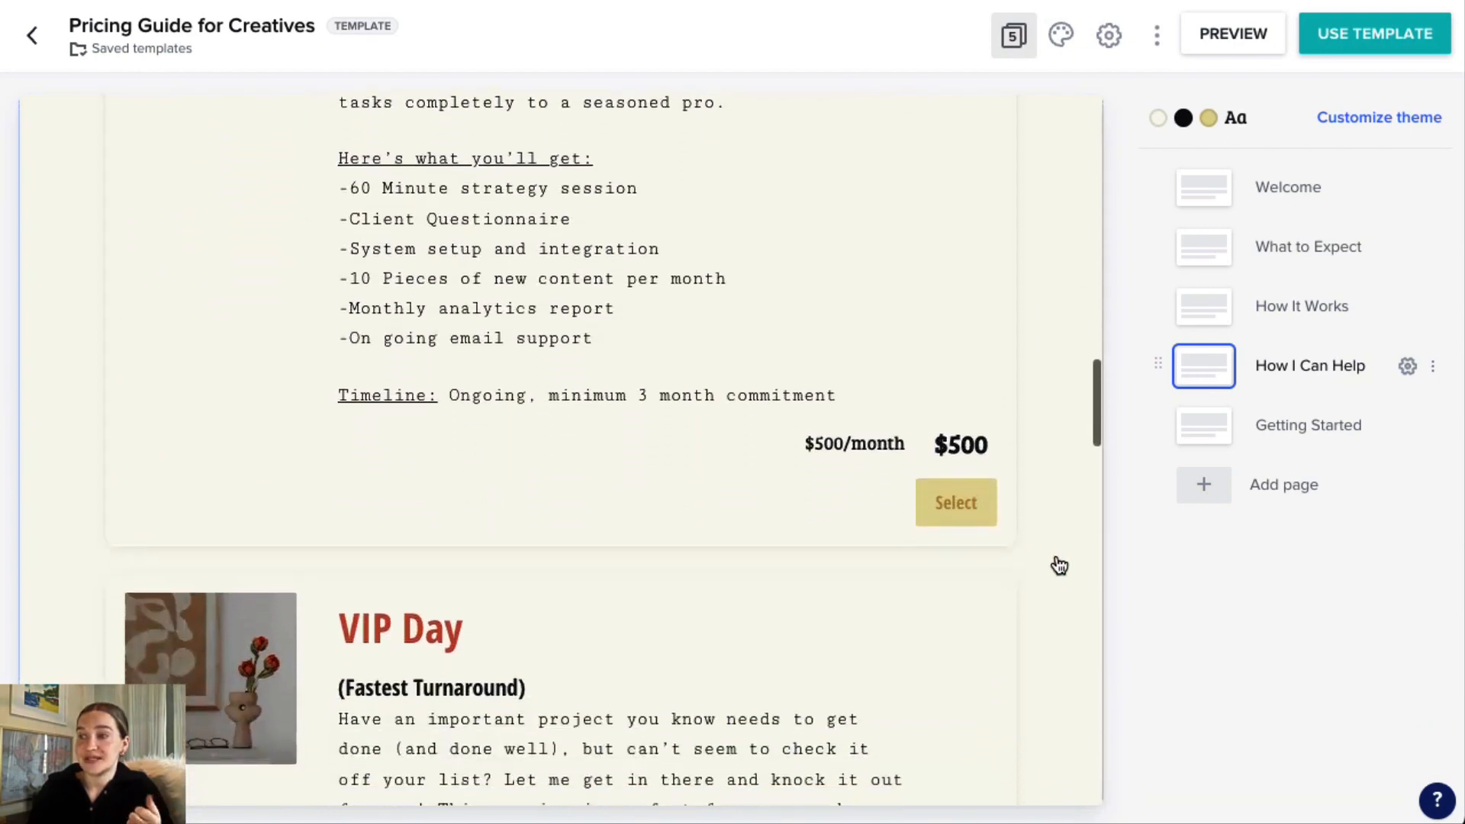
{"action": "scroll", "coordinate": [1058, 564], "scroll_direction": "down", "scroll_amount": 1}
{"action": "scroll", "coordinate": [1058, 563], "scroll_direction": "down", "scroll_amount": 7}
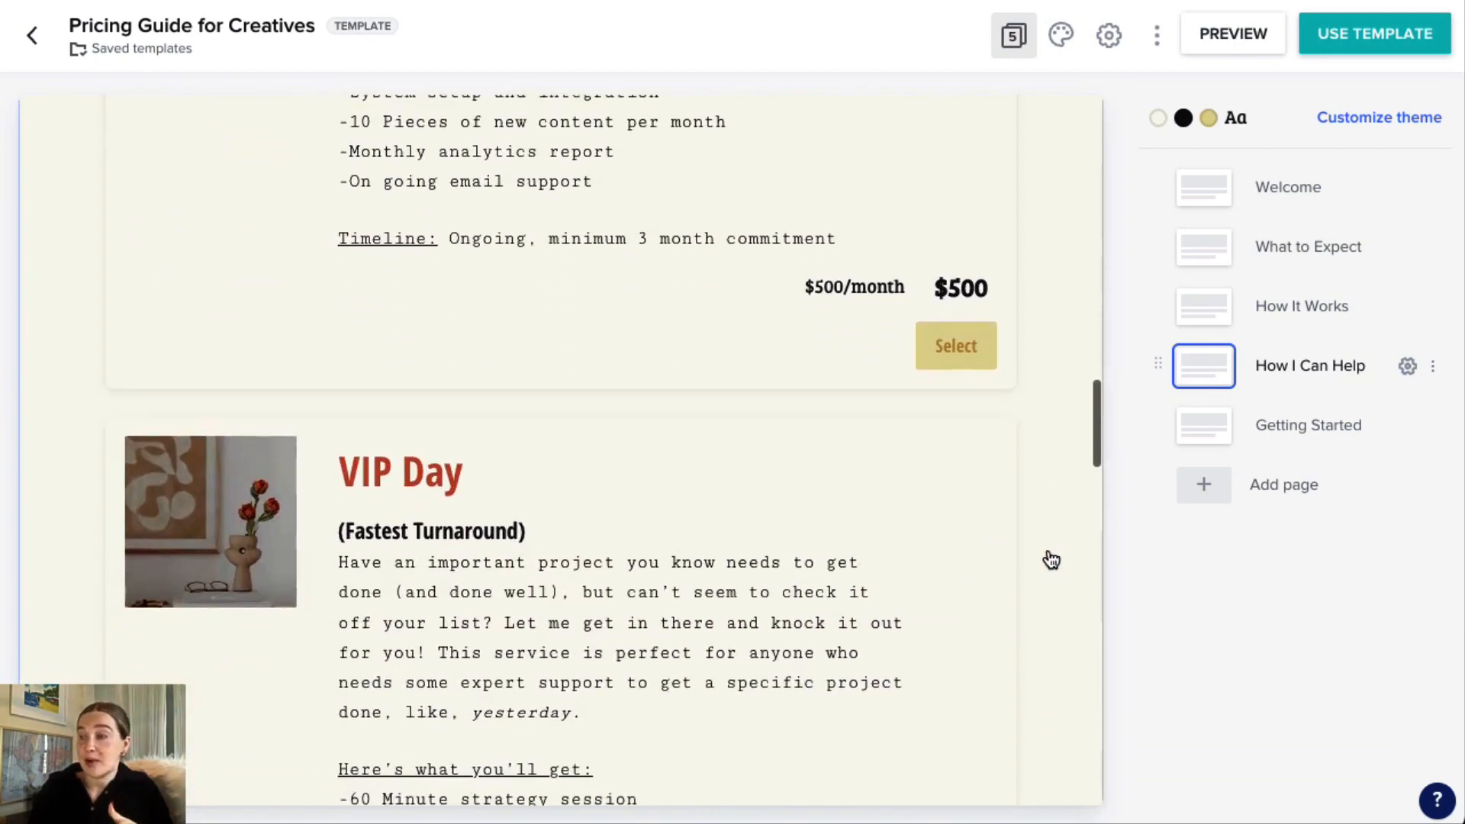
Review the optional add-on services on the How I Can Help page, down to SEO Keyword Research.
{"action": "scroll", "coordinate": [1055, 555], "scroll_direction": "down", "scroll_amount": 8}
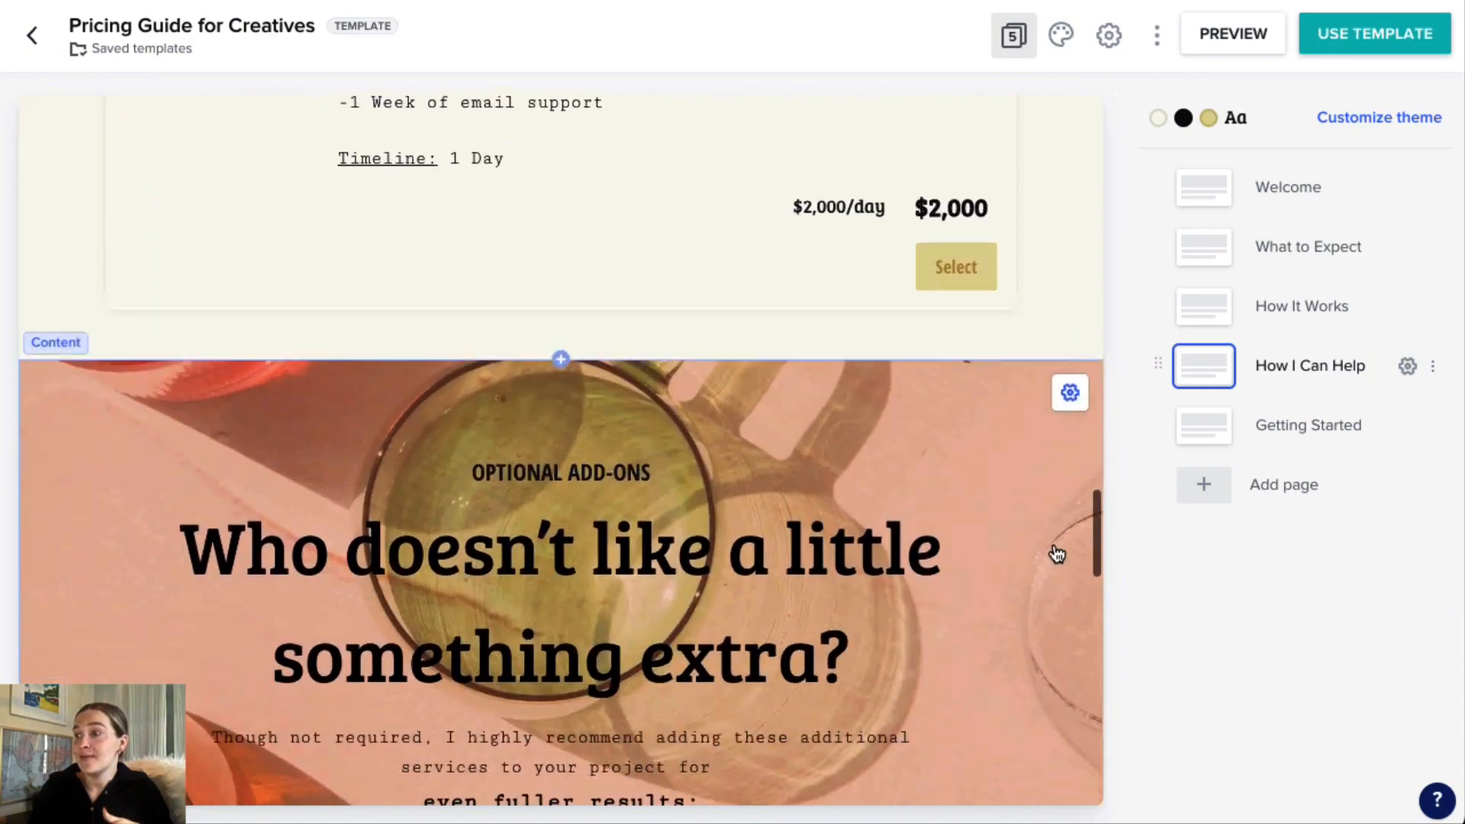
{"action": "scroll", "coordinate": [1050, 546], "scroll_direction": "down", "scroll_amount": 6}
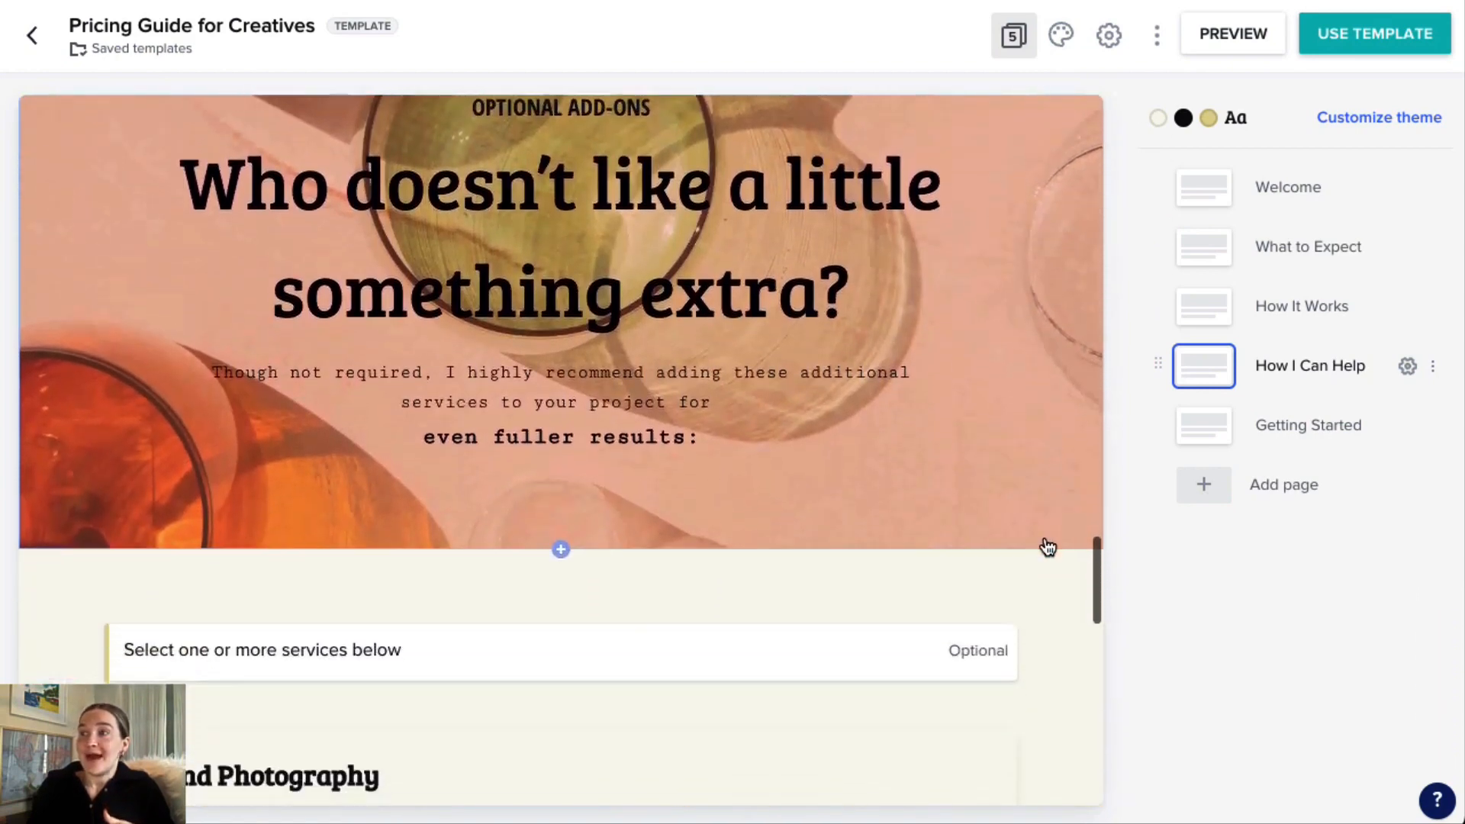
{"action": "scroll", "coordinate": [1053, 538], "scroll_direction": "down", "scroll_amount": 8}
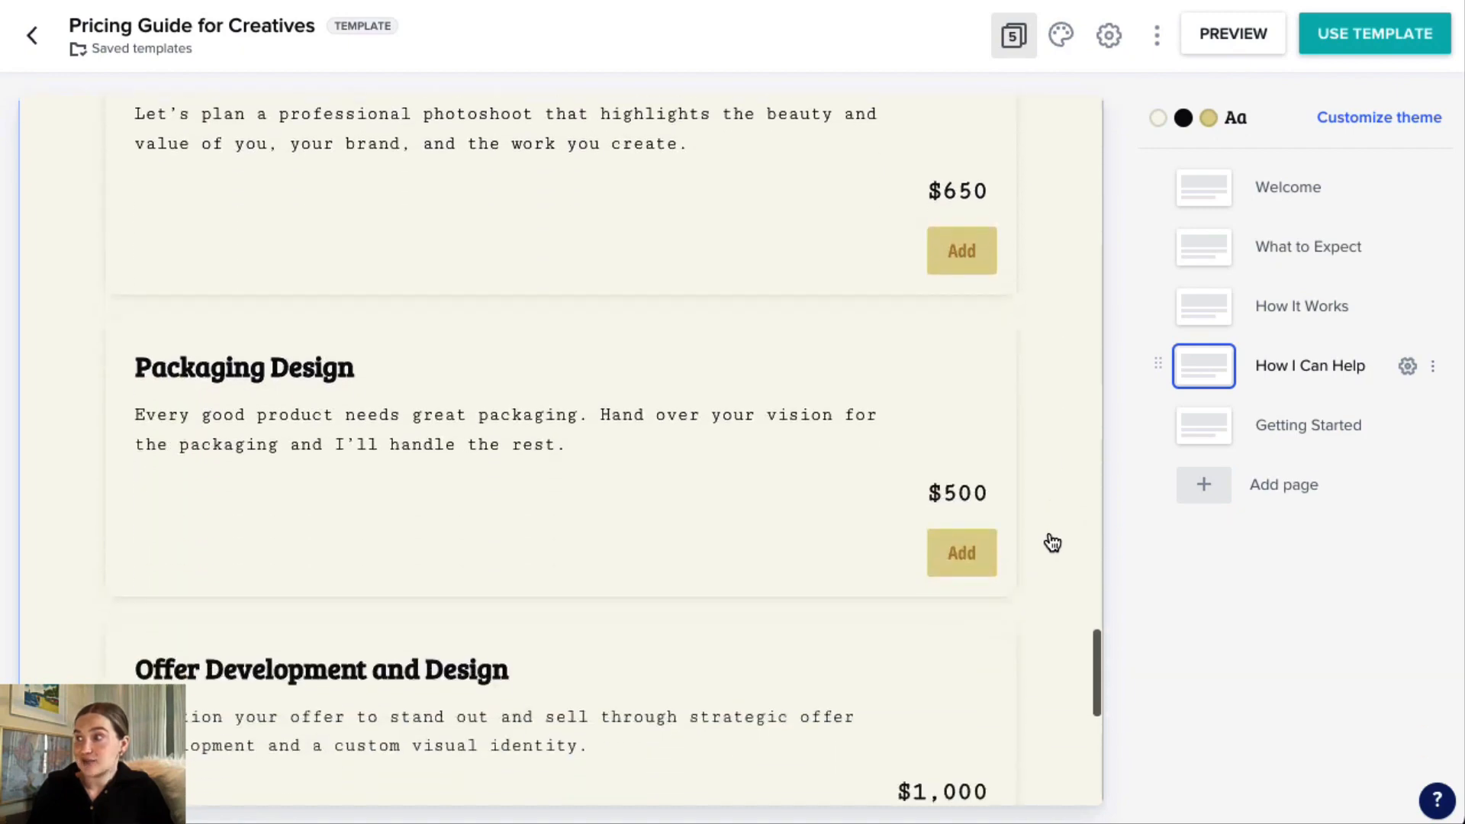
{"action": "scroll", "coordinate": [1053, 530], "scroll_direction": "down", "scroll_amount": 3}
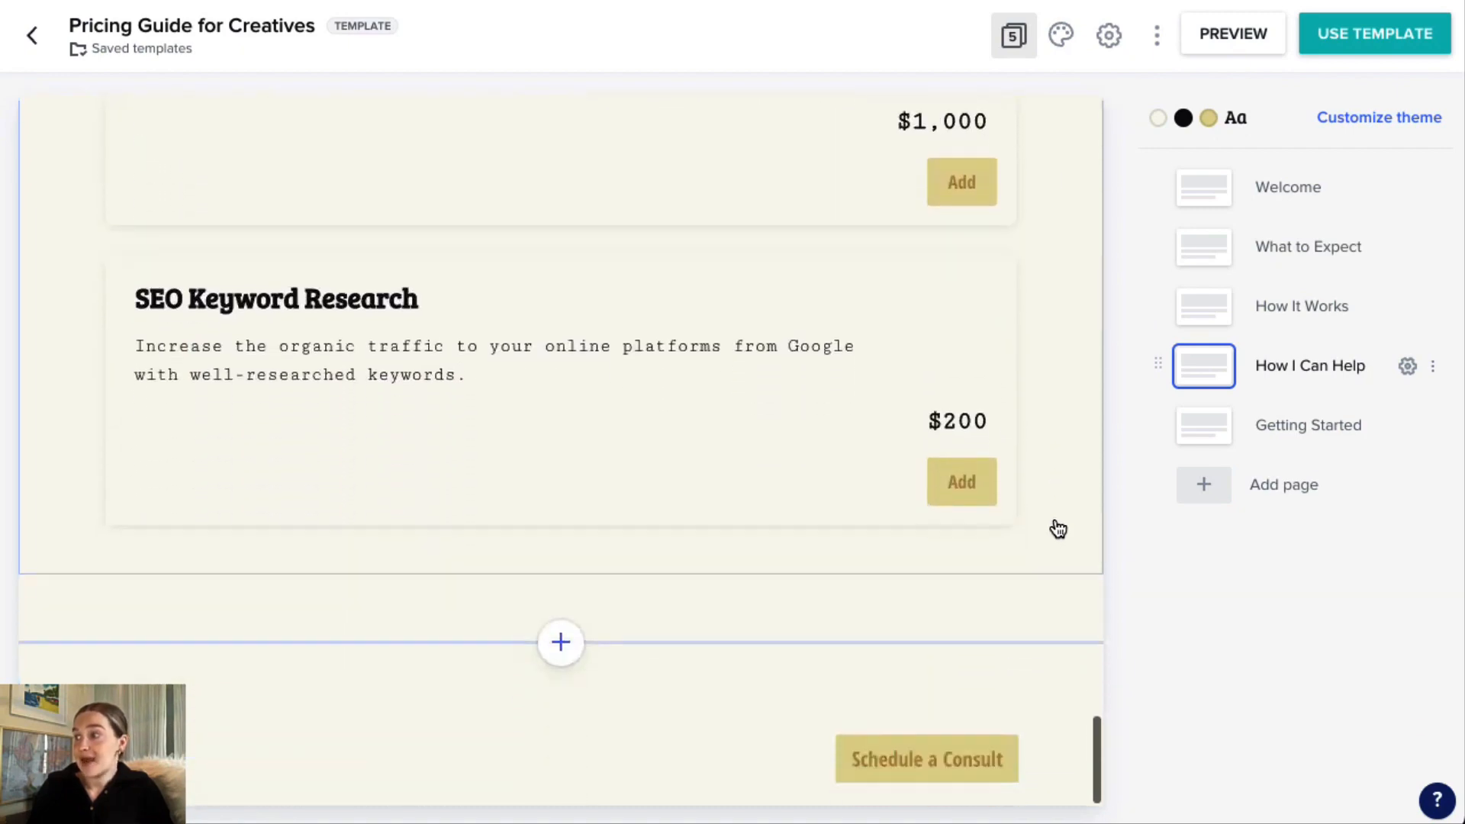
Open the Getting Started page and review its consultation booking section and the contact details below it.
{"action": "left_click", "coordinate": [1198, 433]}
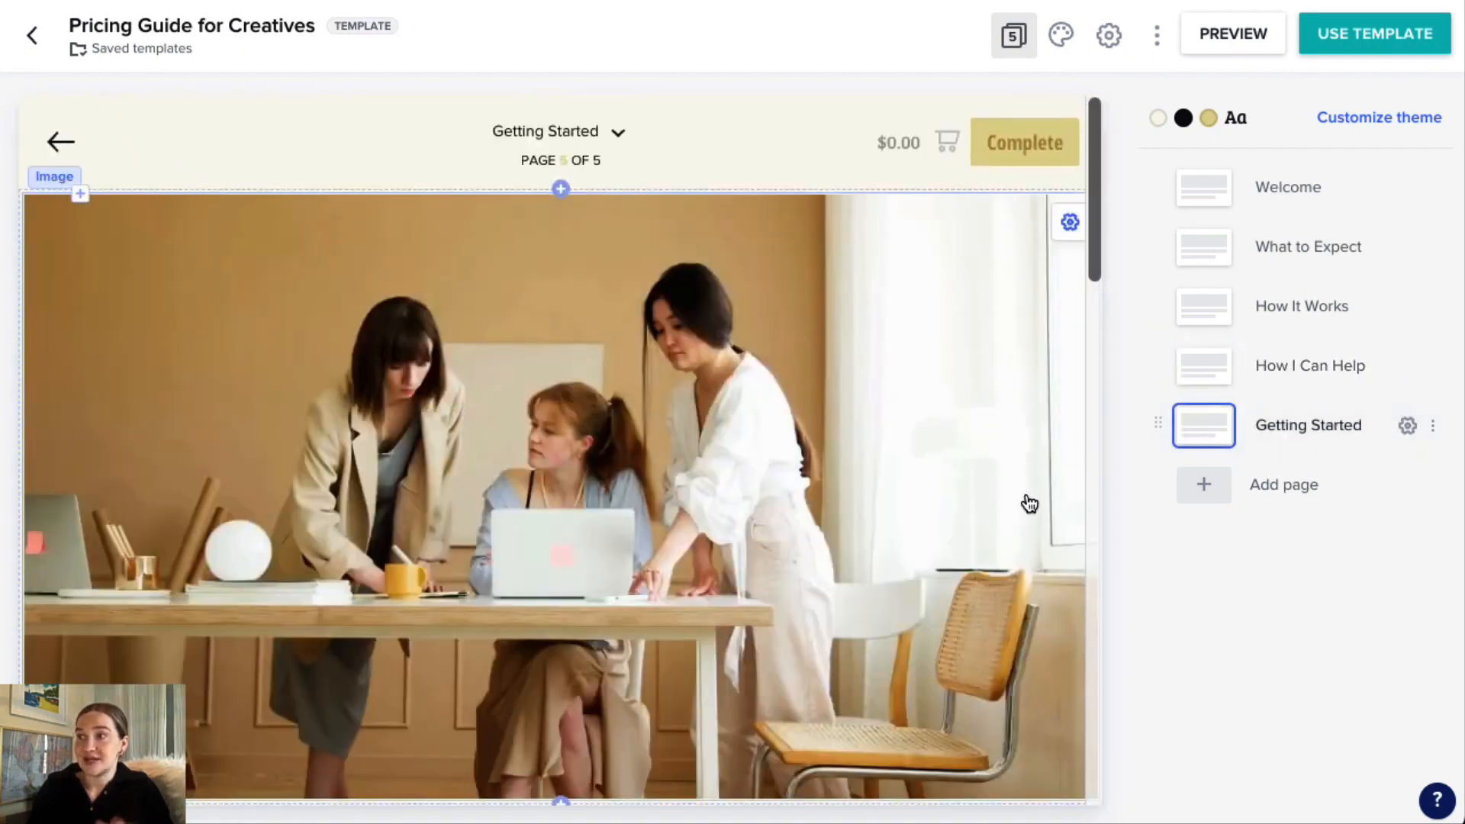
{"action": "scroll", "coordinate": [1024, 501], "scroll_direction": "down", "scroll_amount": 2}
{"action": "scroll", "coordinate": [1030, 504], "scroll_direction": "down", "scroll_amount": 3}
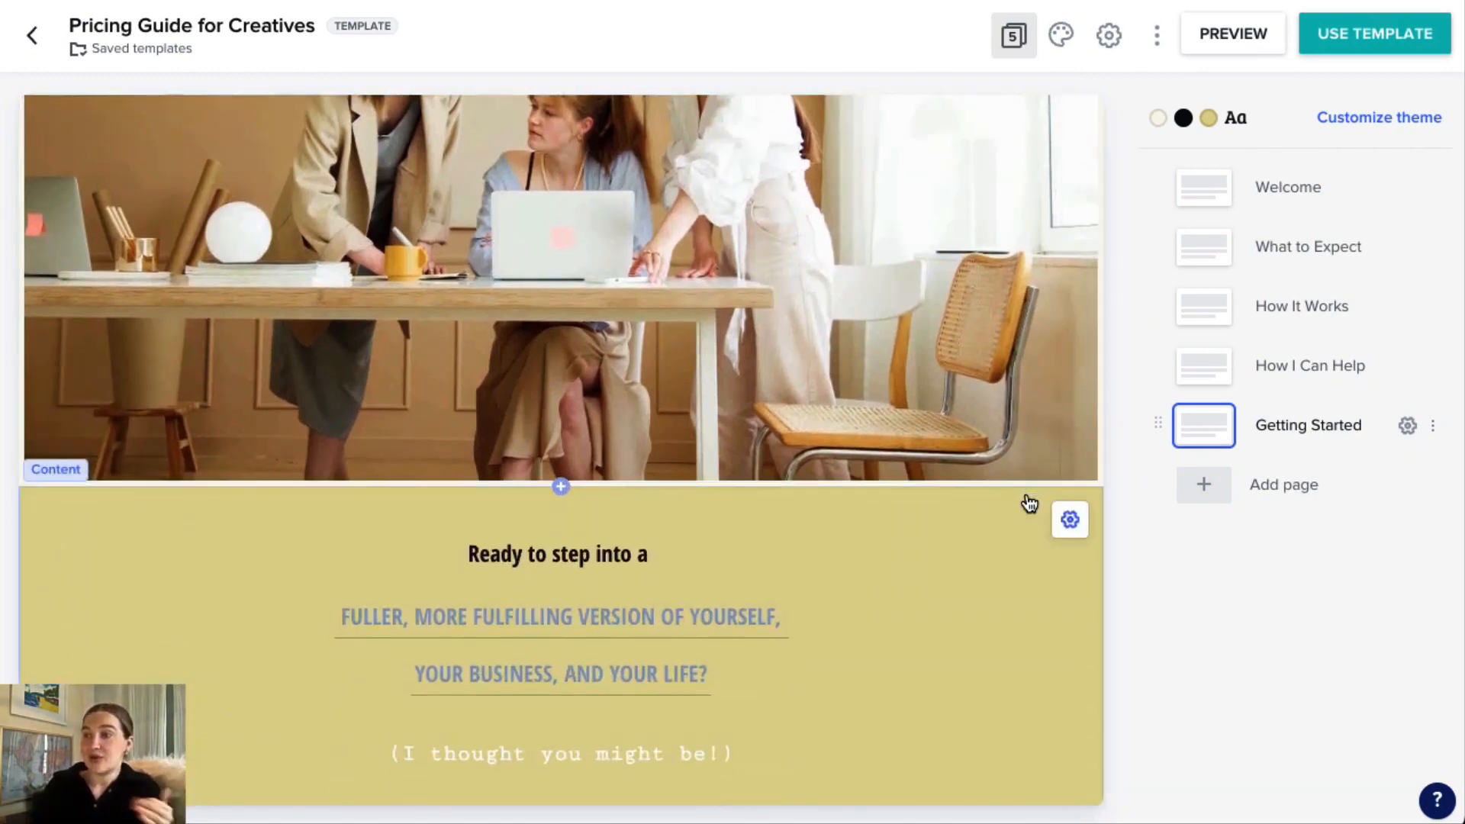
{"action": "scroll", "coordinate": [1030, 503], "scroll_direction": "down", "scroll_amount": 6}
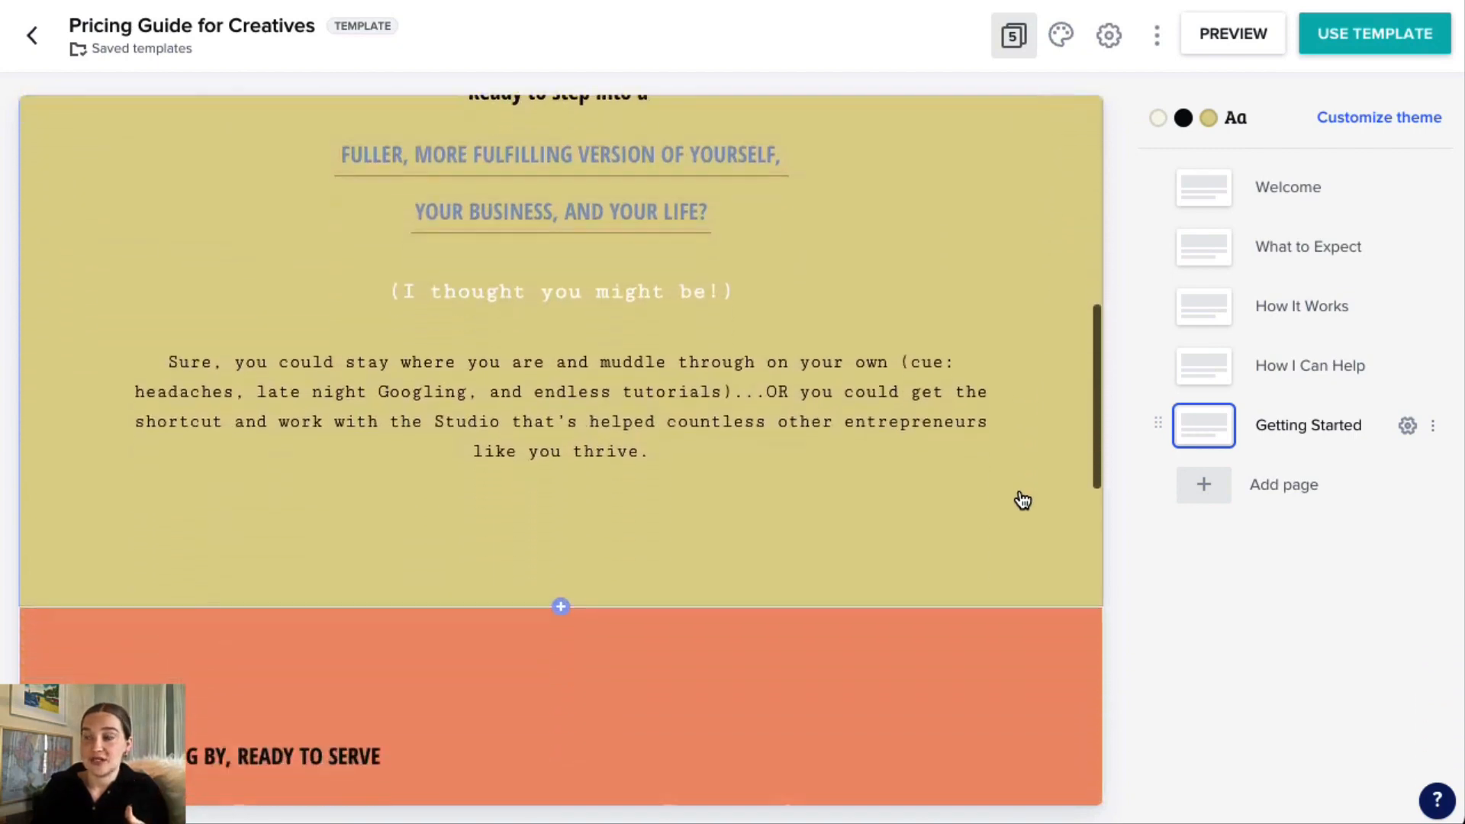
{"action": "scroll", "coordinate": [1022, 499], "scroll_direction": "down", "scroll_amount": 7}
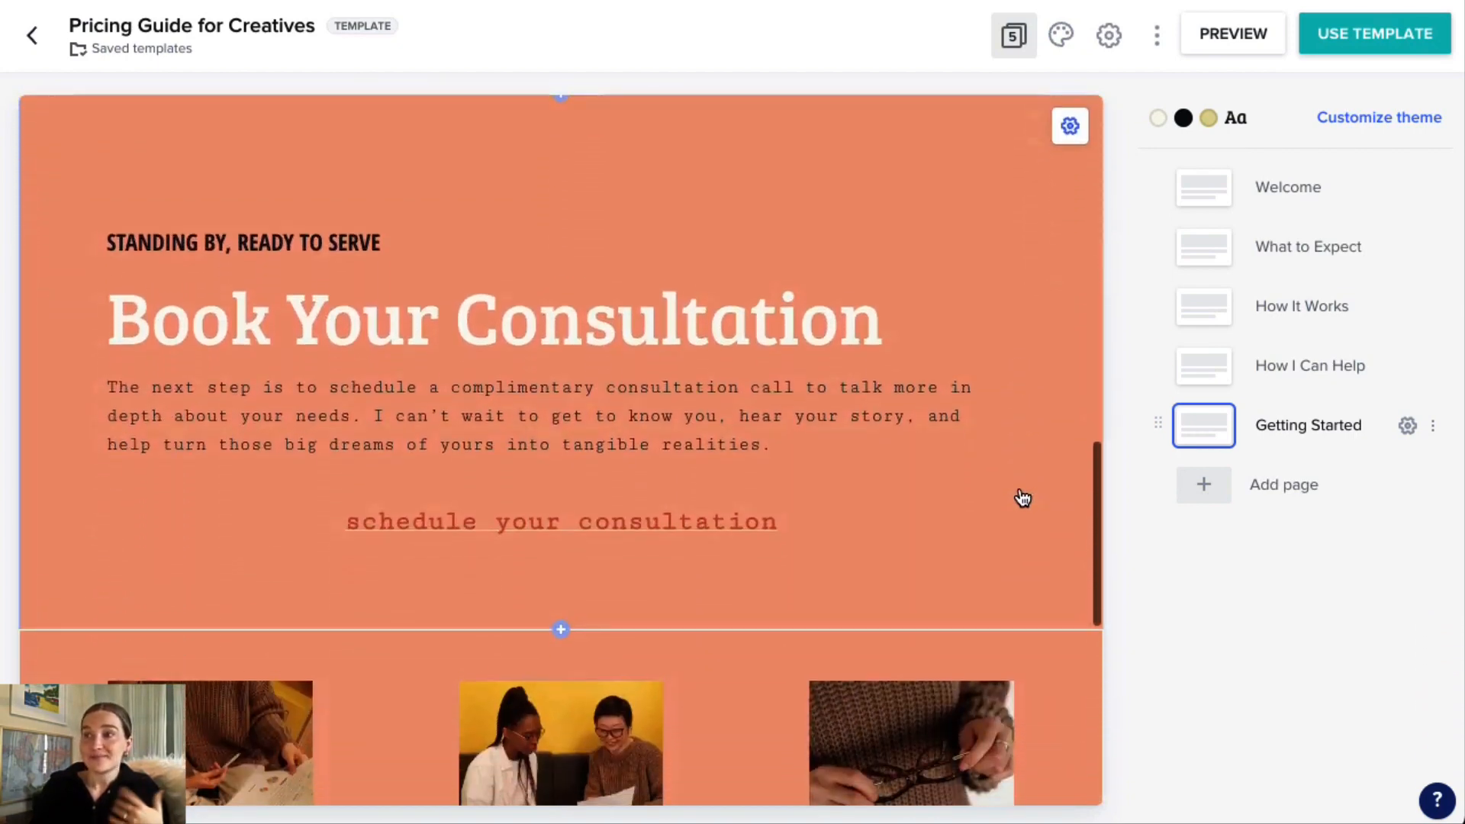
{"action": "scroll", "coordinate": [1007, 492], "scroll_direction": "down", "scroll_amount": 2}
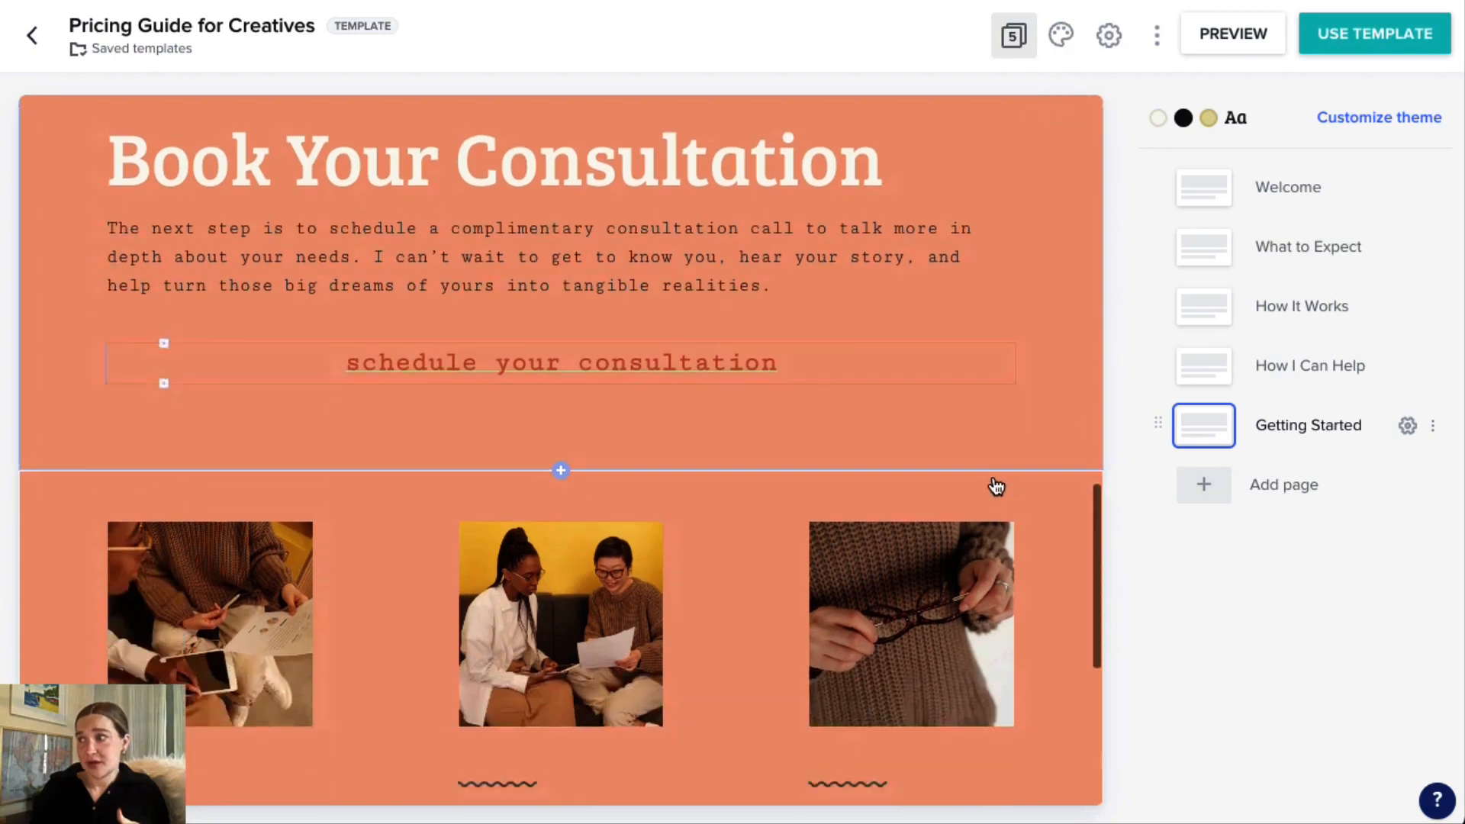
{"action": "scroll", "coordinate": [996, 486], "scroll_direction": "down", "scroll_amount": 5}
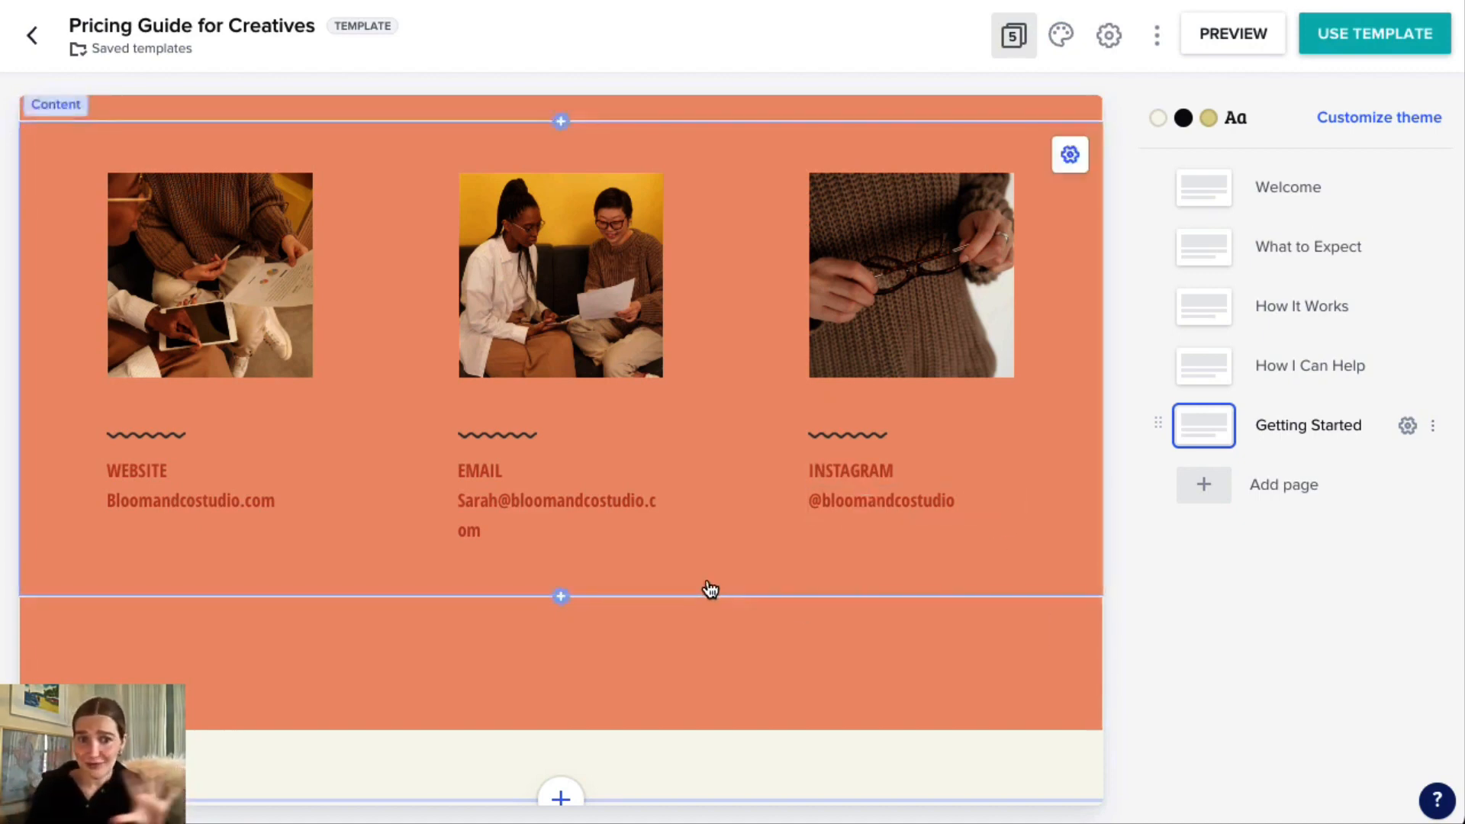
{"action": "scroll", "coordinate": [710, 589], "scroll_direction": "up", "scroll_amount": 3}
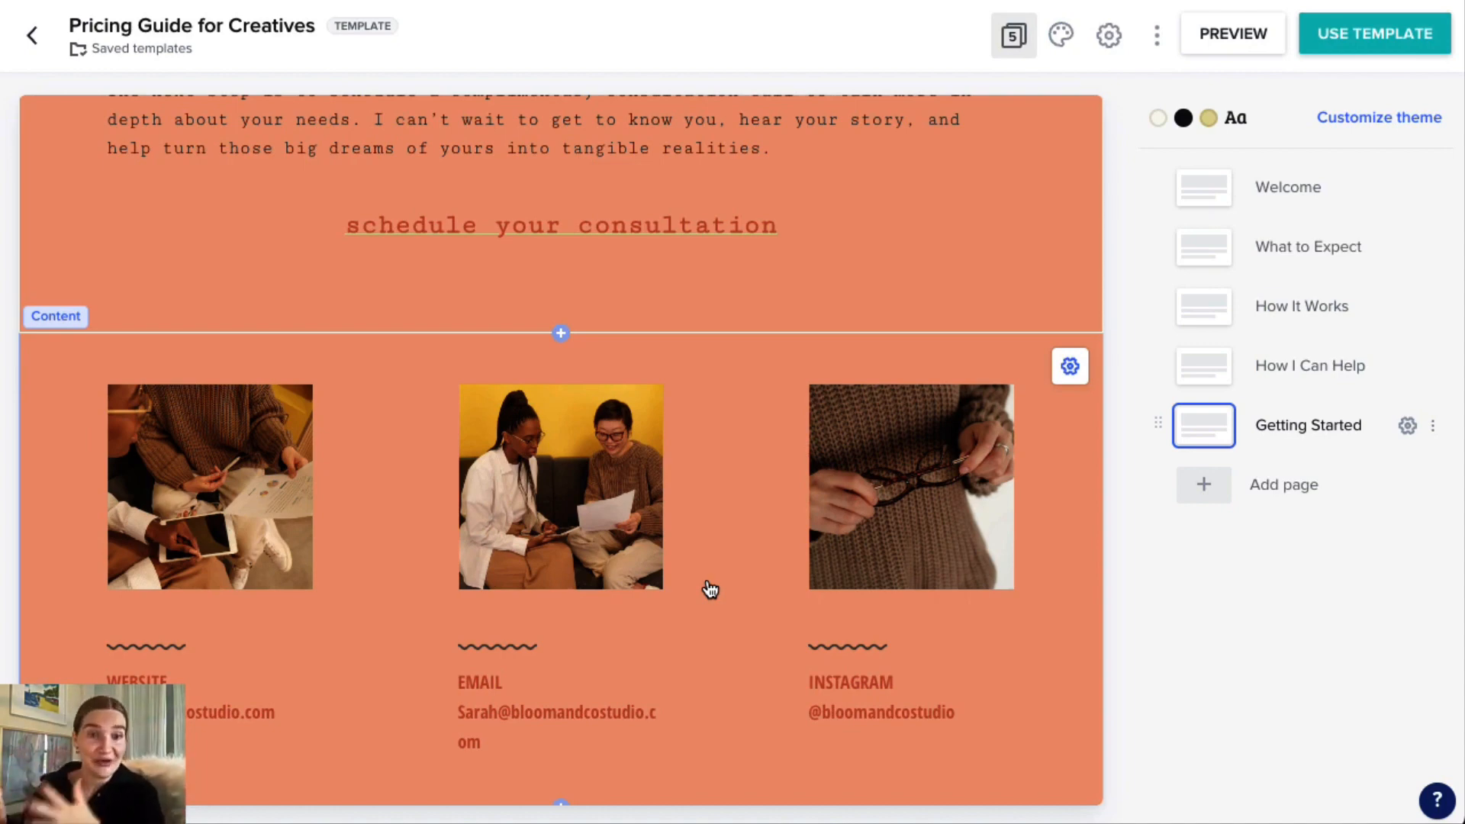
Return to the saved templates list and try filtering it by the Invoice and Contract blocks.
{"action": "scroll", "coordinate": [339, 383], "scroll_direction": "up", "scroll_amount": 1}
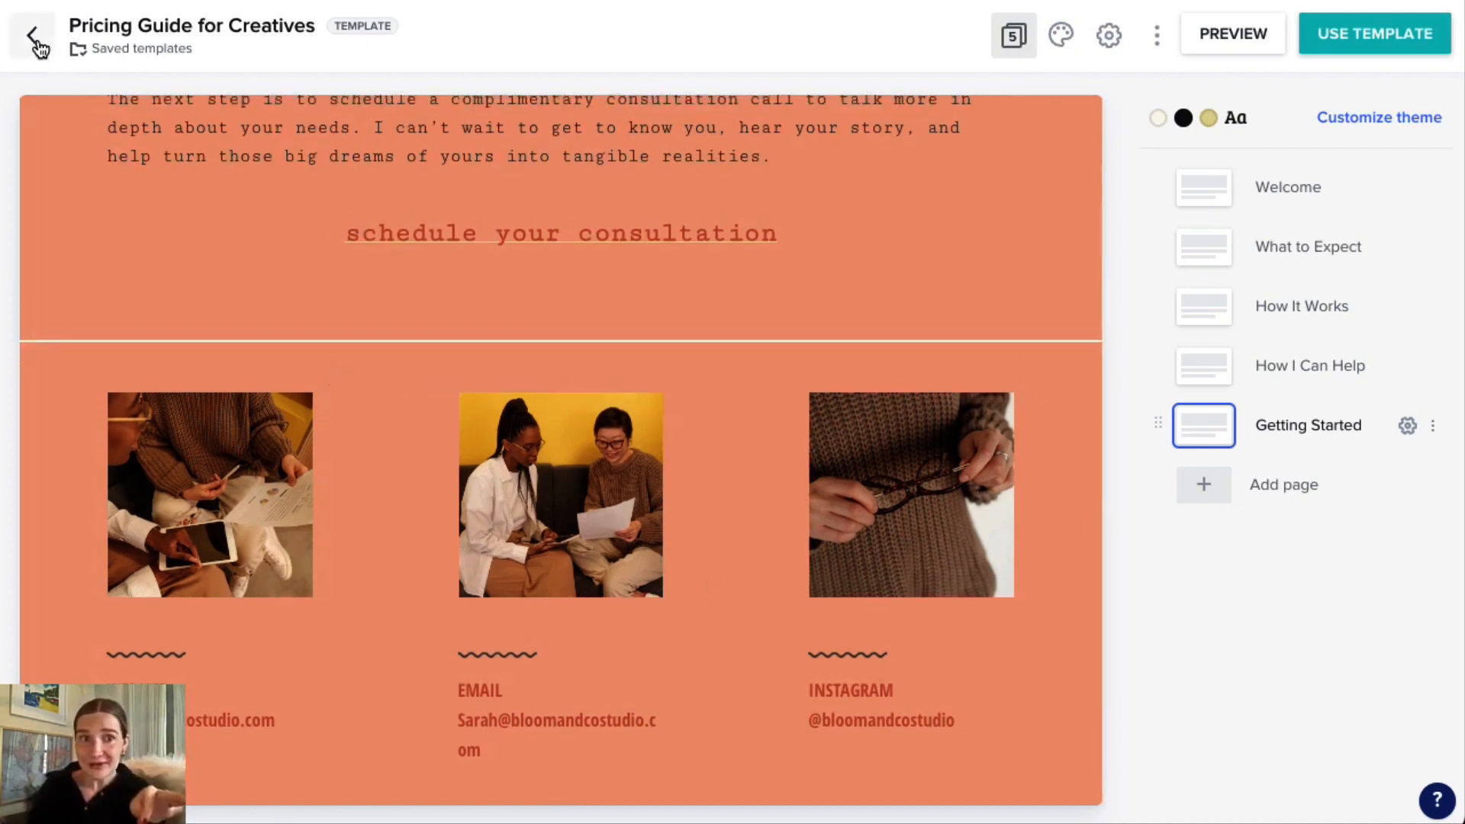
{"action": "left_click", "coordinate": [38, 46]}
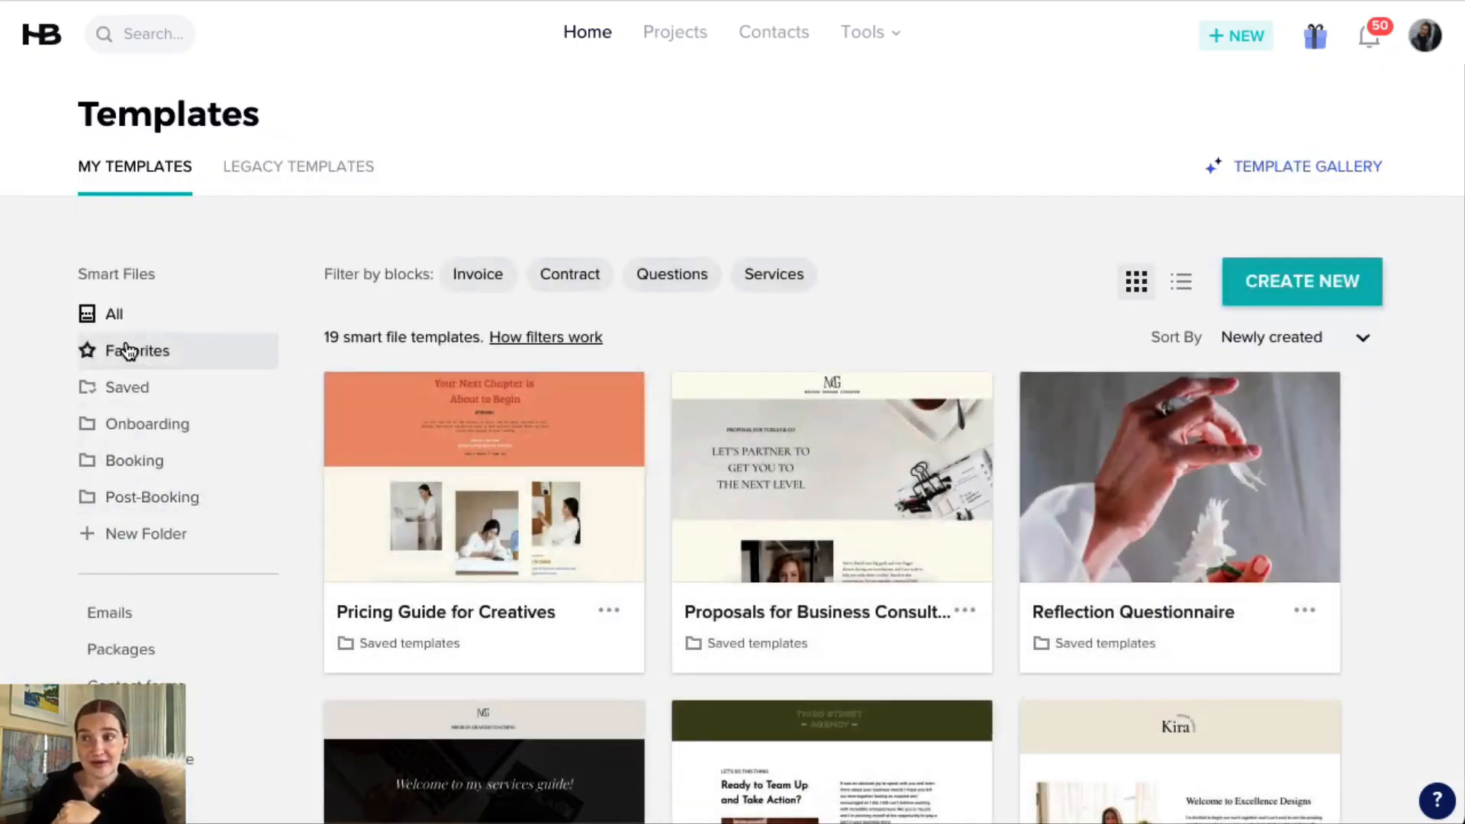
{"action": "left_click", "coordinate": [483, 284]}
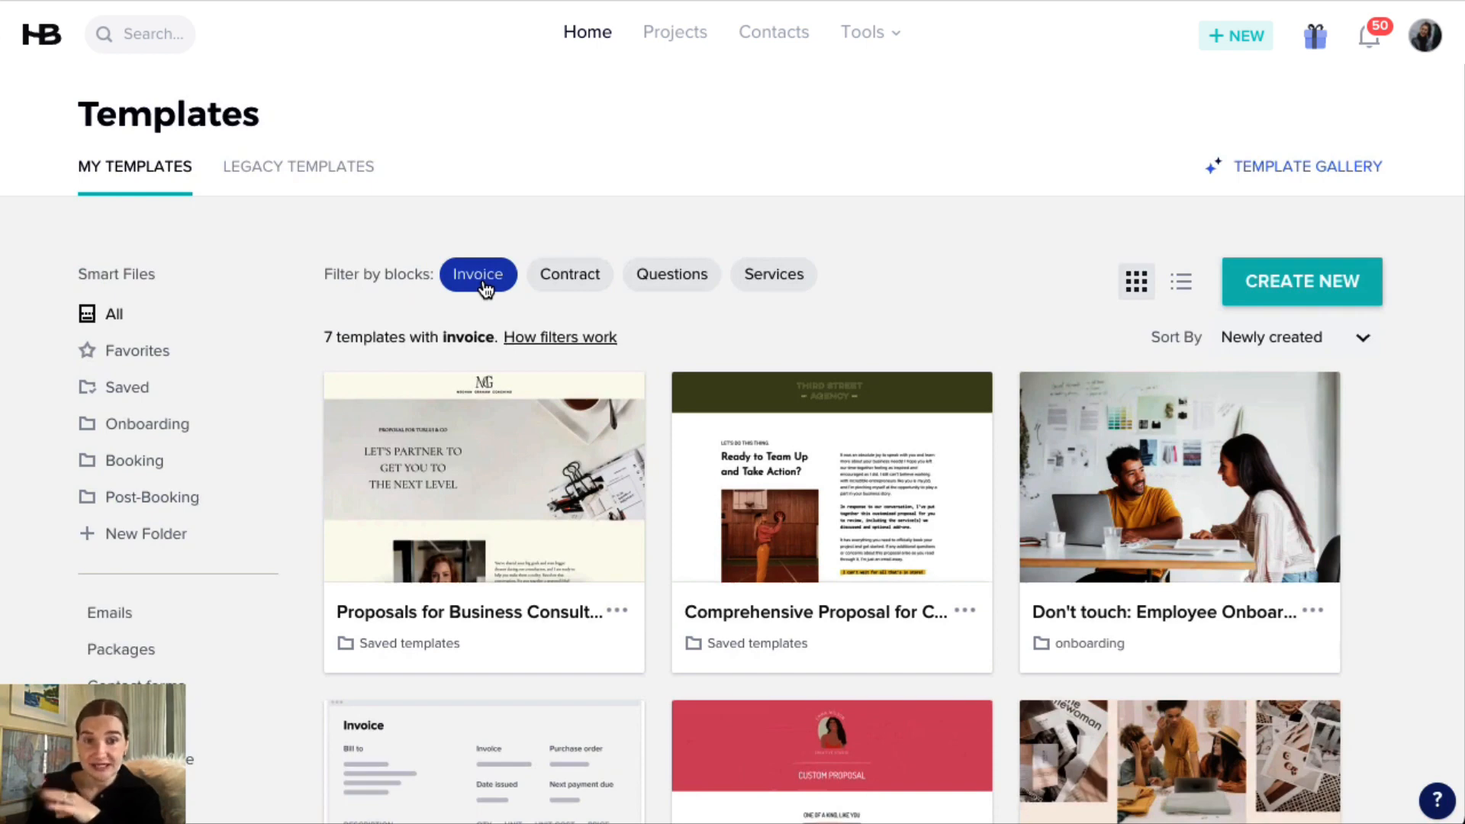
{"action": "left_click", "coordinate": [569, 286]}
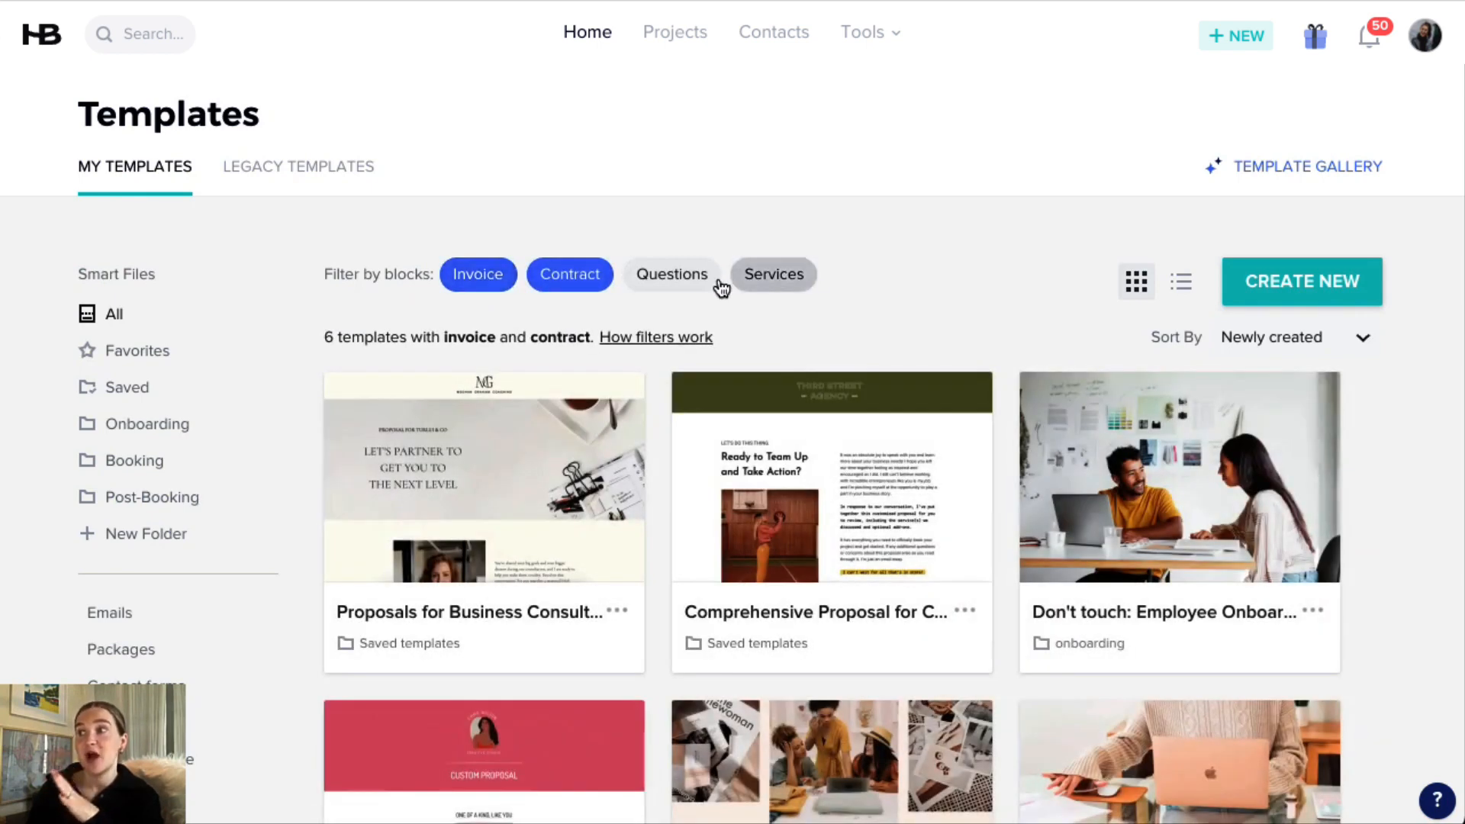
{"action": "left_click", "coordinate": [484, 281]}
{"action": "left_click", "coordinate": [595, 281]}
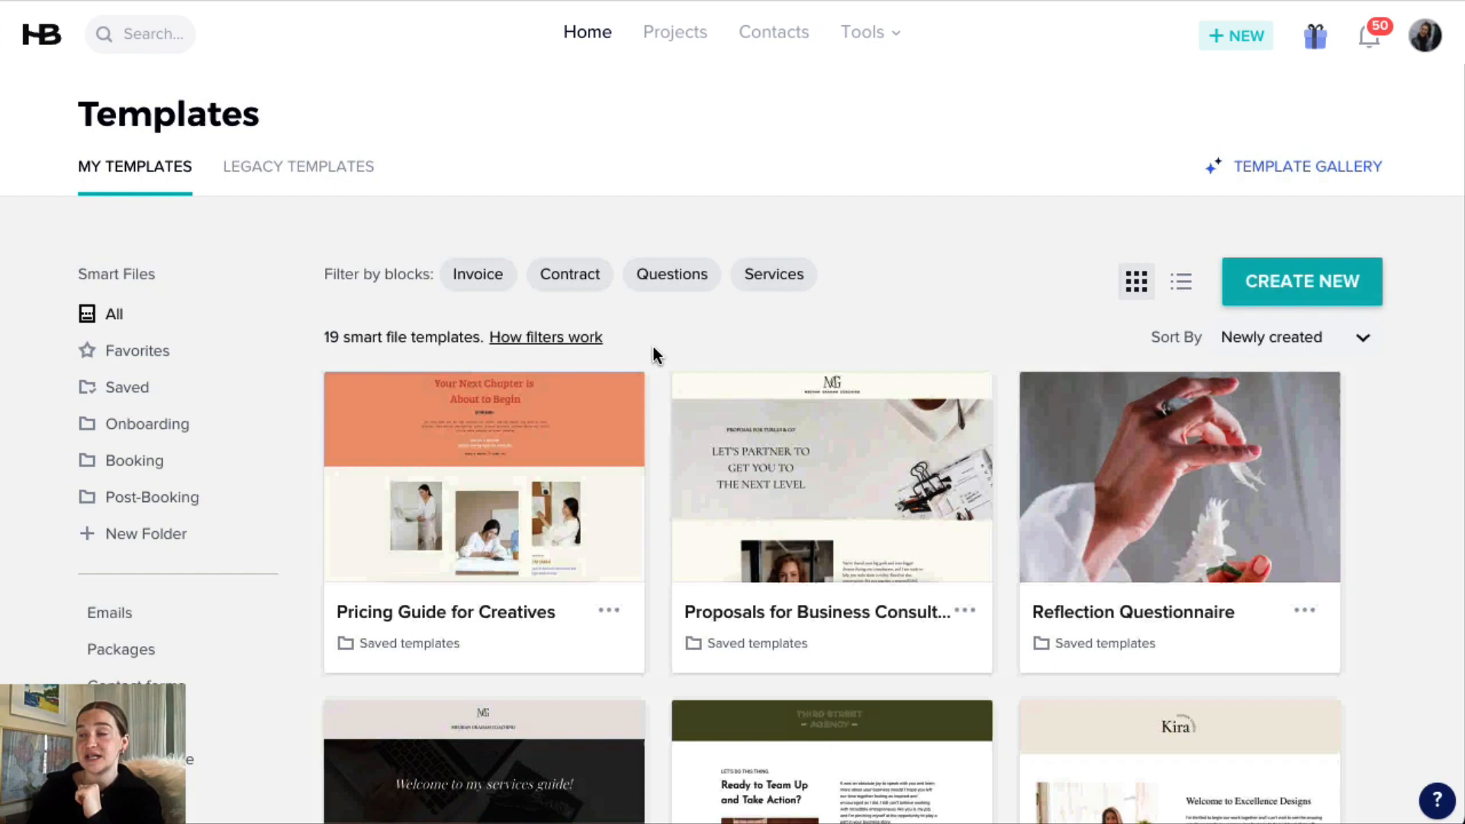
Open the Template Gallery and browse the available smart file templates.
{"action": "left_click", "coordinate": [1305, 174]}
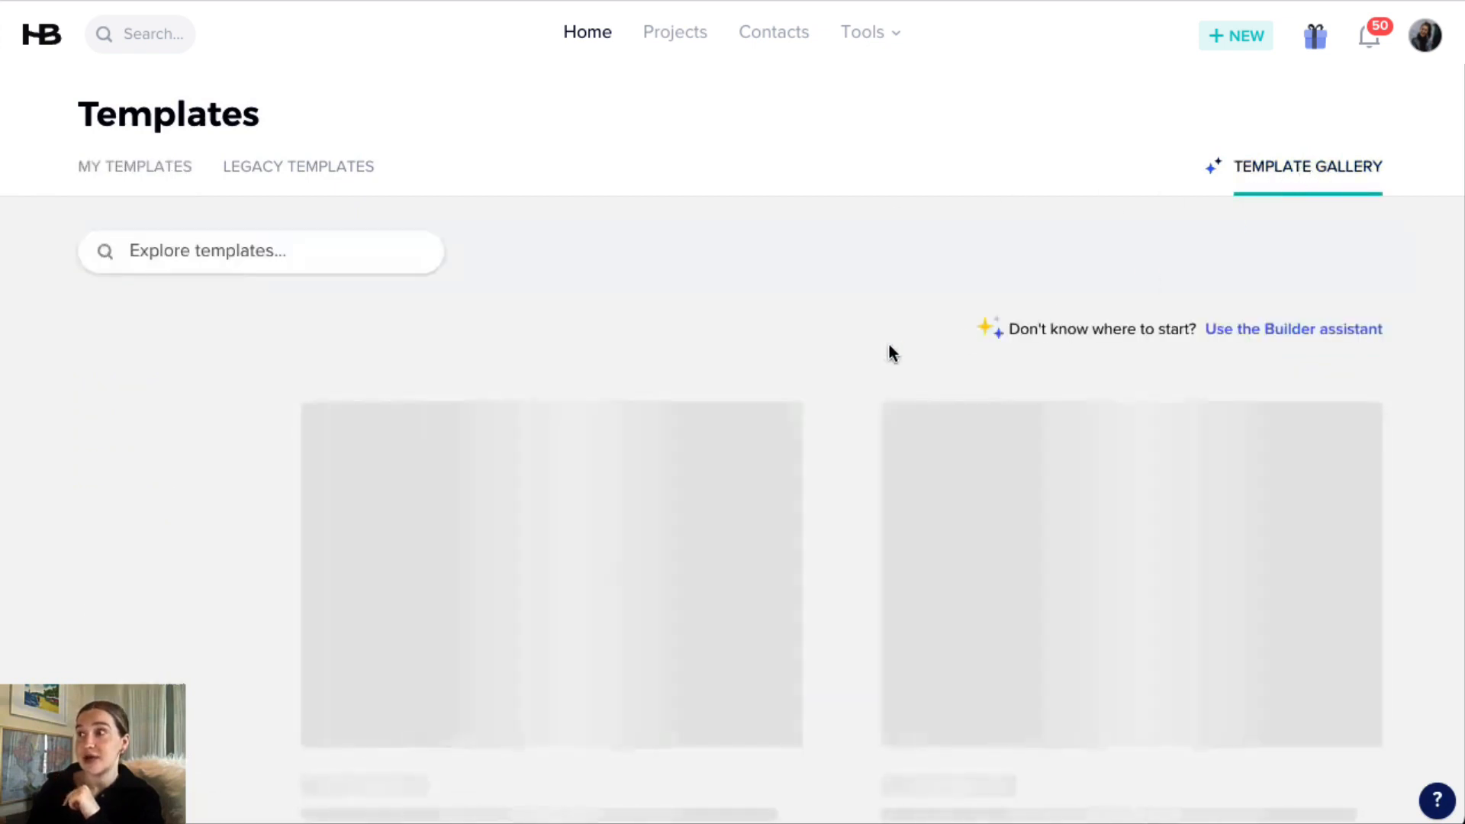
{"action": "scroll", "coordinate": [831, 342], "scroll_direction": "down", "scroll_amount": 8}
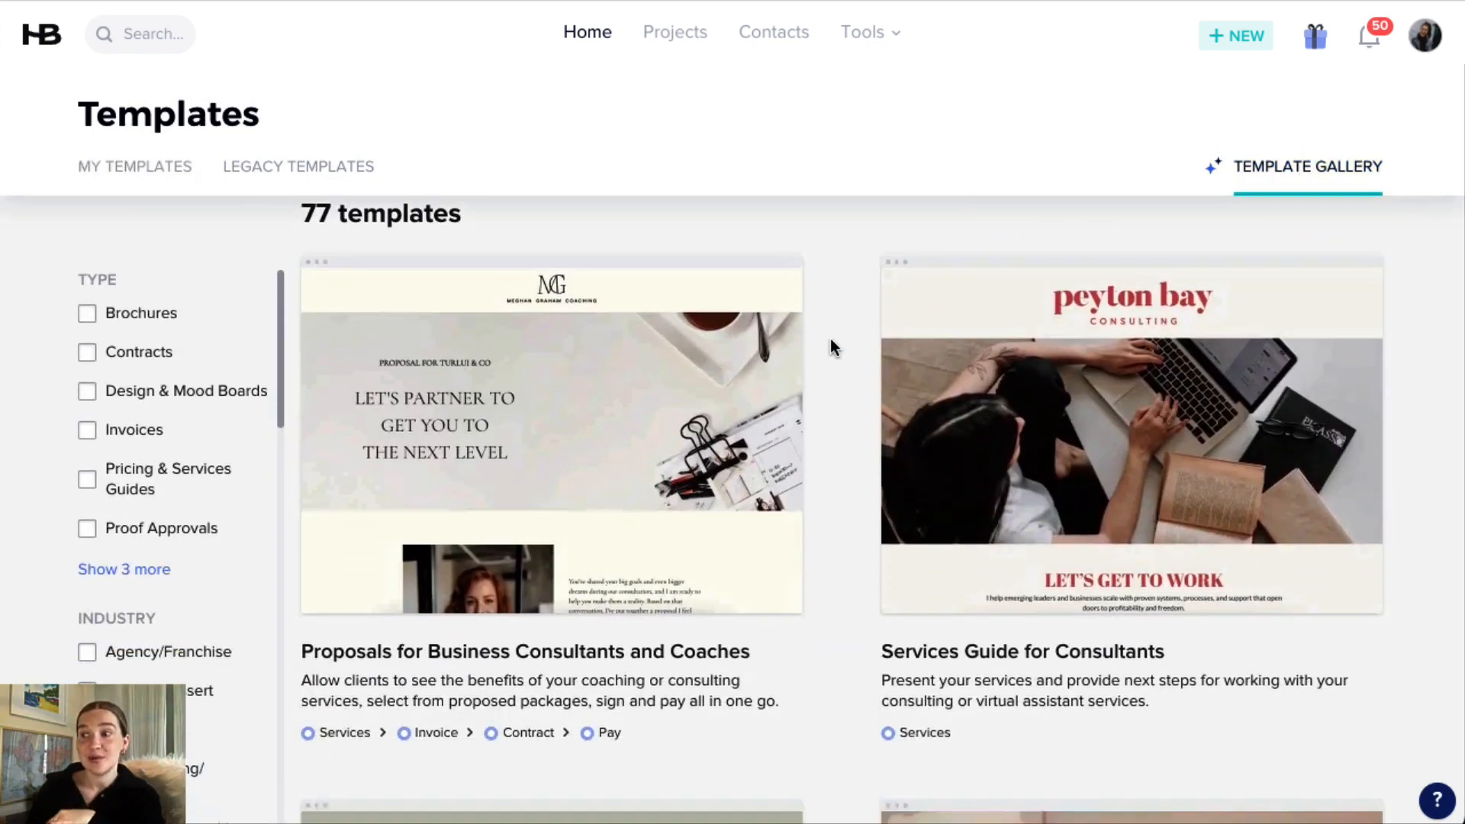
{"action": "scroll", "coordinate": [835, 337], "scroll_direction": "down", "scroll_amount": 4}
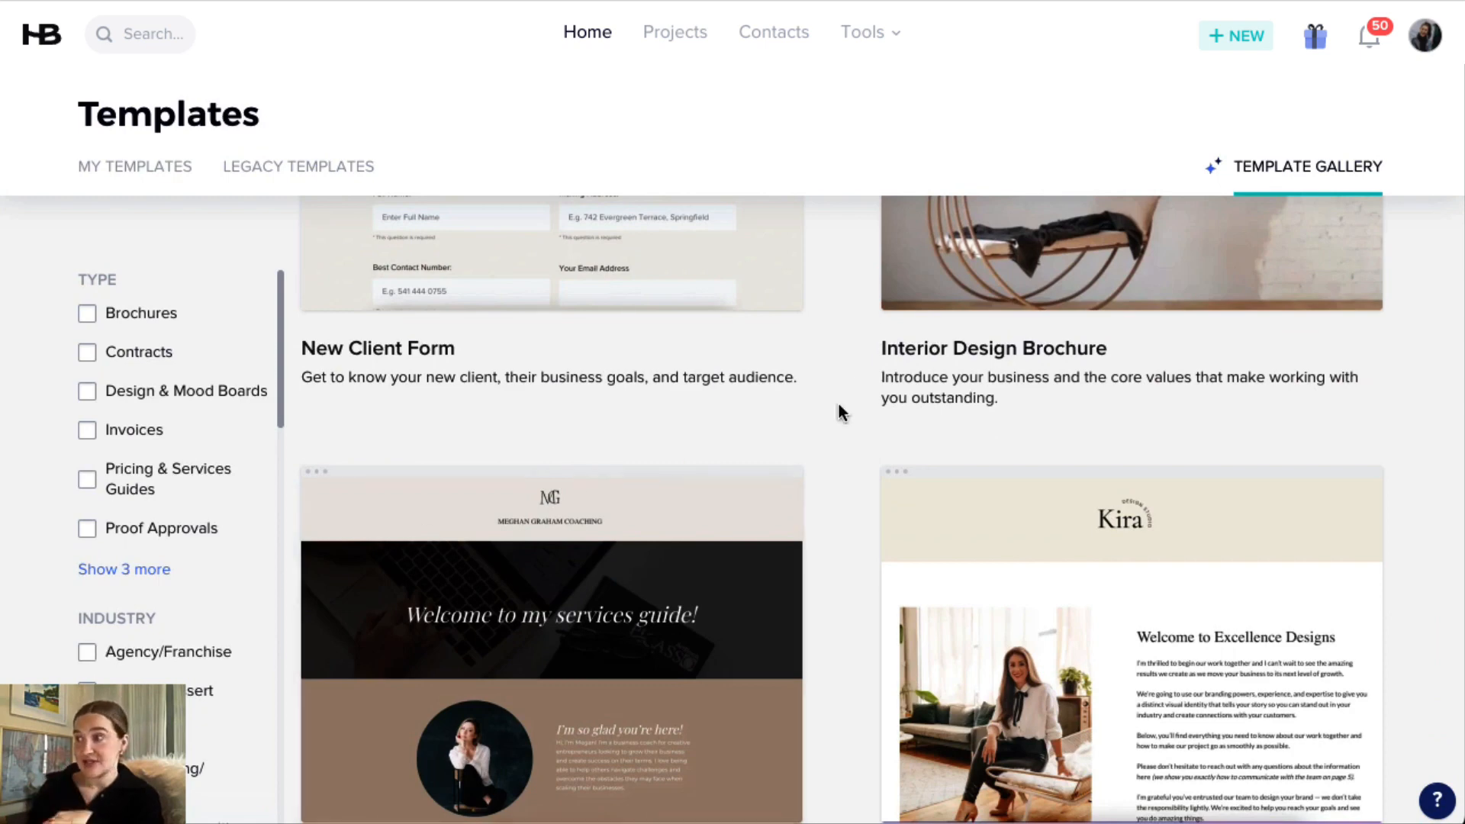
{"action": "scroll", "coordinate": [841, 412], "scroll_direction": "up", "scroll_amount": 5}
{"action": "scroll", "coordinate": [840, 412], "scroll_direction": "up", "scroll_amount": 5}
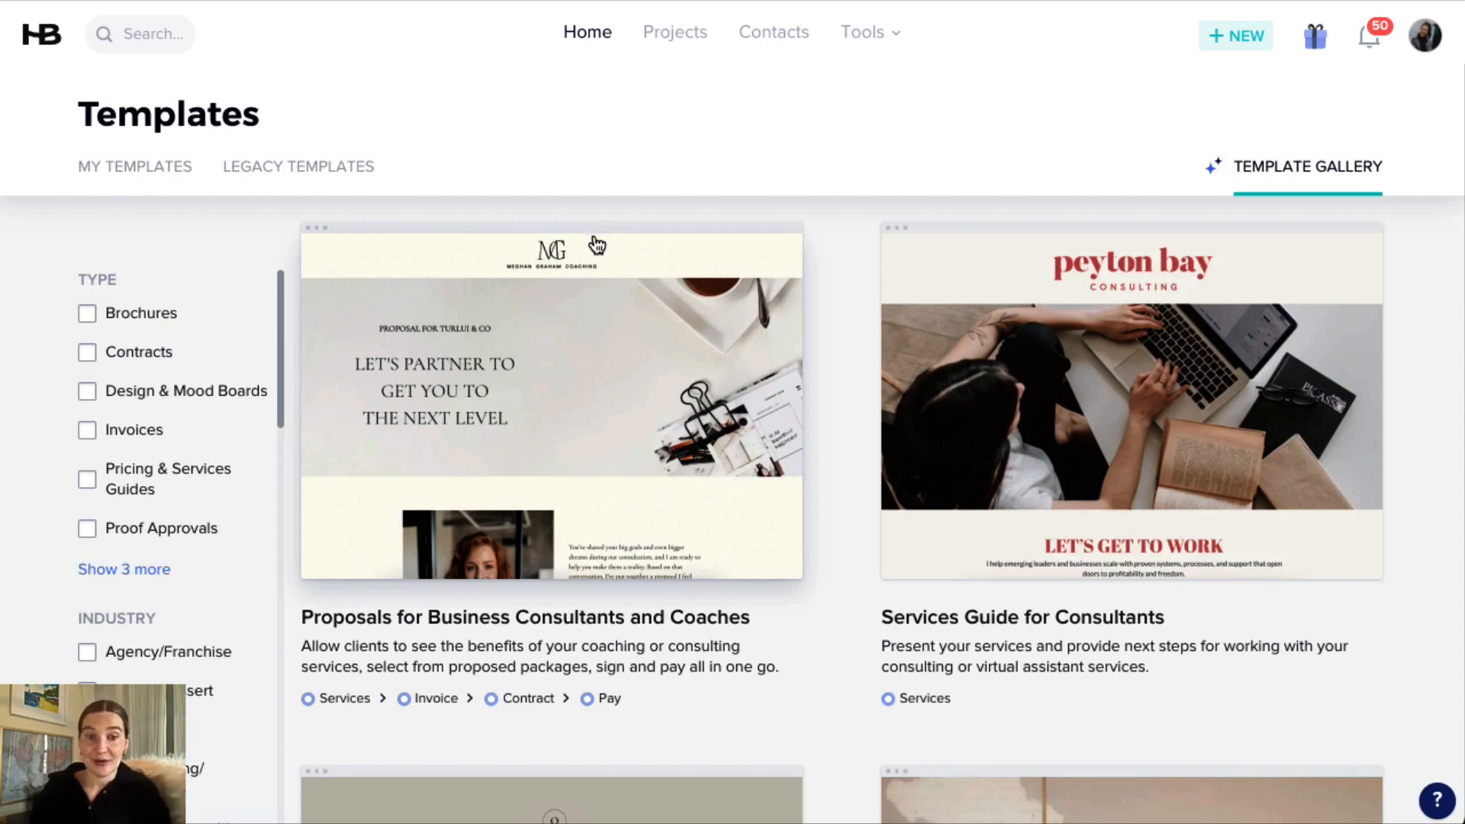
Open the Contact Form editor from the lead capture tools and collapse its options.
{"action": "mouse_move", "coordinate": [870, 33]}
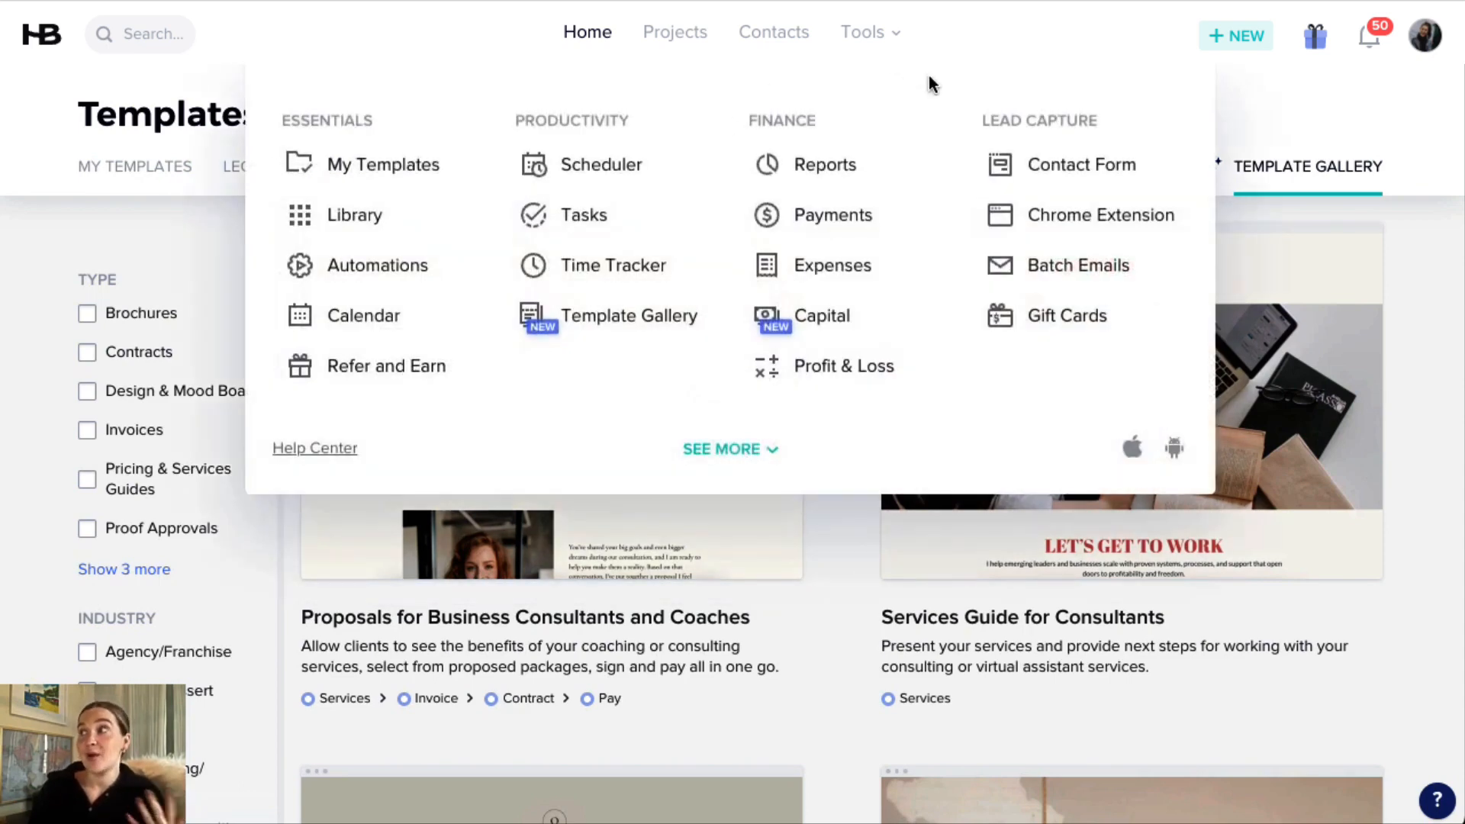
{"action": "left_click", "coordinate": [1066, 178]}
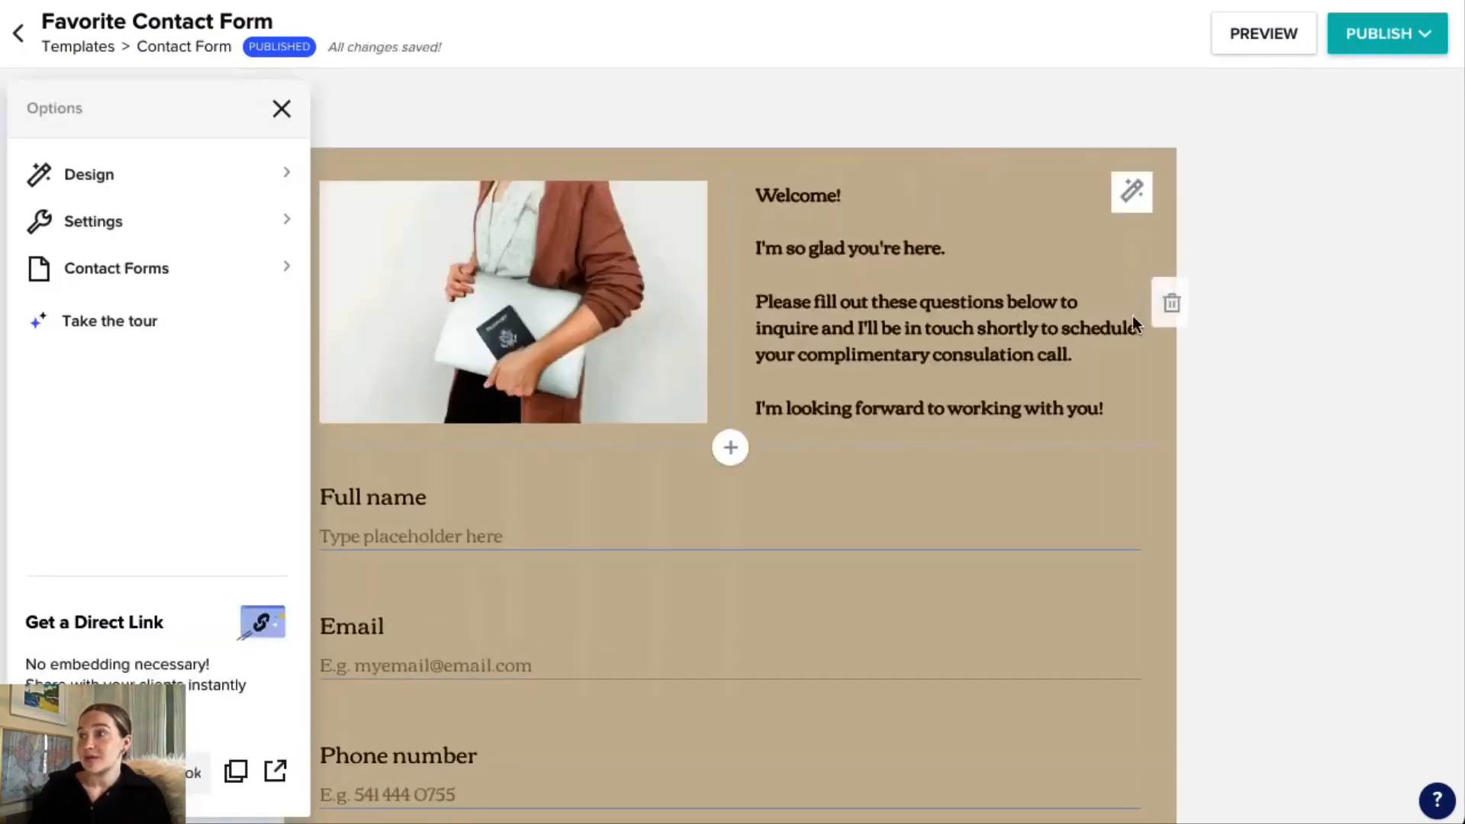
{"action": "left_click", "coordinate": [281, 109]}
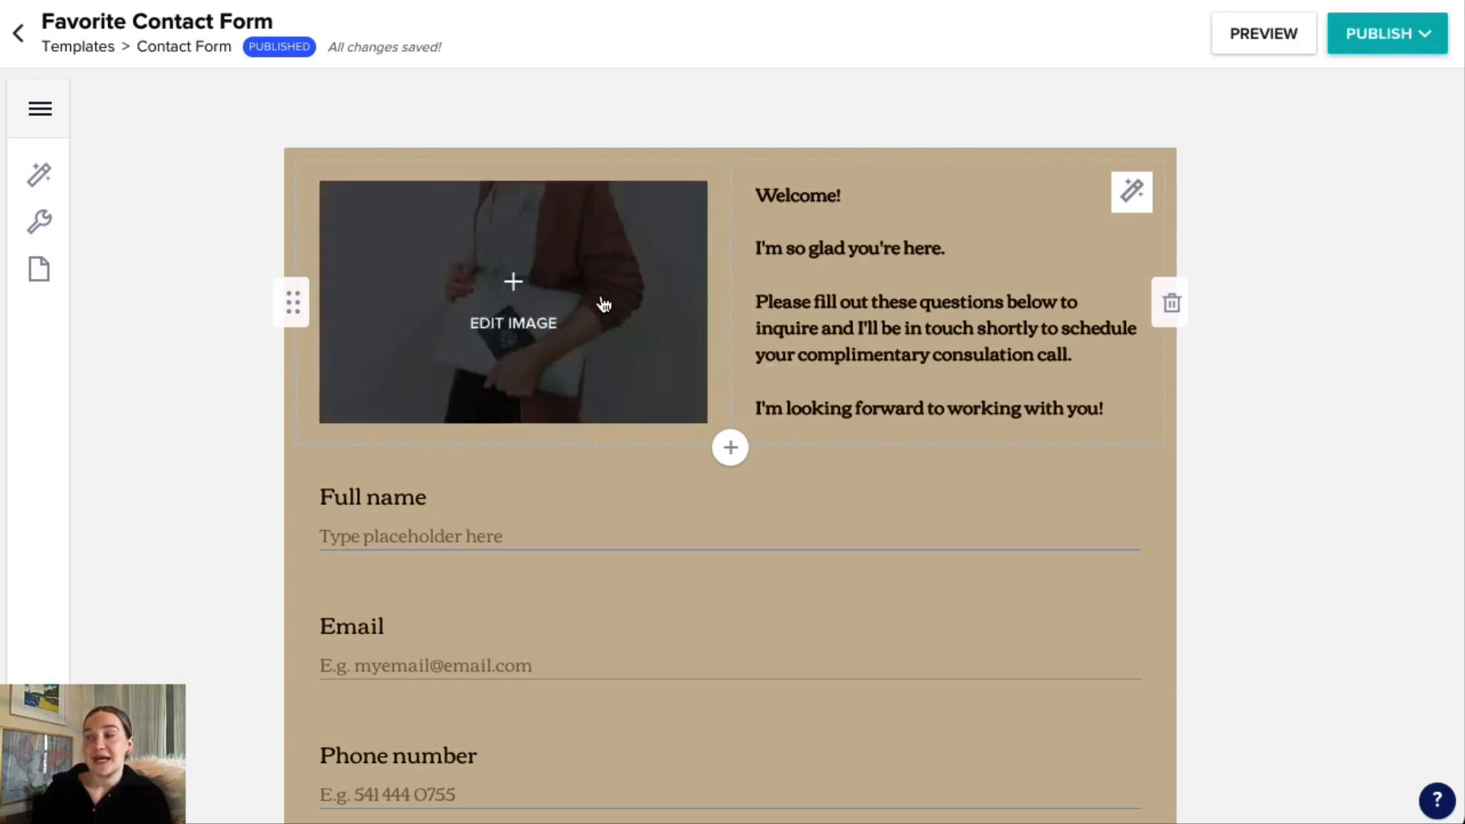
Start adding a block below the Full name field, look through the custom and suggested question types, and cancel.
{"action": "scroll", "coordinate": [686, 454], "scroll_direction": "down", "scroll_amount": 1}
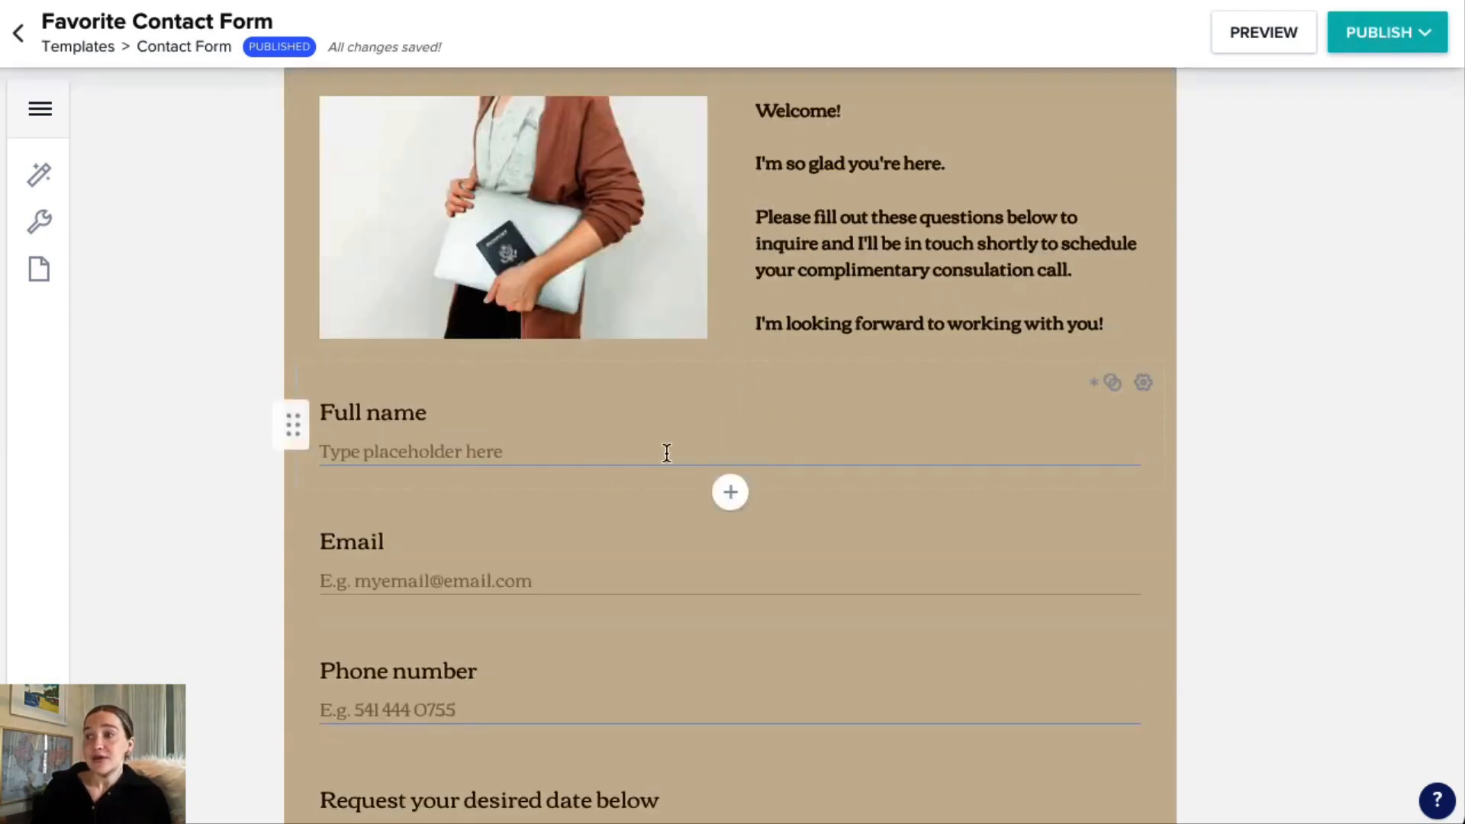
{"action": "left_click", "coordinate": [731, 494]}
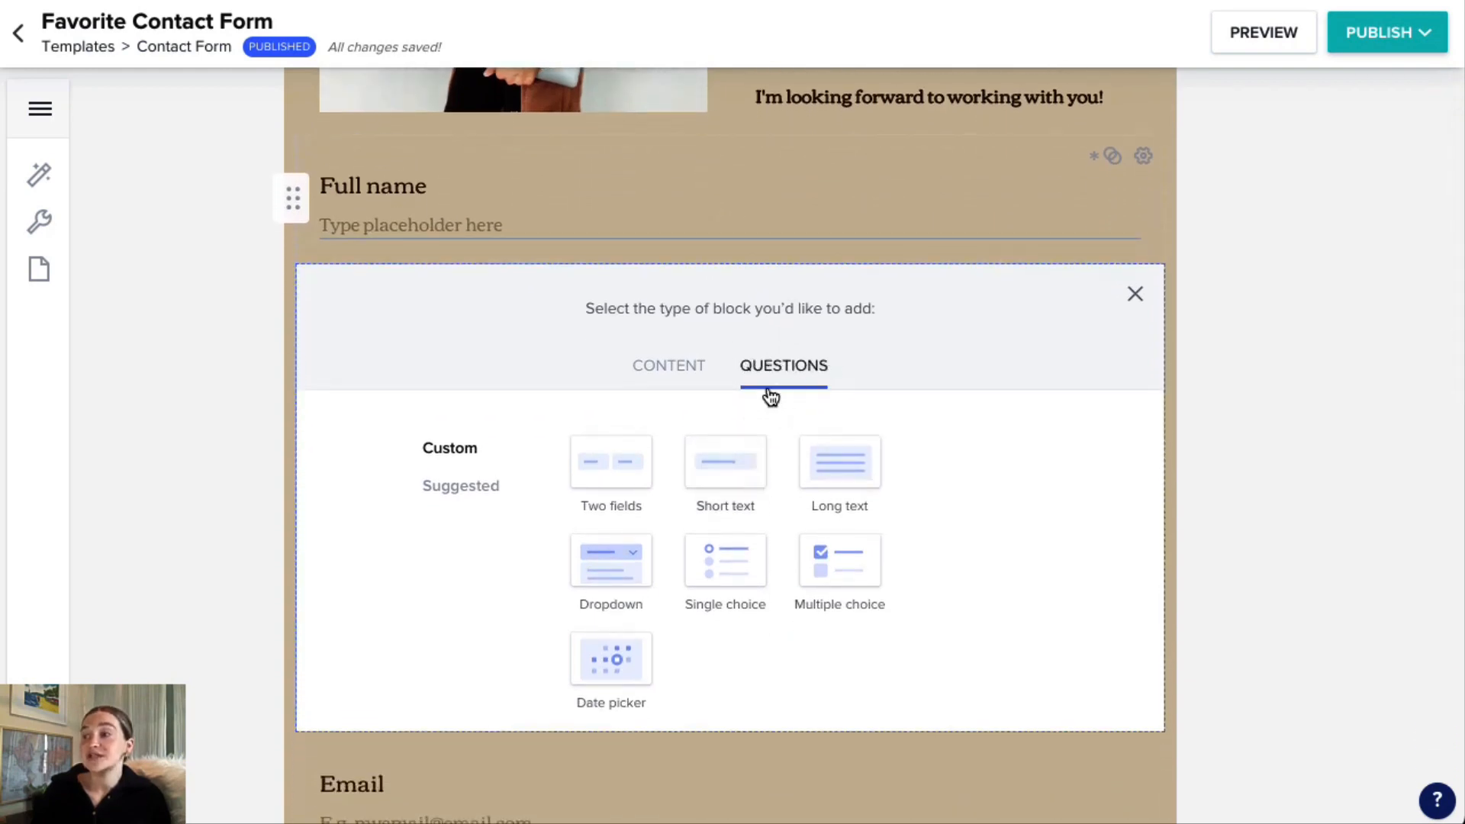
{"action": "left_click", "coordinate": [461, 488]}
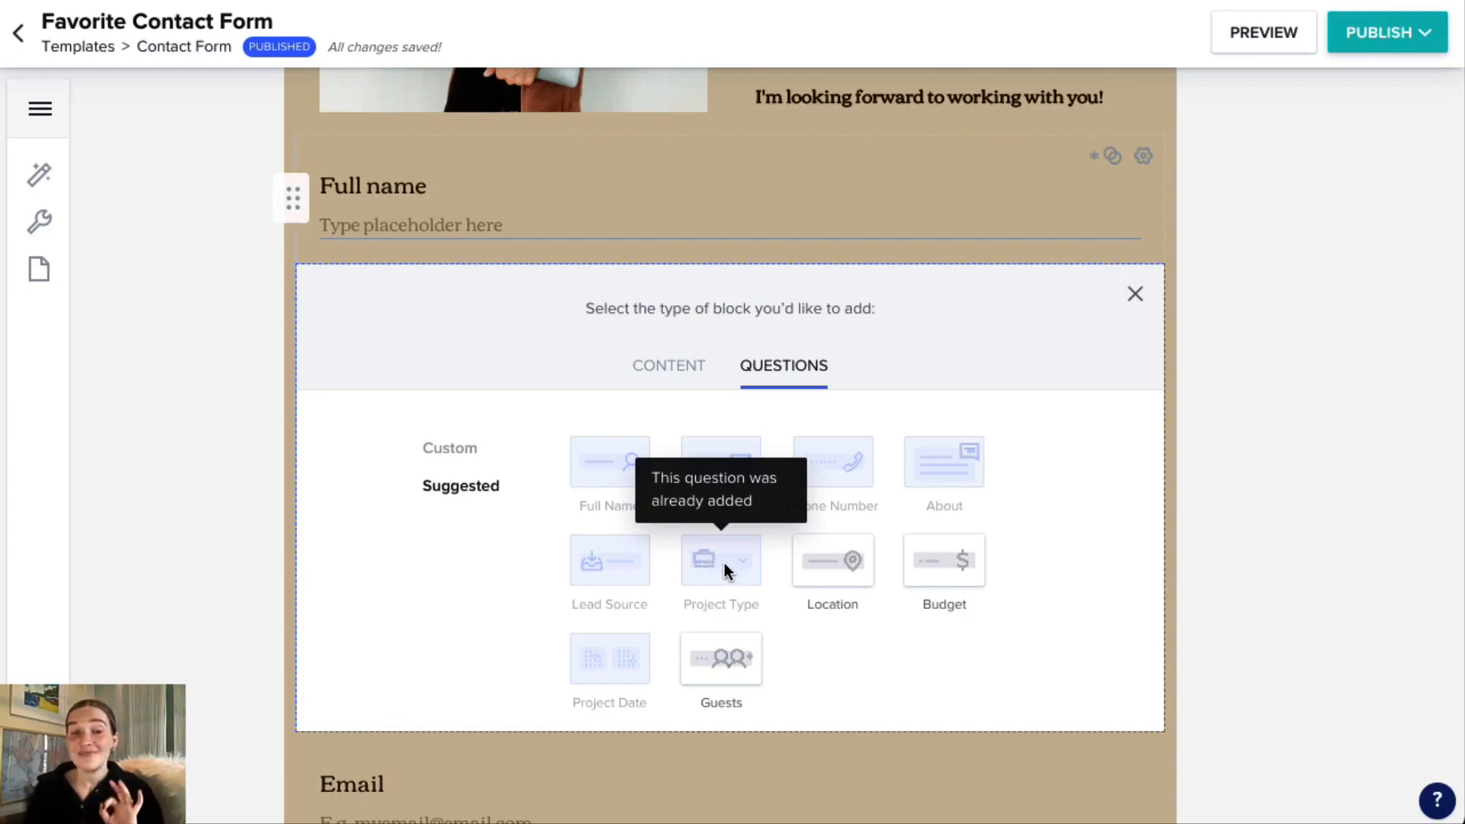
{"action": "left_click", "coordinate": [1137, 296]}
Examine the services question on the contact form, including its linked project field, dropdown options and question text.
{"action": "scroll", "coordinate": [843, 425], "scroll_direction": "down", "scroll_amount": 4}
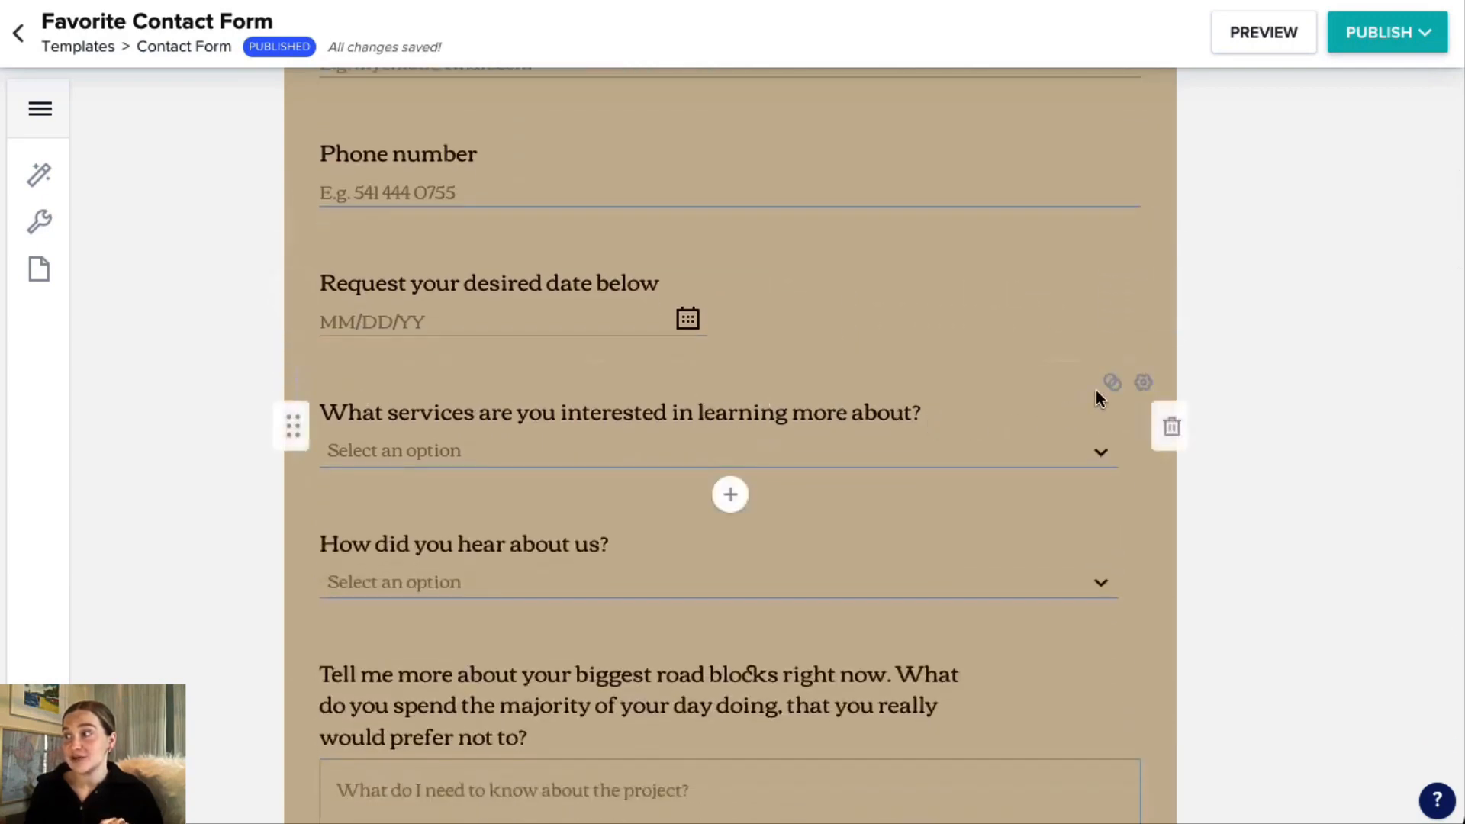
{"action": "mouse_move", "coordinate": [1112, 384]}
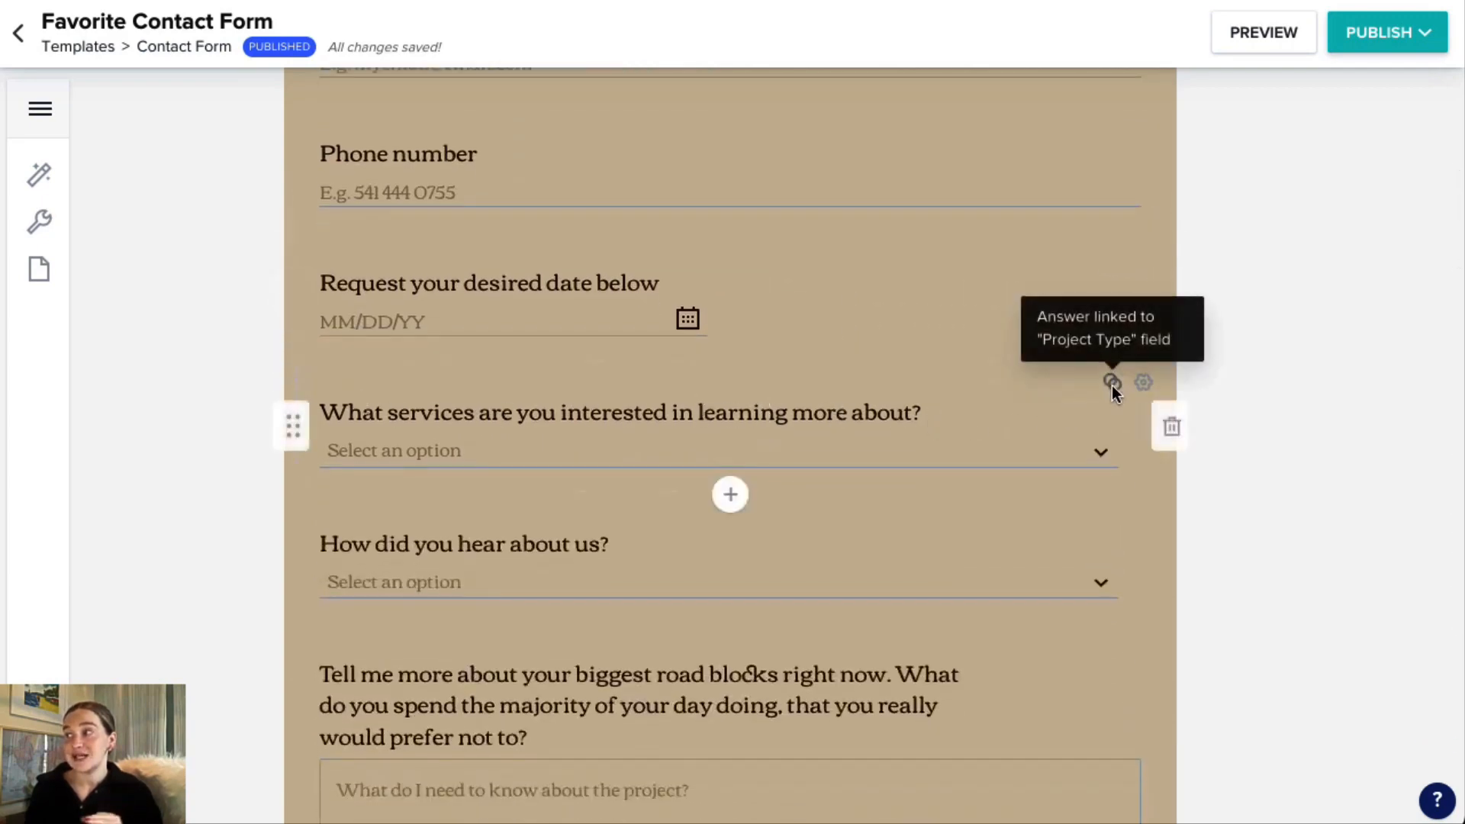
{"action": "left_click", "coordinate": [405, 456]}
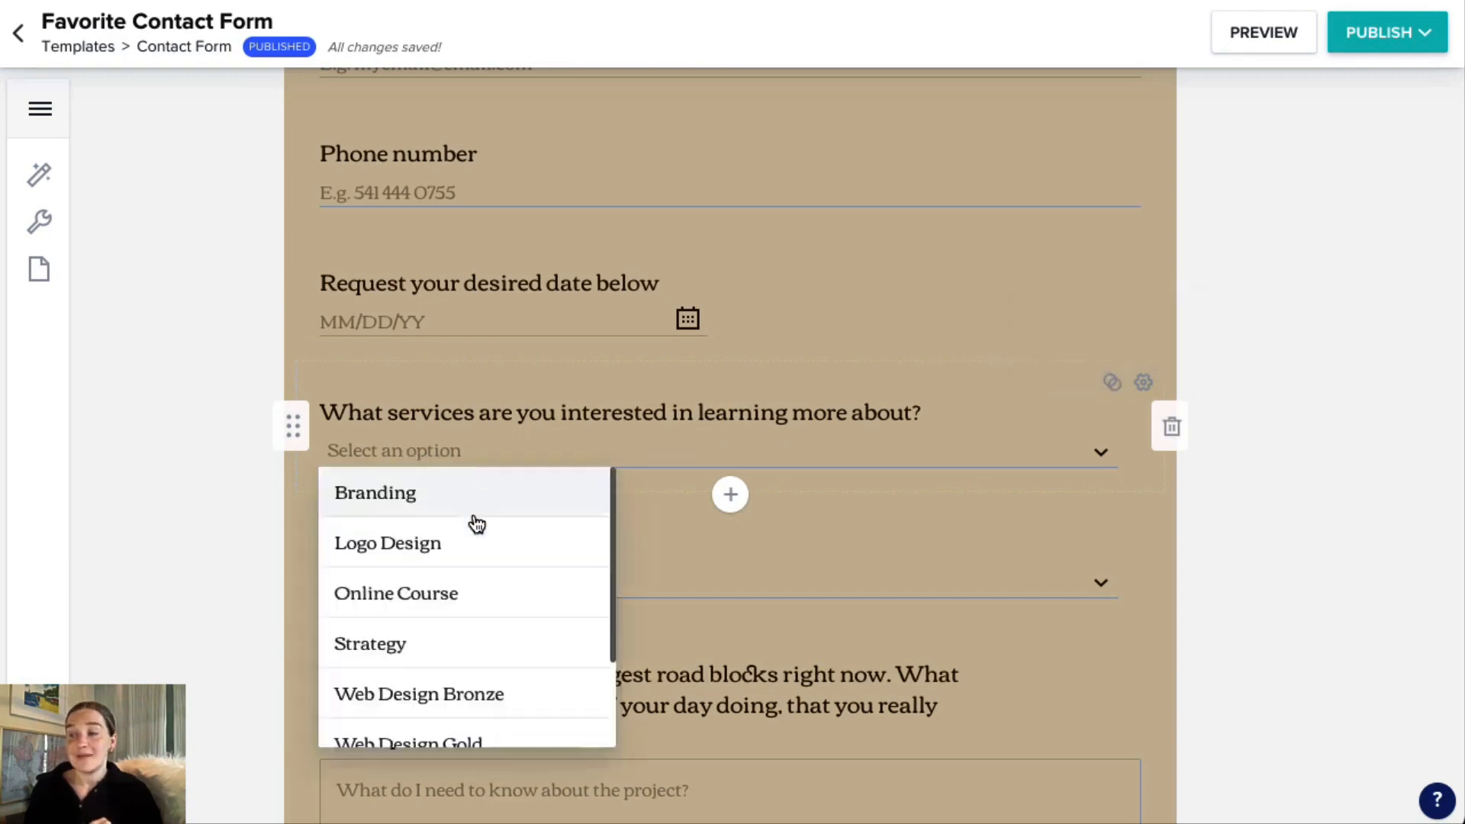
{"action": "scroll", "coordinate": [477, 524], "scroll_direction": "down", "scroll_amount": 3}
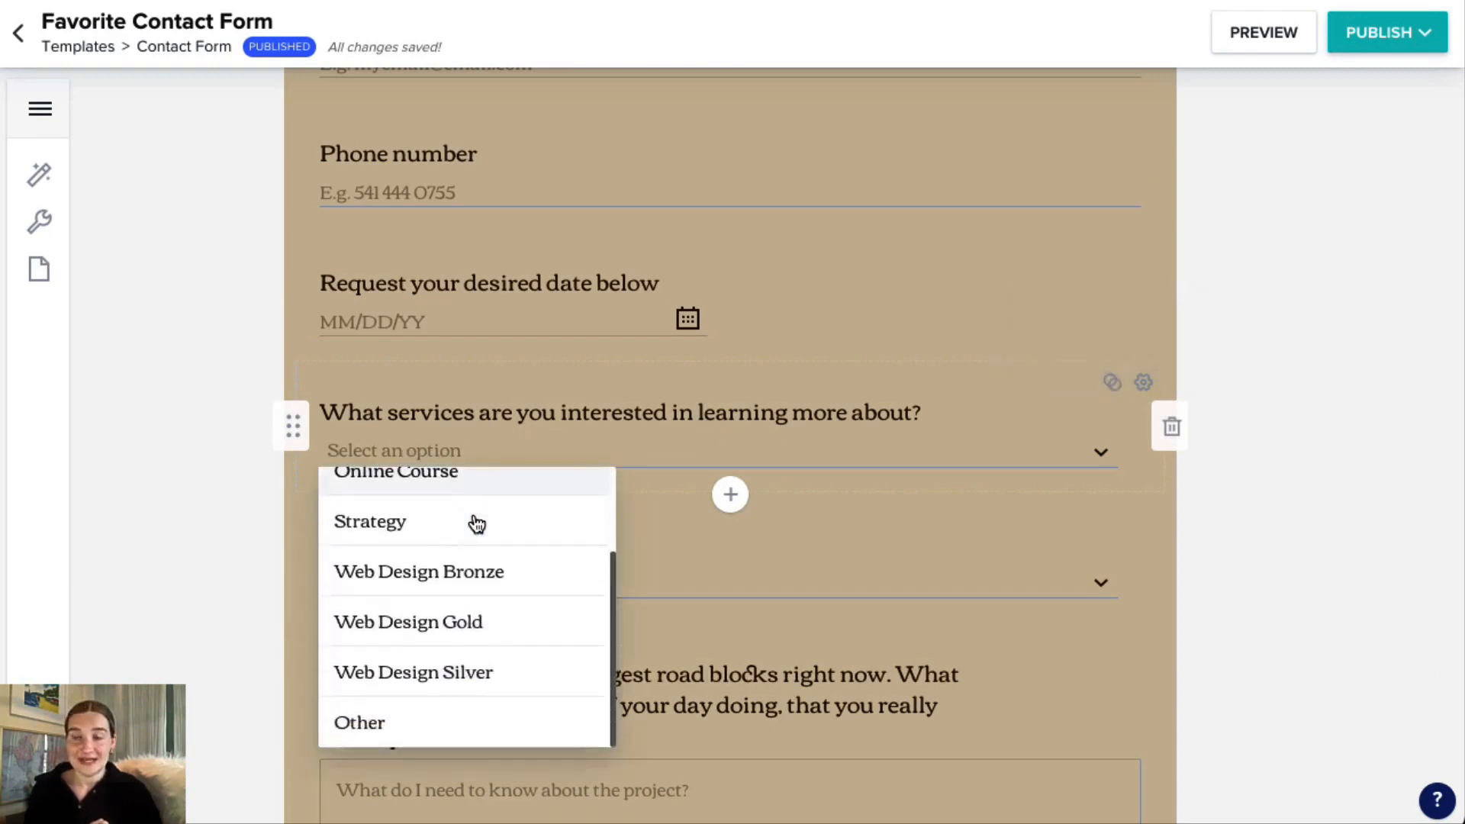
{"action": "left_click", "coordinate": [453, 450]}
{"action": "left_click", "coordinate": [399, 416]}
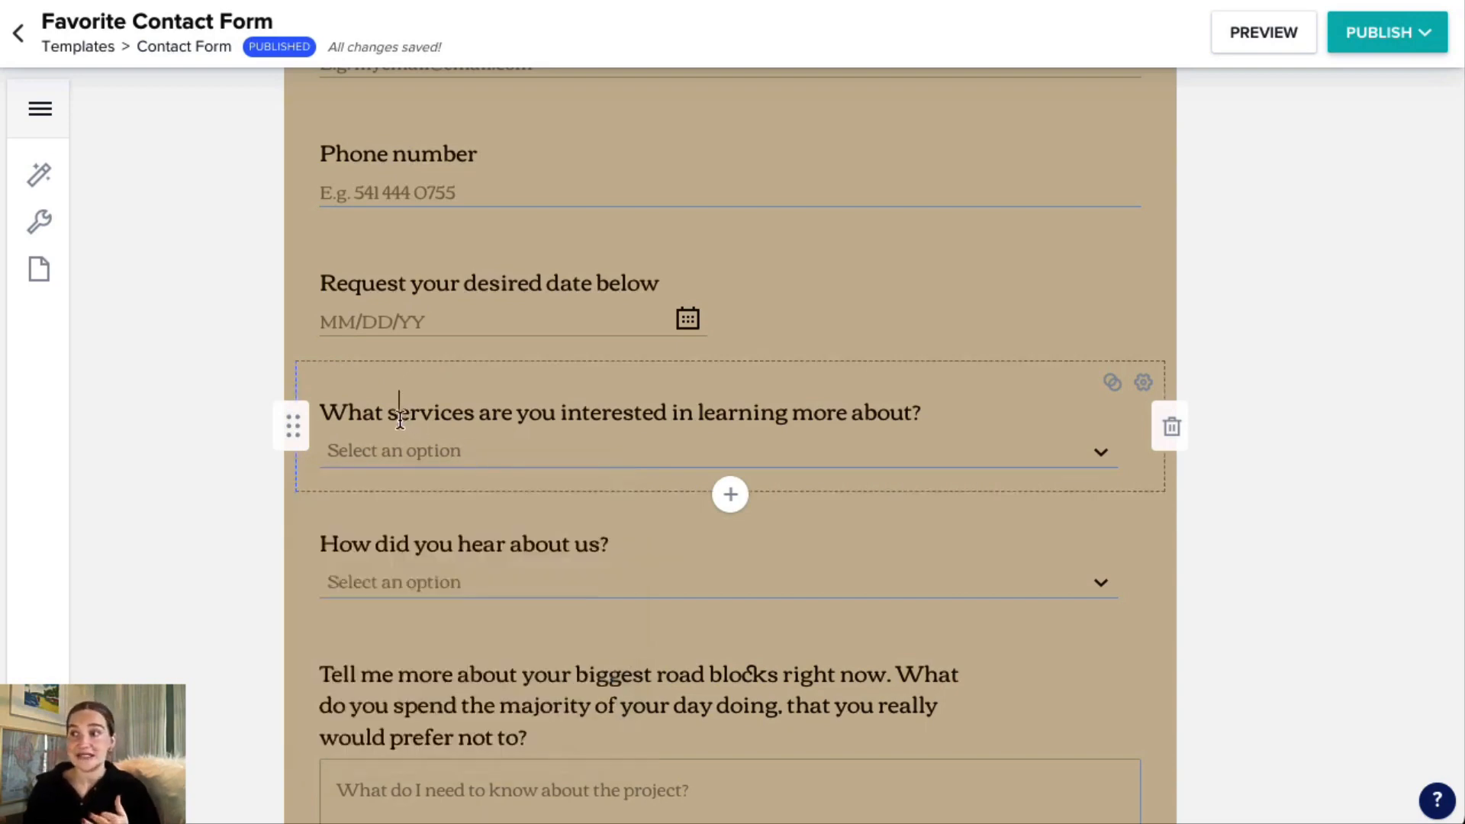
{"action": "left_click_drag", "start_coordinate": [348, 412], "coordinate": [961, 422]}
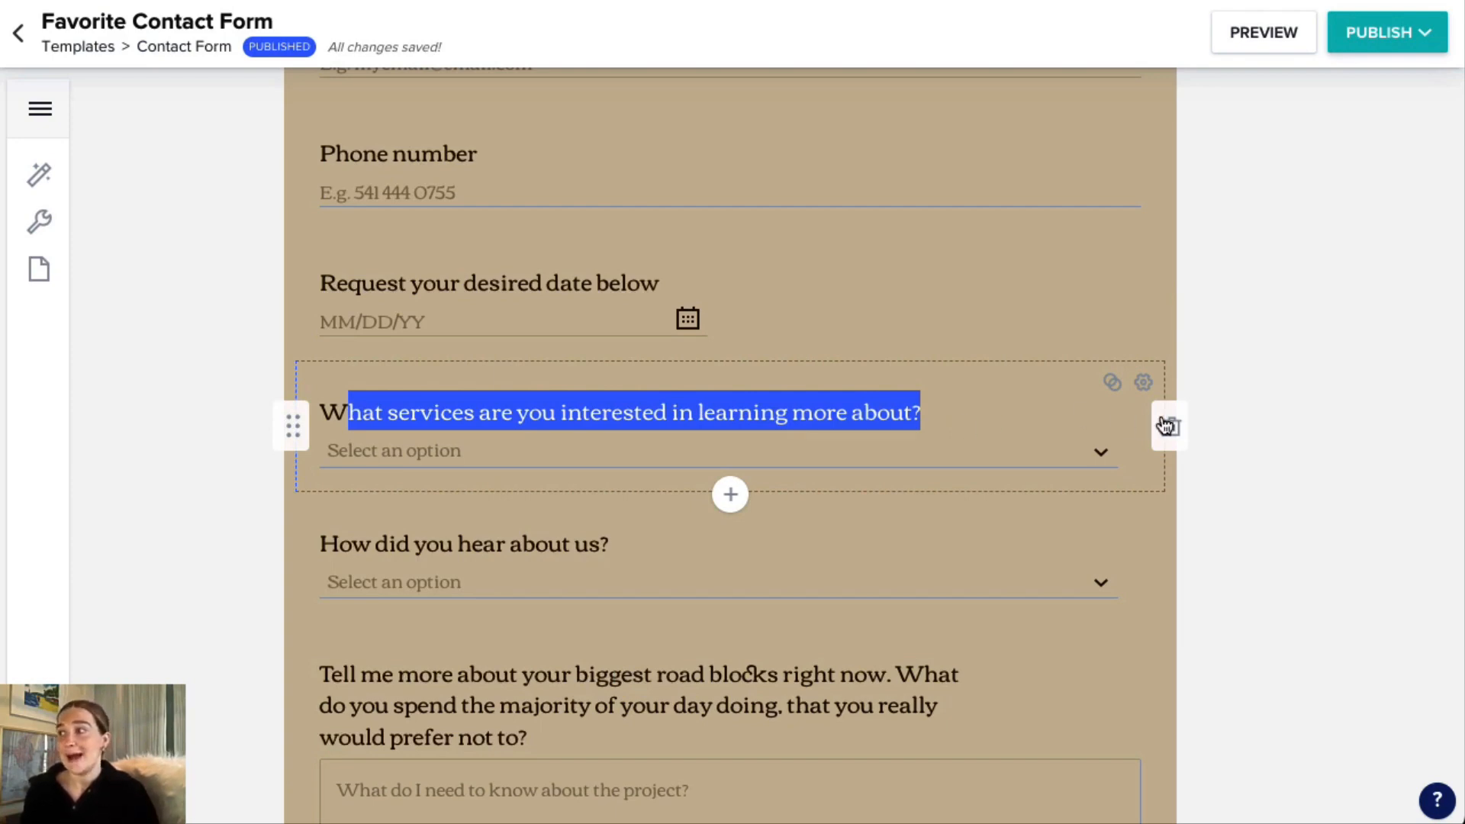
{"action": "mouse_move", "coordinate": [294, 425]}
{"action": "left_mouse_down"}
{"action": "mouse_move", "coordinate": [303, 252]}
{"action": "mouse_move", "coordinate": [290, 438]}
{"action": "left_mouse_up"}
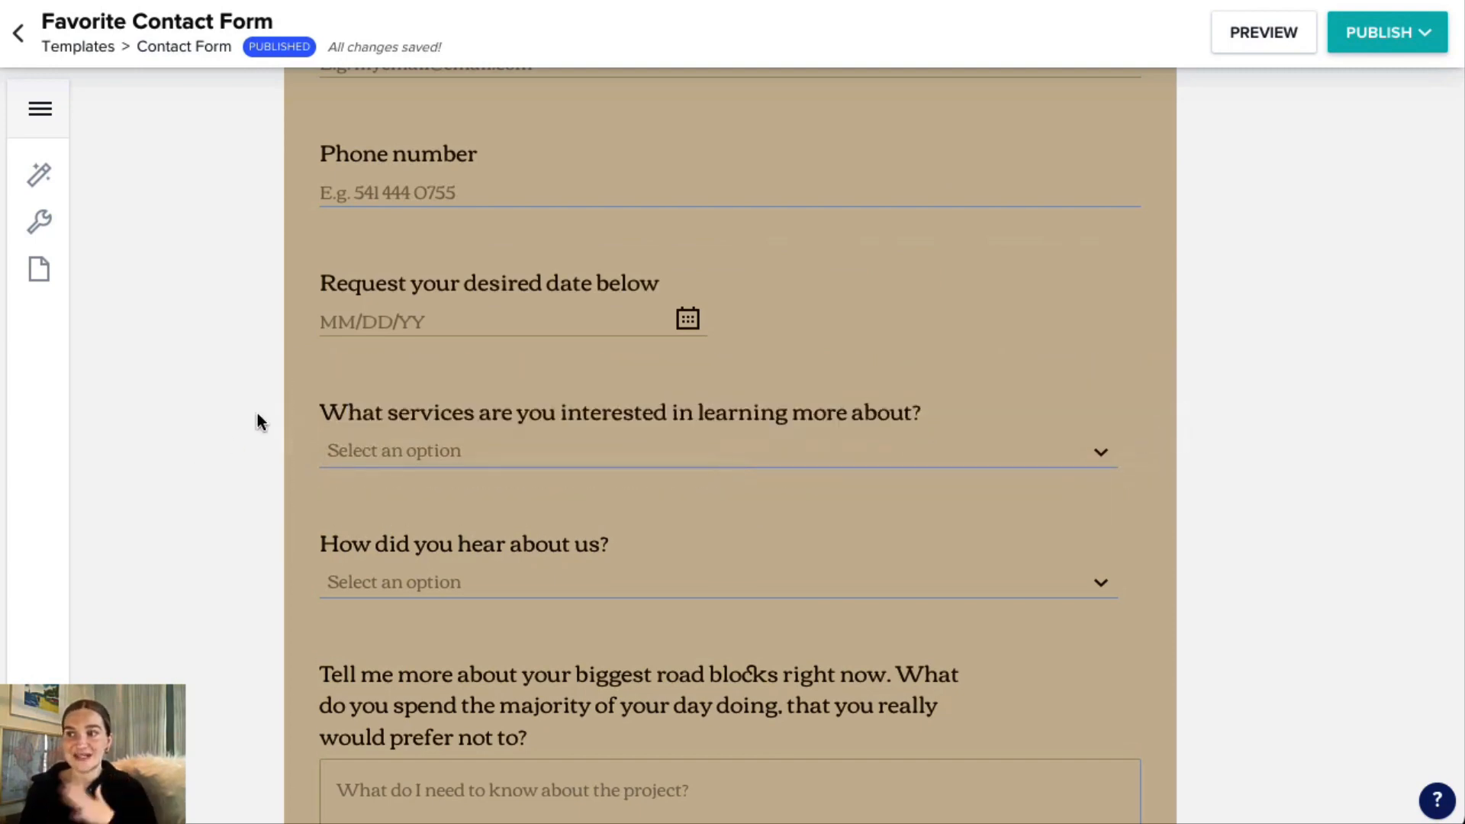
Review the contact form's remaining questions and its closing consultation note, and return to the start of the form.
{"action": "scroll", "coordinate": [645, 374], "scroll_direction": "down", "scroll_amount": 4}
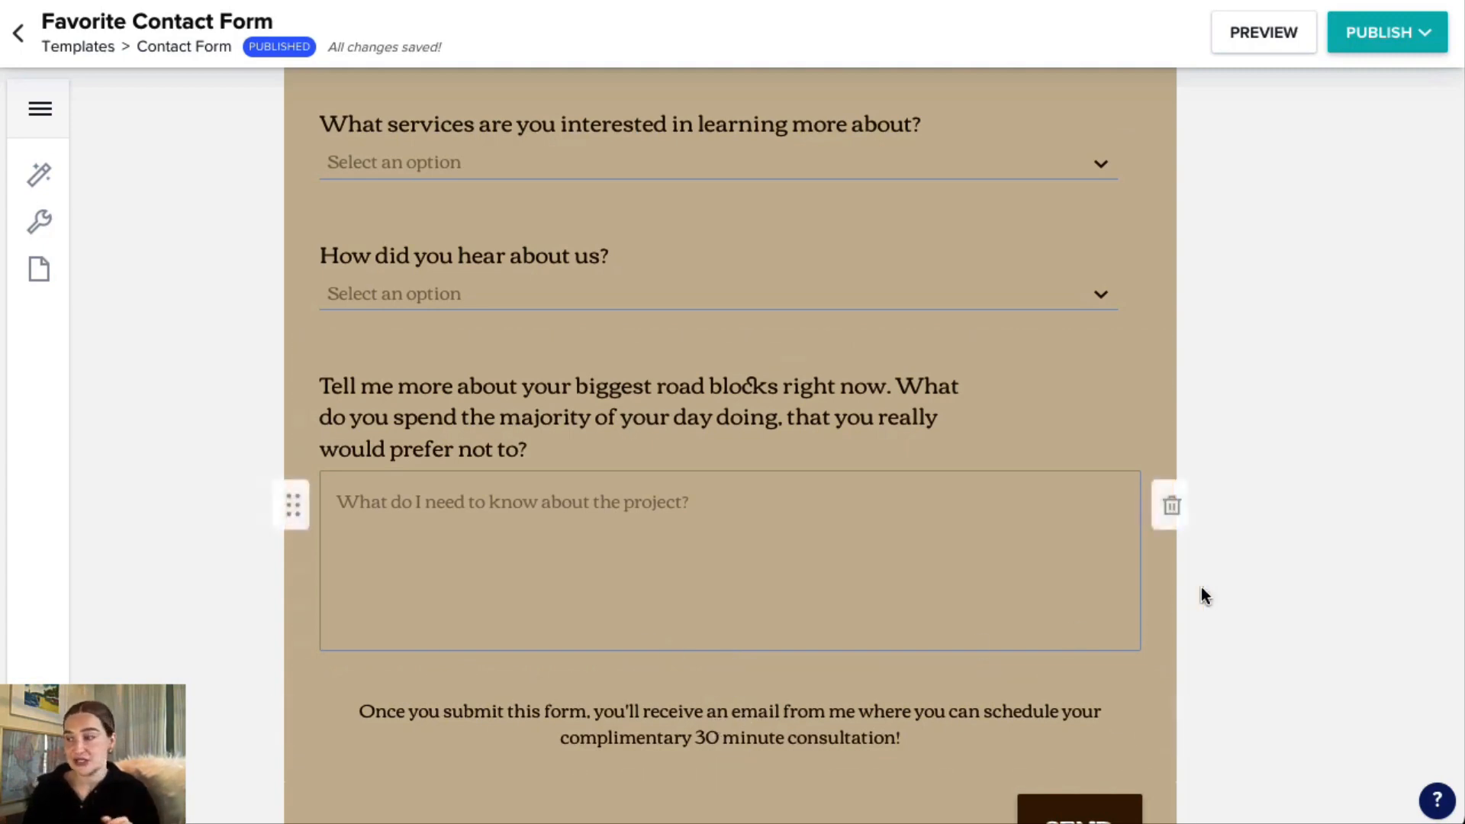
{"action": "scroll", "coordinate": [1280, 563], "scroll_direction": "up", "scroll_amount": 10}
{"action": "scroll", "coordinate": [1281, 560], "scroll_direction": "up", "scroll_amount": 2}
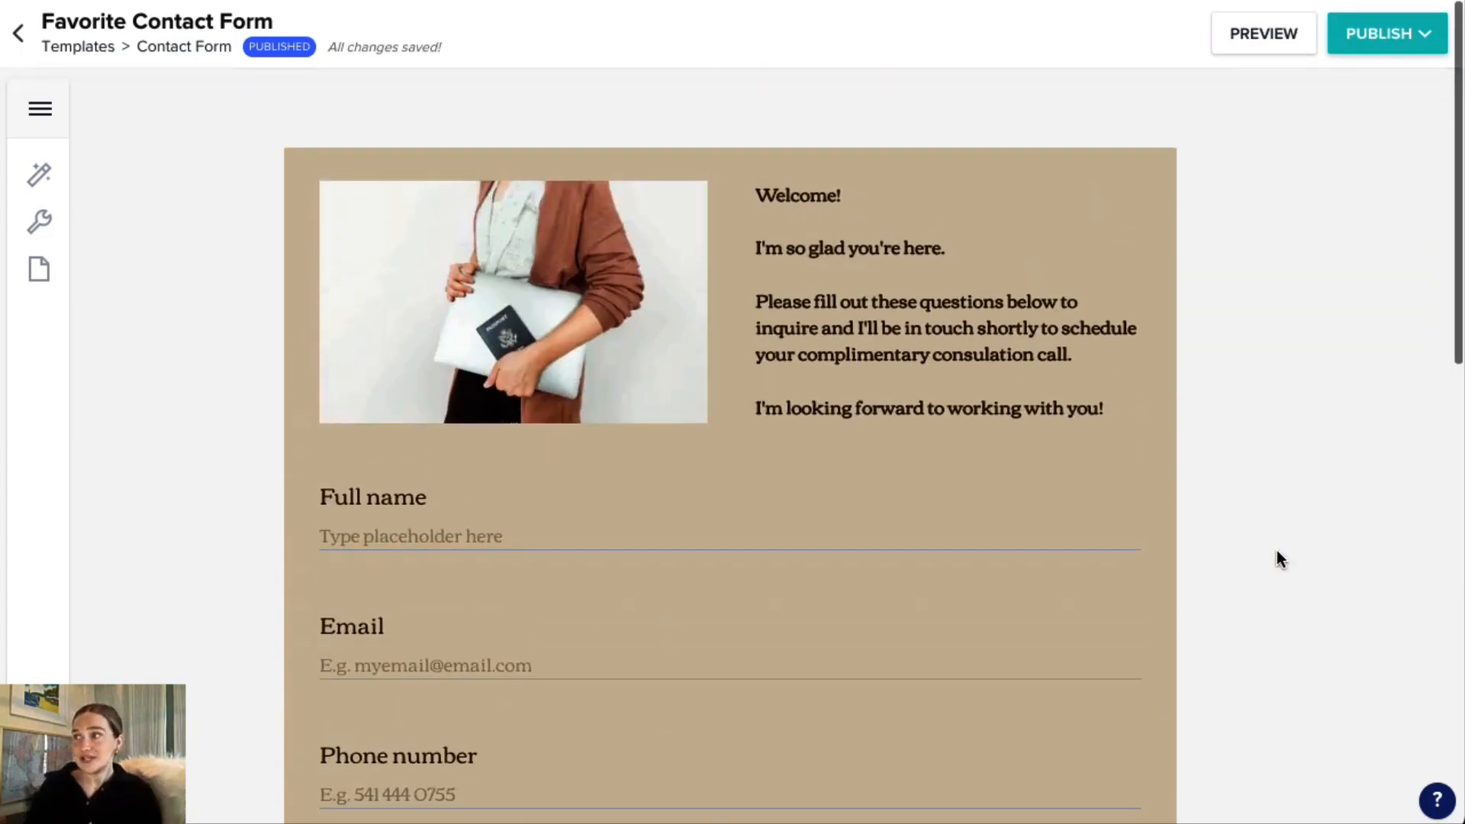
Publish the contact form to view its embed code, and open its direct link in a new tab.
{"action": "left_click", "coordinate": [1382, 38]}
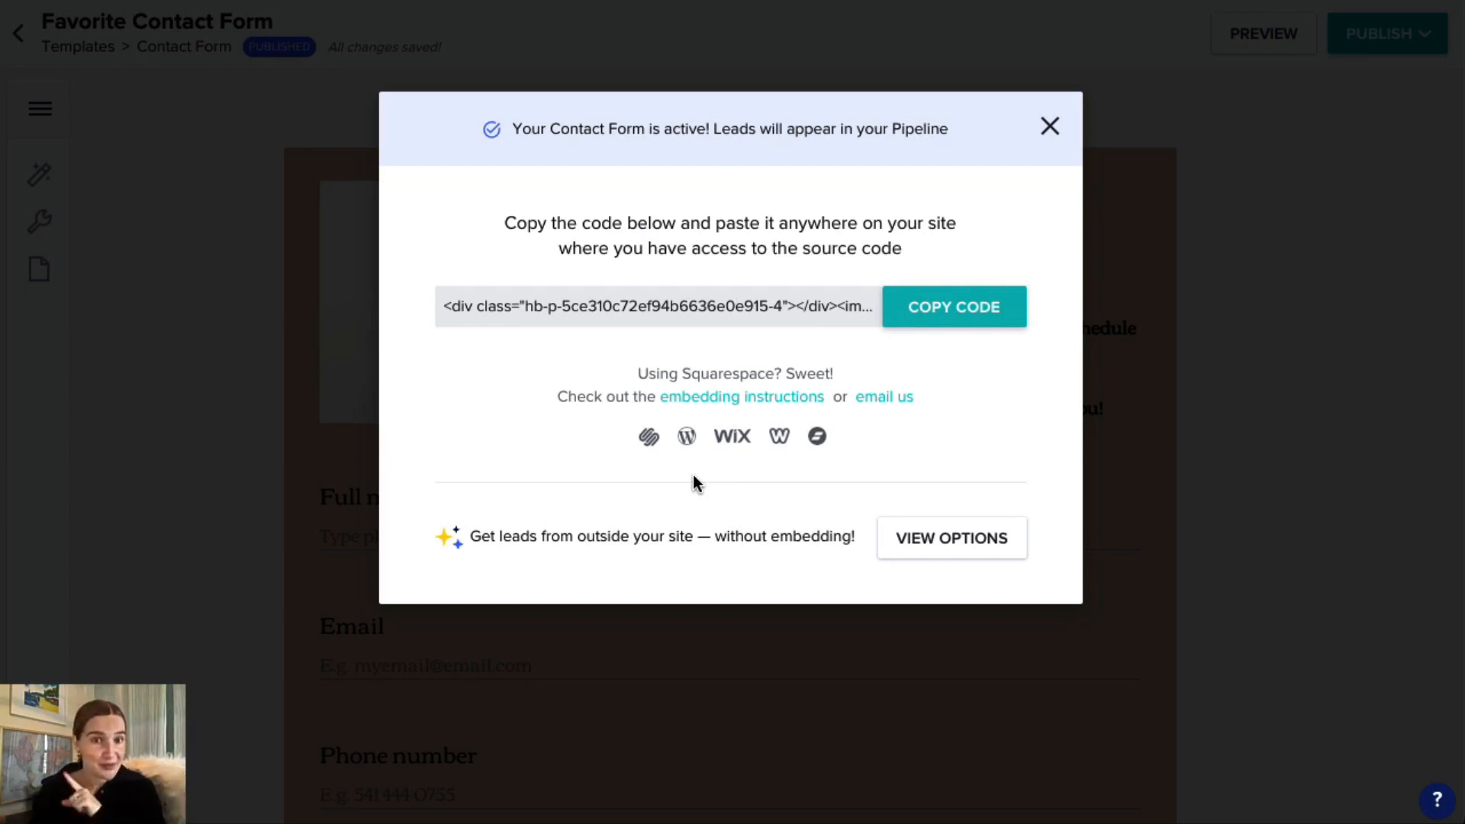
{"action": "left_click", "coordinate": [1050, 129]}
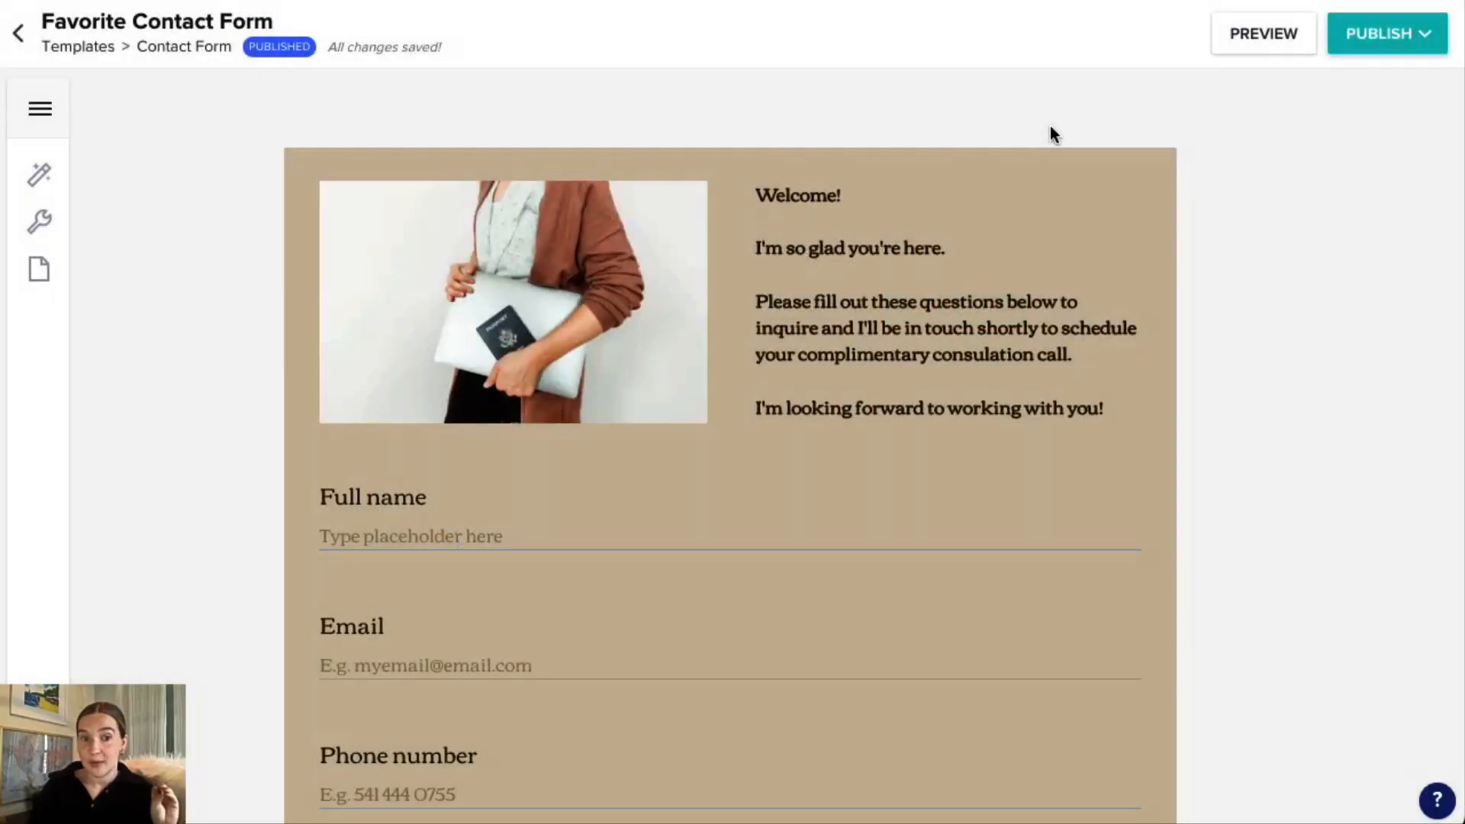
{"action": "left_click", "coordinate": [41, 108]}
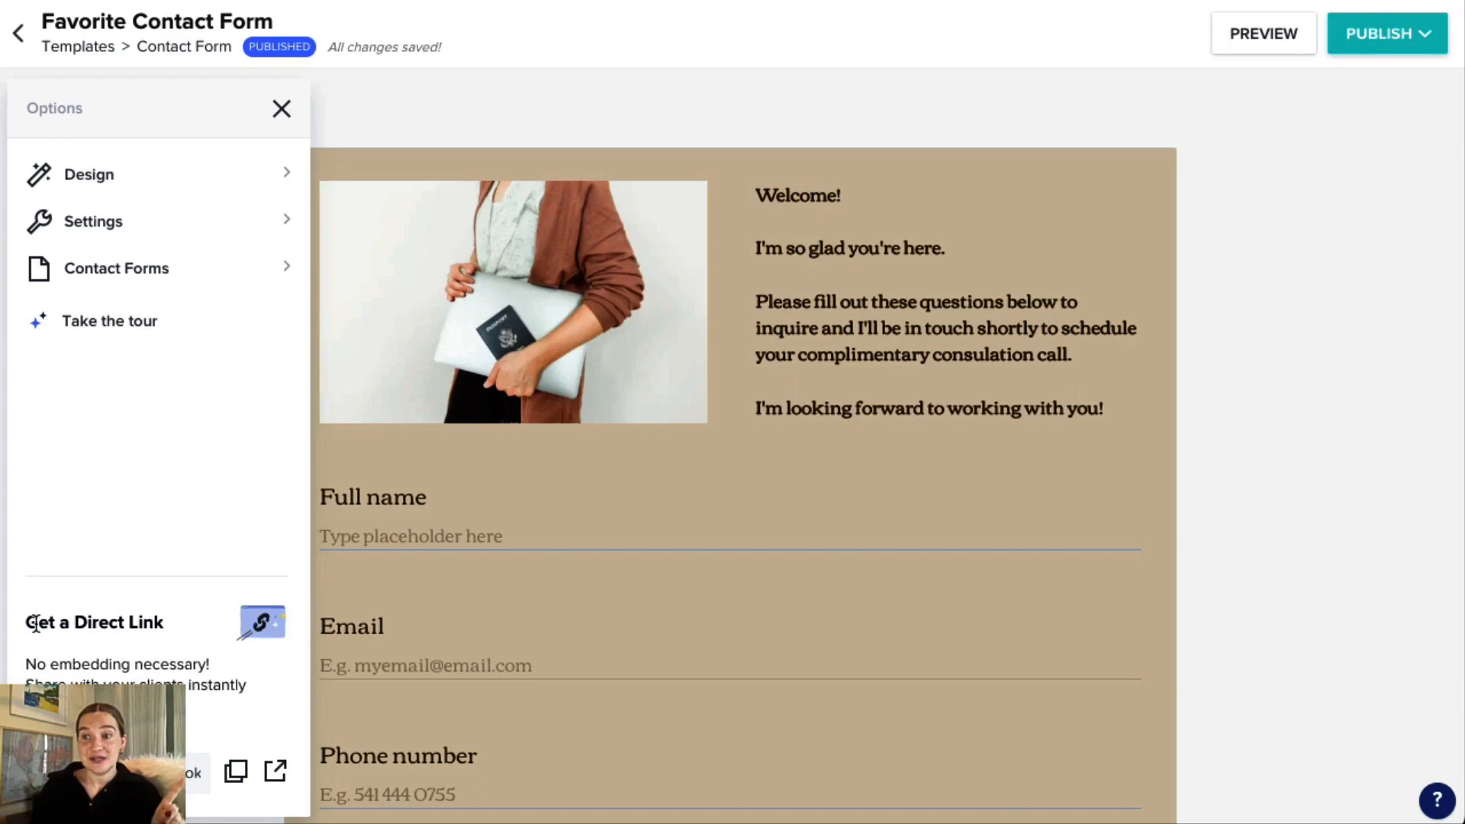
{"action": "left_click_drag", "start_coordinate": [39, 622], "coordinate": [198, 645]}
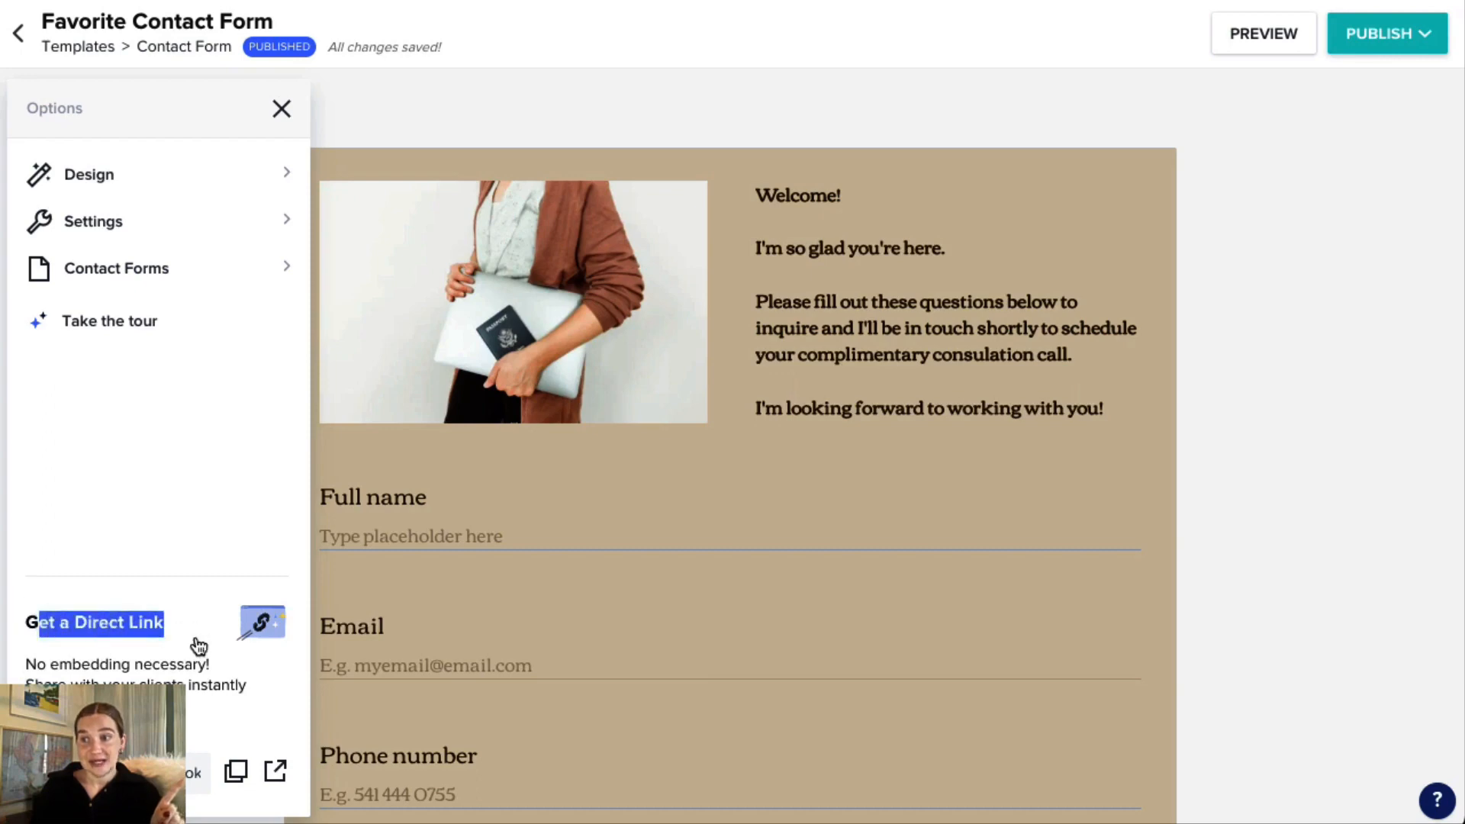
{"action": "left_click", "coordinate": [273, 777]}
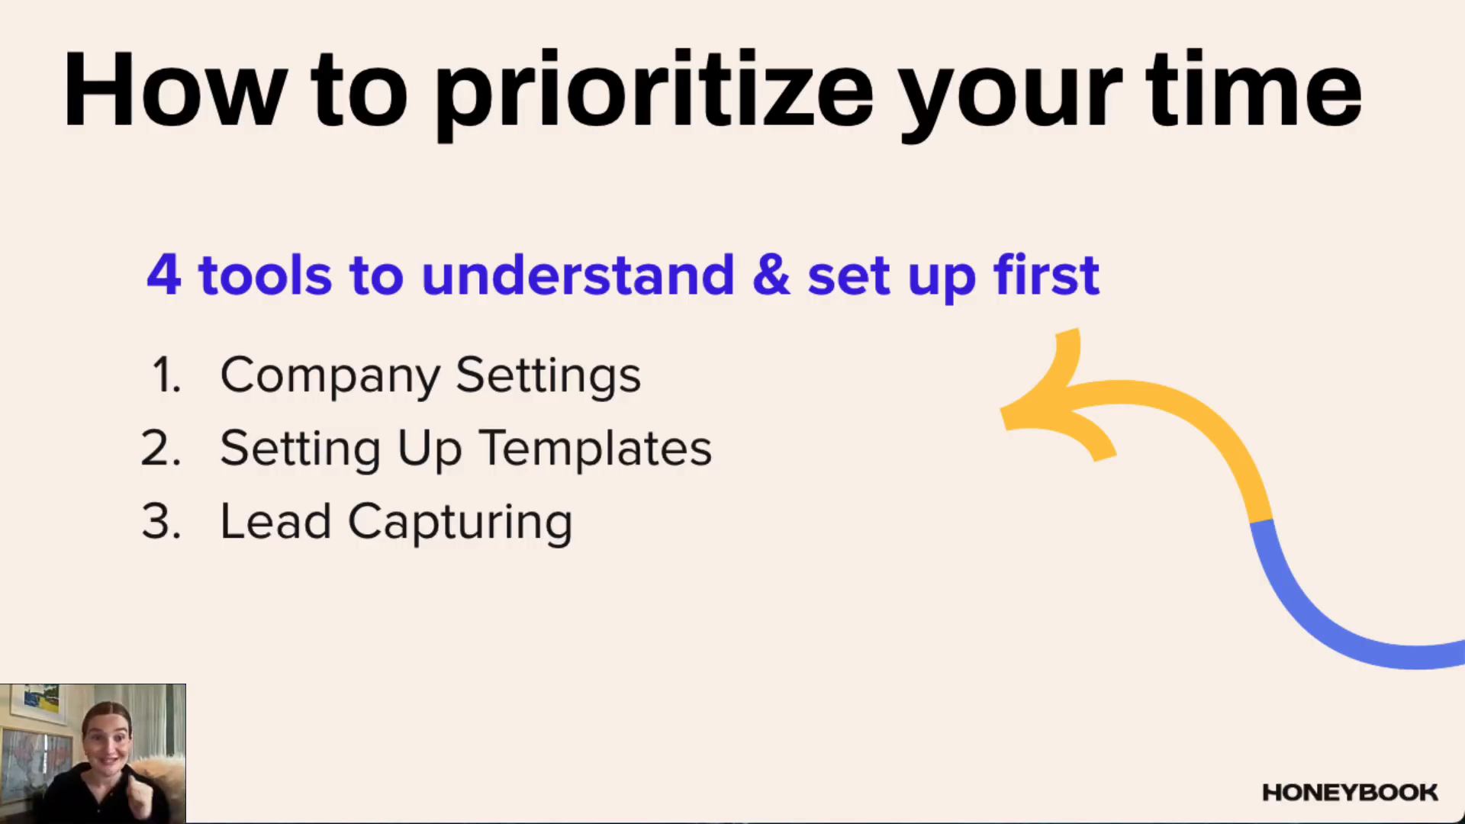
{"action": "key", "text": "Right"}
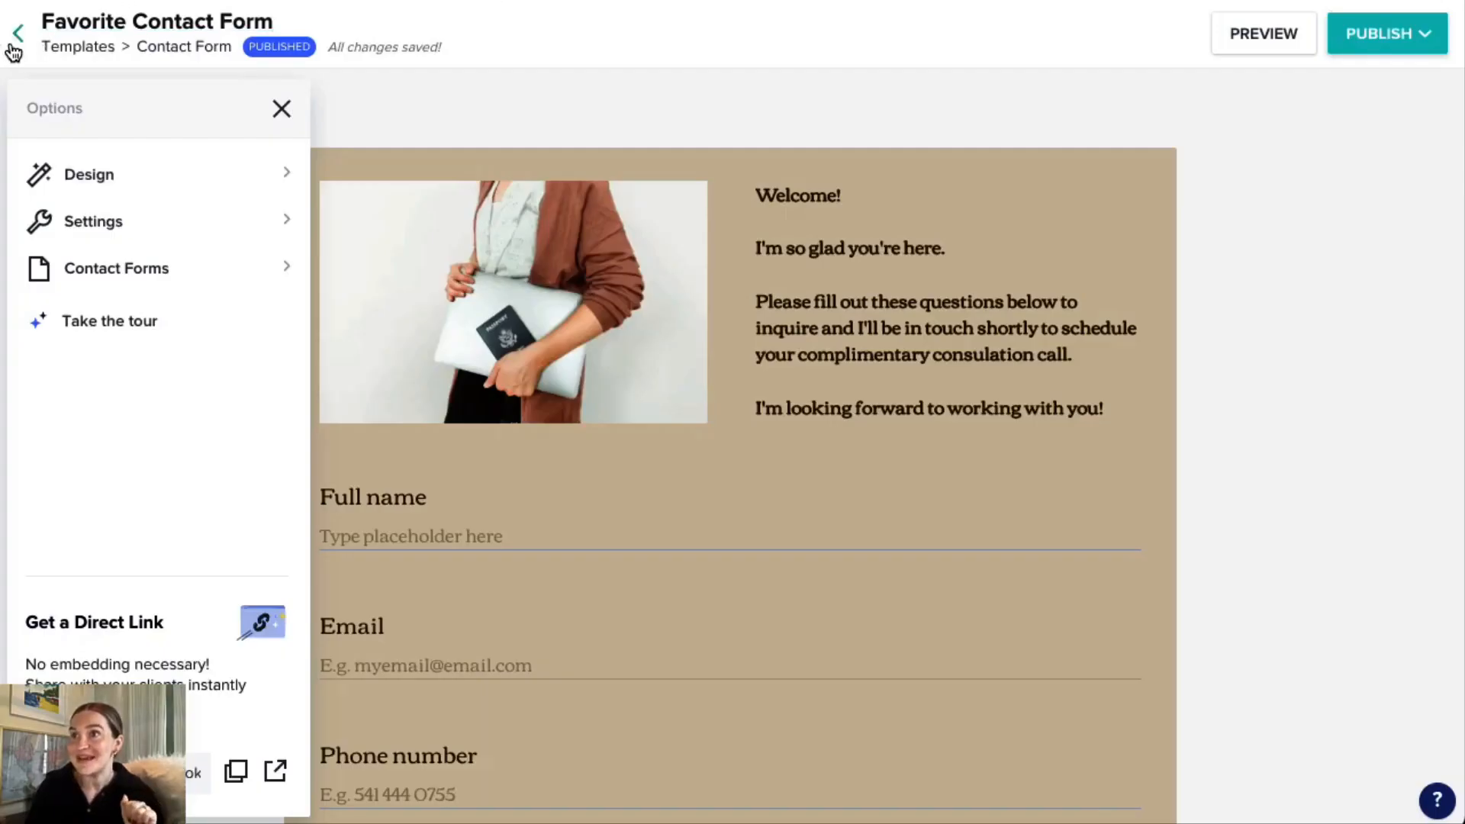
Leave the contact form for the Home project pipeline and view the Inquiry, Proposal Sent and Proposal Signed stages.
{"action": "left_click", "coordinate": [16, 38]}
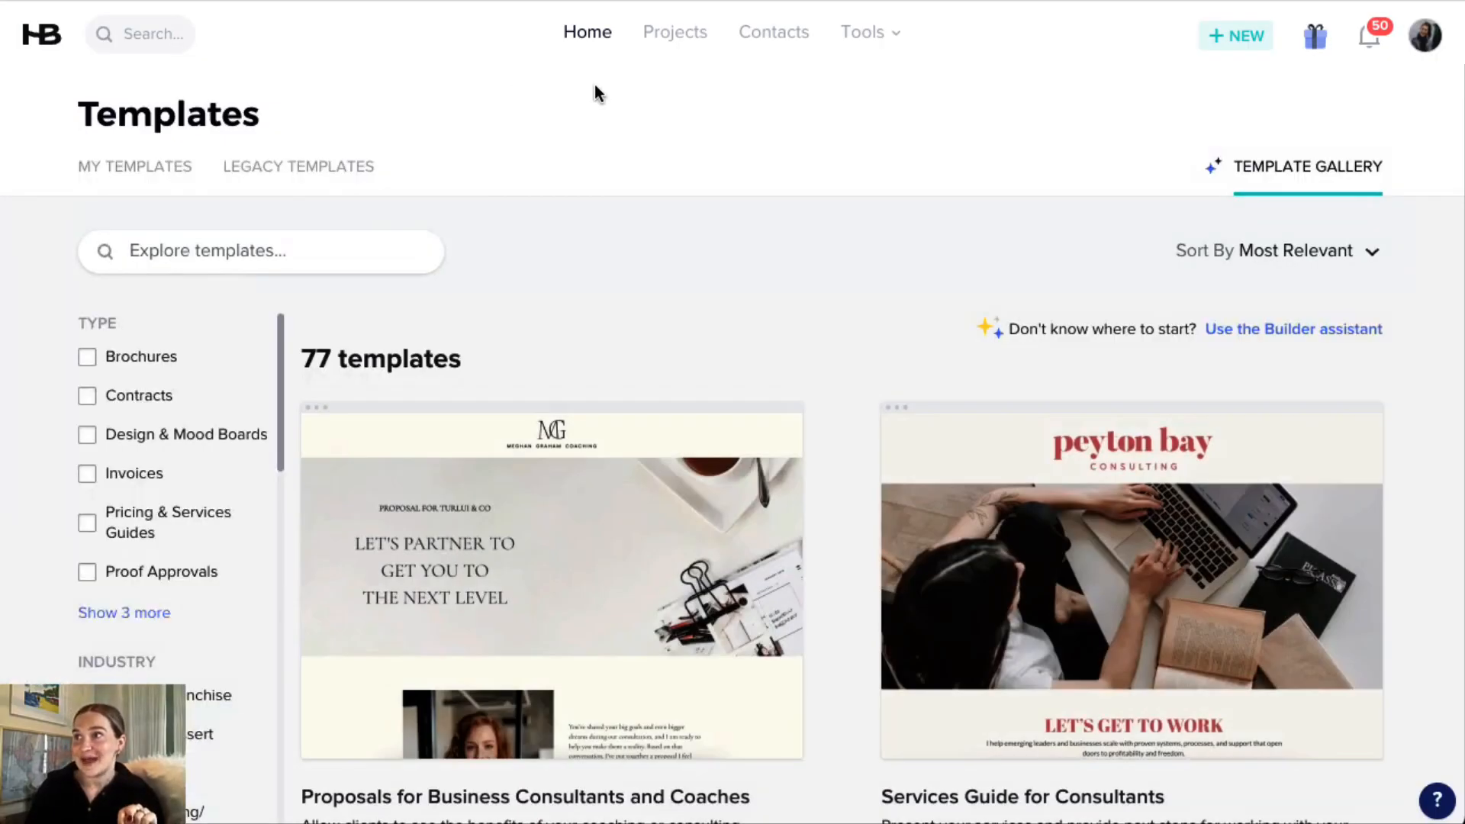
{"action": "left_click", "coordinate": [588, 31]}
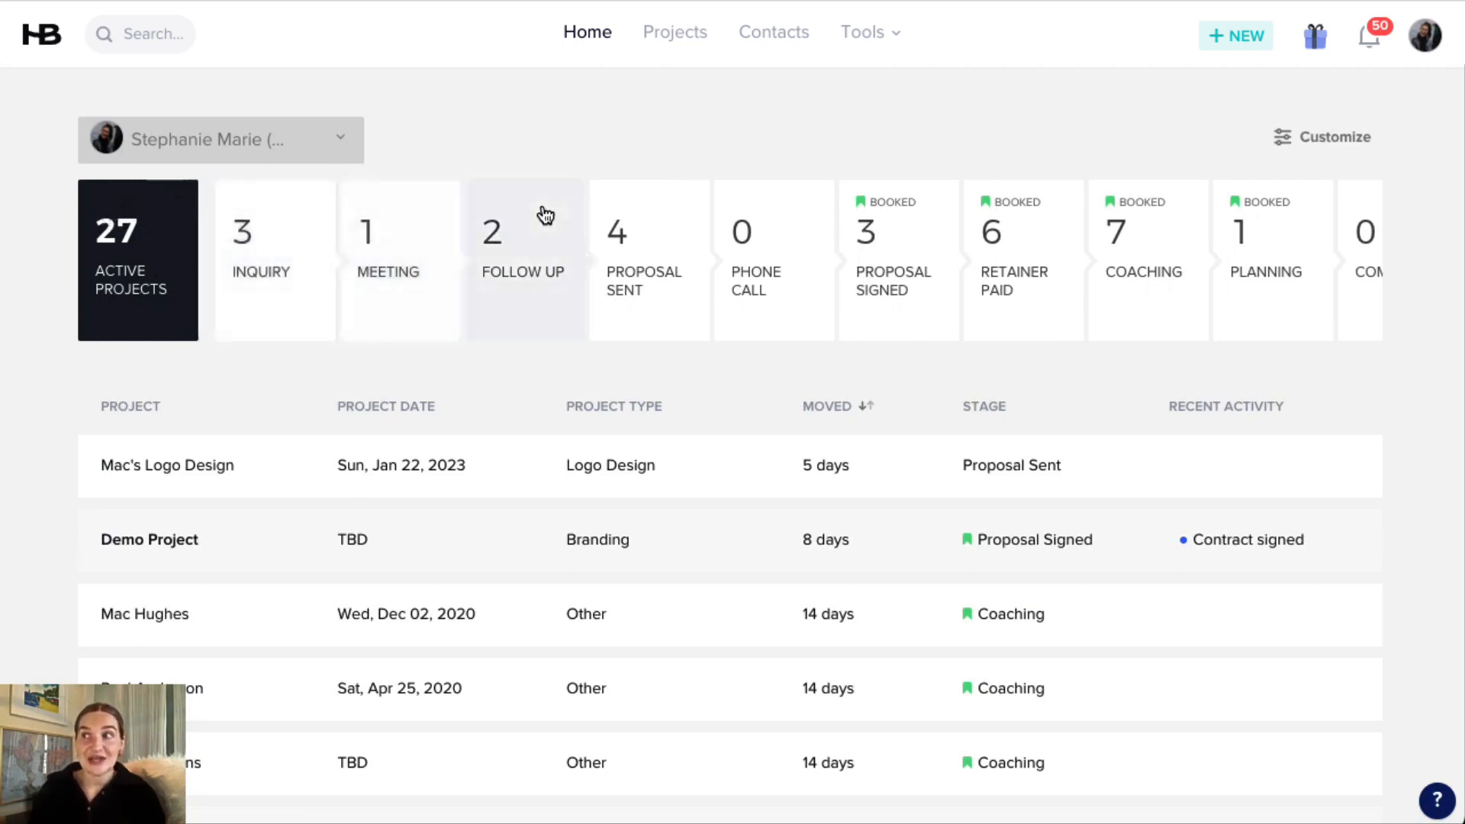
{"action": "left_click", "coordinate": [267, 248]}
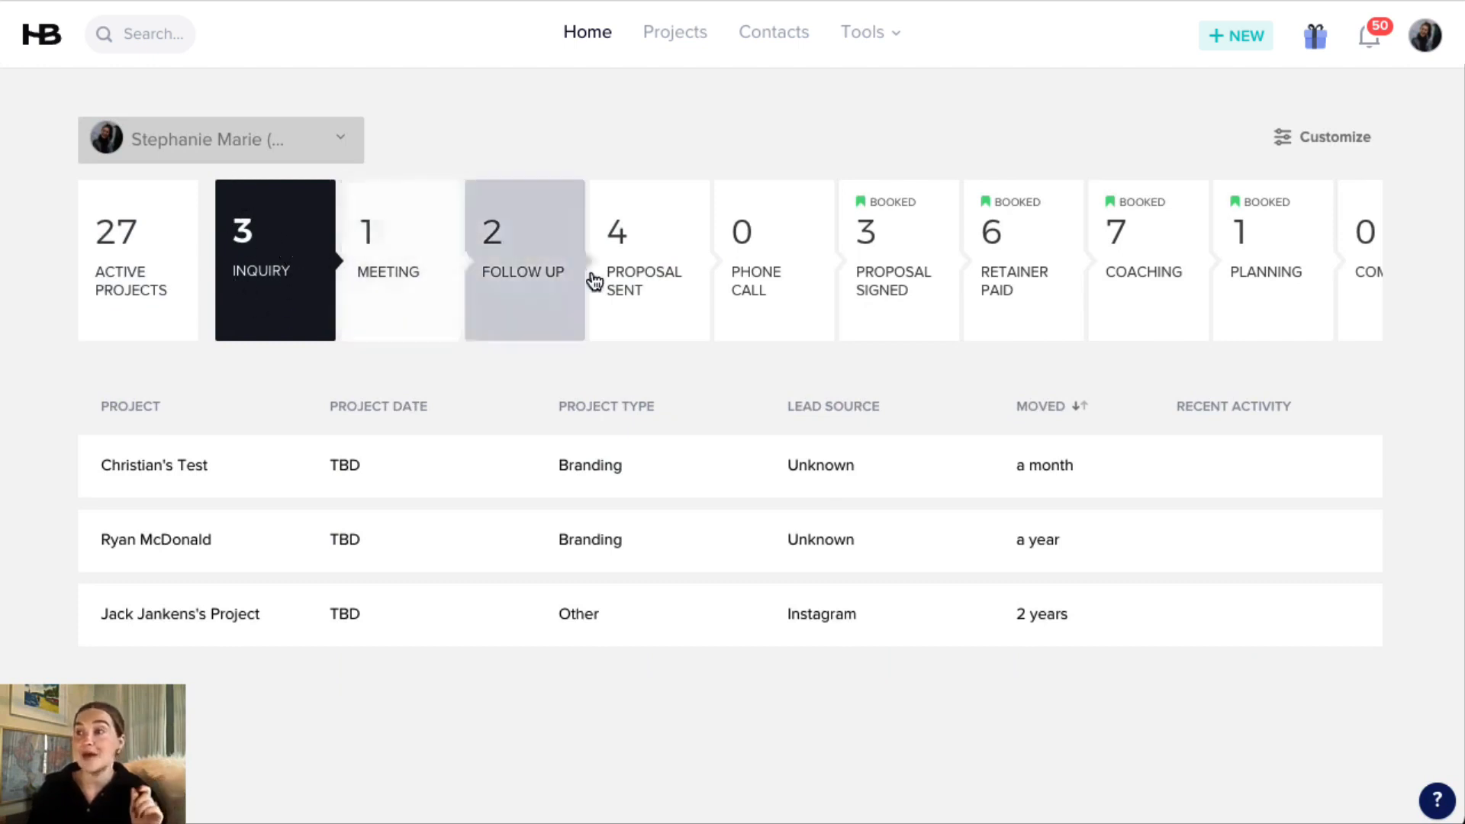
{"action": "left_click", "coordinate": [648, 287]}
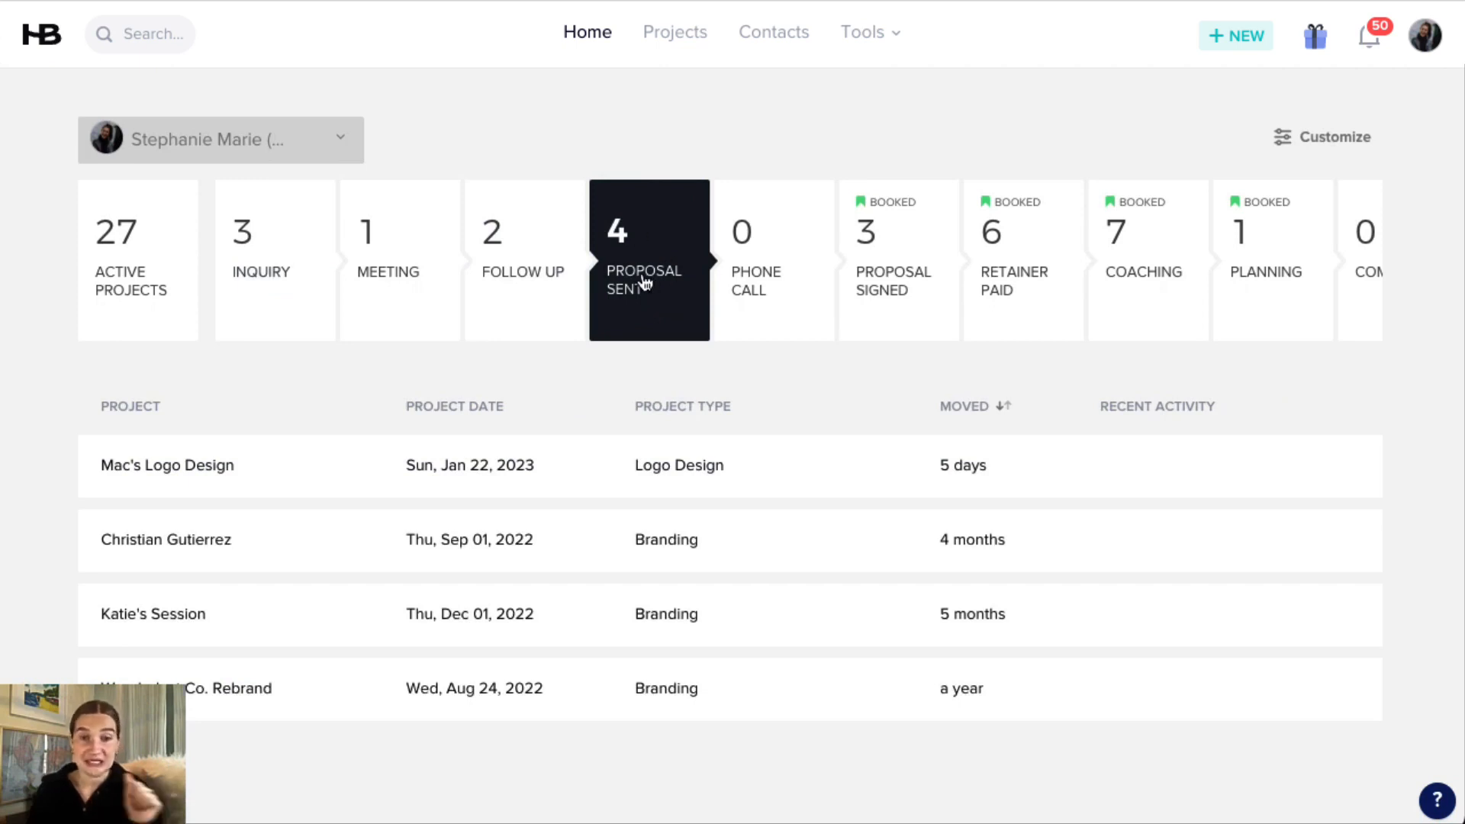
{"action": "left_click", "coordinate": [890, 284]}
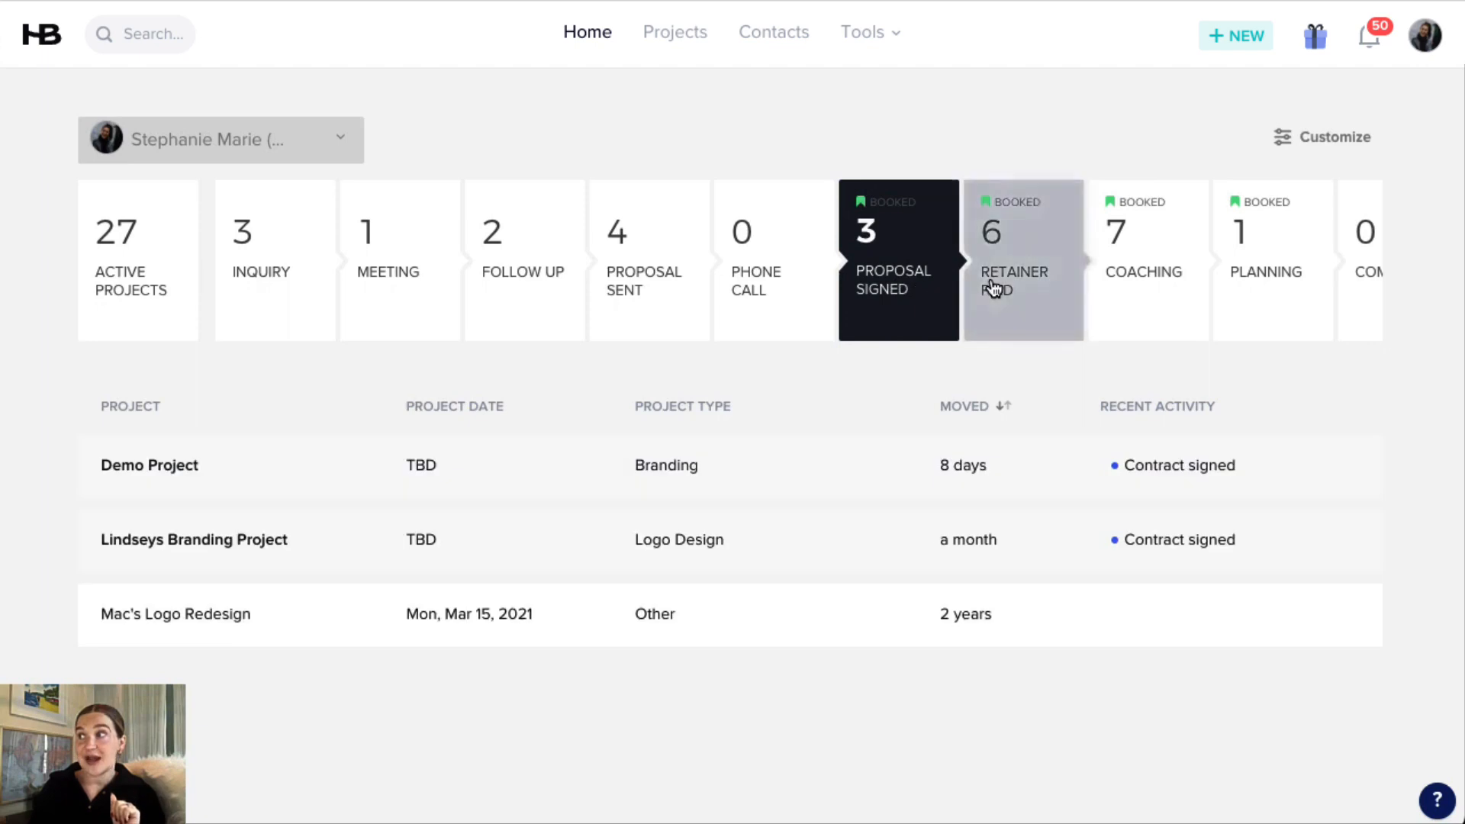
View the projects in the Retainer Paid stage and the list of available tools.
{"action": "left_click", "coordinate": [1021, 289]}
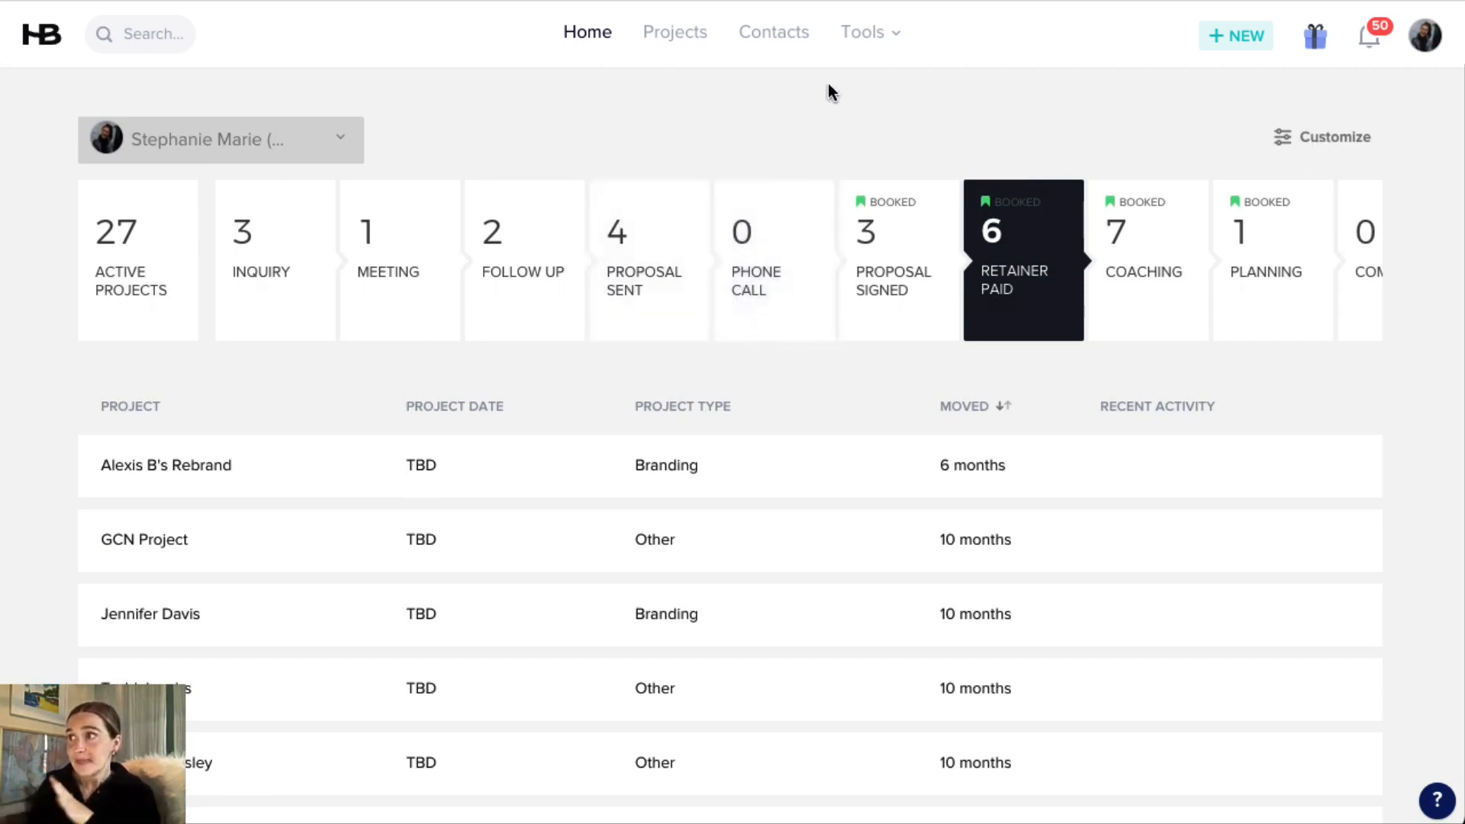
{"action": "left_click", "coordinate": [868, 33]}
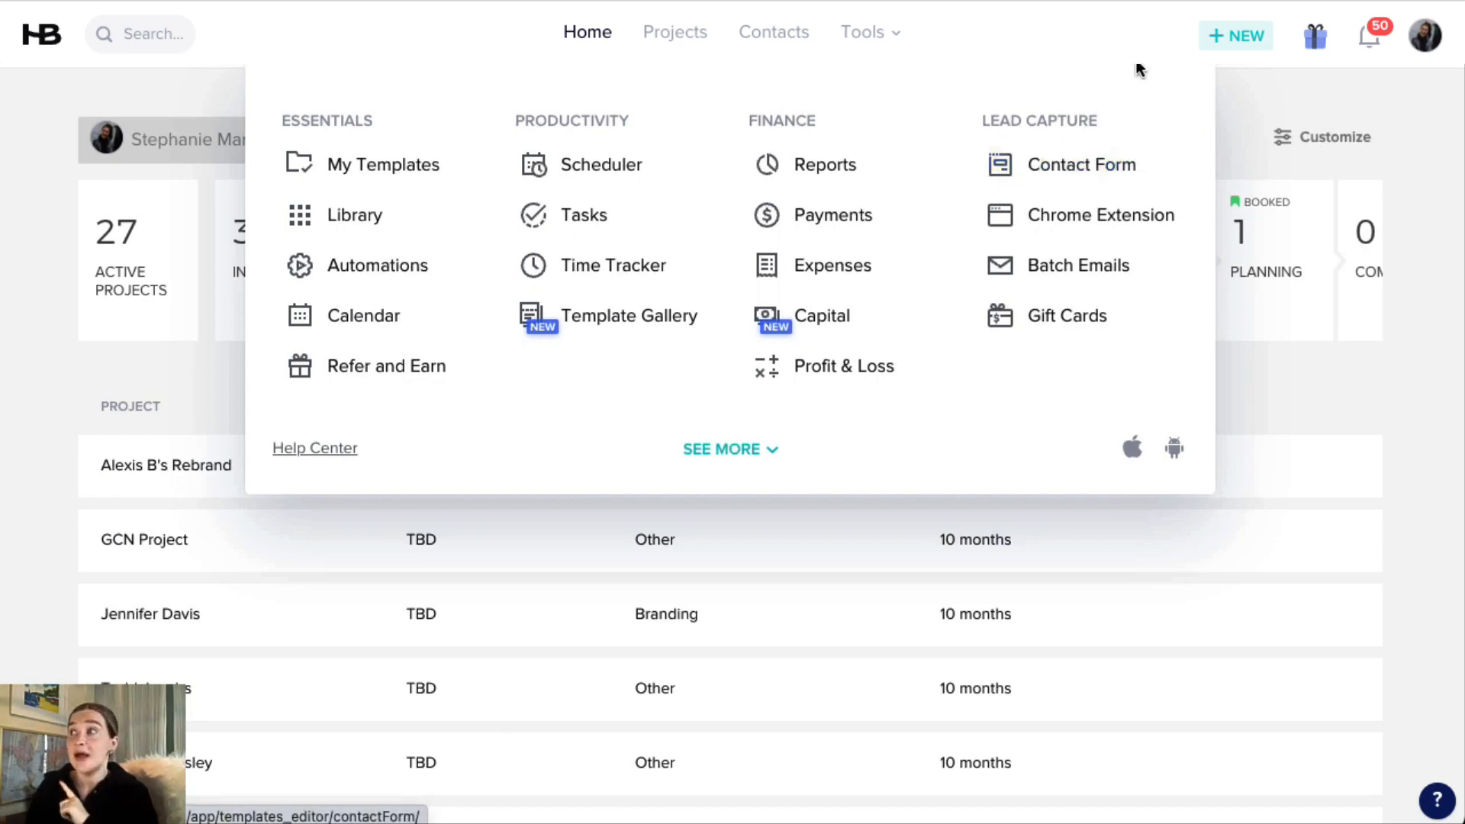
Start a new project and name it with the client's first name followed by "Logo Design", using the matching saved suggestion.
{"action": "mouse_move", "coordinate": [1237, 36]}
{"action": "mouse_move", "coordinate": [1252, 97]}
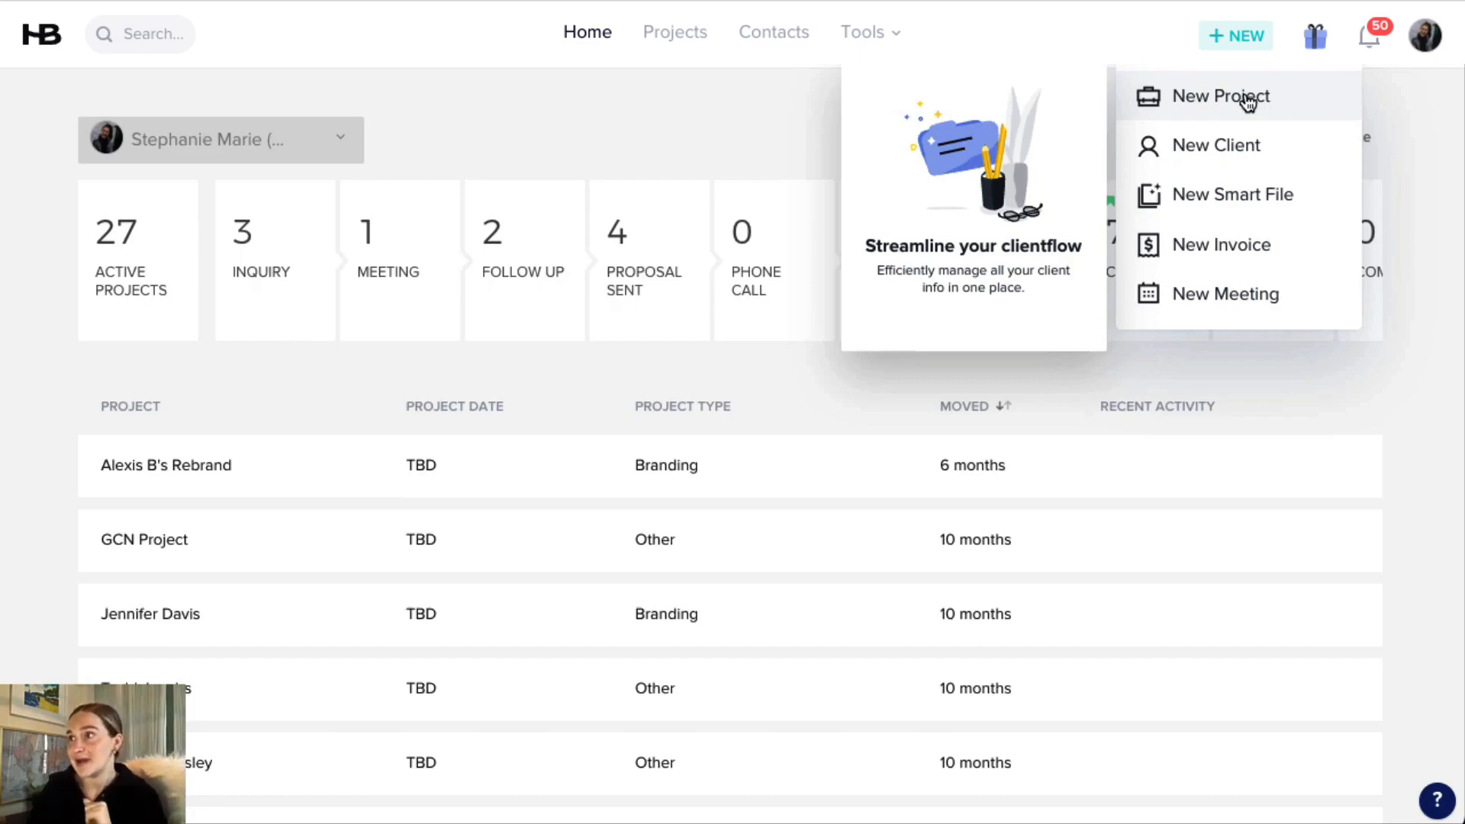
{"action": "left_click", "coordinate": [1248, 101]}
{"action": "left_click", "coordinate": [653, 272]}
{"action": "type", "text": "M"}
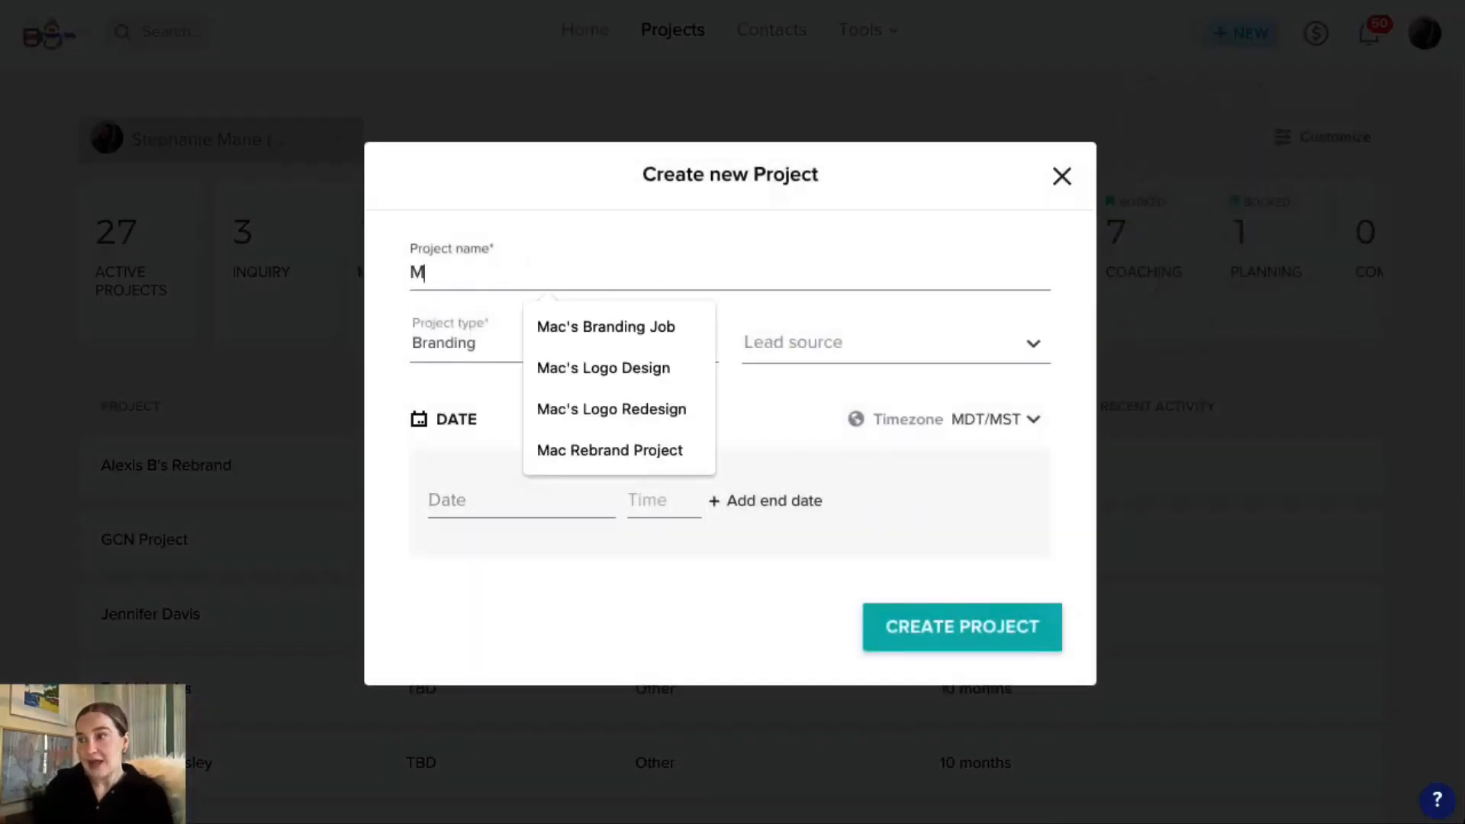
{"action": "type", "text": "ac's Logo"}
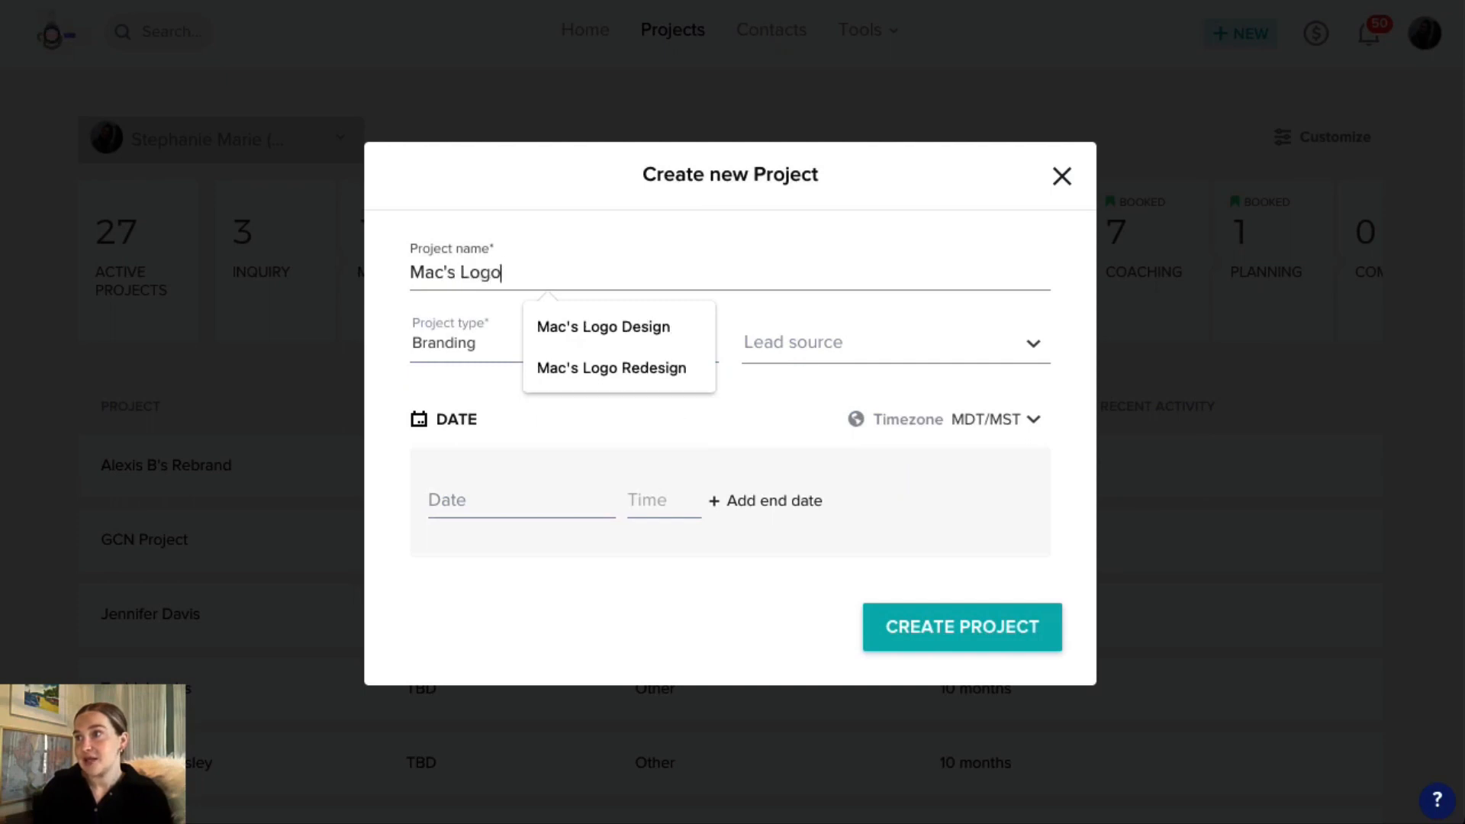
{"action": "left_click", "coordinate": [645, 326]}
Set the new project's type to Logo Design and its lead source to Client Referral.
{"action": "left_click", "coordinate": [487, 356]}
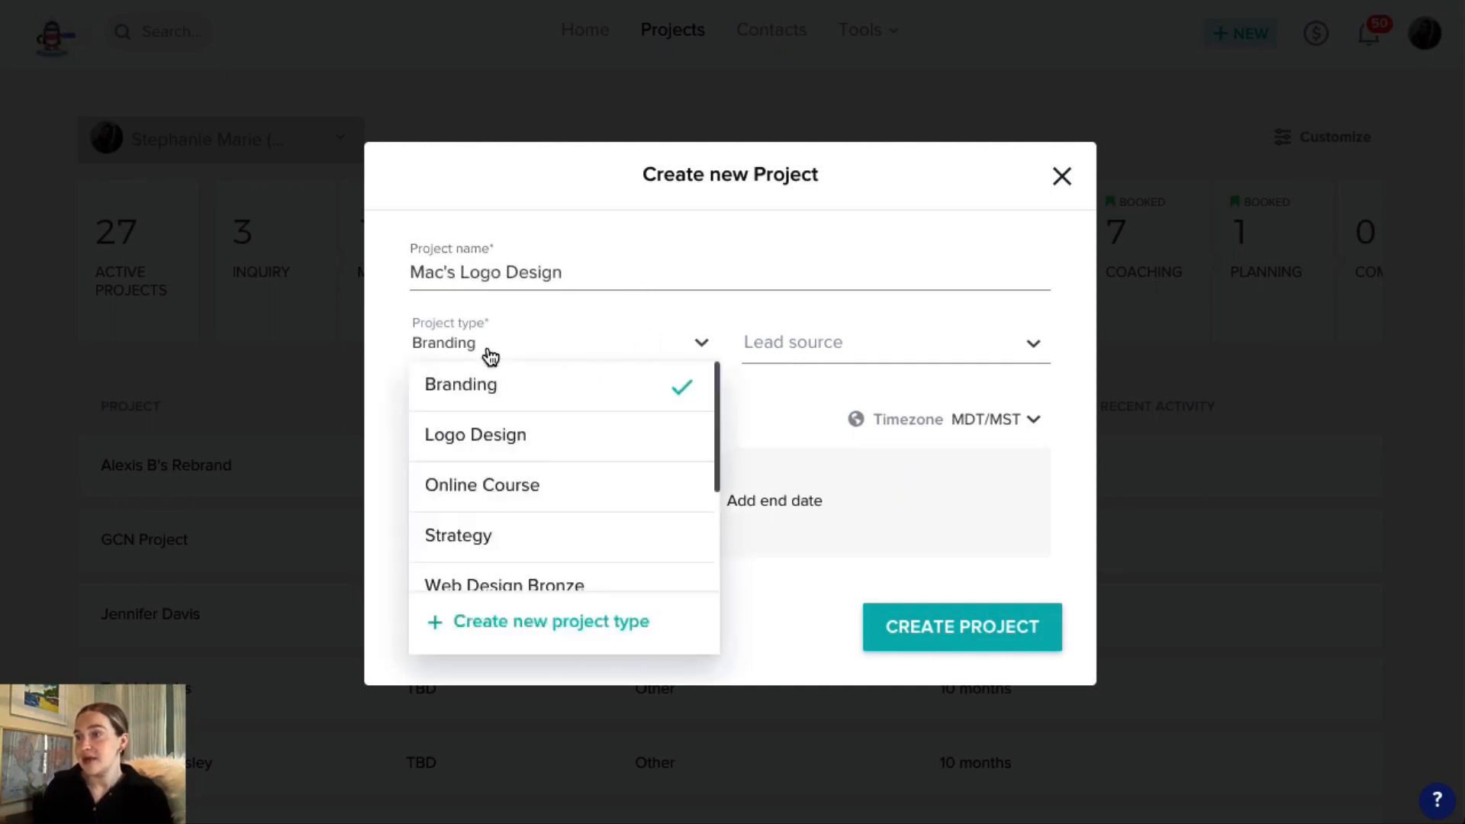
{"action": "left_click", "coordinate": [513, 444]}
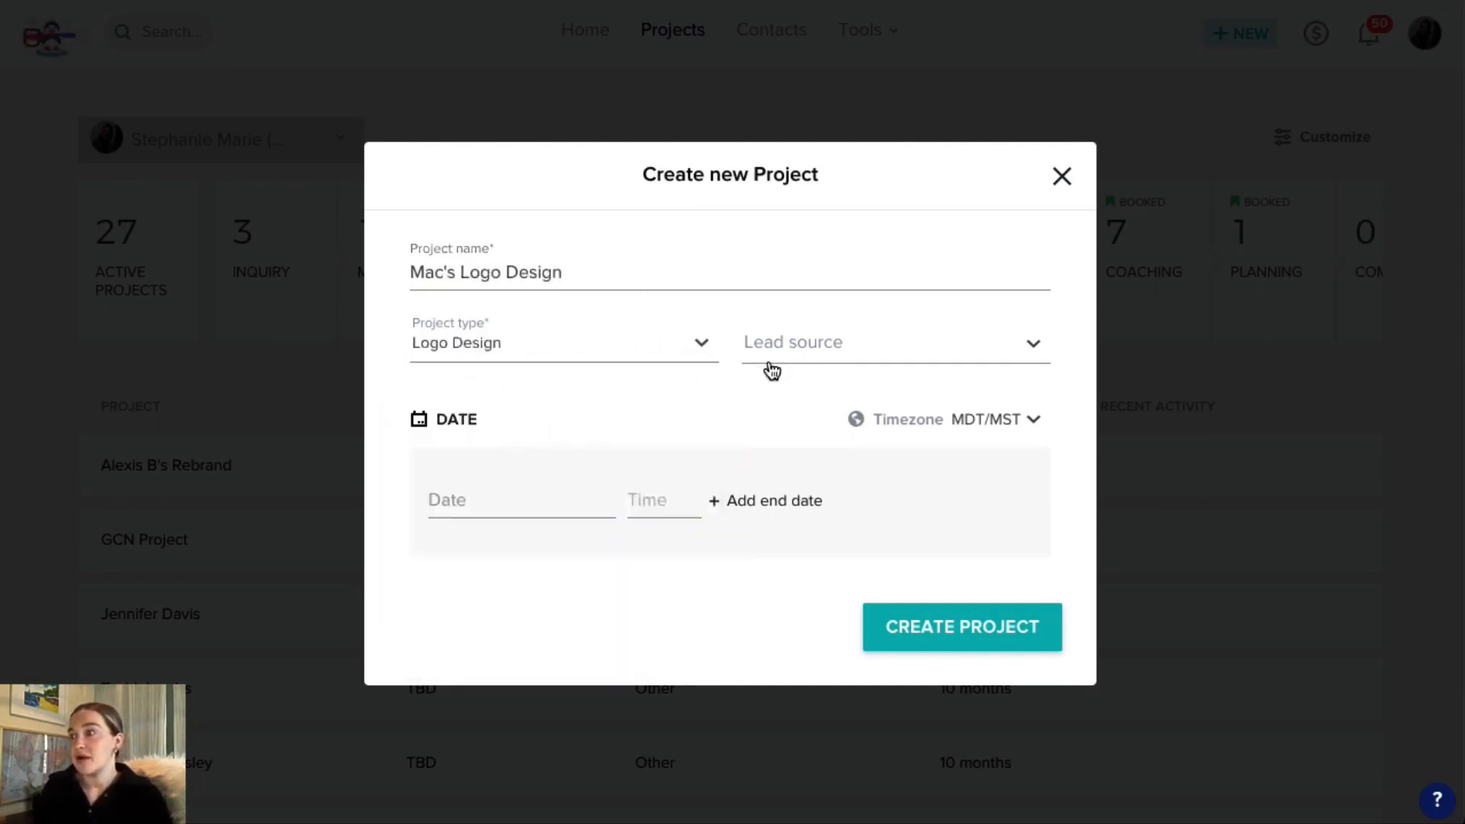
{"action": "left_click", "coordinate": [814, 353]}
{"action": "scroll", "coordinate": [843, 482], "scroll_direction": "down", "scroll_amount": 3}
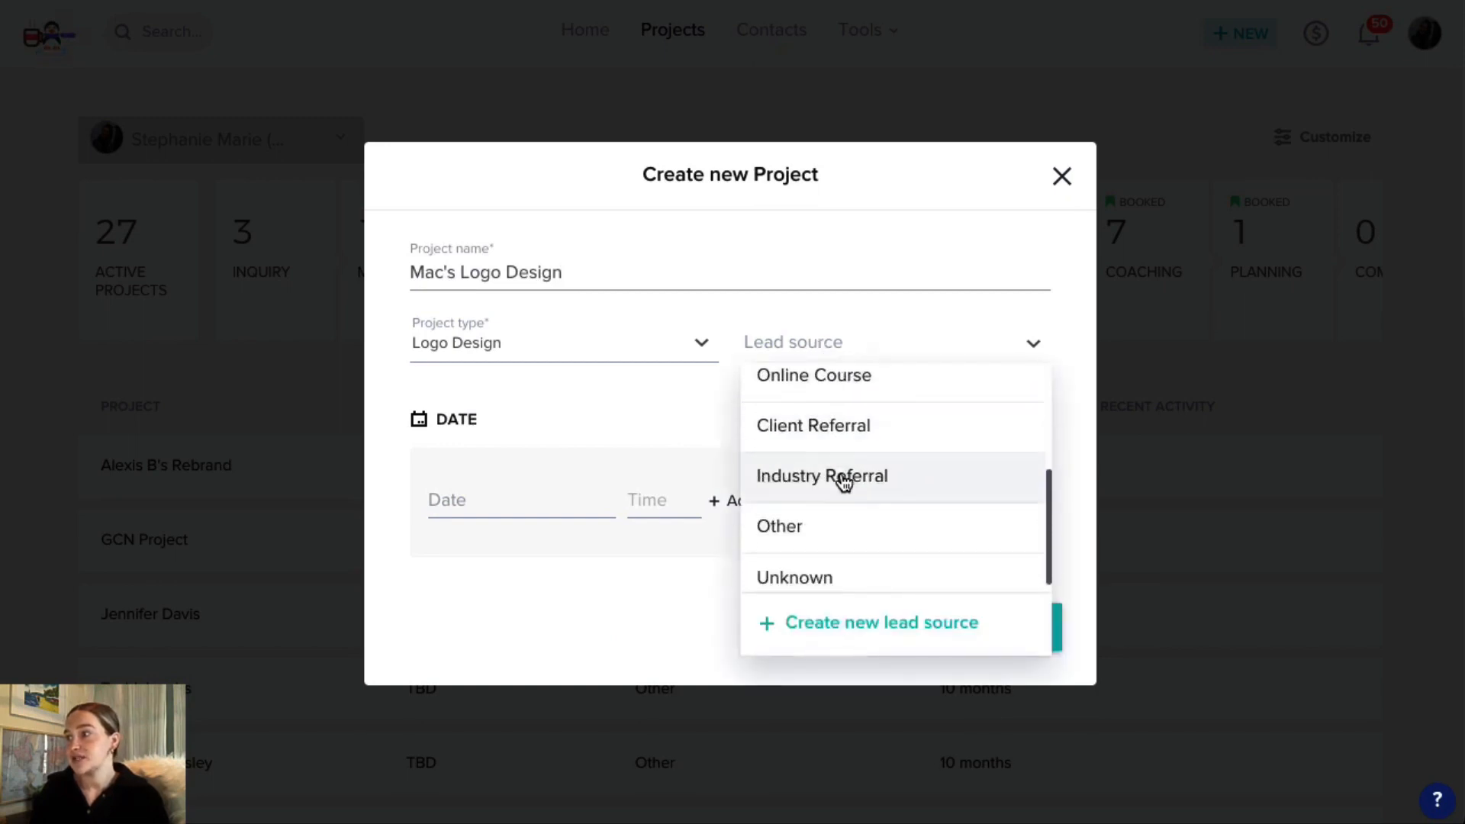
{"action": "left_click", "coordinate": [842, 418]}
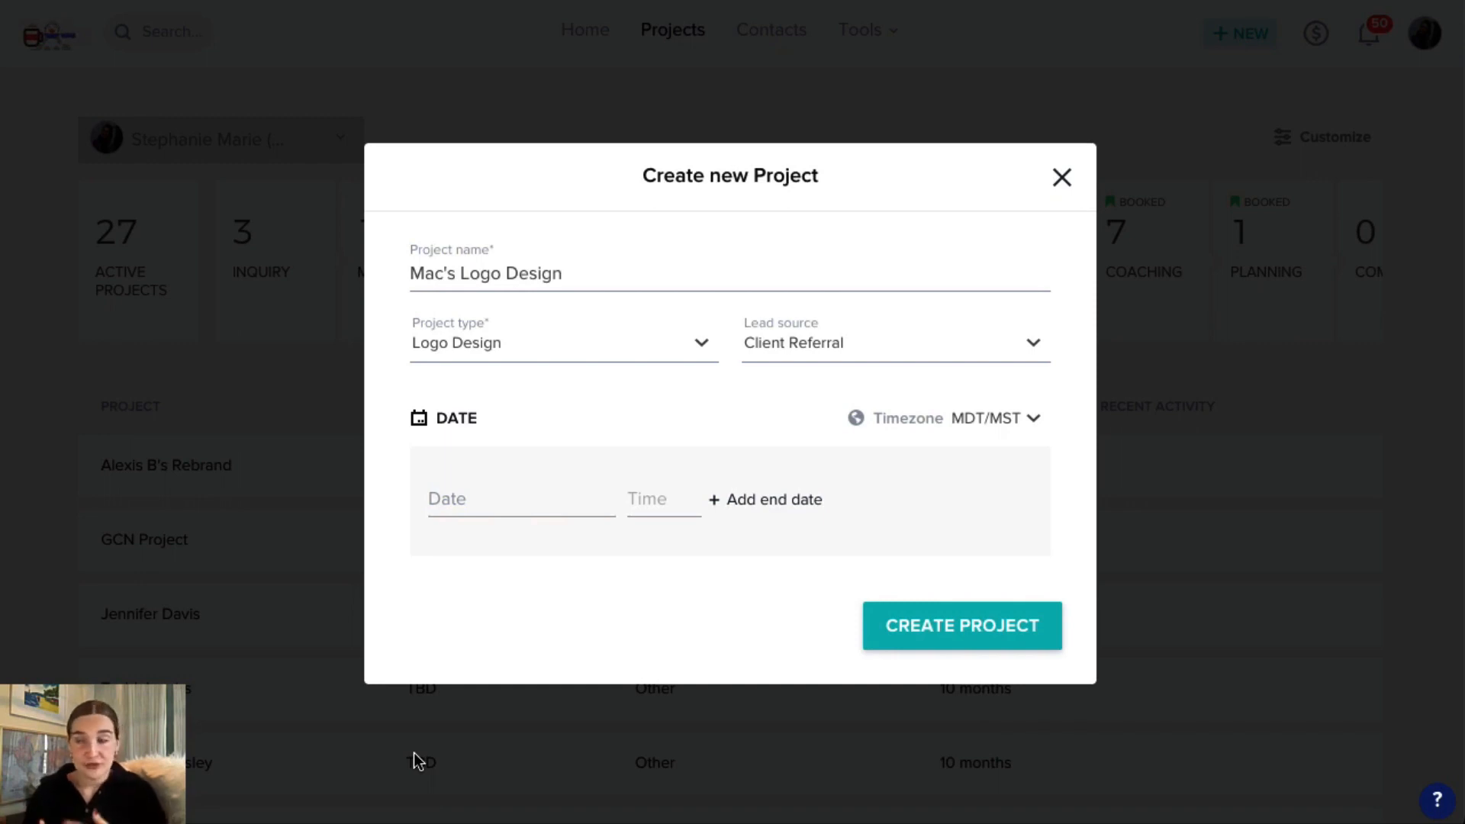
Set the project date to Fri, Jan 27, 2023 and create the project.
{"action": "left_click", "coordinate": [462, 496]}
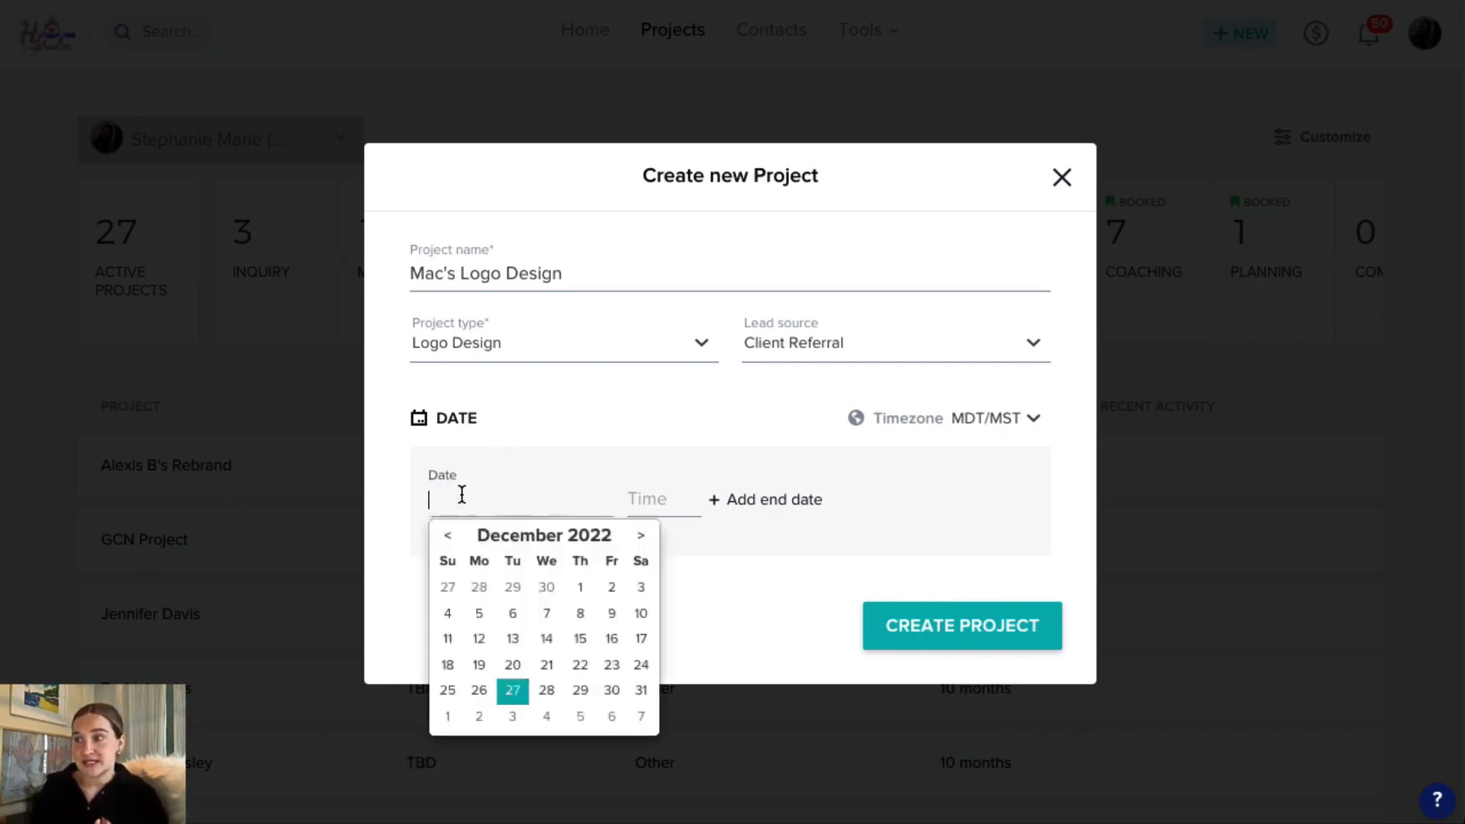
{"action": "left_click", "coordinate": [641, 535]}
{"action": "left_click", "coordinate": [611, 691]}
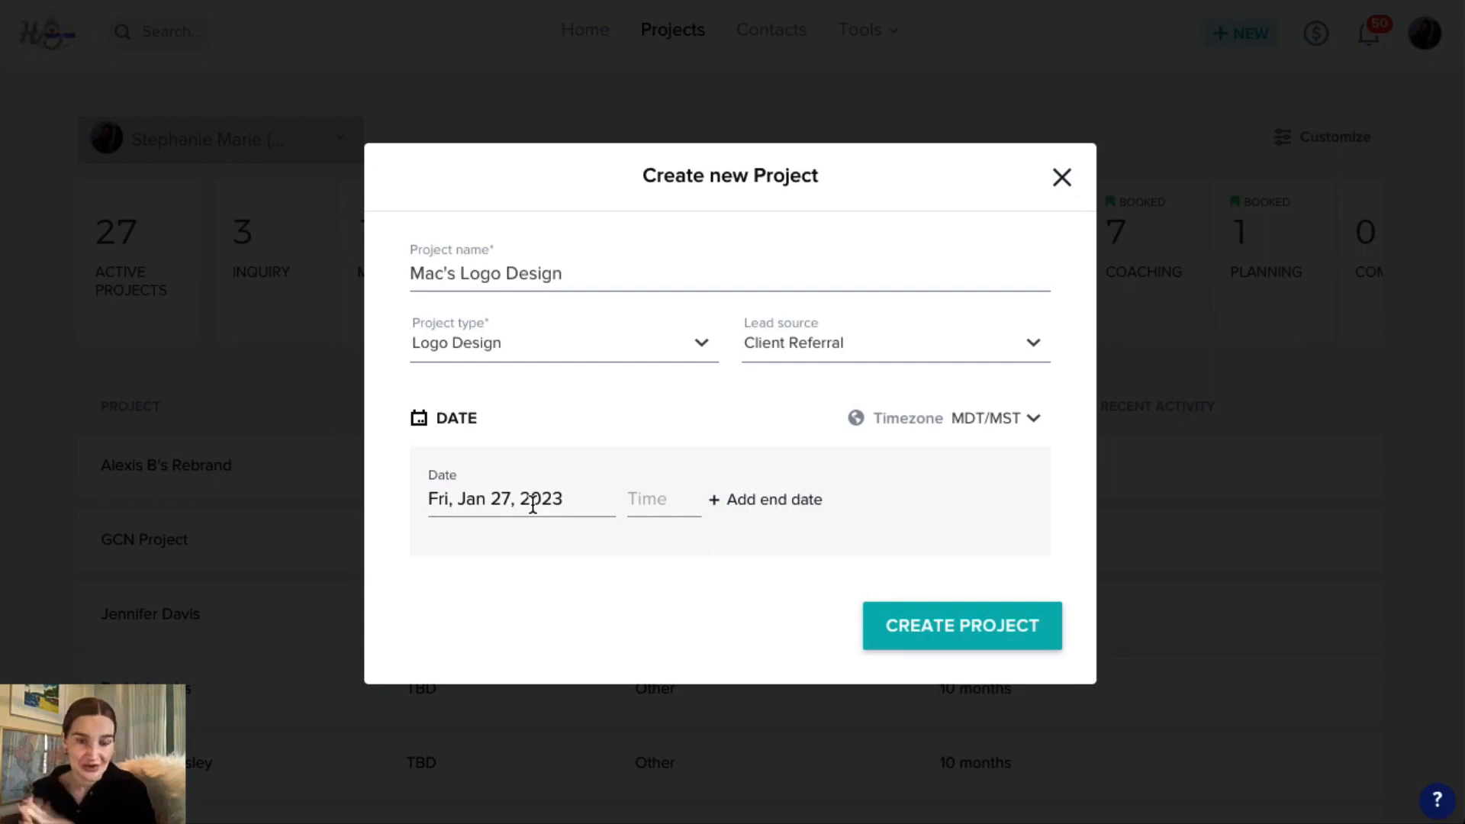
{"action": "left_click", "coordinate": [994, 636]}
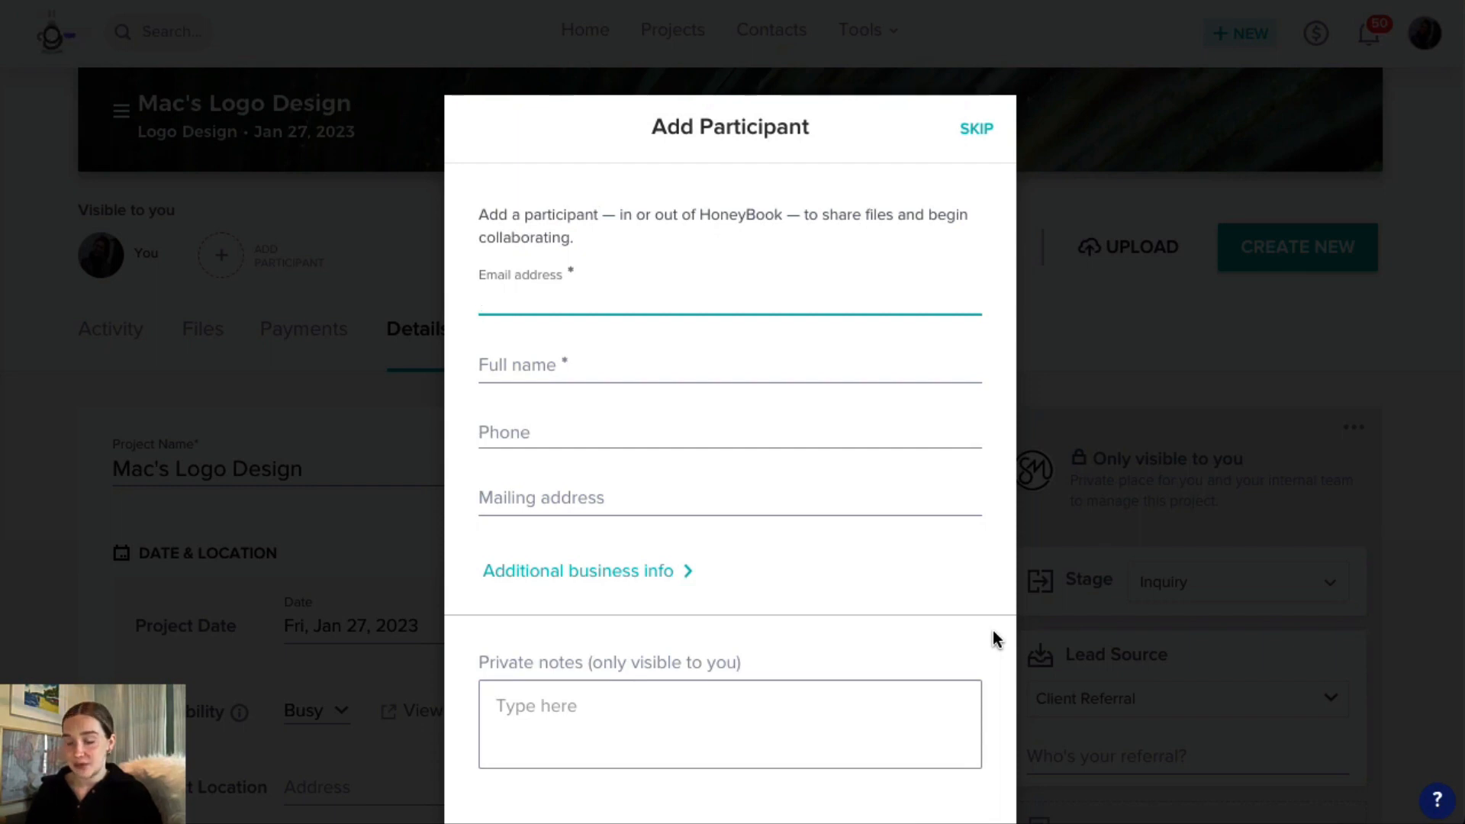
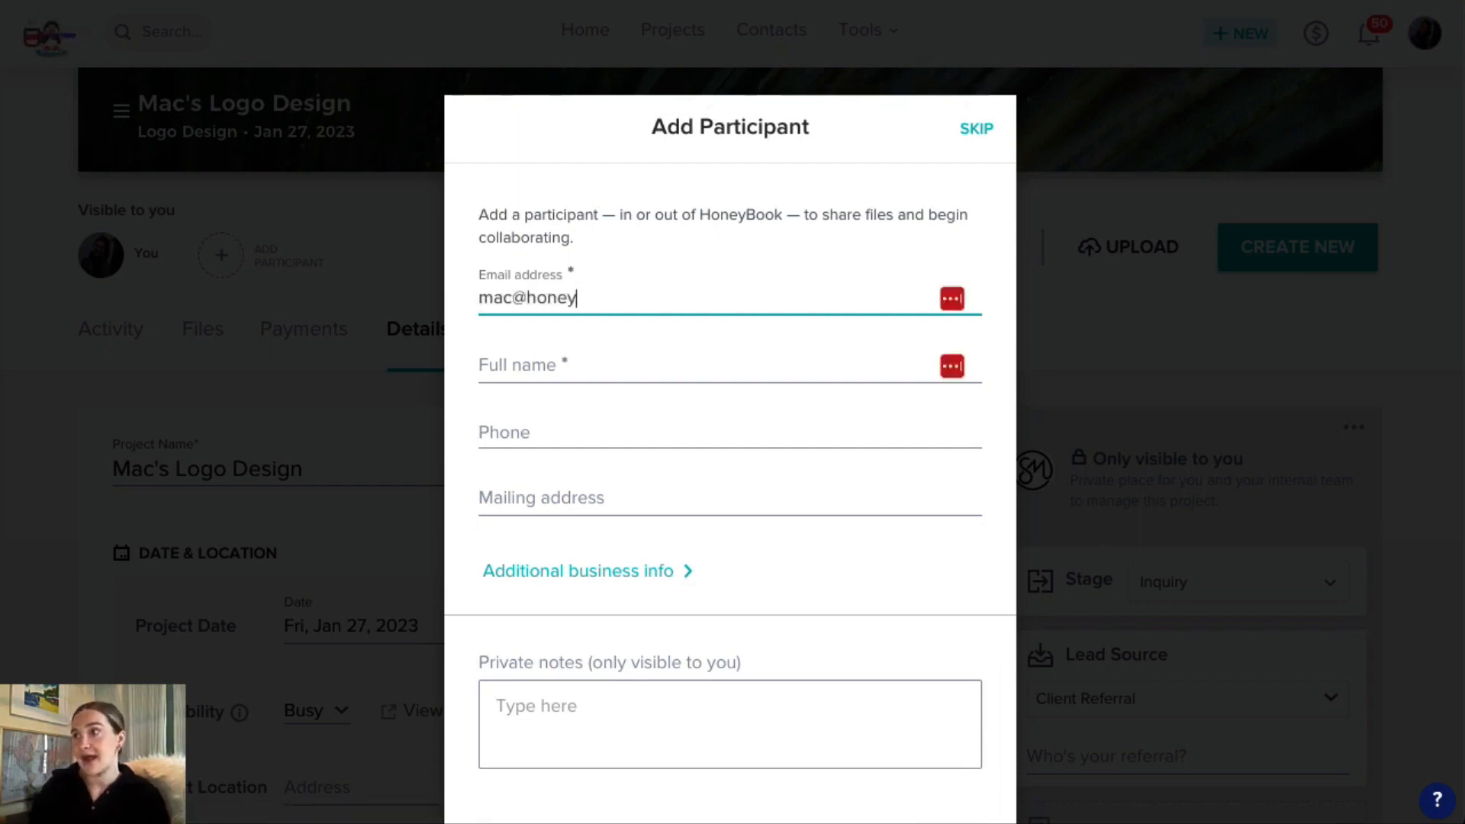
Enter the client's email, fill the remaining contact fields from the saved contact, and add the client as a project participant.
{"action": "key", "text": "Tab"}
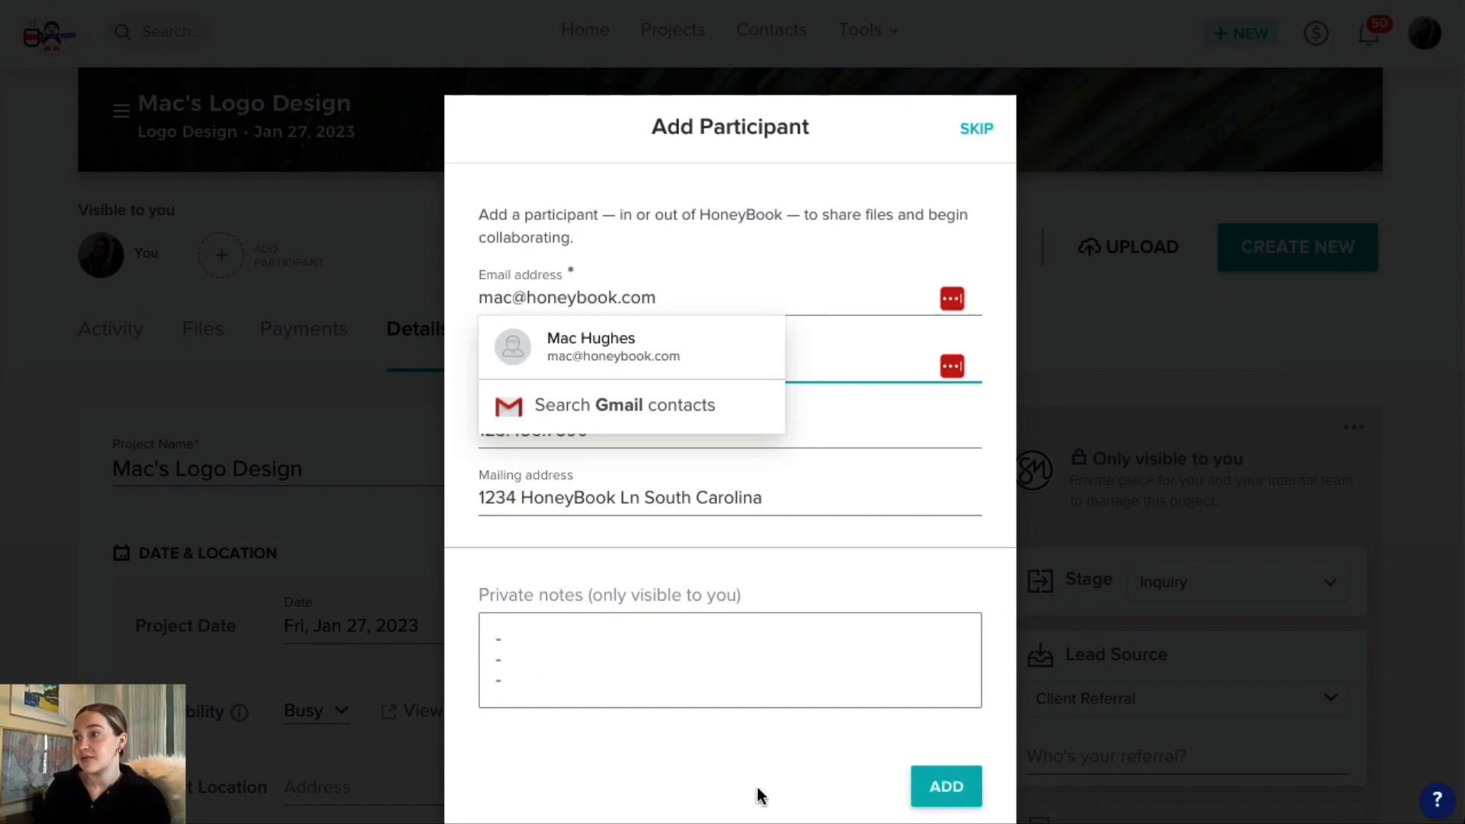
{"action": "key", "text": "Down"}
{"action": "key", "text": "Return"}
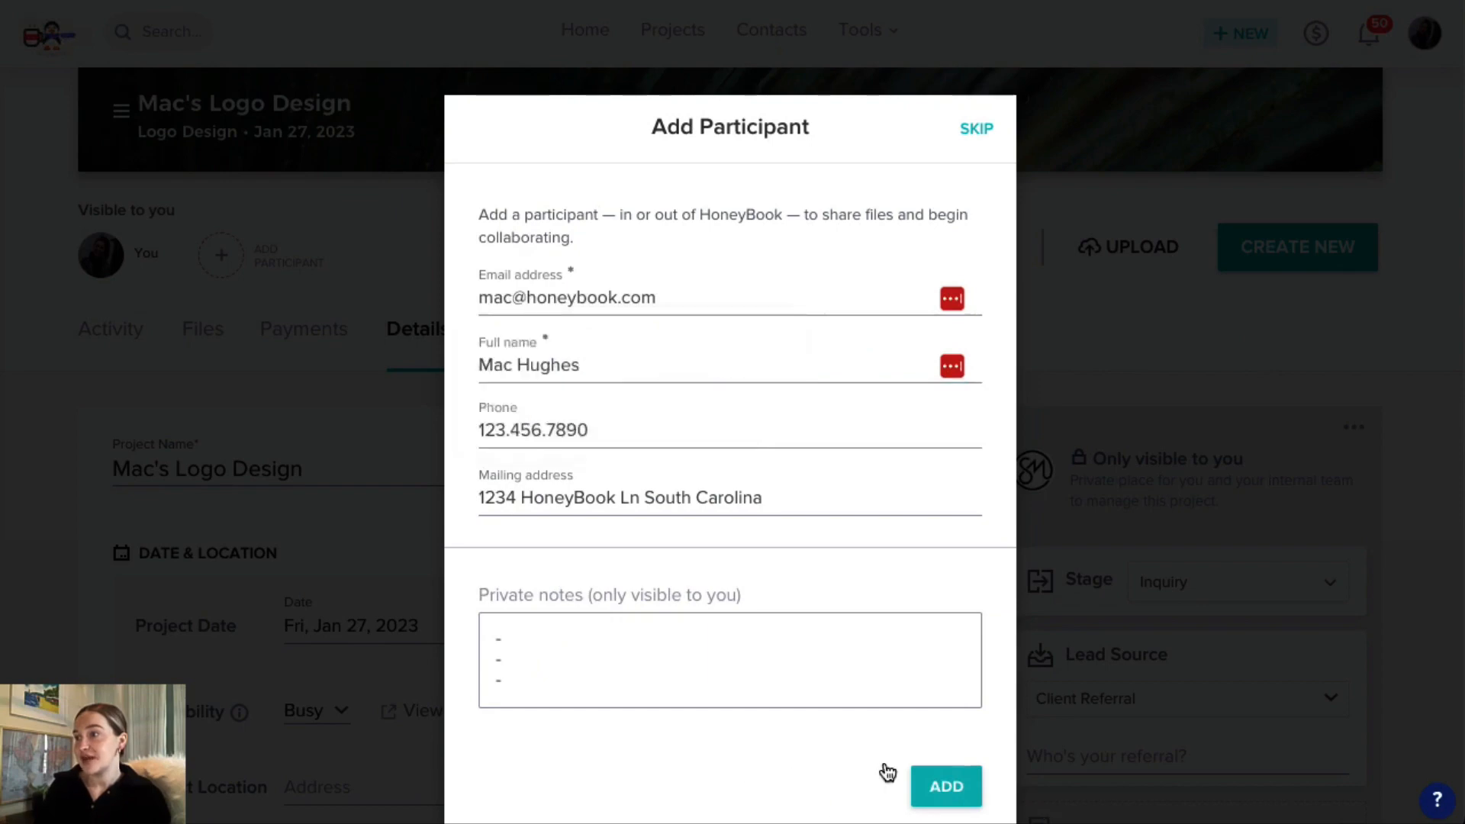
{"action": "left_click", "coordinate": [947, 789]}
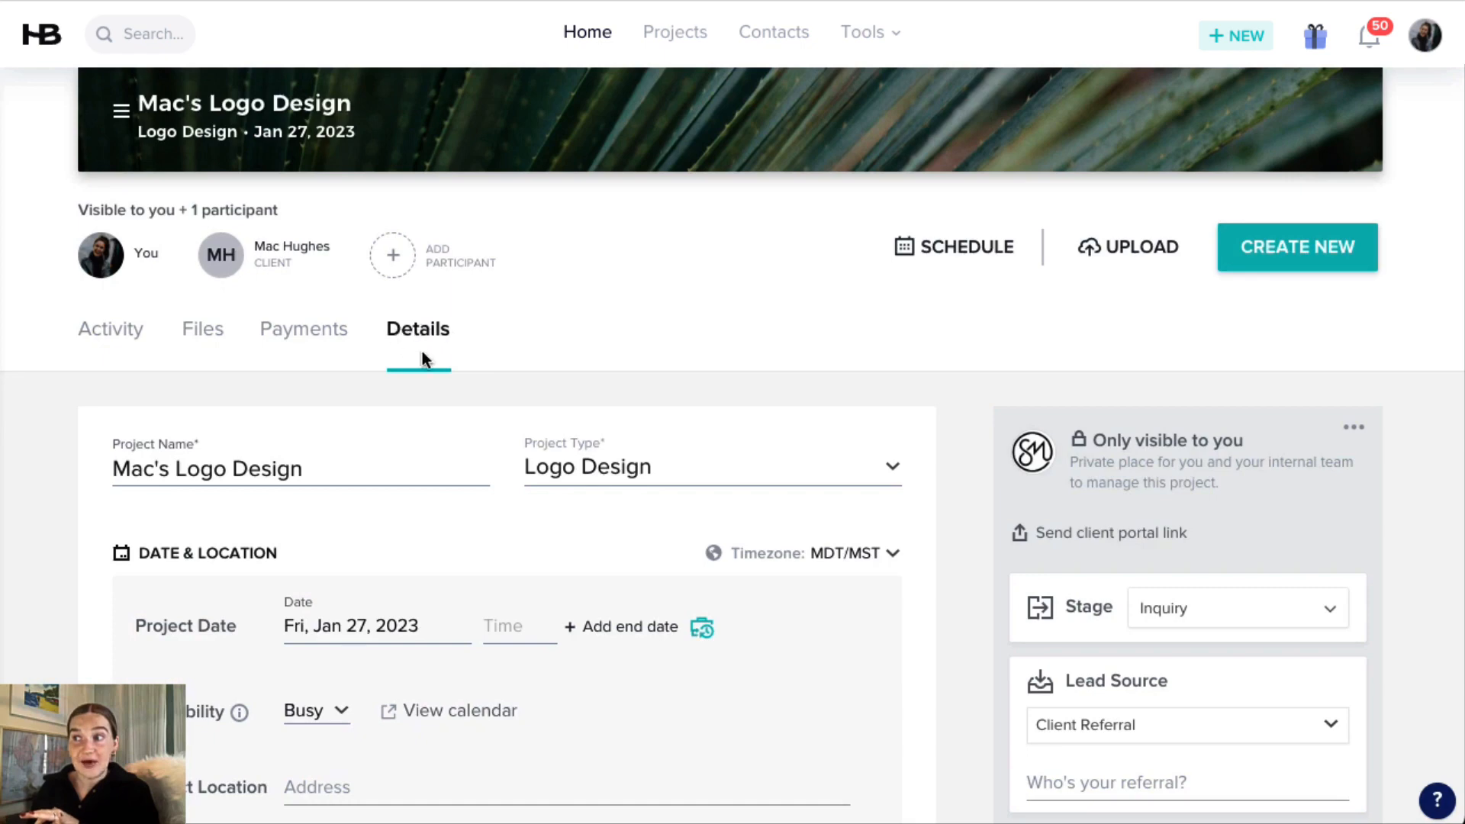
Review the project's details, including its name, the project type options and the project date.
{"action": "scroll", "coordinate": [332, 460], "scroll_direction": "down", "scroll_amount": 2}
{"action": "scroll", "coordinate": [332, 466], "scroll_direction": "down", "scroll_amount": 1}
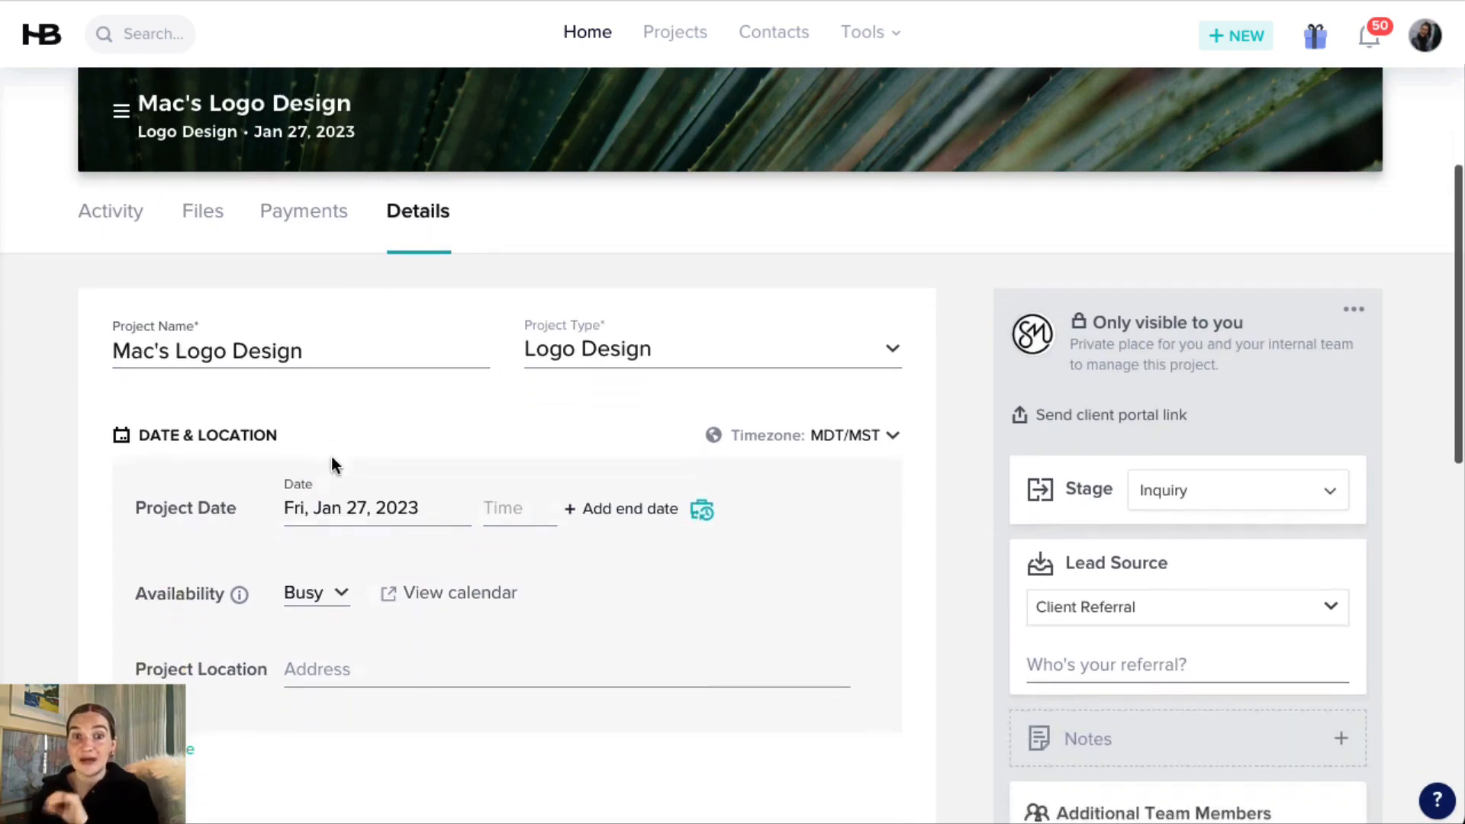
{"action": "scroll", "coordinate": [332, 466], "scroll_direction": "up", "scroll_amount": 1}
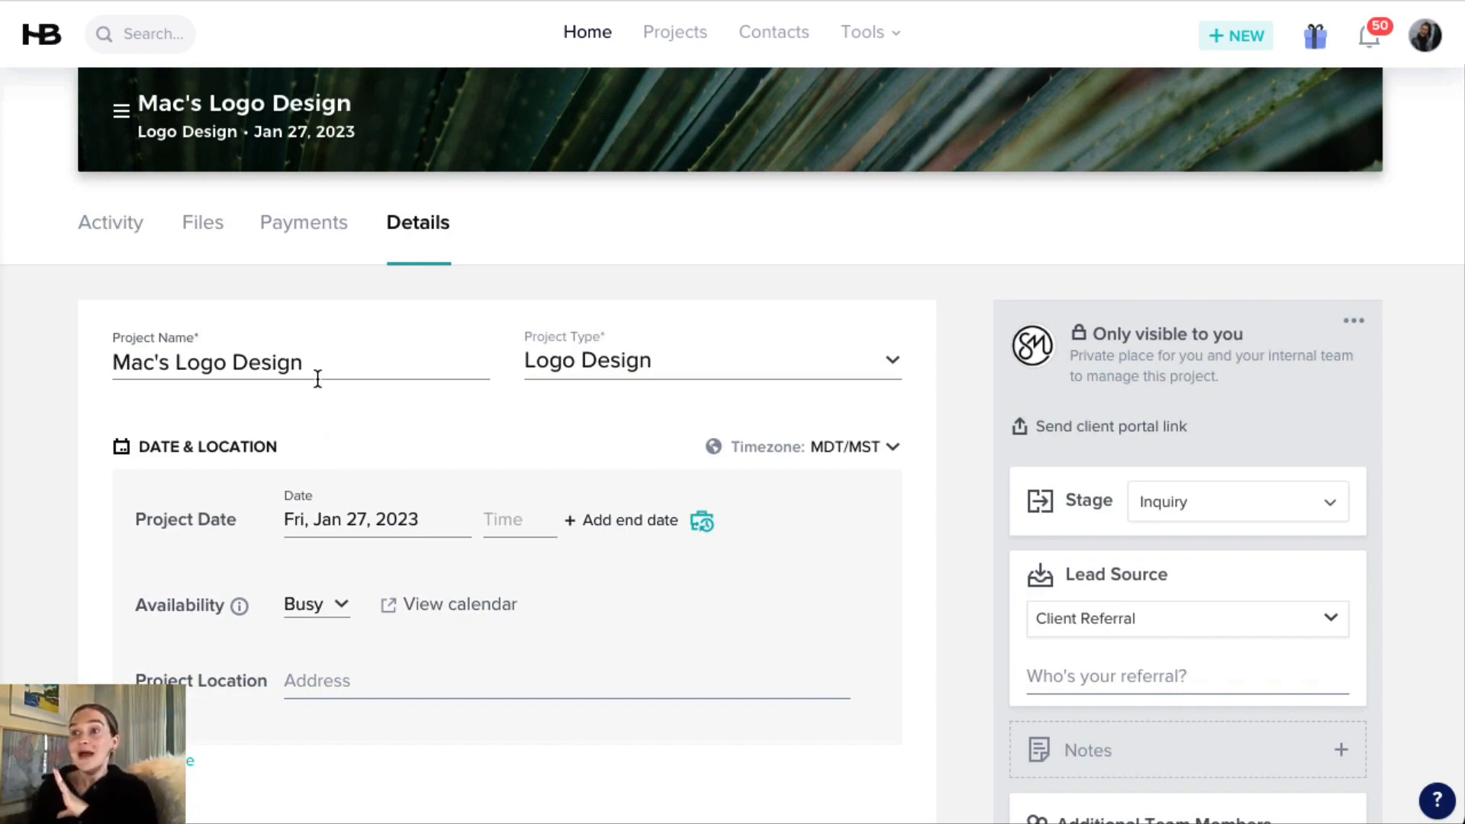
{"action": "left_click_drag", "start_coordinate": [306, 364], "coordinate": [111, 366]}
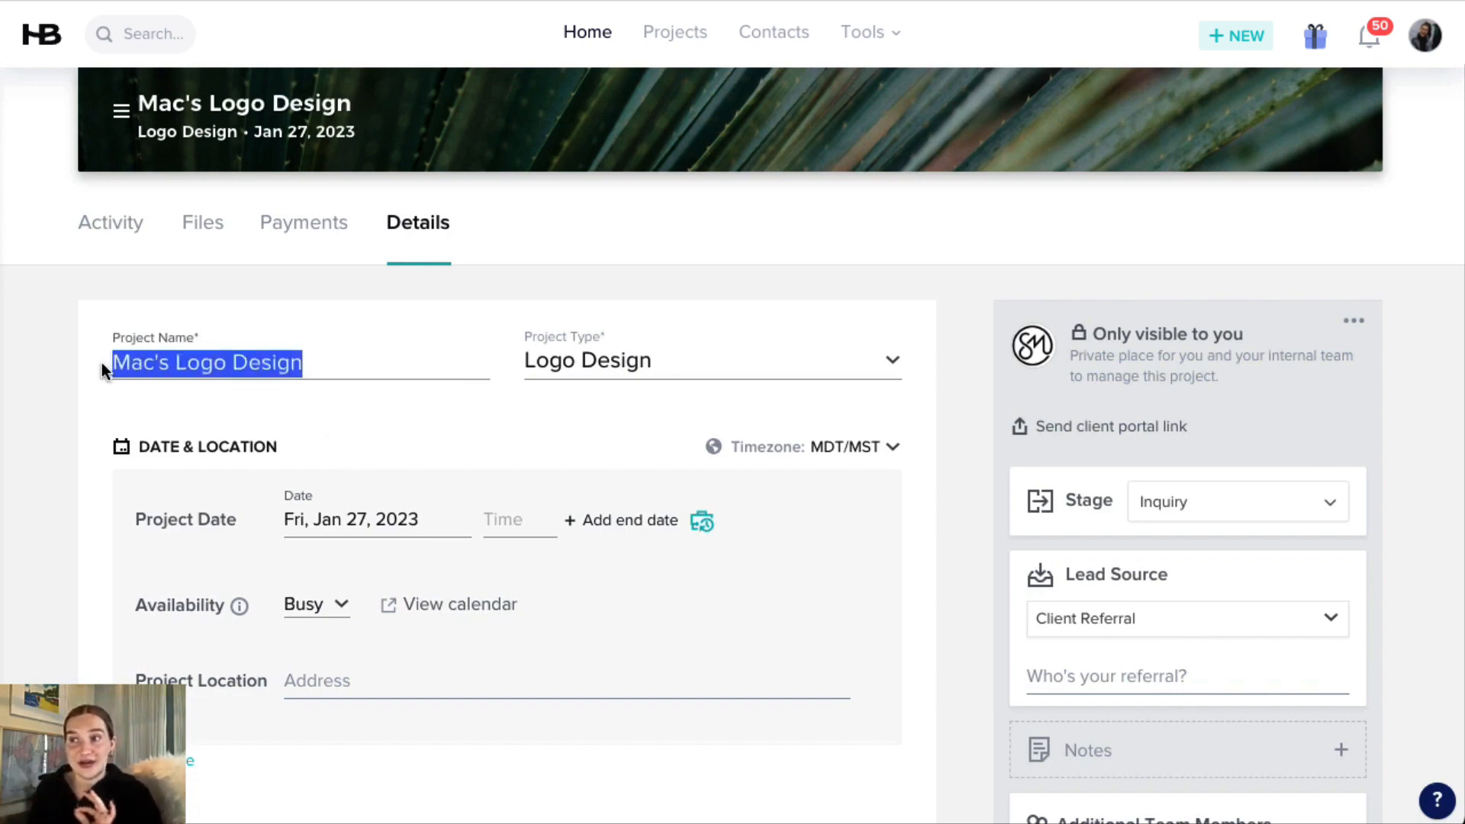
{"action": "left_click", "coordinate": [578, 374]}
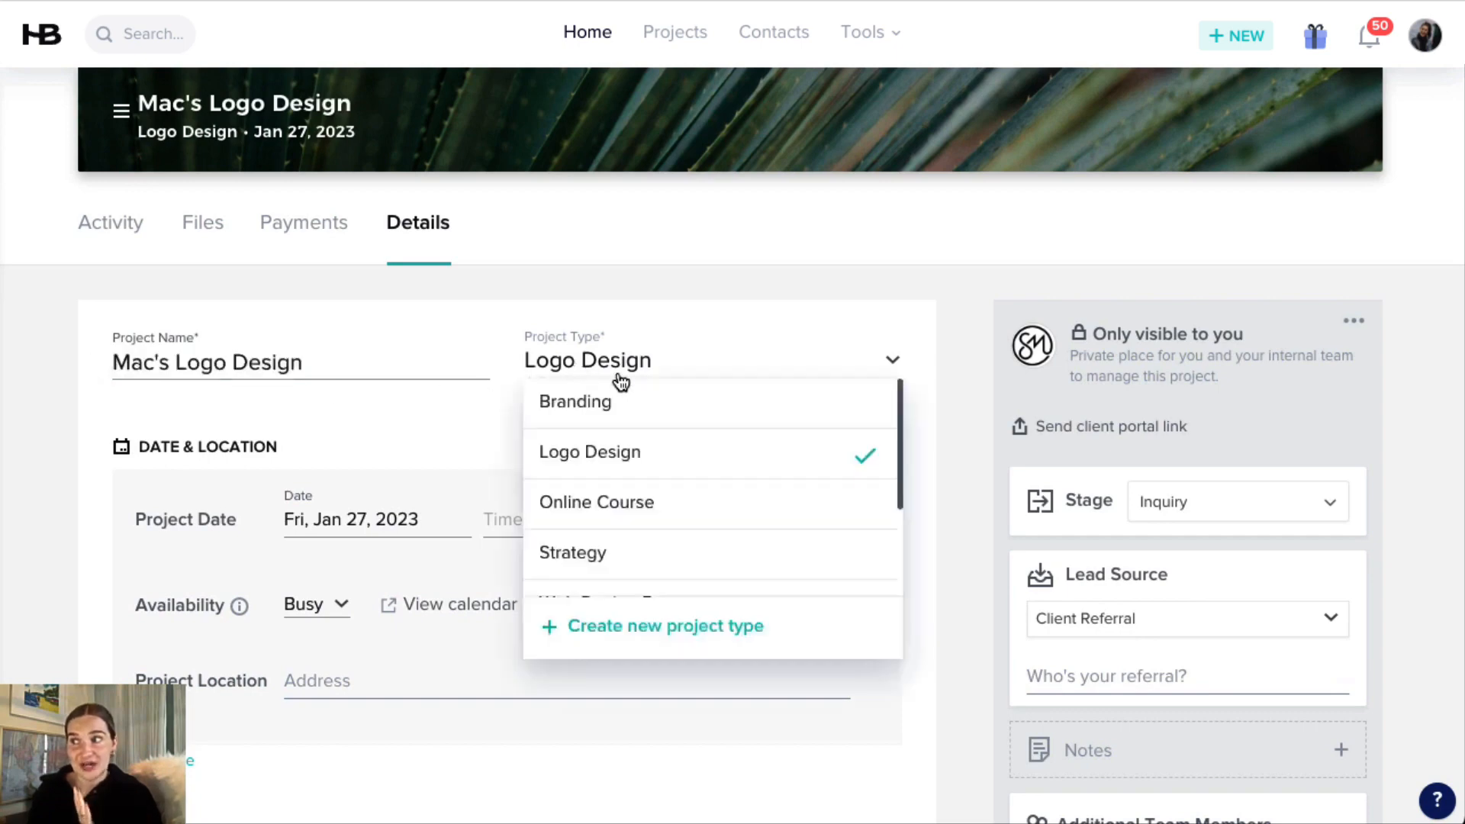
{"action": "left_click", "coordinate": [405, 450]}
{"action": "left_click", "coordinate": [361, 515]}
{"action": "left_click", "coordinate": [584, 561]}
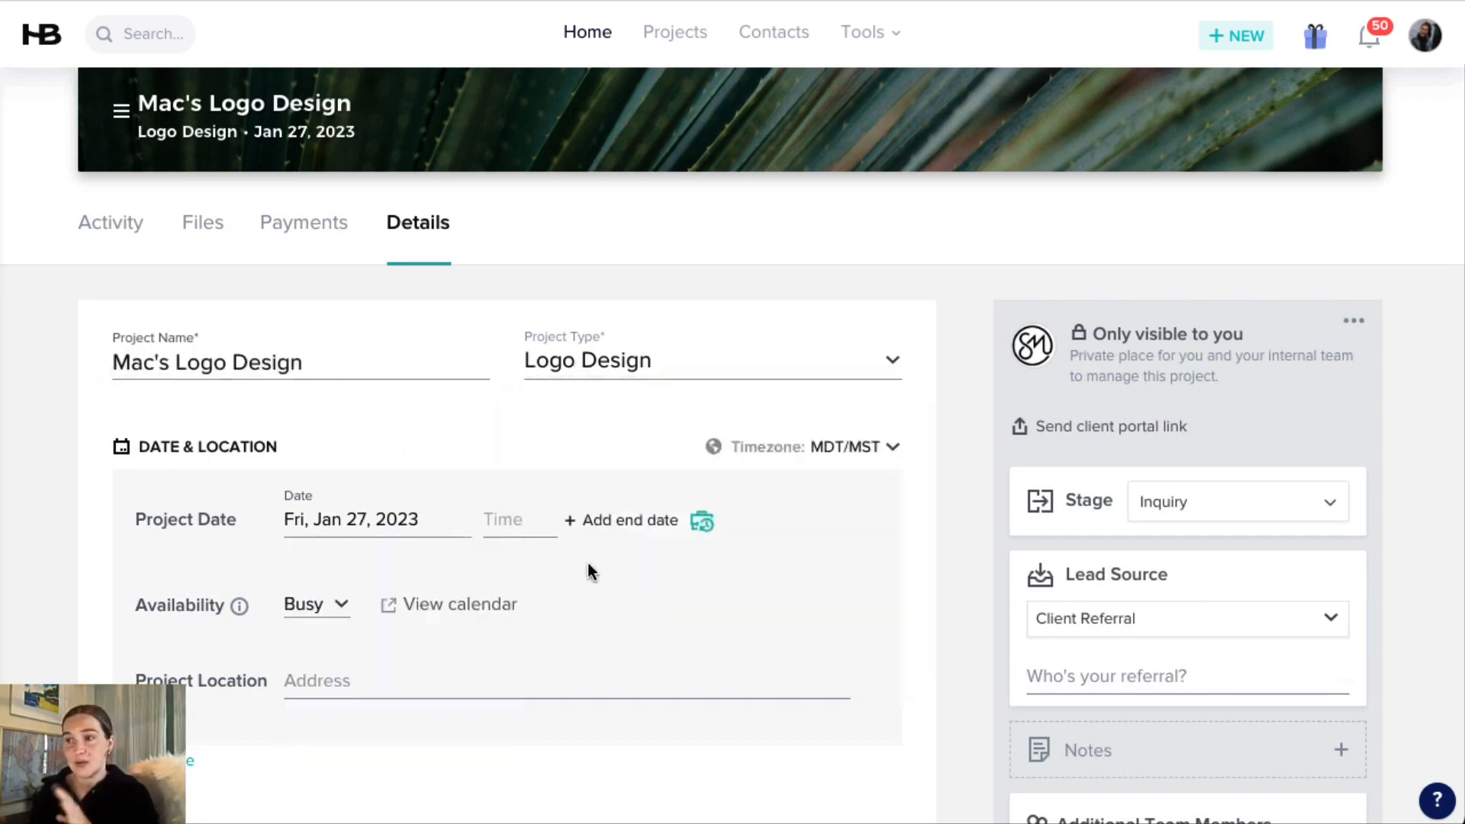
View the pipeline stage options available for the logo design project, and return to the project header.
{"action": "scroll", "coordinate": [698, 496], "scroll_direction": "down", "scroll_amount": 1}
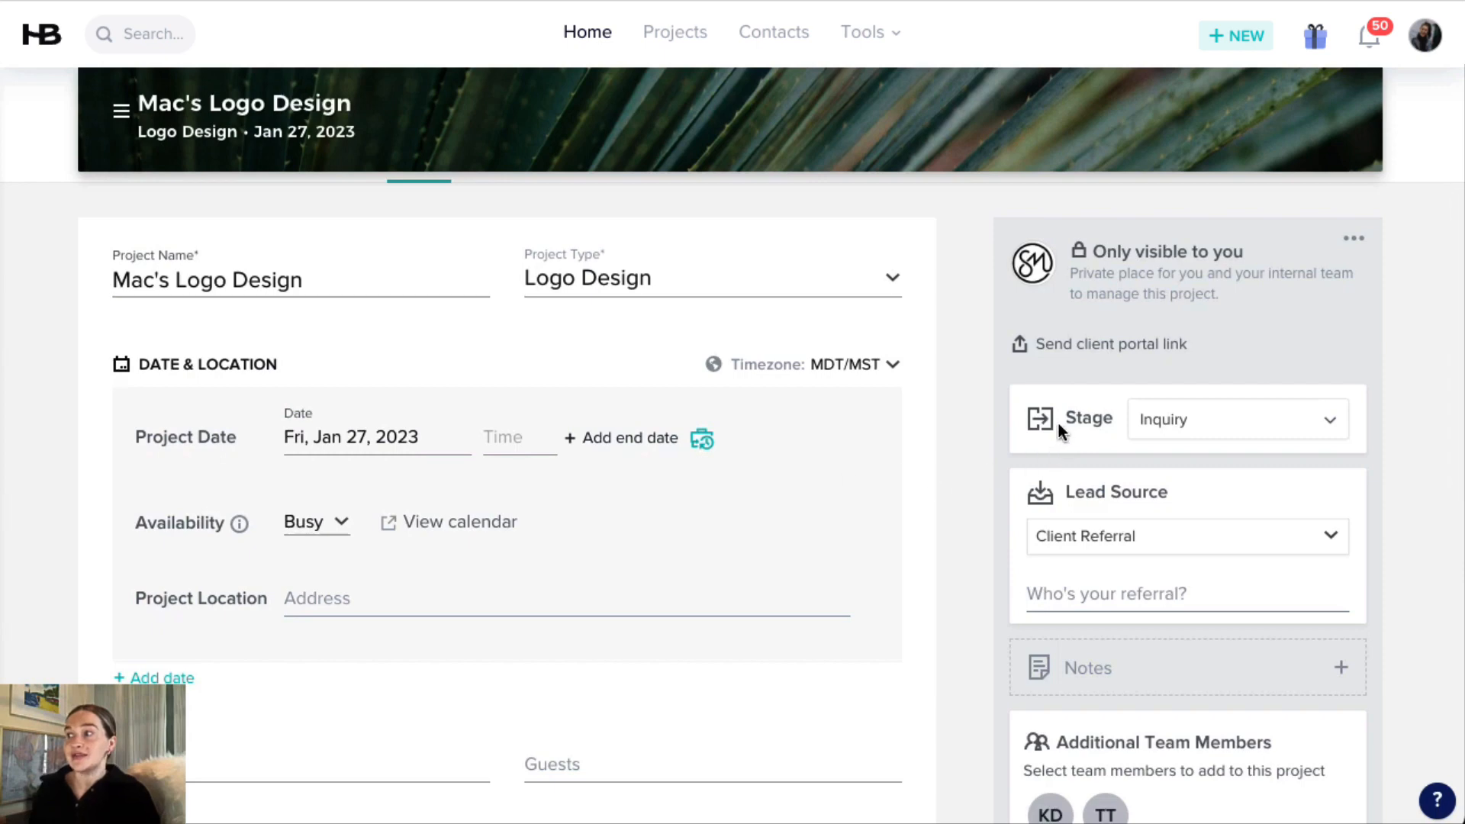
{"action": "left_click", "coordinate": [1178, 430]}
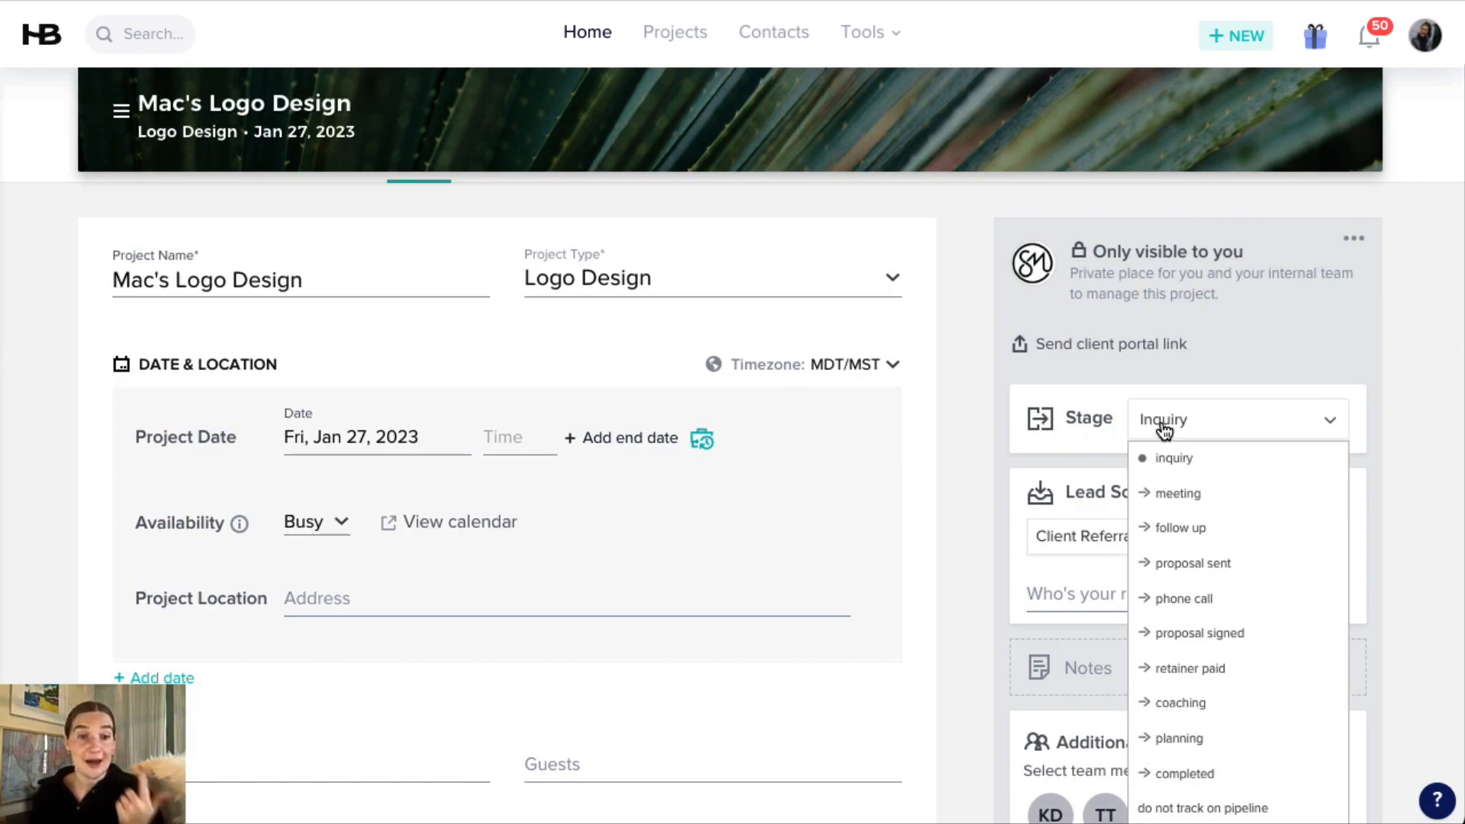
{"action": "scroll", "coordinate": [468, 546], "scroll_direction": "up", "scroll_amount": 5}
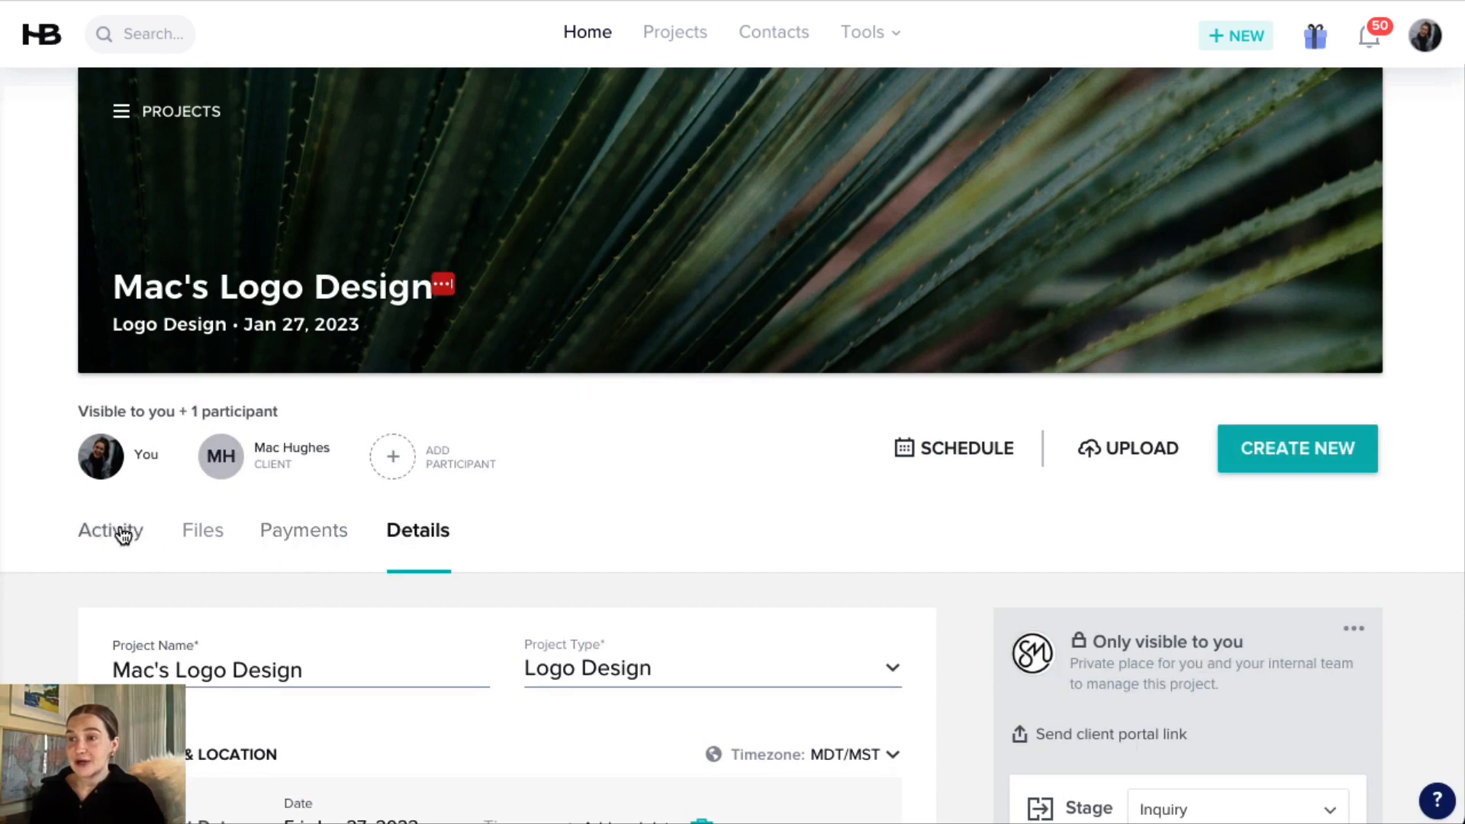
View the project's Activity, Files and Payments sections in turn.
{"action": "scroll", "coordinate": [122, 527], "scroll_direction": "down", "scroll_amount": 1}
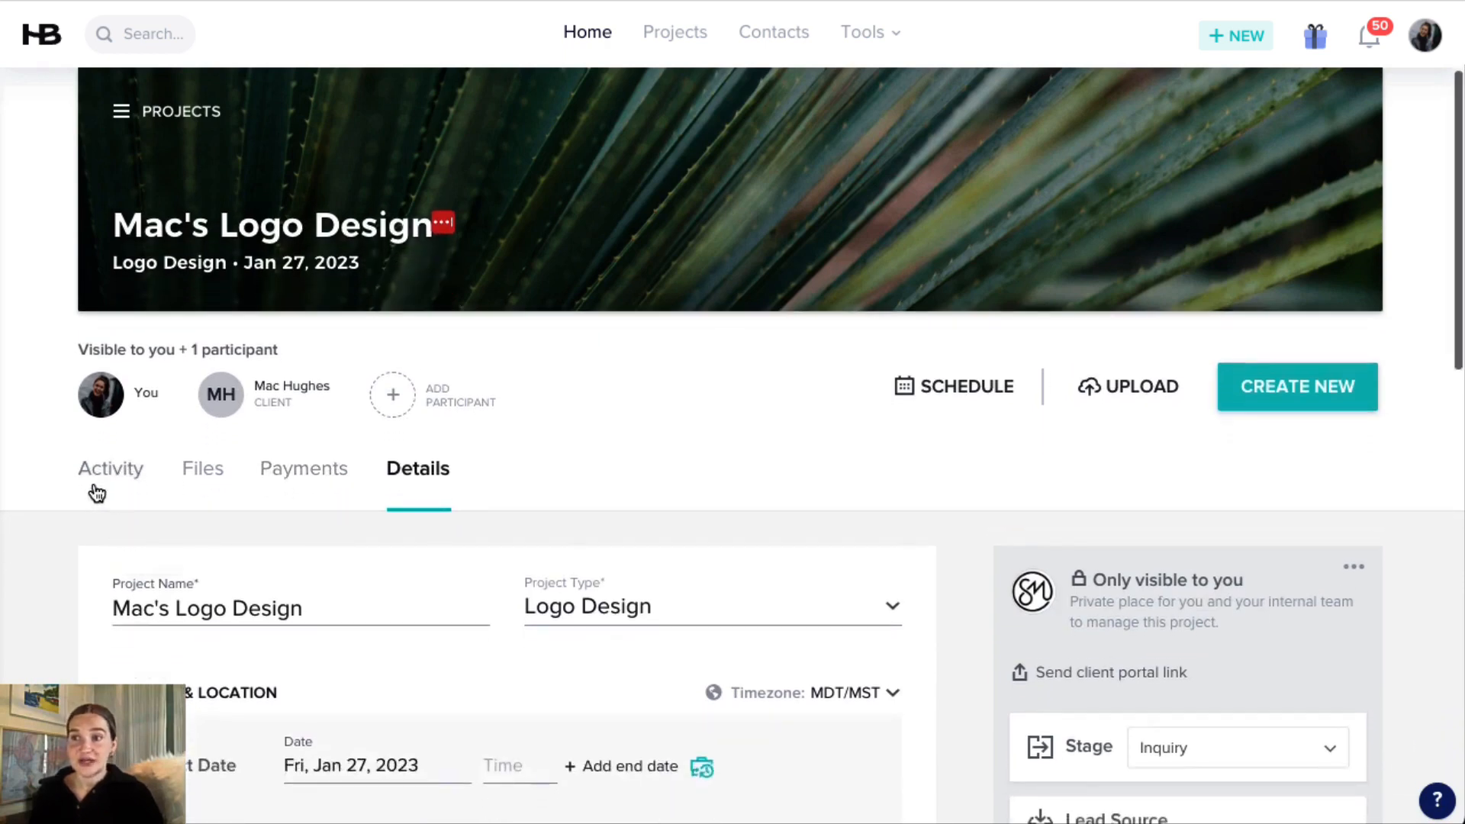
{"action": "left_click", "coordinate": [108, 473]}
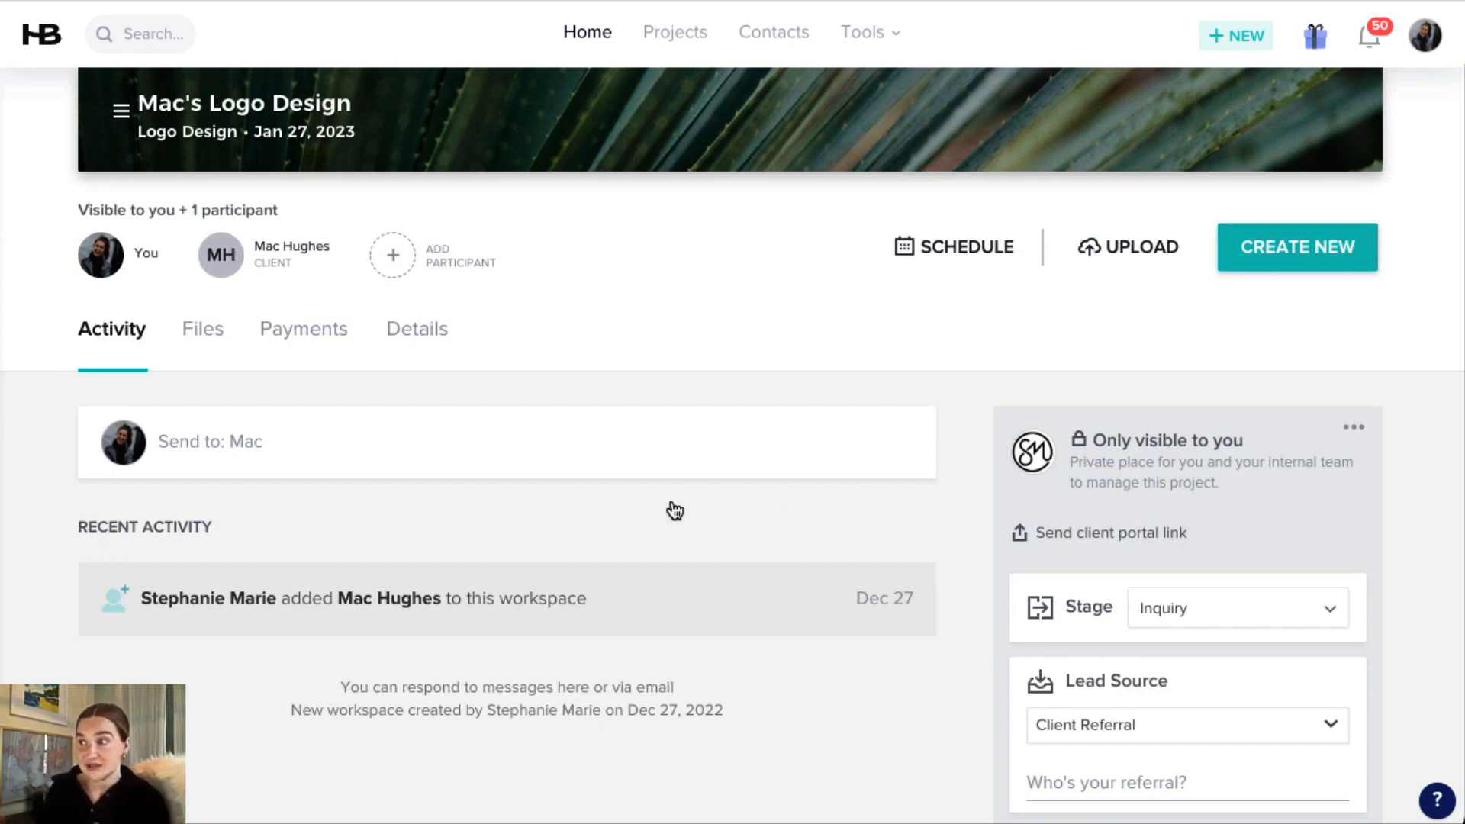
{"action": "left_click", "coordinate": [207, 341]}
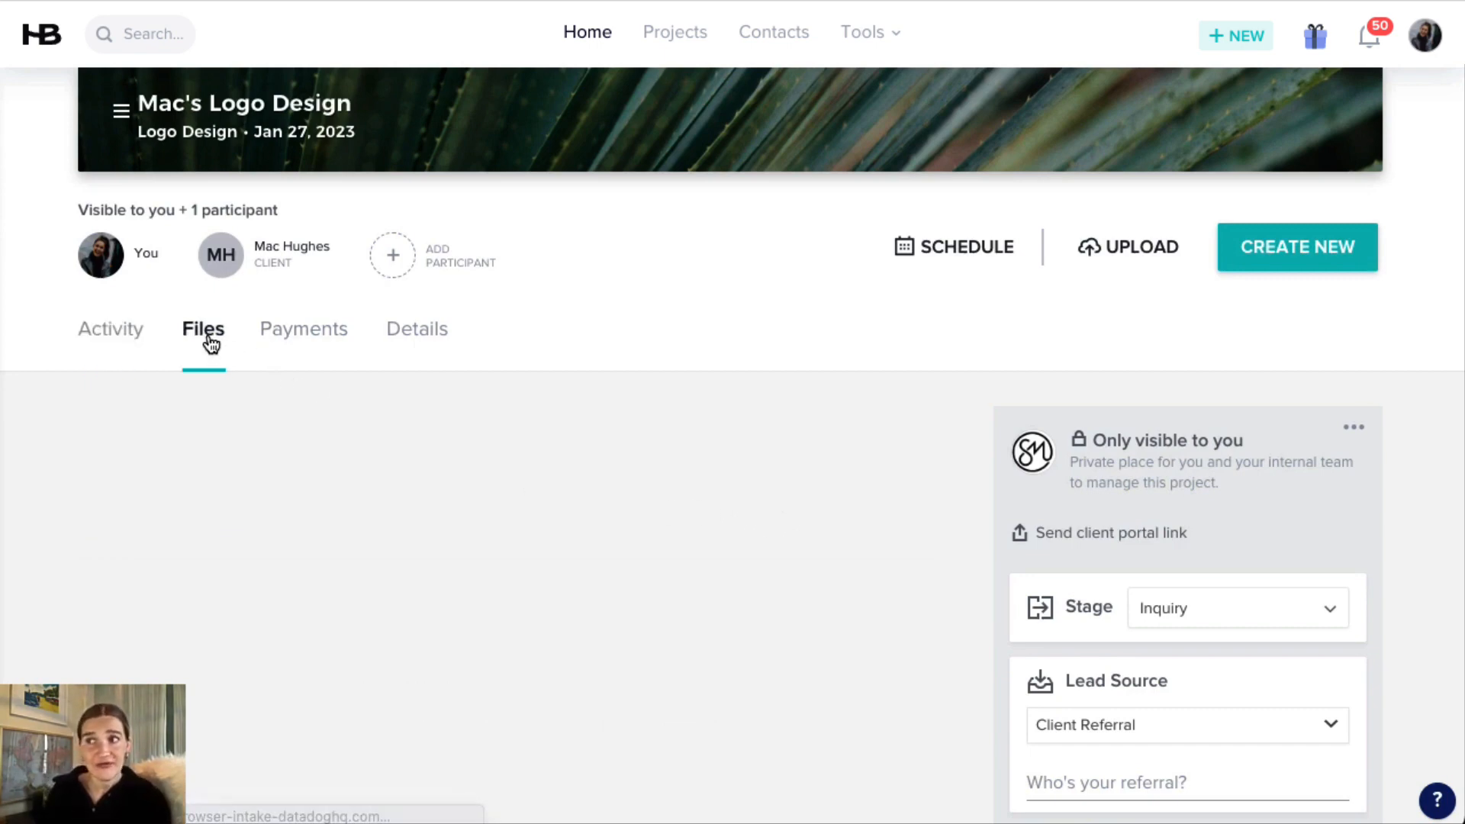
{"action": "left_click", "coordinate": [309, 334]}
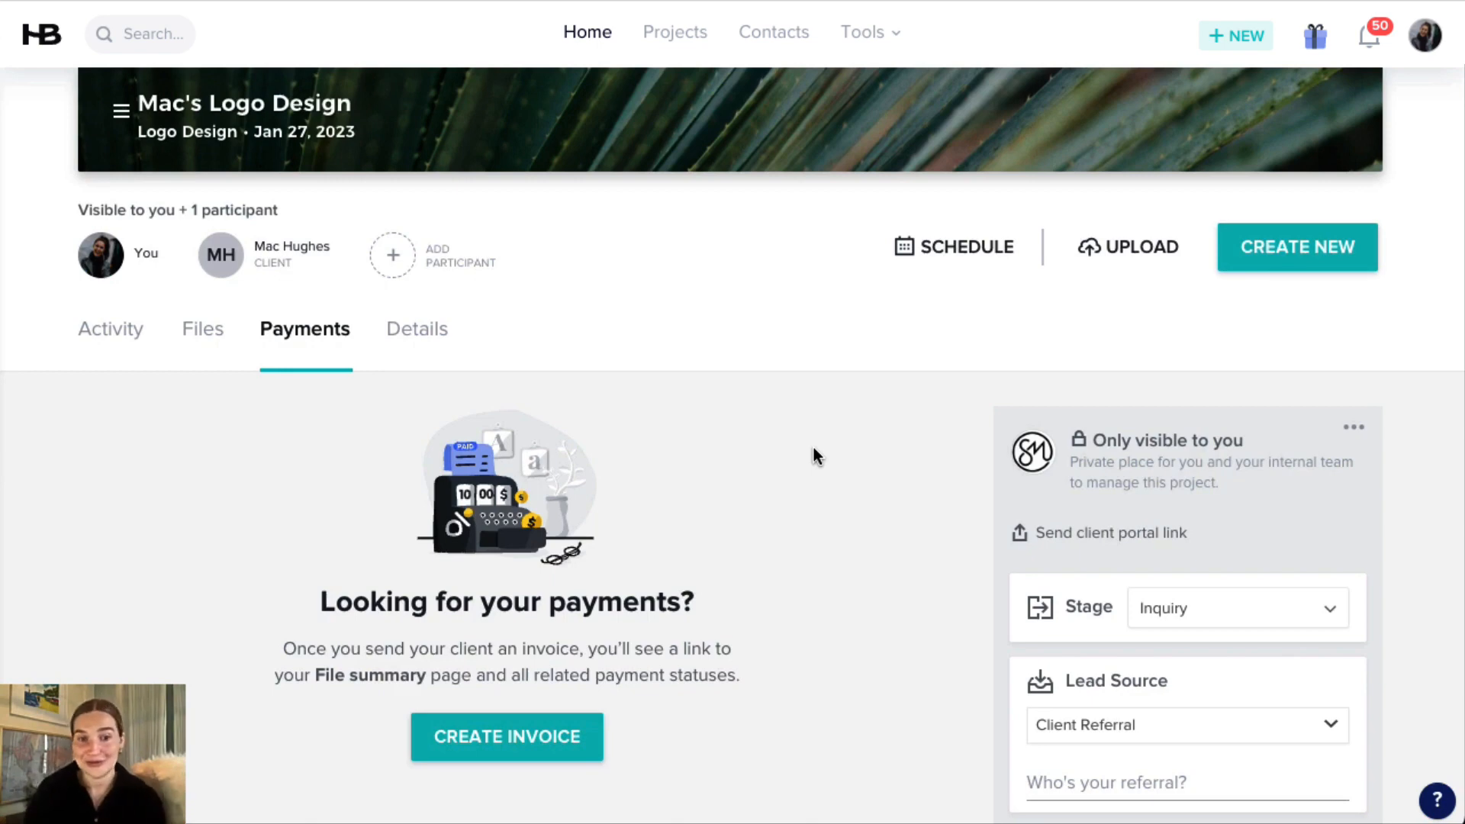
Create a smart file in the project from the "Proposals for Business Consultants and Coaches" template, filtering templates by Invoice and Contract.
{"action": "left_click", "coordinate": [1295, 259]}
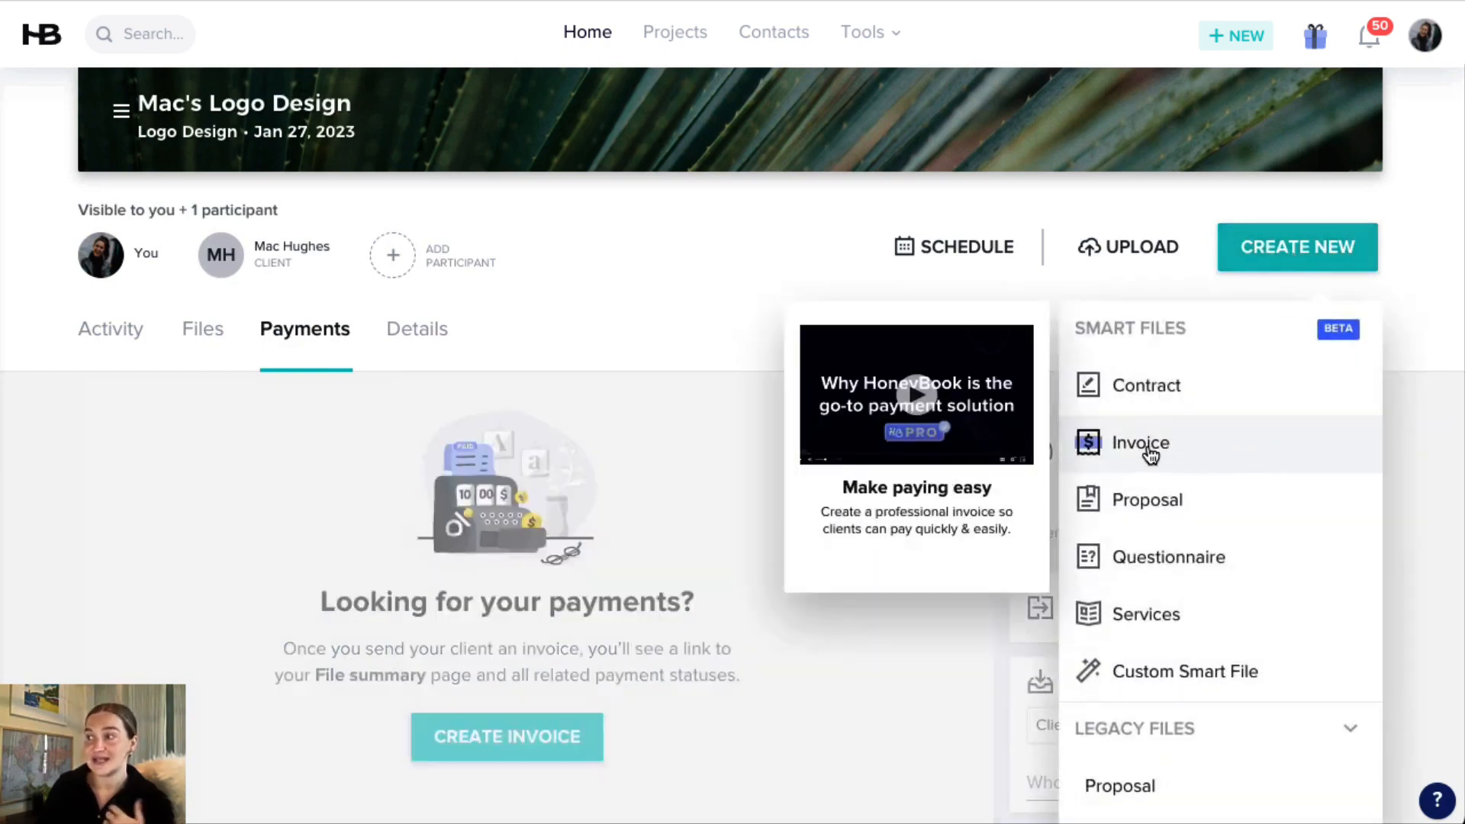
{"action": "left_click", "coordinate": [1148, 452]}
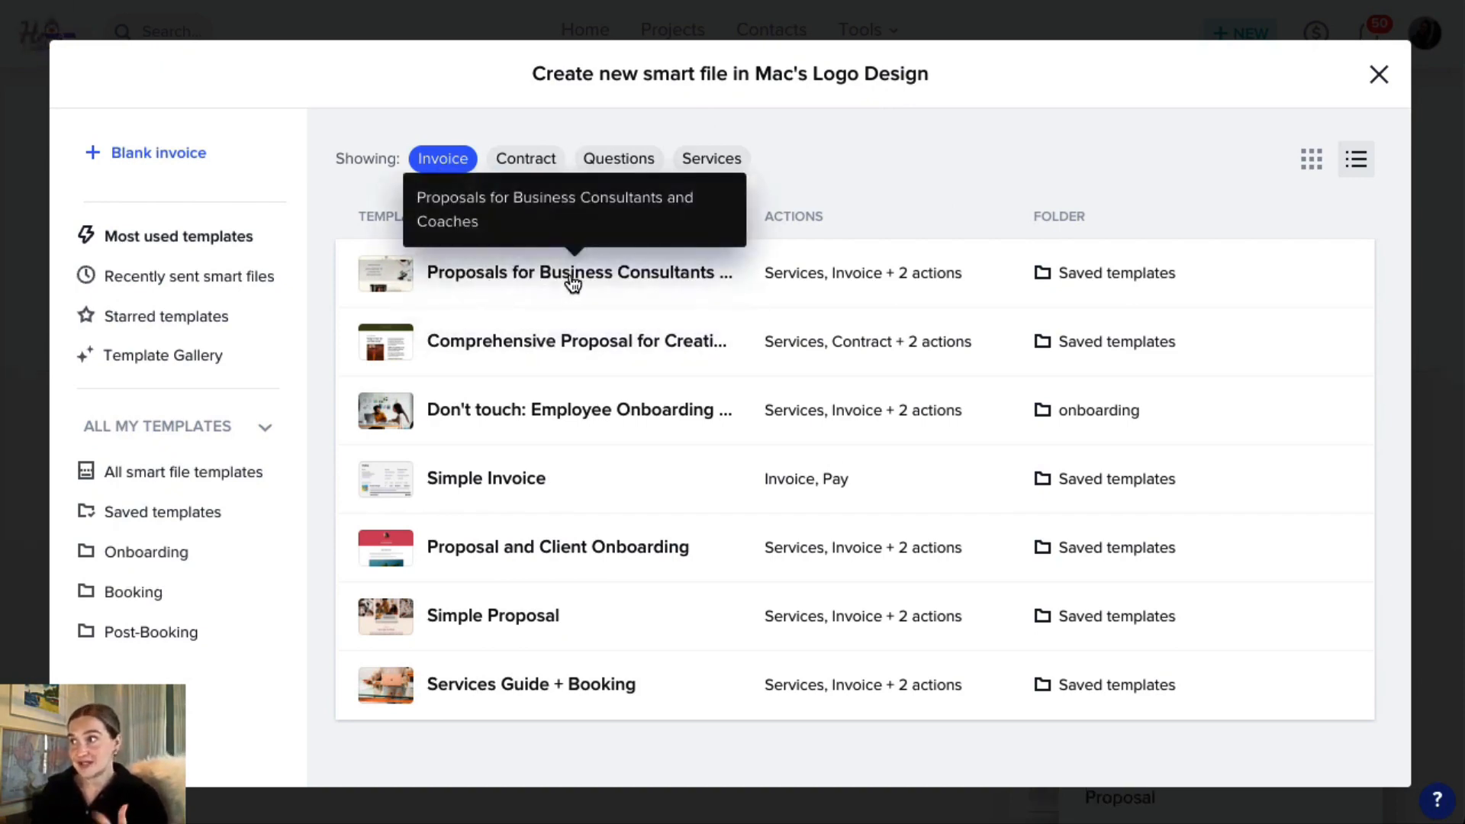
{"action": "left_click", "coordinate": [525, 160]}
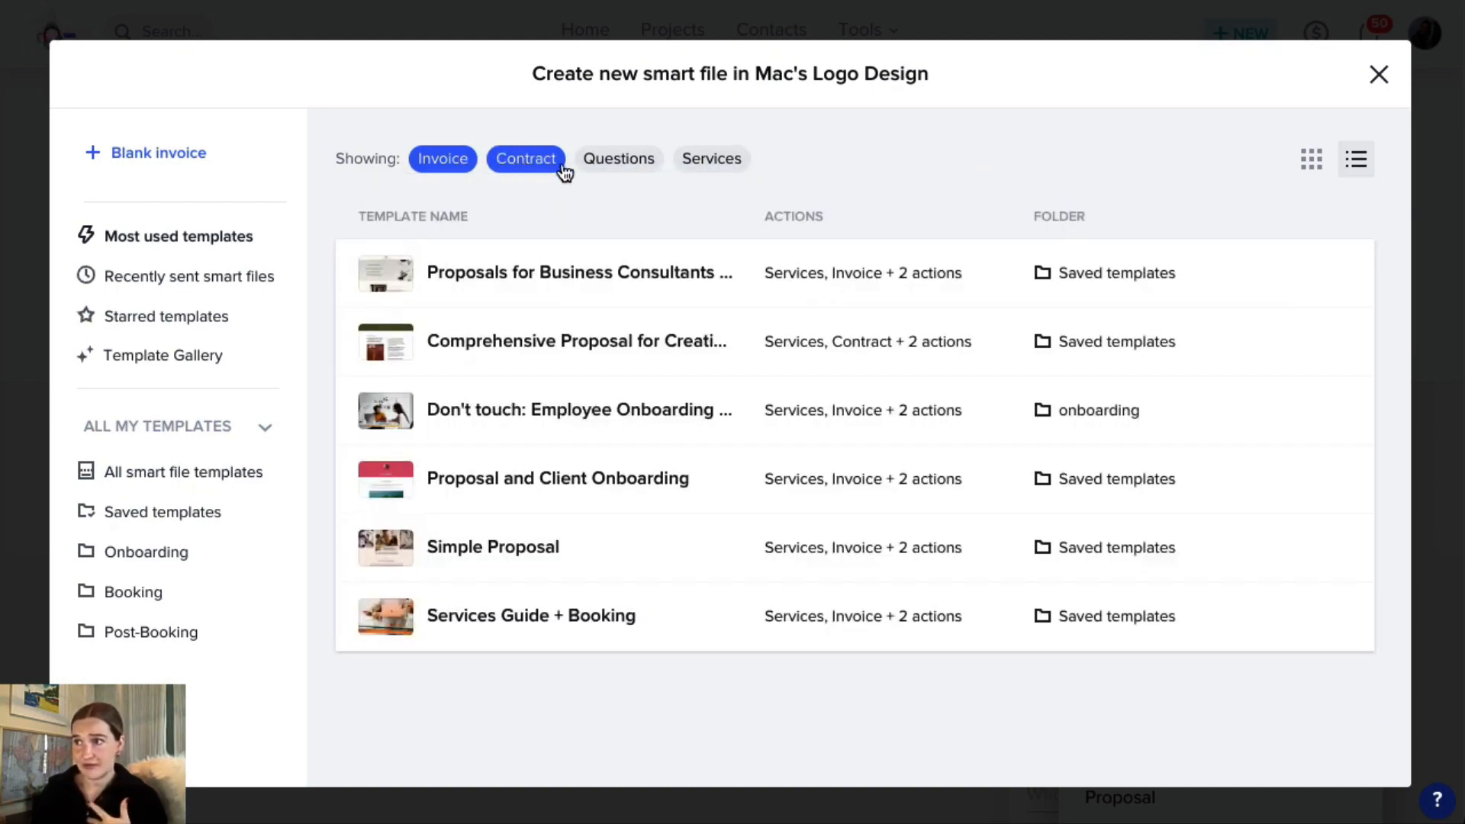
{"action": "left_click", "coordinate": [581, 275]}
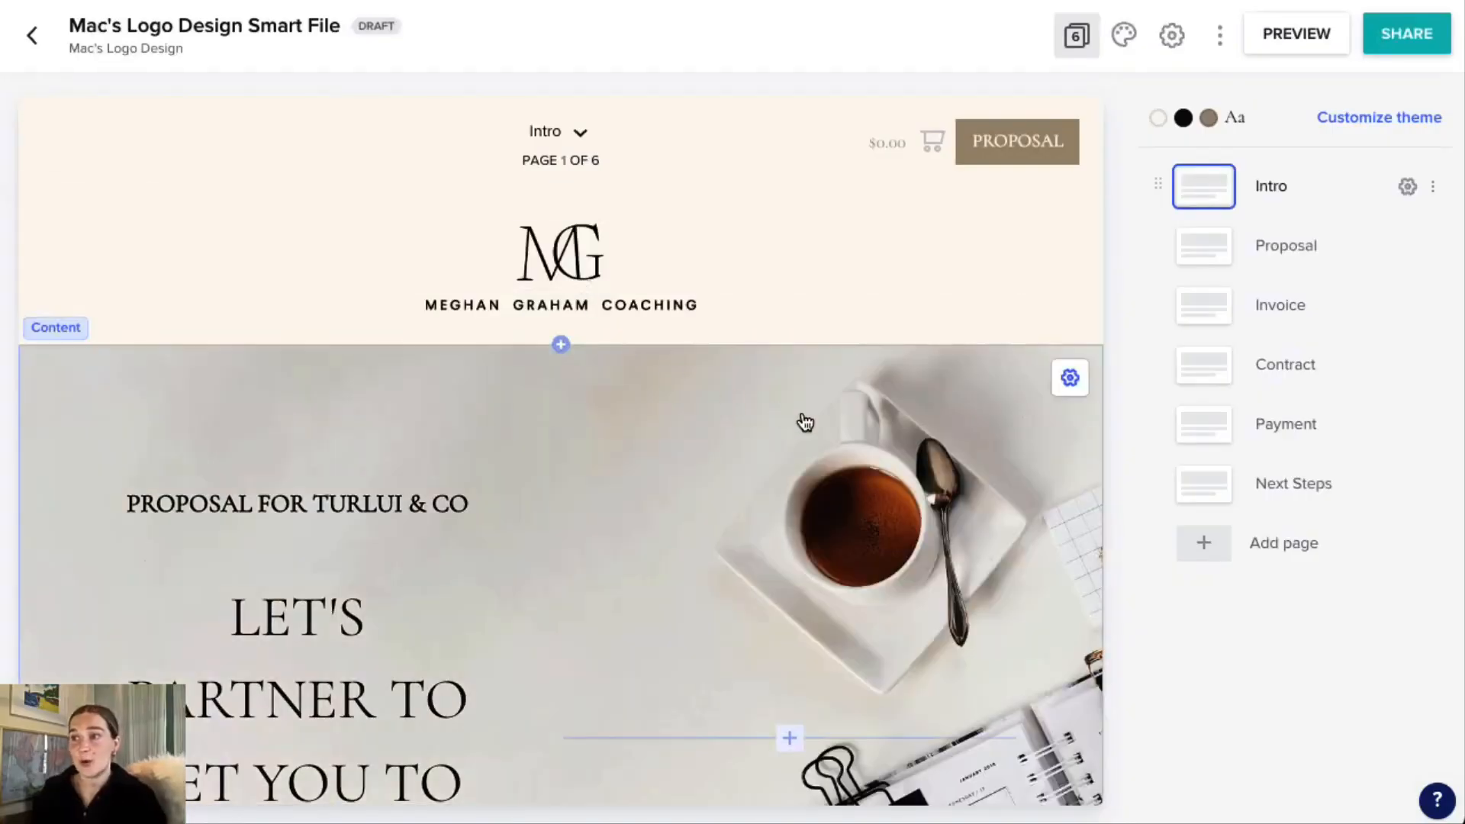
Read through the smart file's Intro page, from the proposal heading to the booking instructions.
{"action": "scroll", "coordinate": [900, 420], "scroll_direction": "down", "scroll_amount": 2}
{"action": "scroll", "coordinate": [901, 420], "scroll_direction": "down", "scroll_amount": 1}
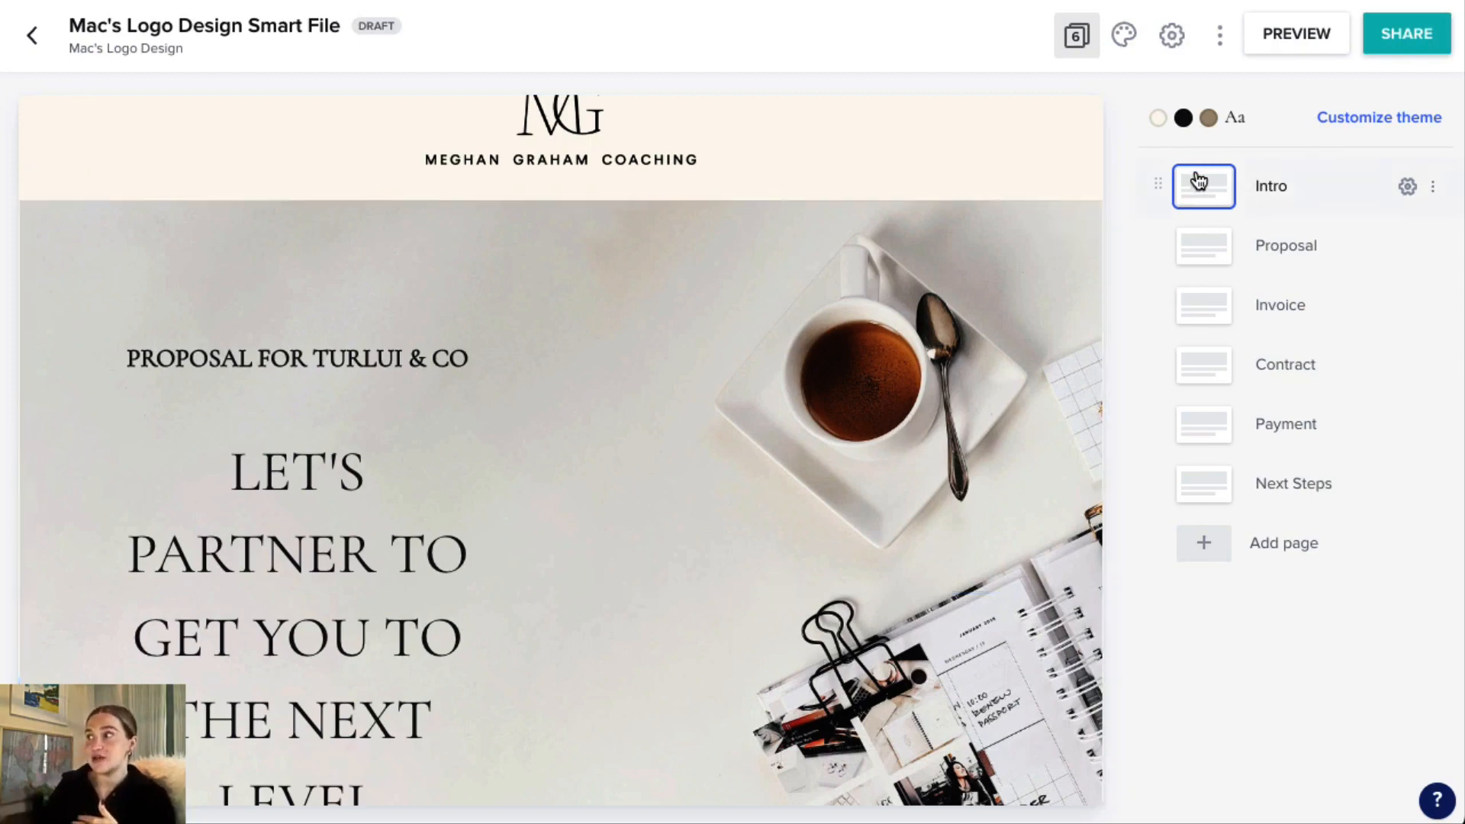
{"action": "scroll", "coordinate": [958, 353], "scroll_direction": "down", "scroll_amount": 12}
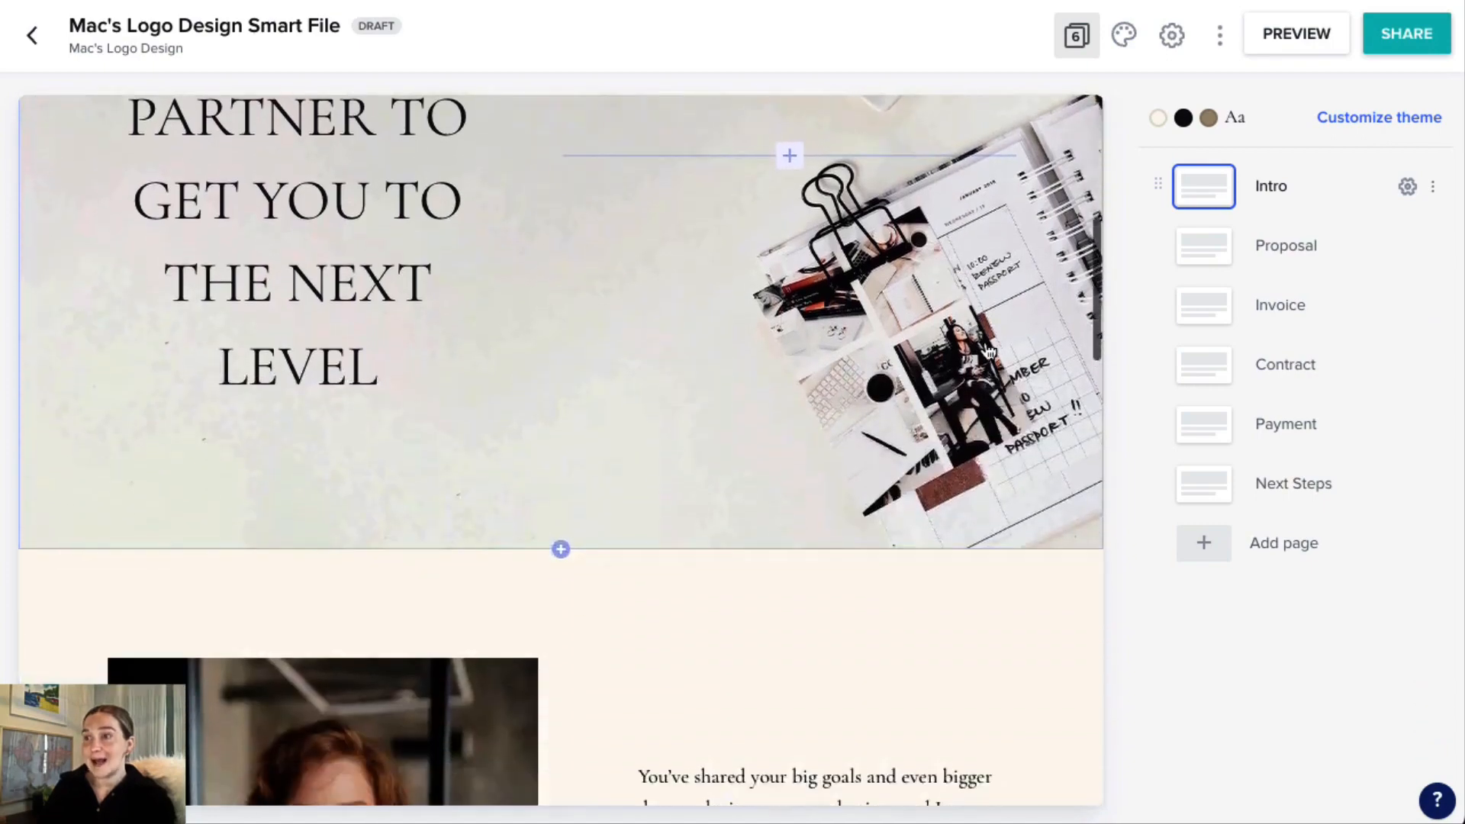
{"action": "scroll", "coordinate": [996, 357], "scroll_direction": "down", "scroll_amount": 6}
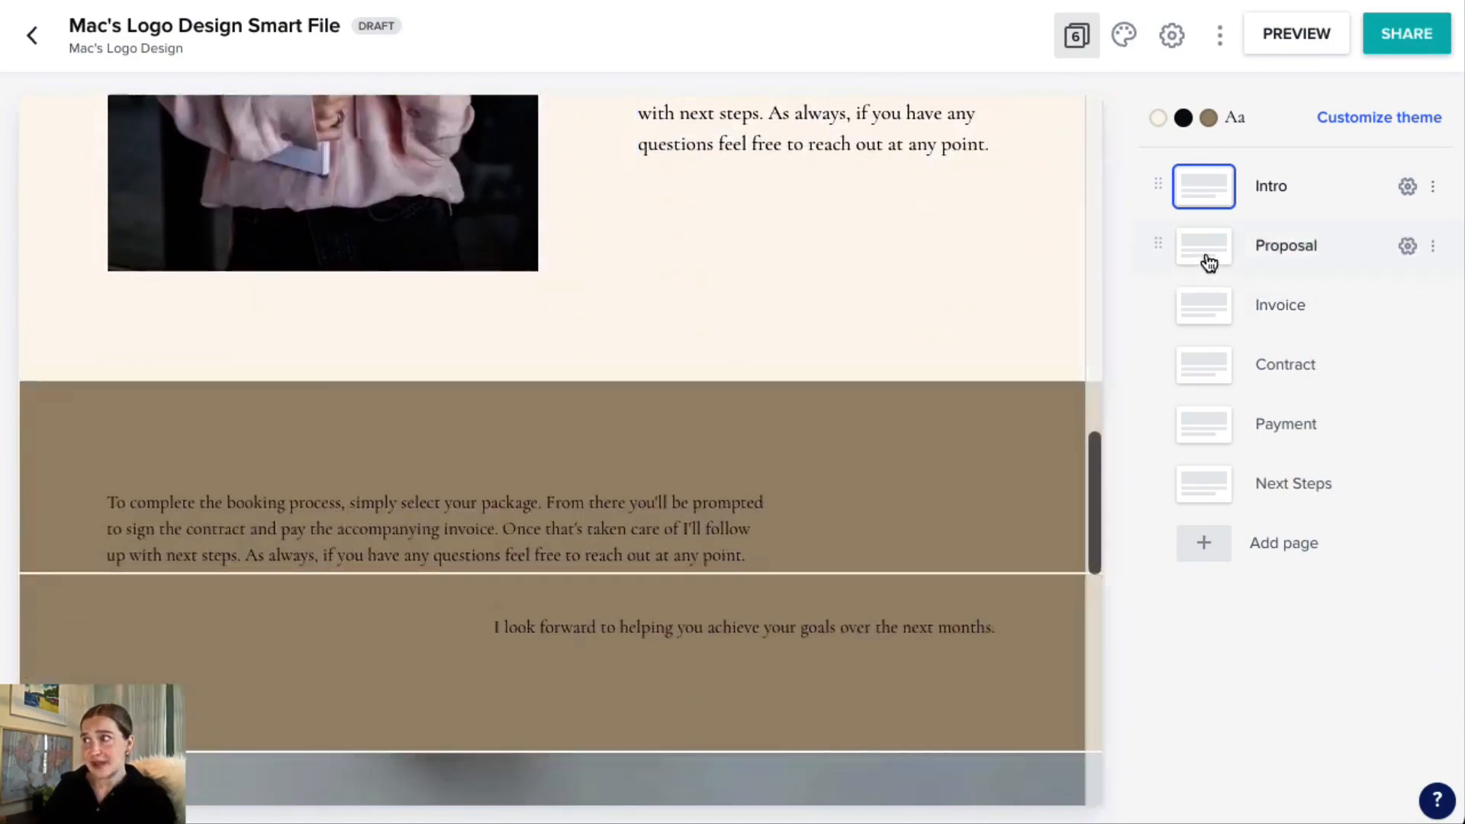
Delete the 1:1 Coaching Package service item from the smart file's Invoice page, together with its linked service block on page 2.
{"action": "left_click", "coordinate": [1206, 307]}
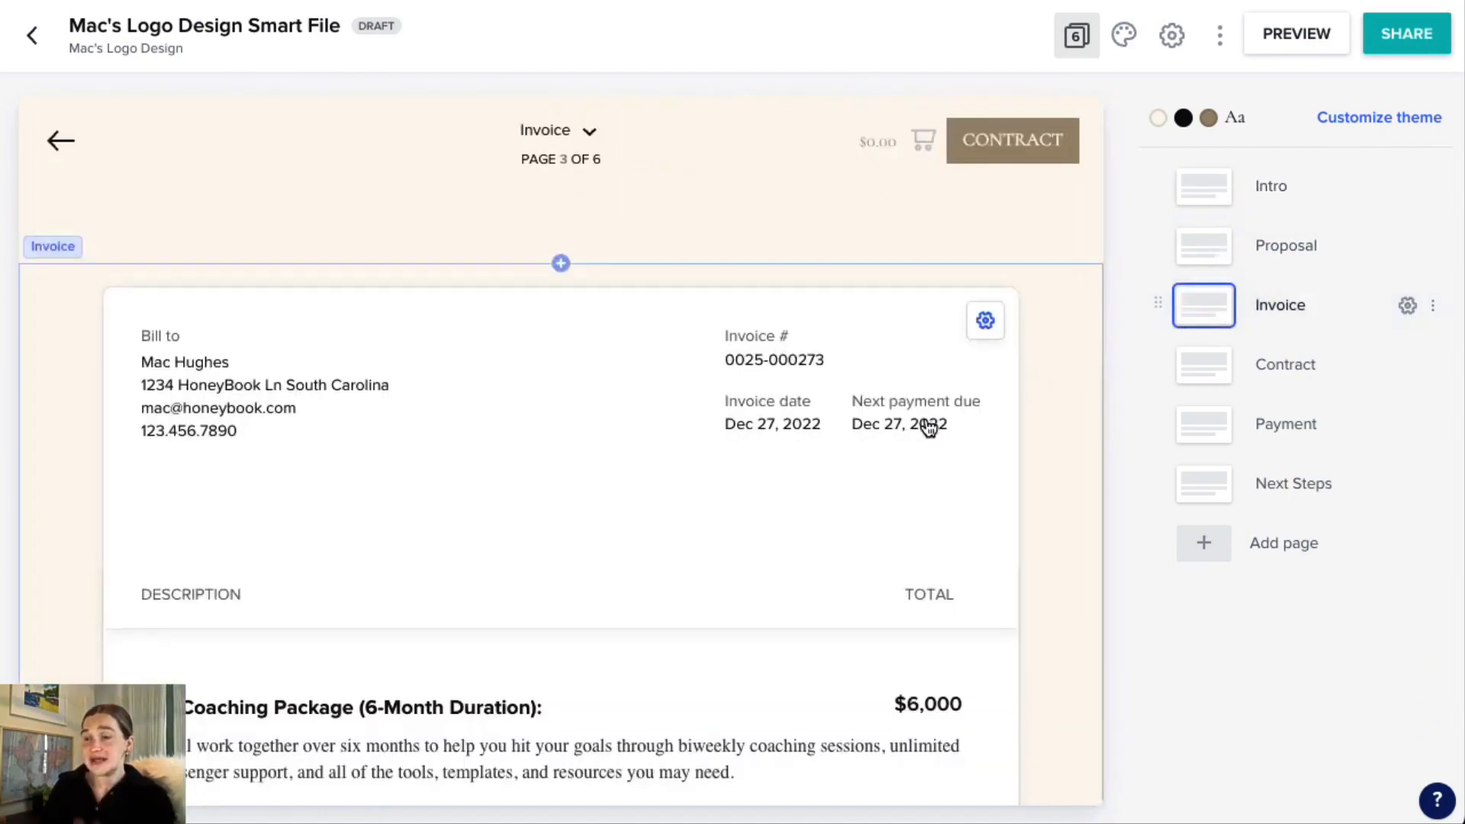
{"action": "scroll", "coordinate": [923, 423], "scroll_direction": "down", "scroll_amount": 5}
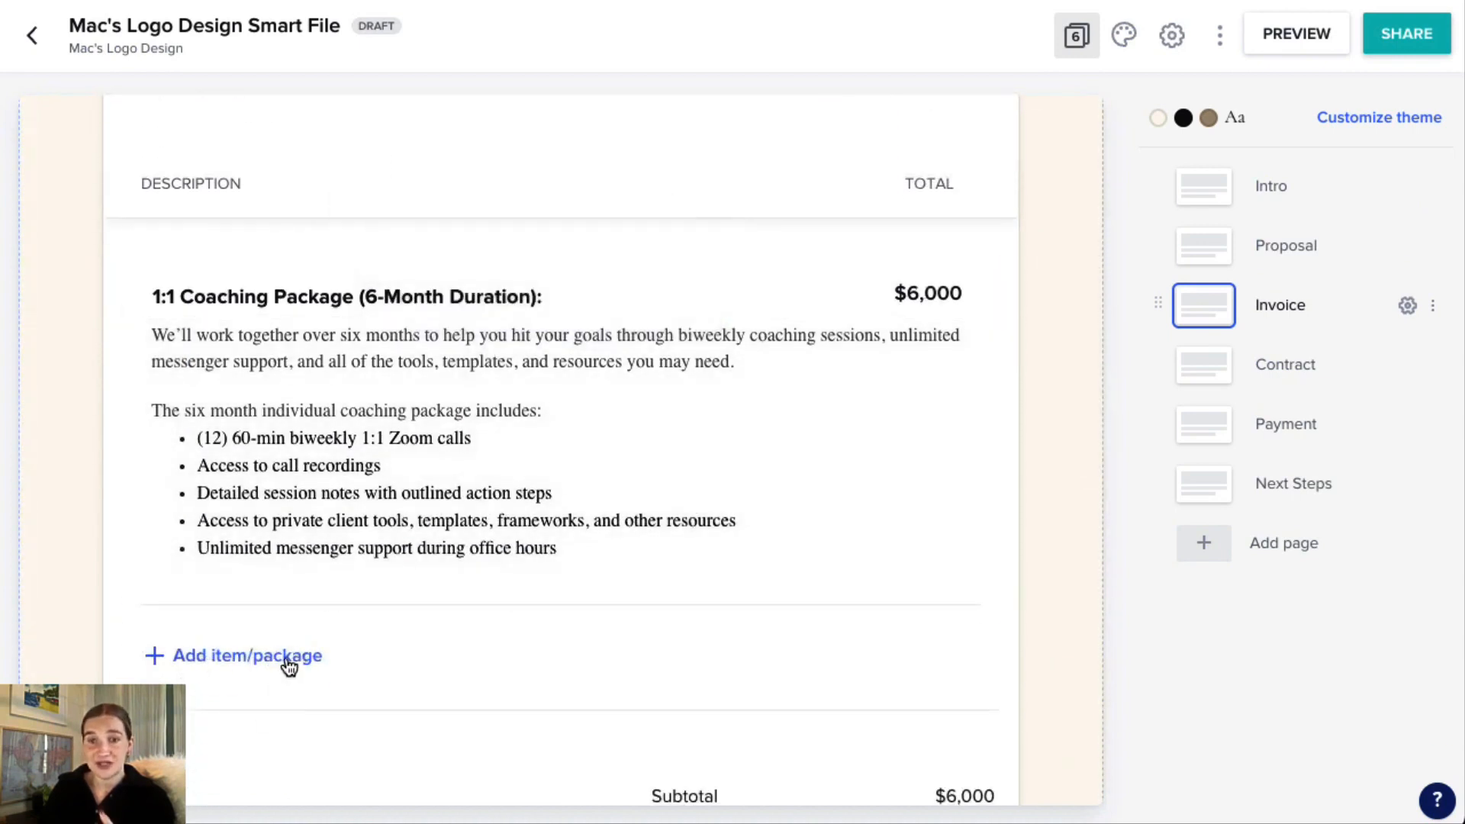
{"action": "scroll", "coordinate": [289, 666], "scroll_direction": "down", "scroll_amount": 1}
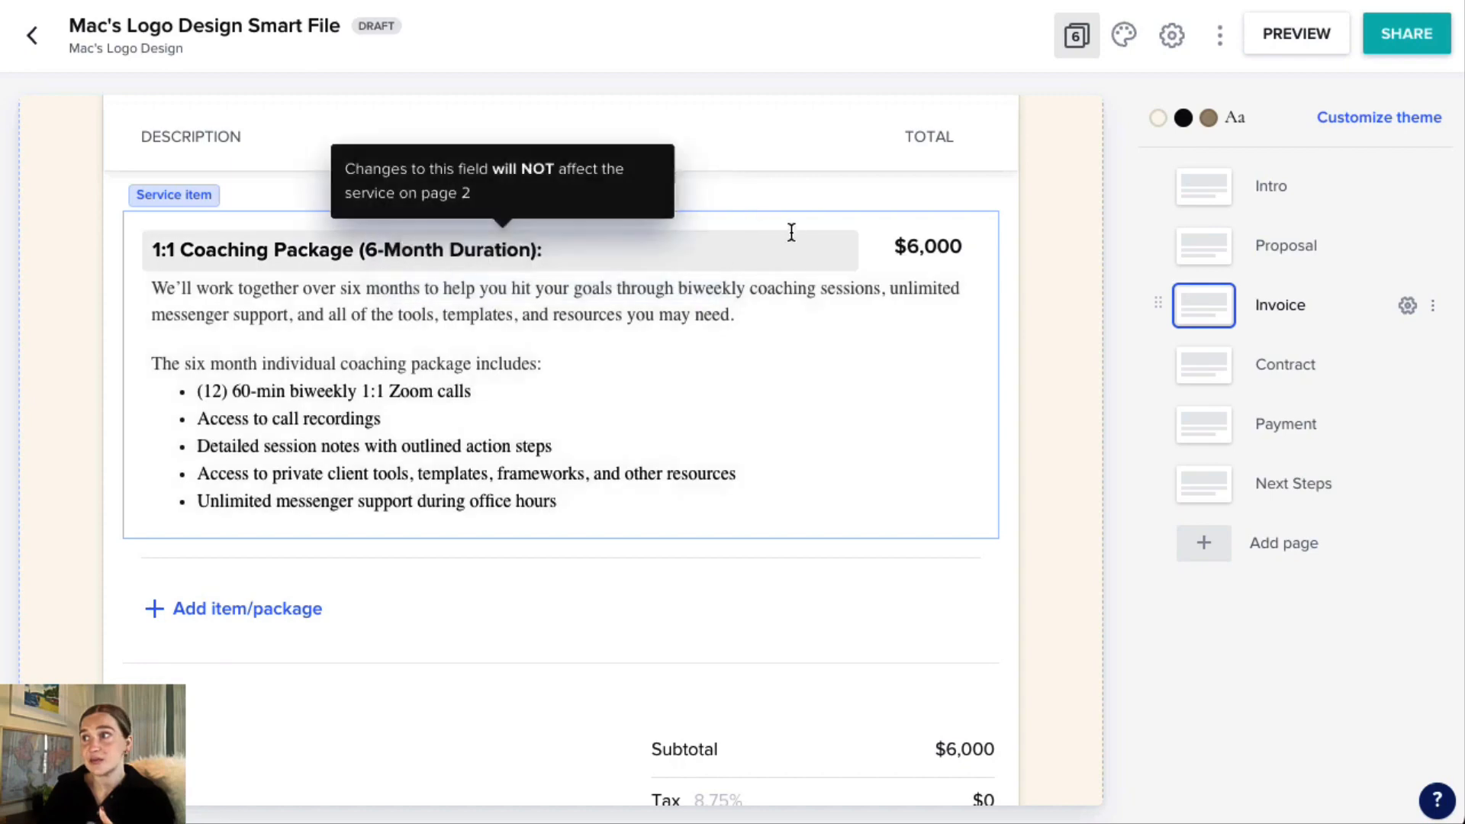
{"action": "left_click", "coordinate": [878, 240]}
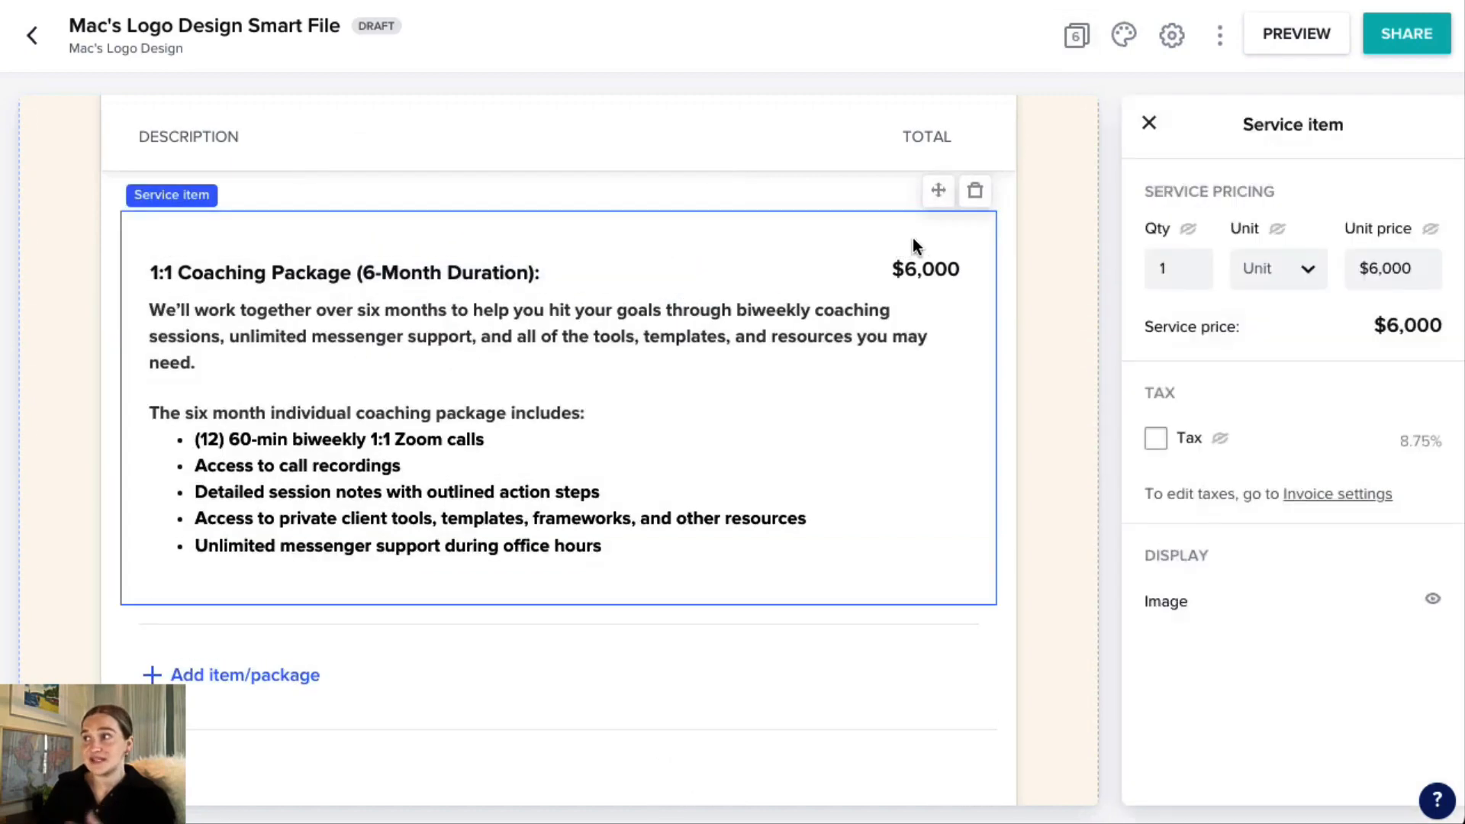
{"action": "left_click", "coordinate": [977, 194]}
{"action": "left_click", "coordinate": [708, 500]}
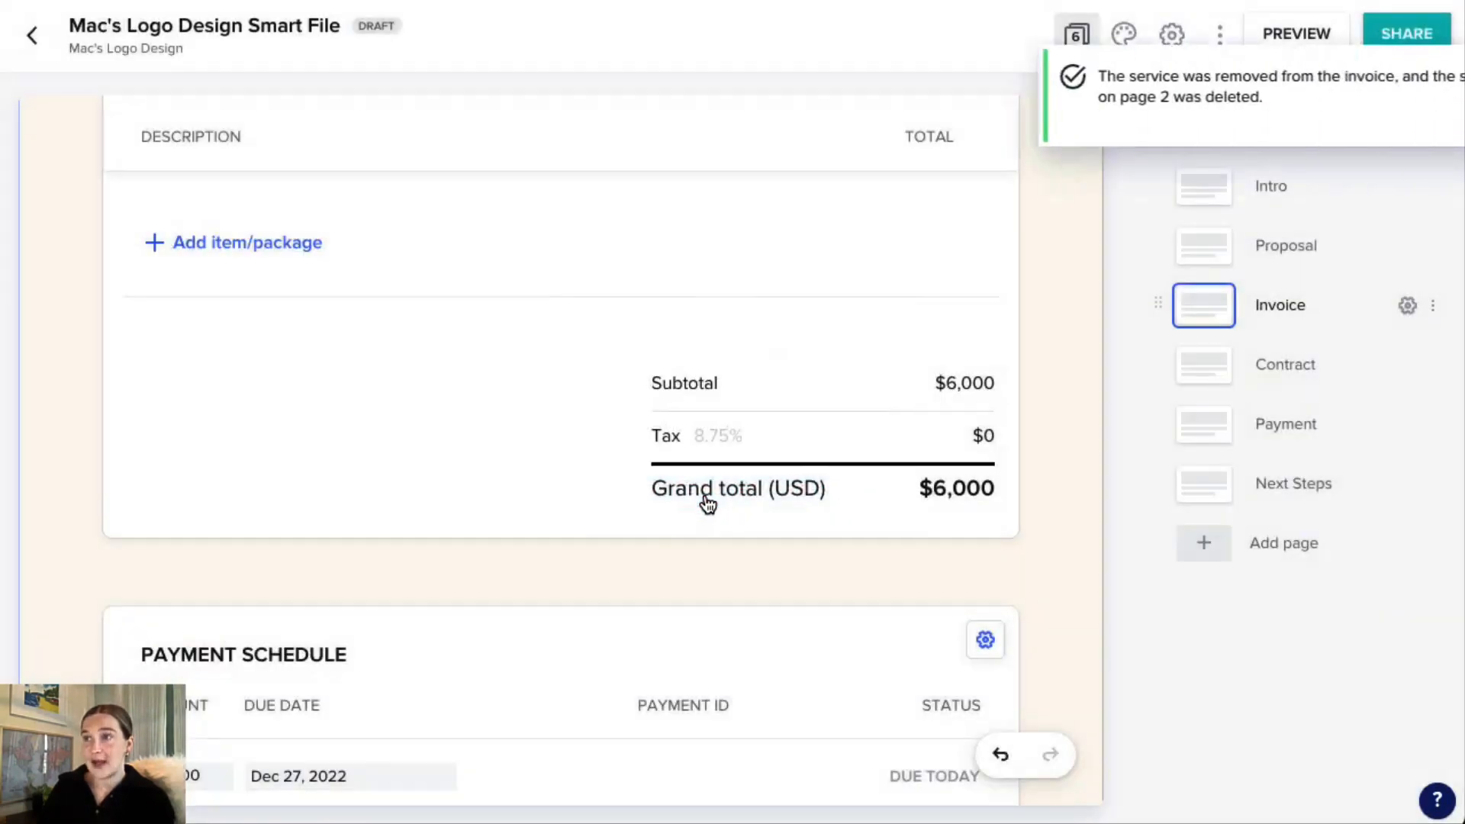
Add a new invoice service item using the recently sent "Custom Collection" package.
{"action": "left_click", "coordinate": [205, 244]}
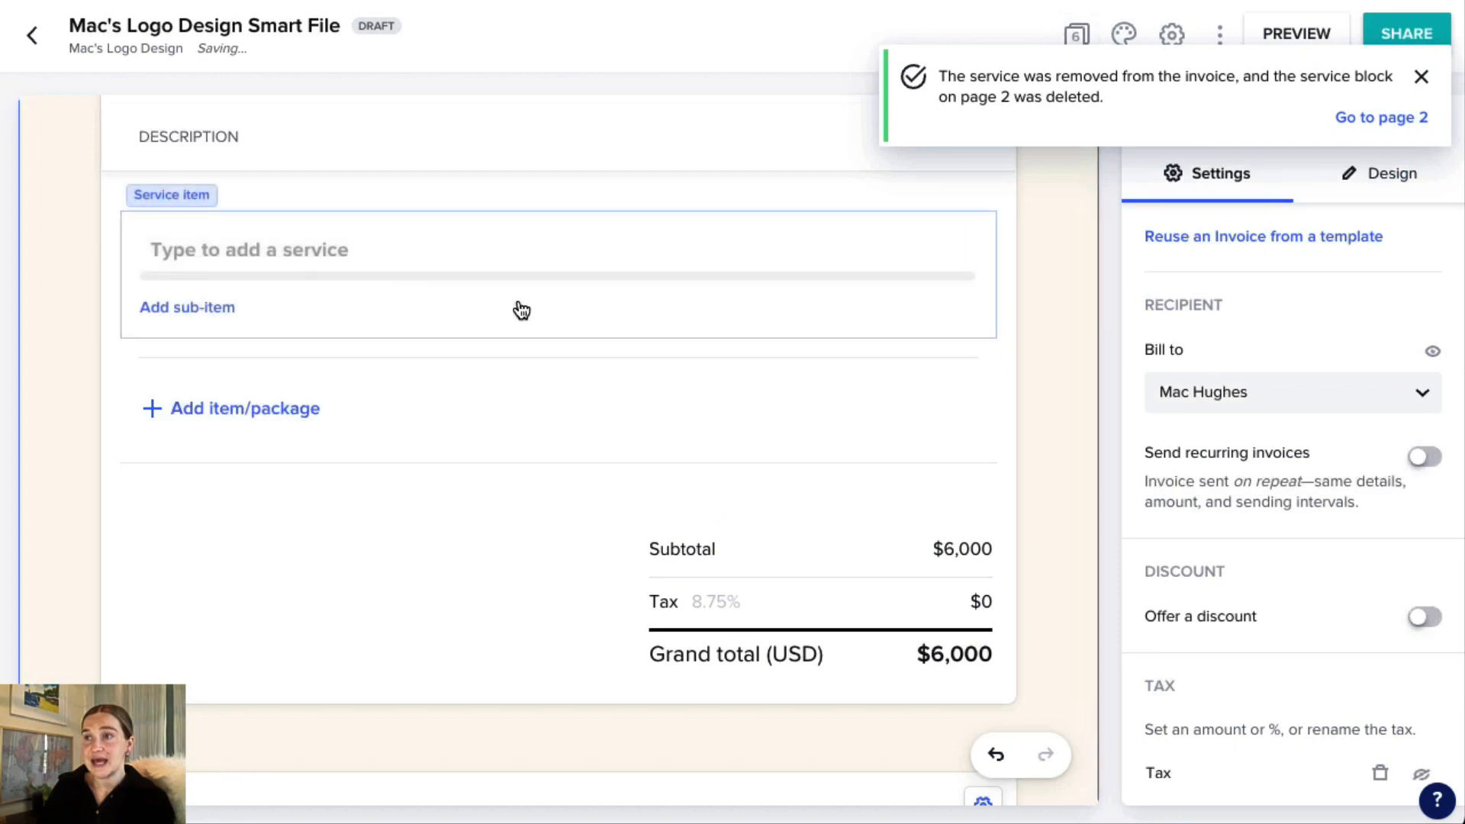
{"action": "left_click", "coordinate": [257, 253]}
{"action": "left_click", "coordinate": [386, 302]}
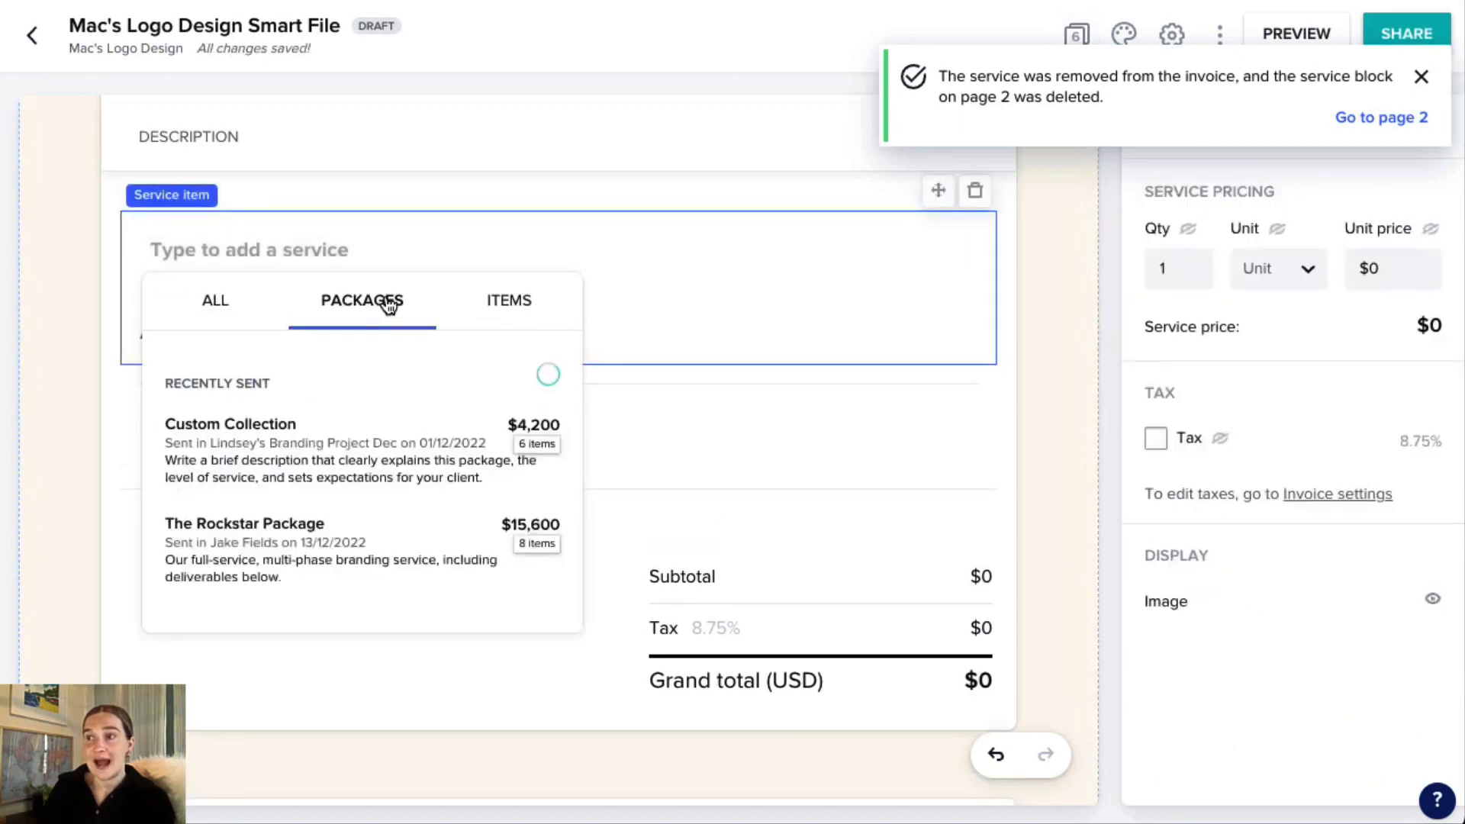
{"action": "left_click", "coordinate": [308, 460]}
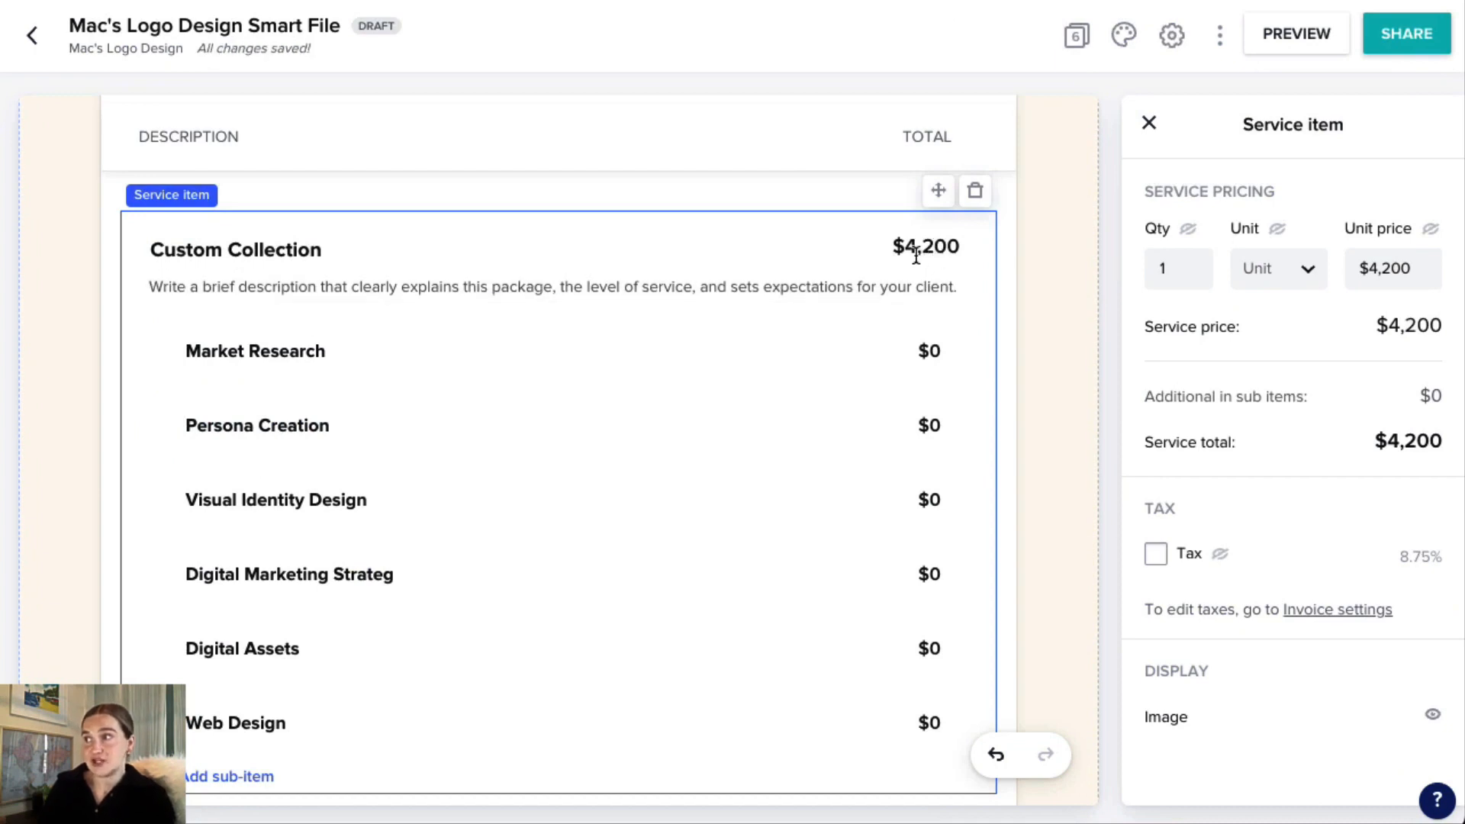
Set the unit price of the Custom Collection service item to $6,000.
{"action": "scroll", "coordinate": [915, 256], "scroll_direction": "down", "scroll_amount": 1}
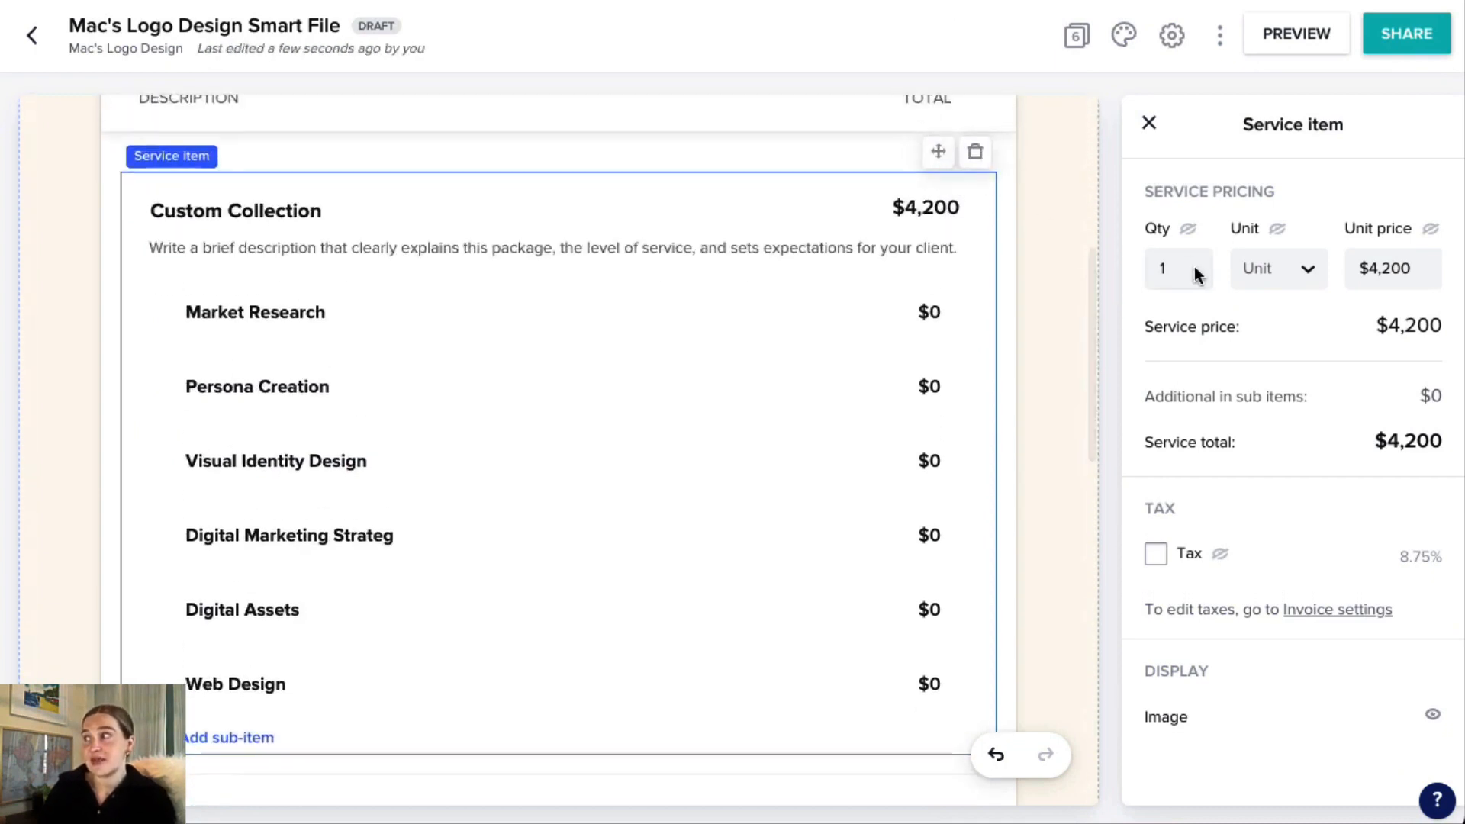
{"action": "double_click", "coordinate": [1388, 268]}
{"action": "type", "text": "6000"}
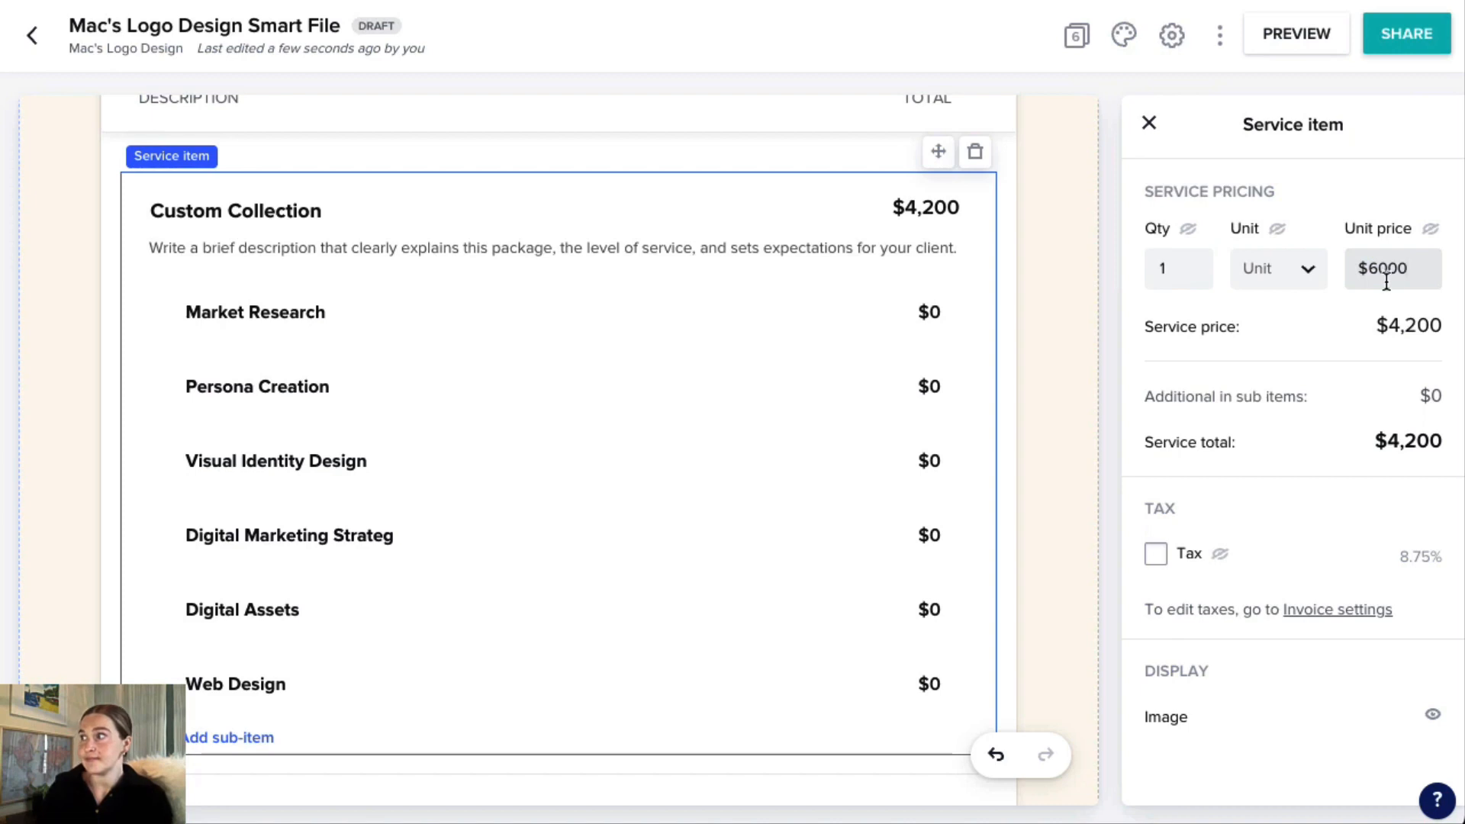
{"action": "left_click", "coordinate": [1045, 279]}
Remove the third payment from the invoice's payment schedule.
{"action": "scroll", "coordinate": [1046, 280], "scroll_direction": "down", "scroll_amount": 1}
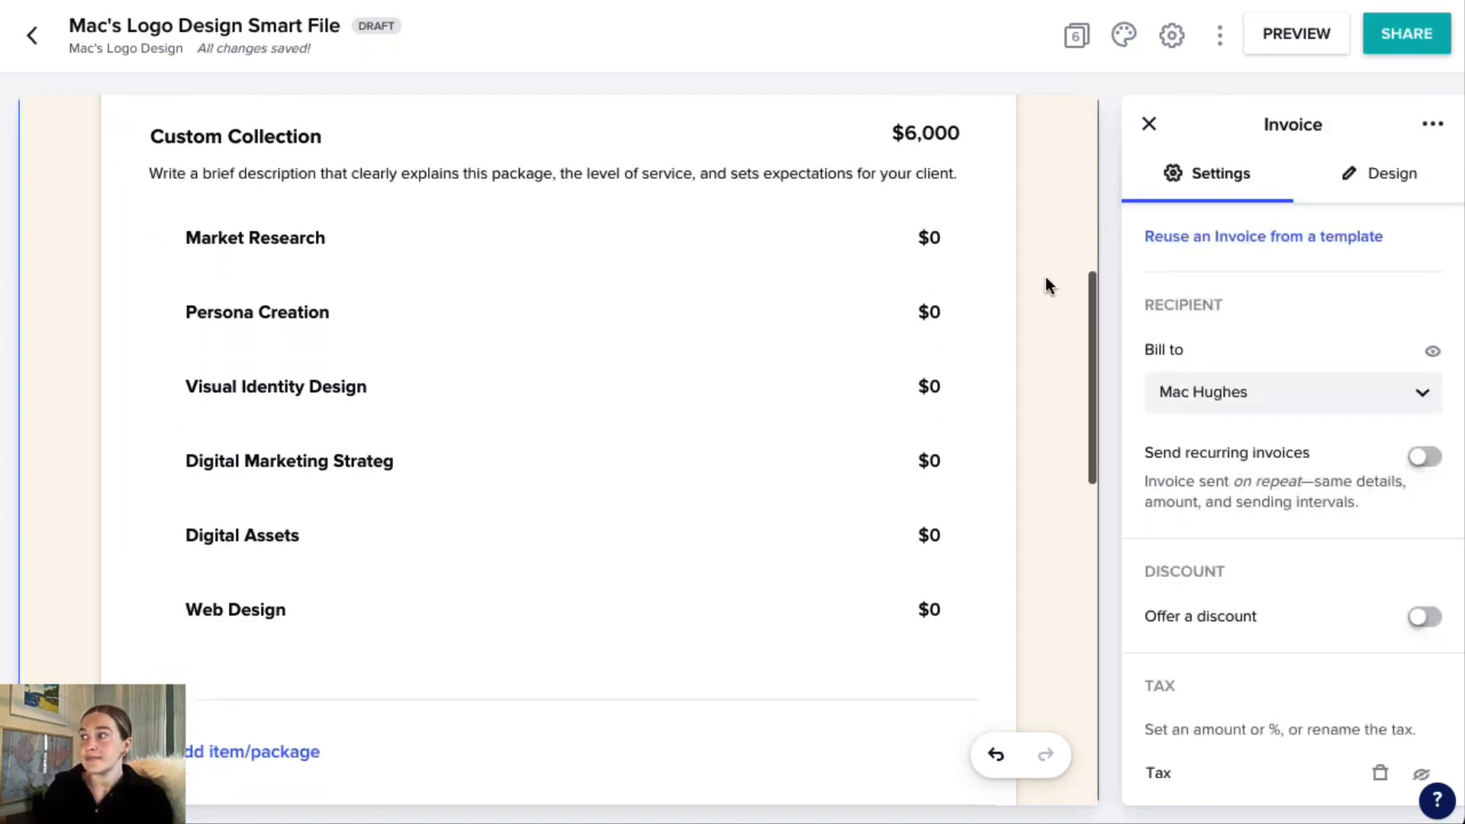
{"action": "scroll", "coordinate": [1046, 285], "scroll_direction": "down", "scroll_amount": 8}
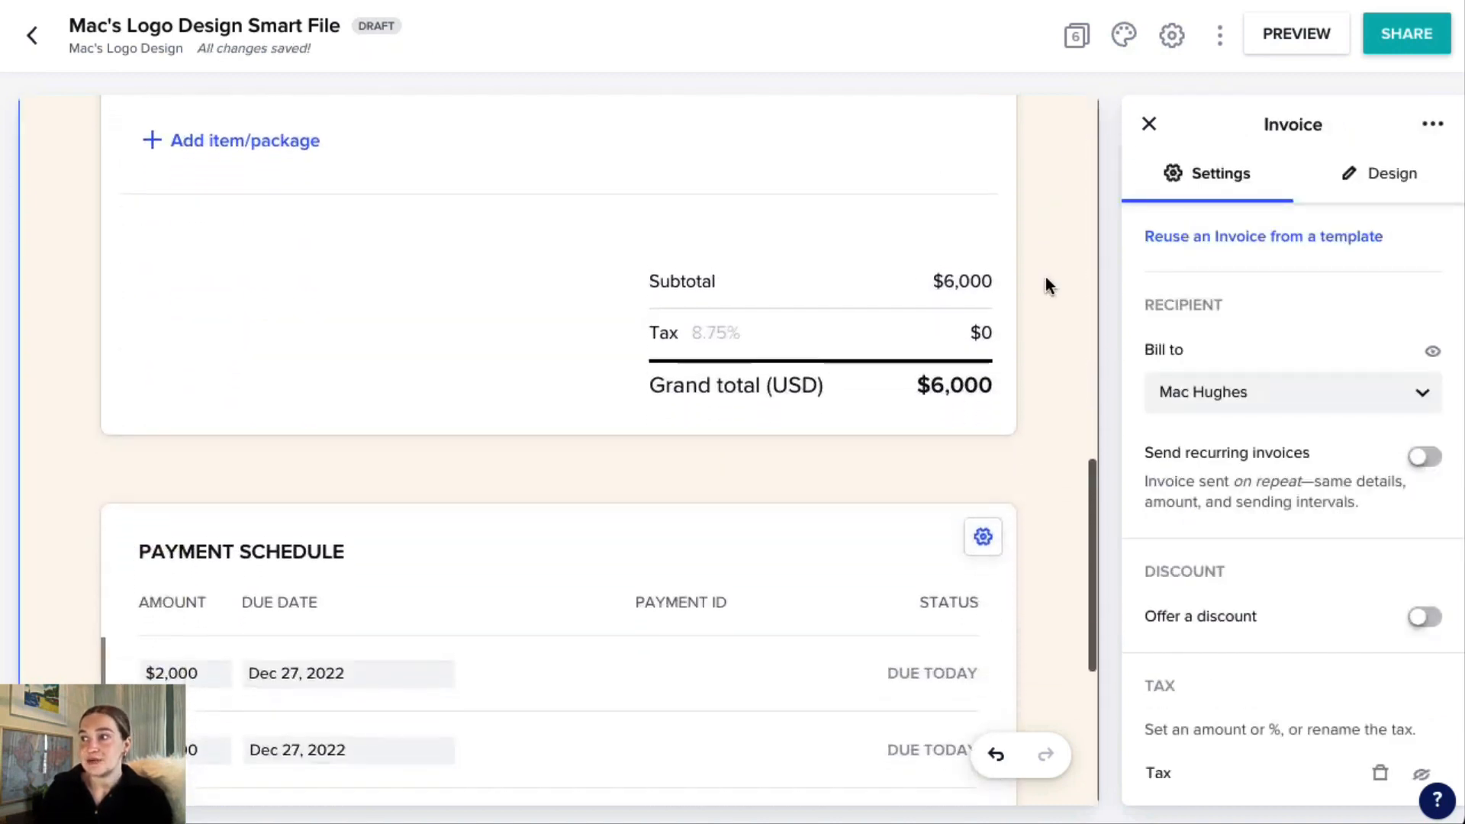
{"action": "scroll", "coordinate": [1045, 285], "scroll_direction": "down", "scroll_amount": 1}
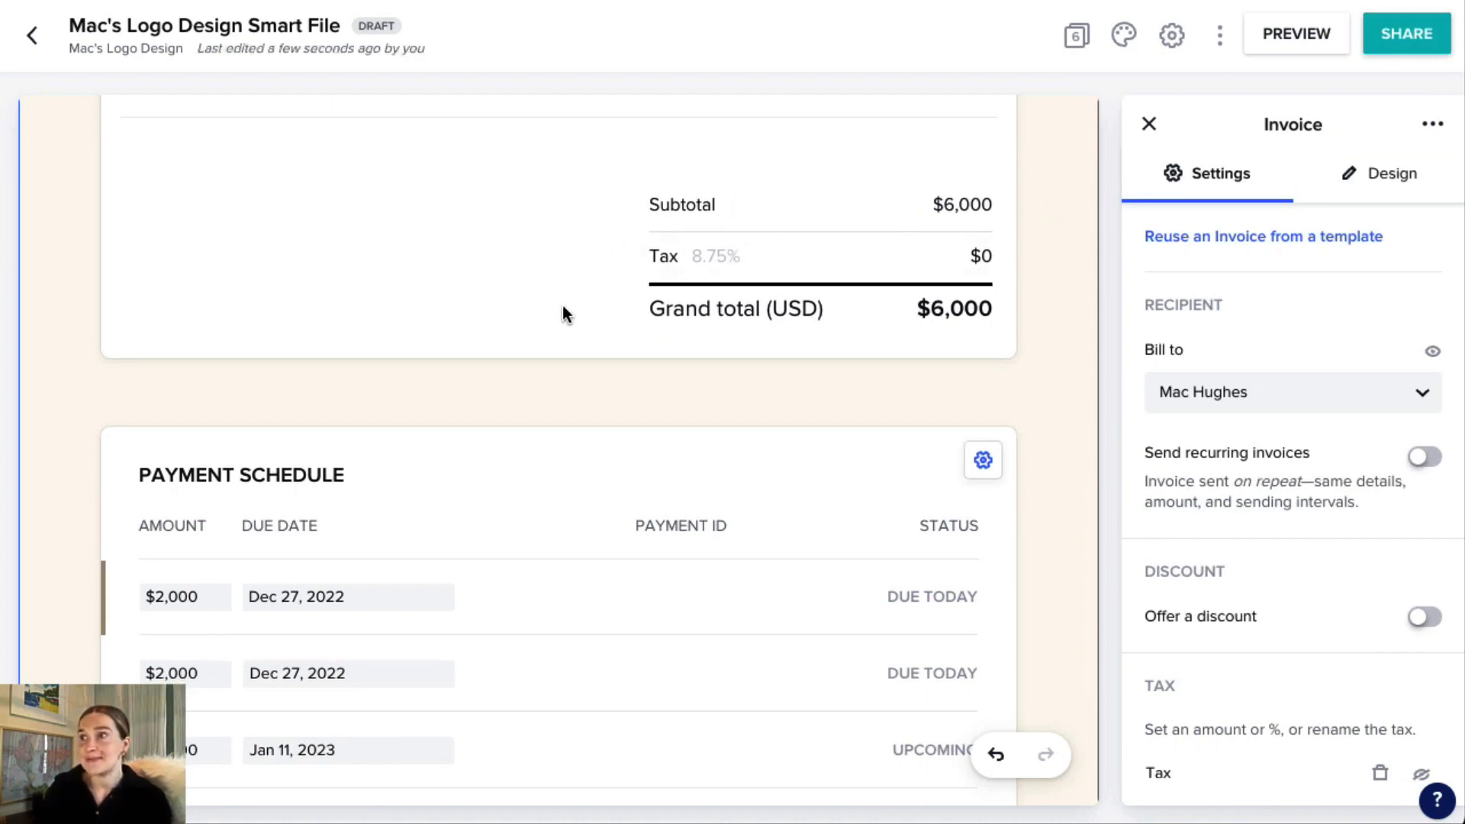
{"action": "scroll", "coordinate": [562, 306], "scroll_direction": "down", "scroll_amount": 3}
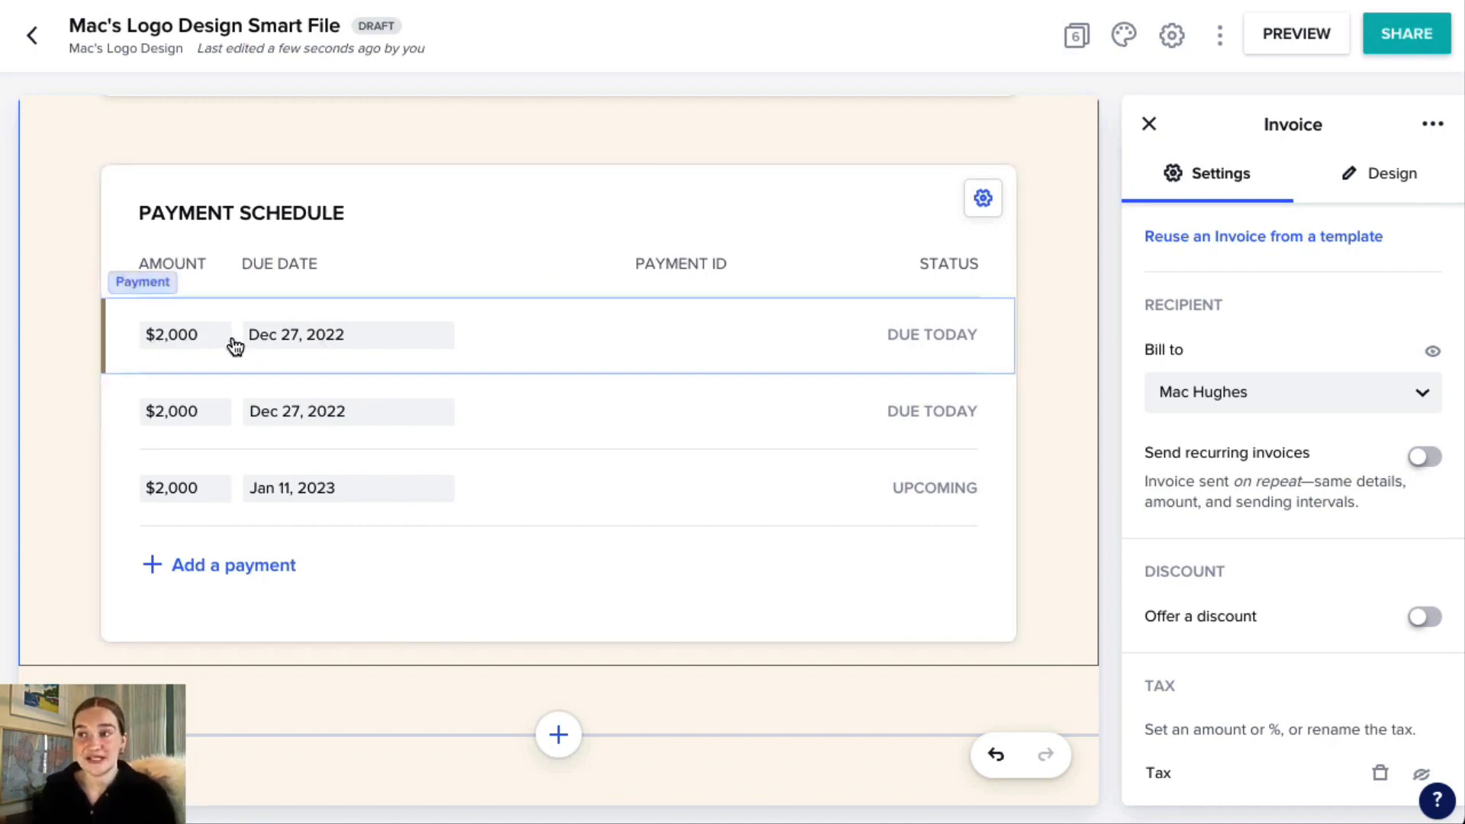
{"action": "left_click", "coordinate": [131, 490]}
{"action": "left_click", "coordinate": [993, 437]}
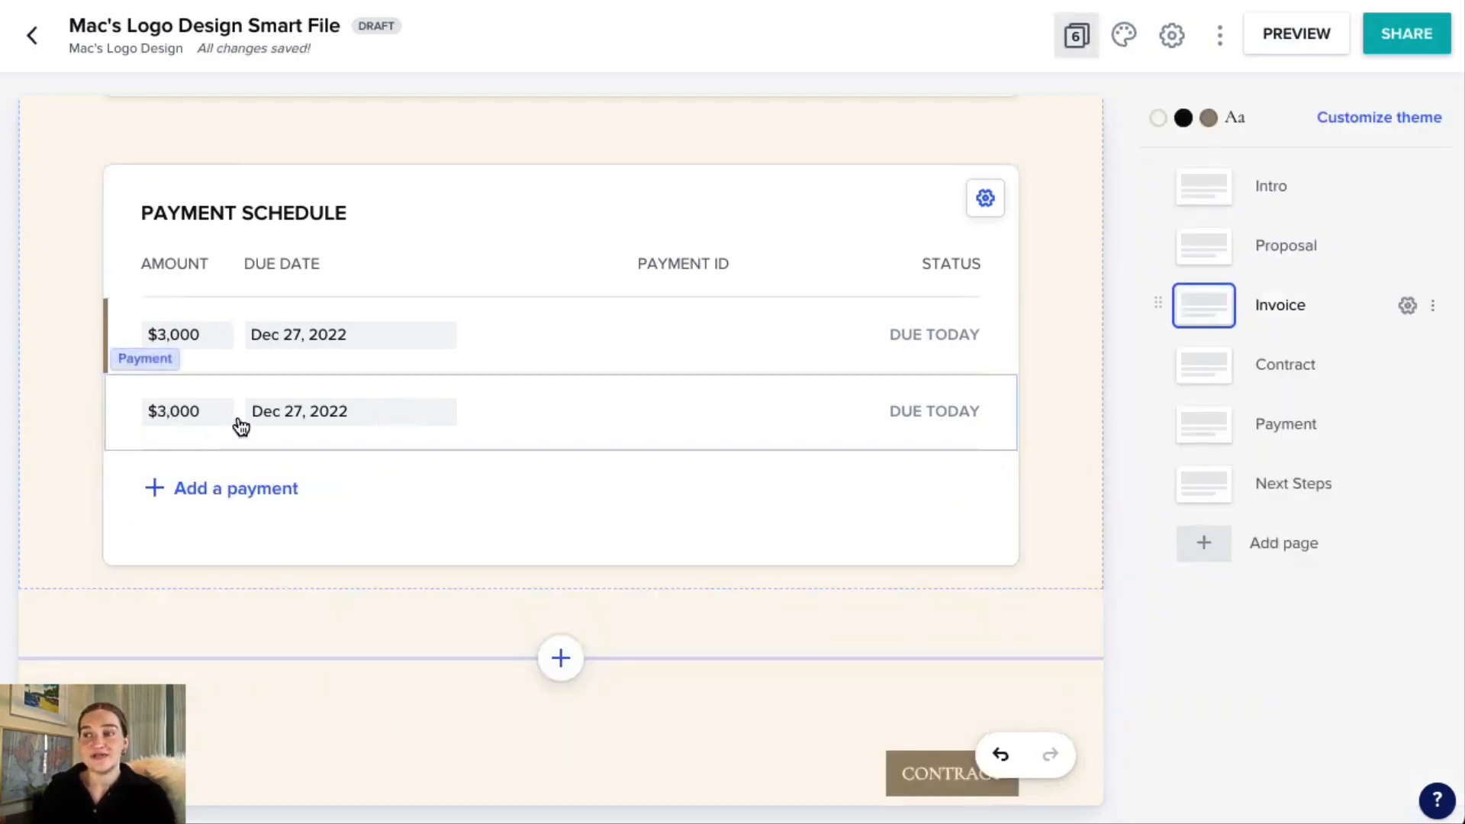
Set the second payment's due date to a smart date of 1 week before the project date, and save it.
{"action": "left_click", "coordinate": [340, 342]}
{"action": "left_click", "coordinate": [343, 422]}
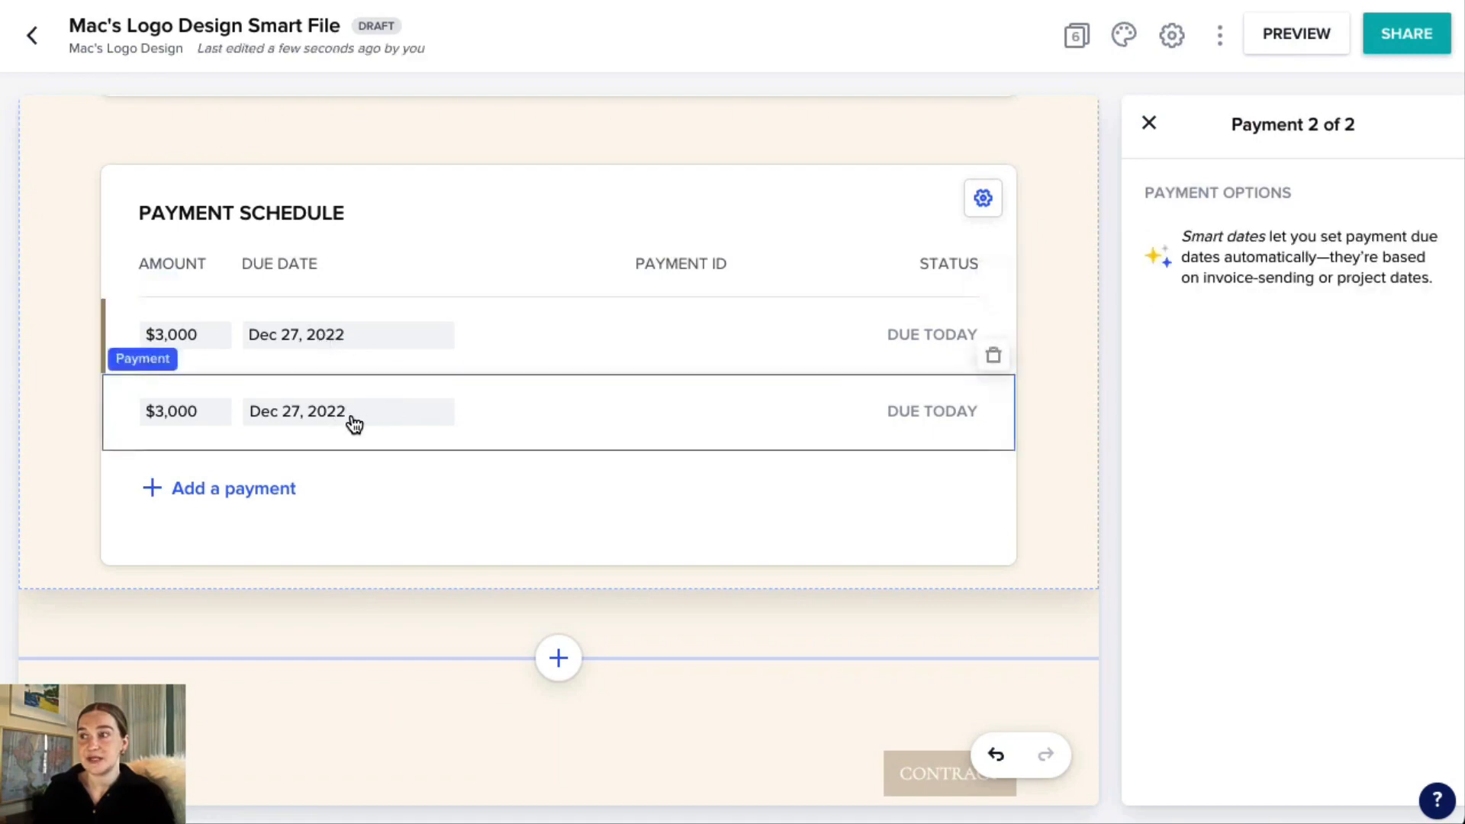
{"action": "left_click", "coordinate": [353, 425]}
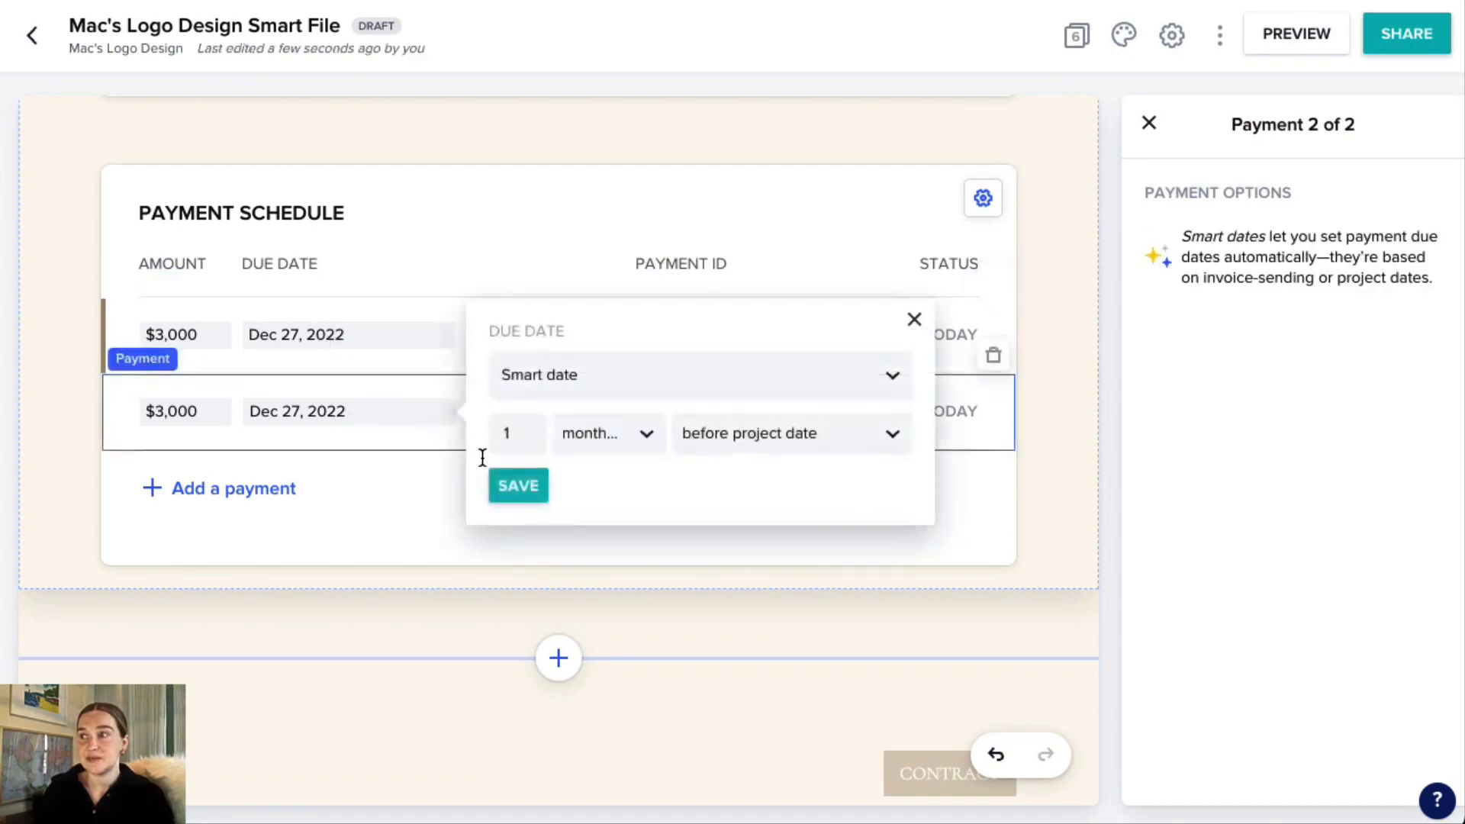
{"action": "left_click", "coordinate": [637, 435]}
{"action": "left_click", "coordinate": [634, 526]}
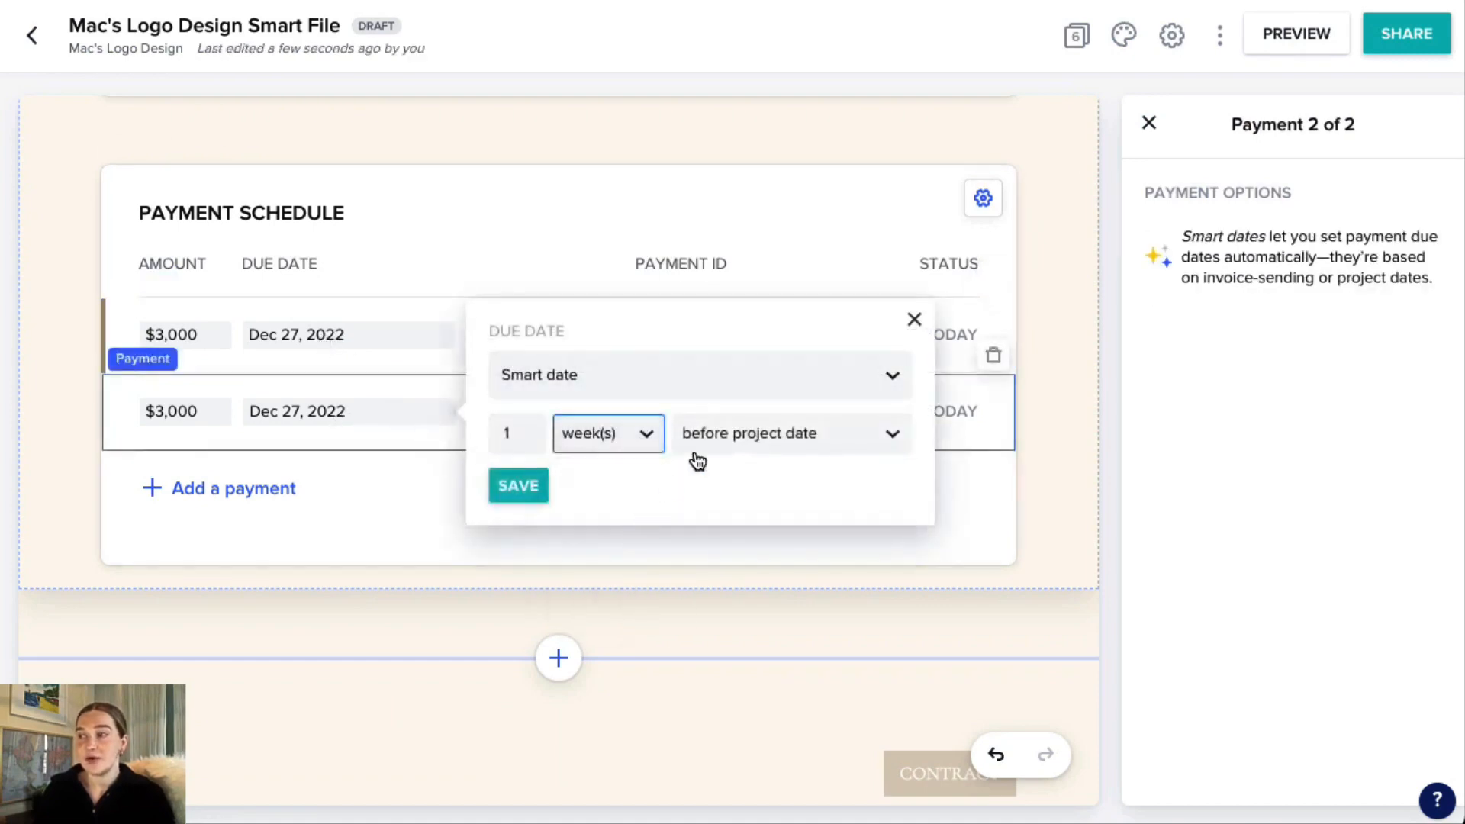
{"action": "left_click", "coordinate": [791, 449]}
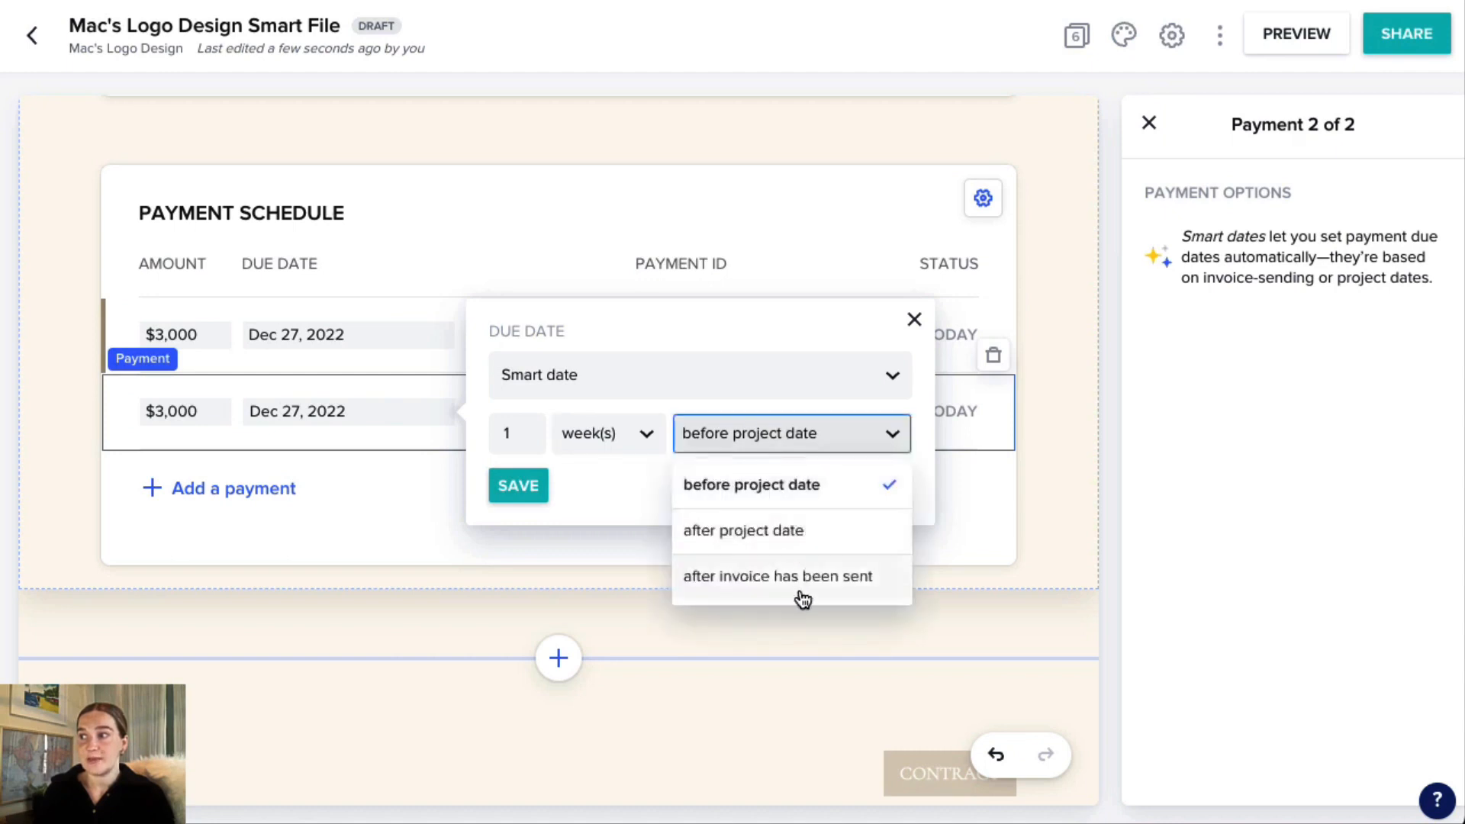
{"action": "left_click", "coordinate": [775, 430]}
{"action": "left_click", "coordinate": [522, 487]}
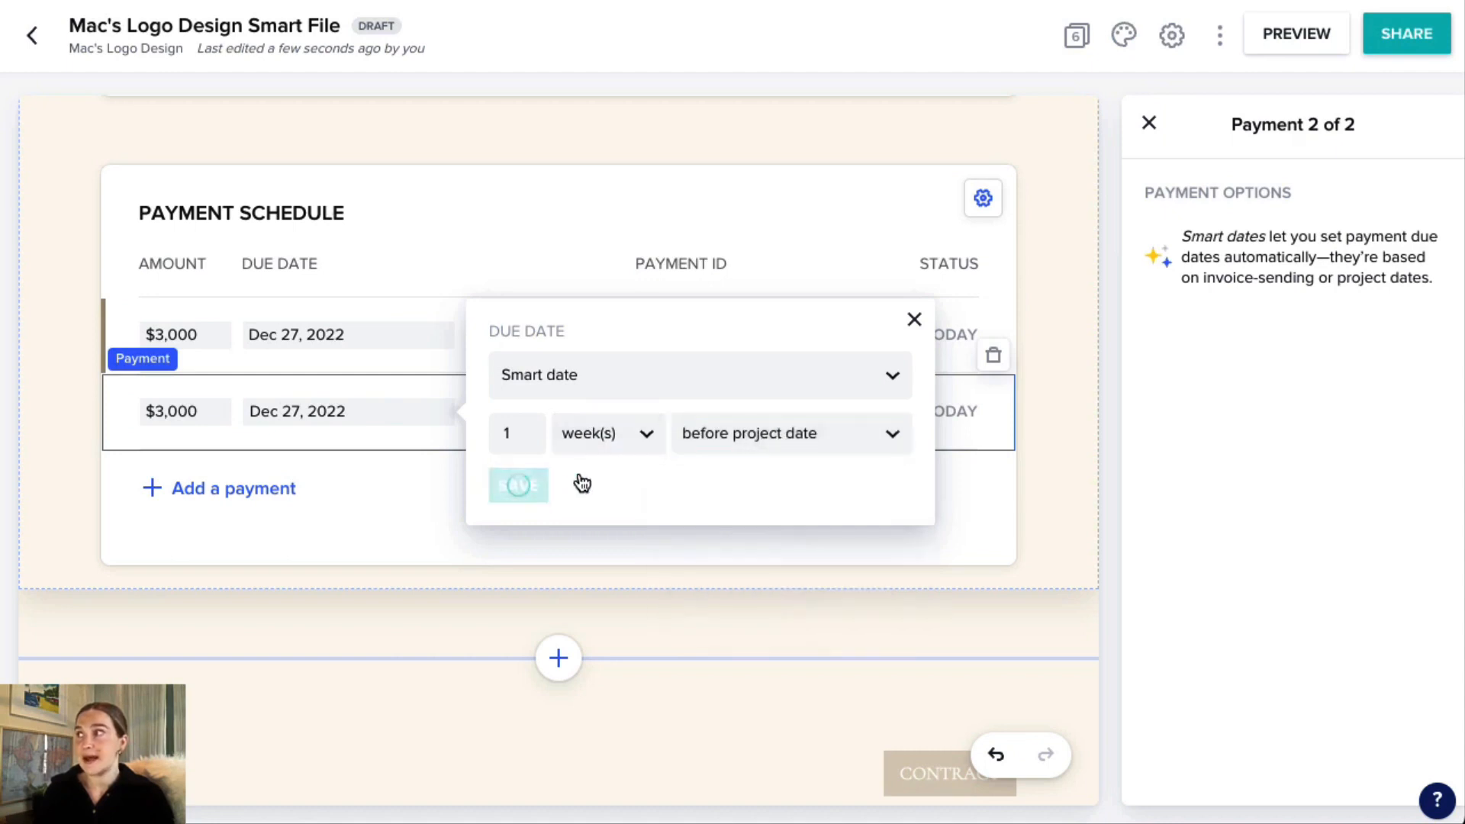
{"action": "left_click", "coordinate": [1148, 122]}
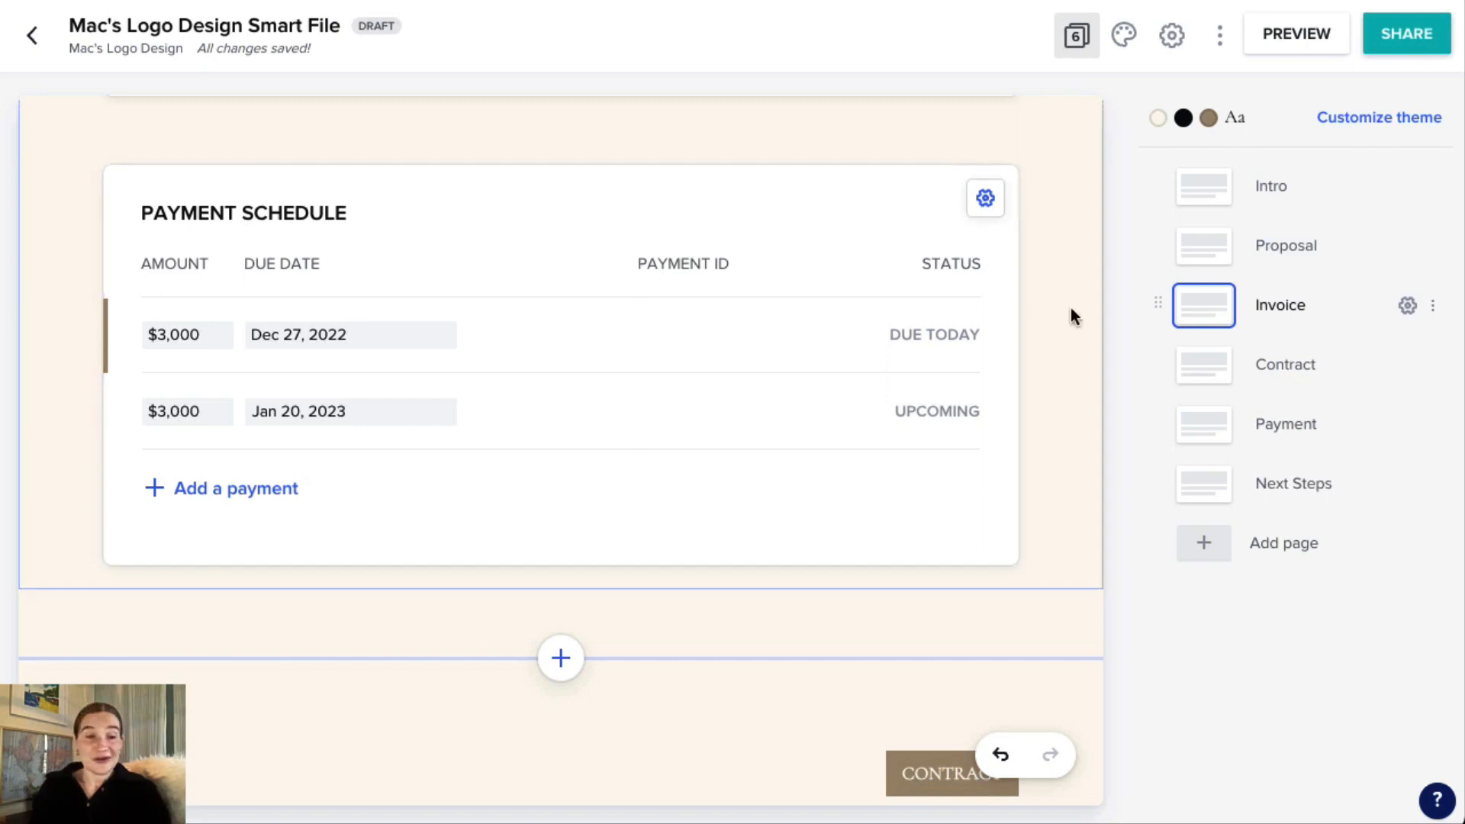
Review the Contract page from the parties' details through the cost, intellectual property and permitted use terms, checking its smart fields.
{"action": "left_click", "coordinate": [1213, 377]}
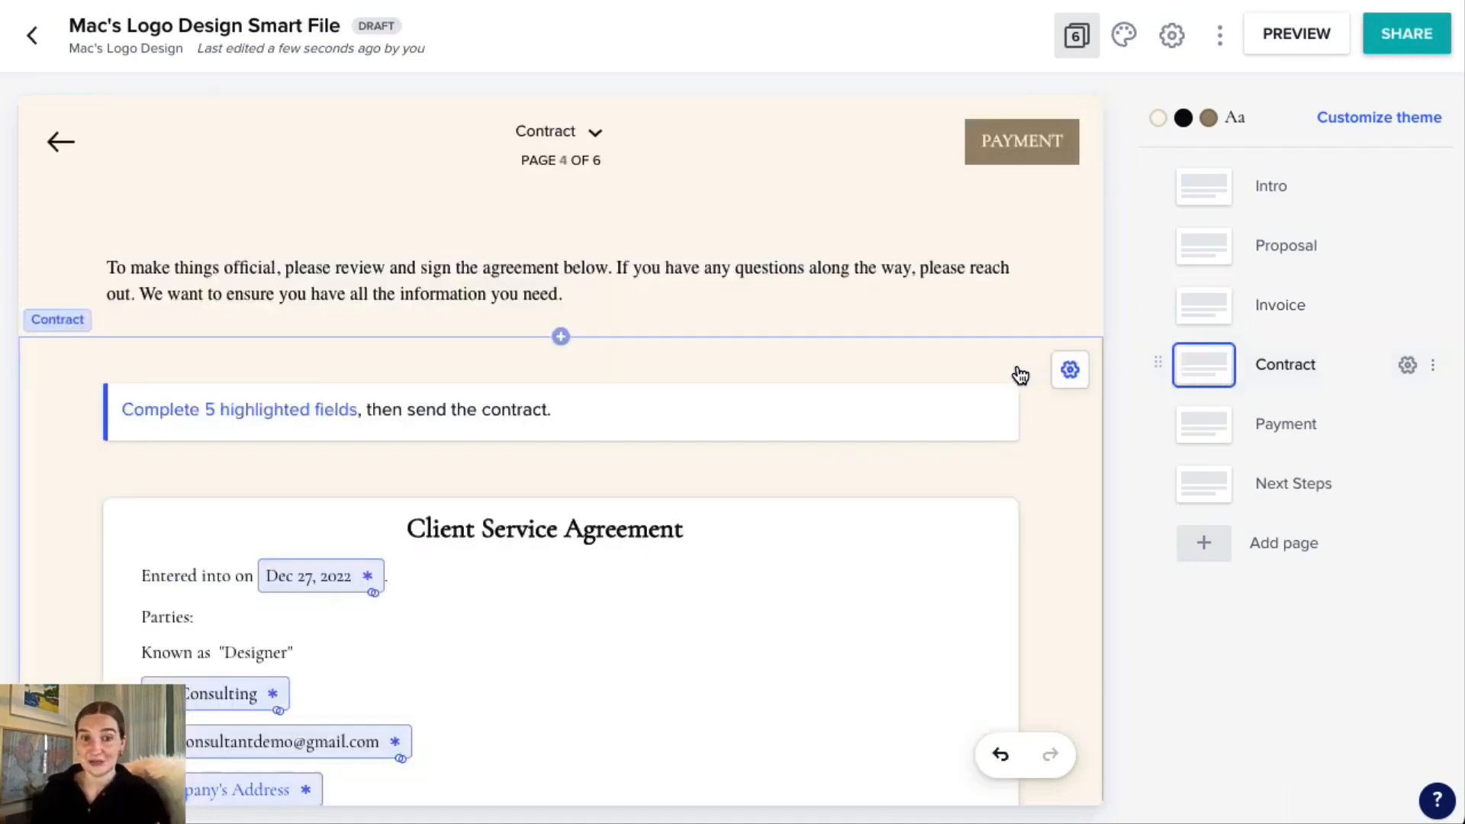
{"action": "scroll", "coordinate": [1021, 374], "scroll_direction": "down", "scroll_amount": 3}
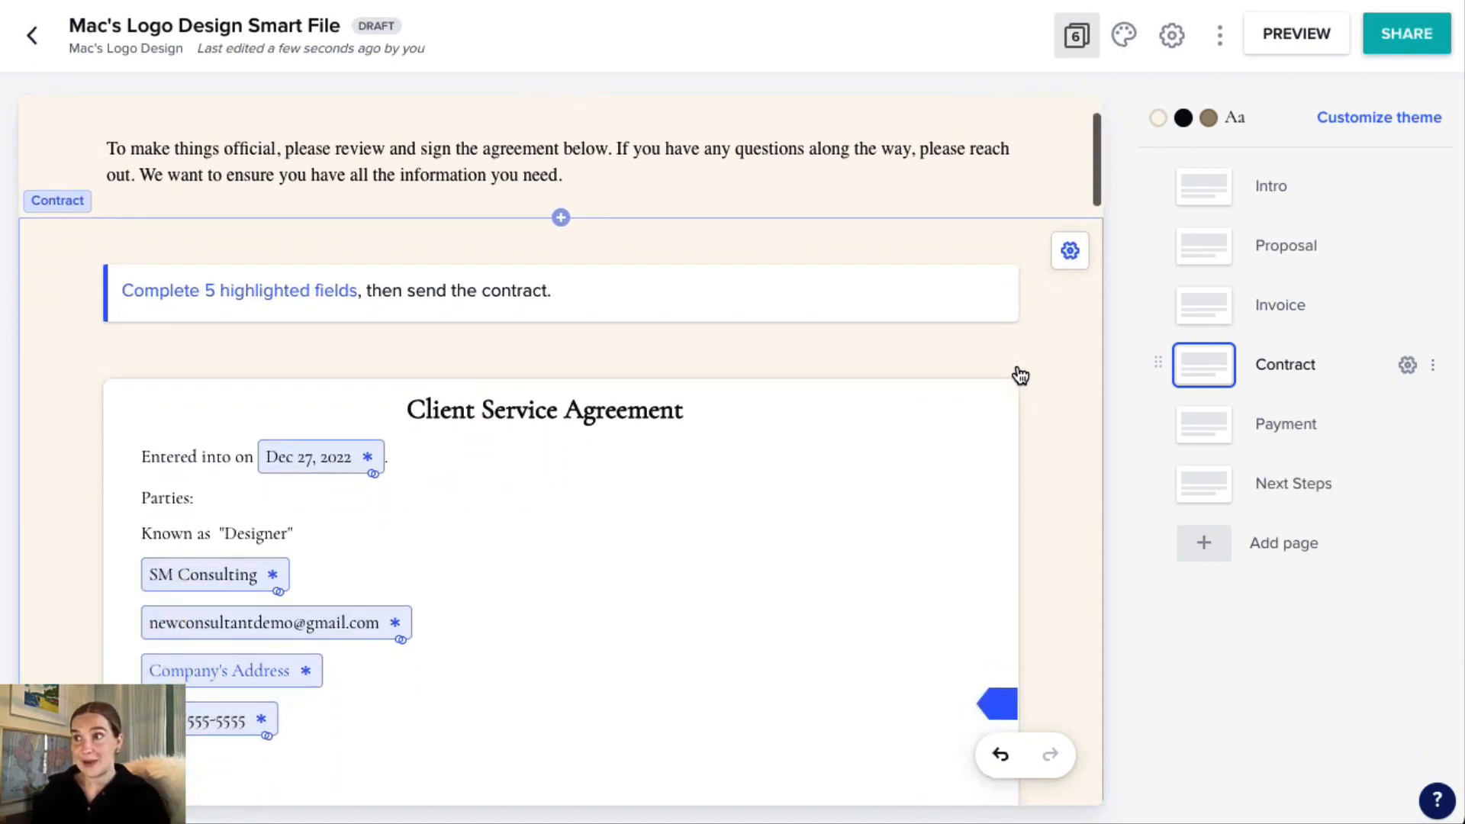
{"action": "scroll", "coordinate": [1020, 375], "scroll_direction": "down", "scroll_amount": 3}
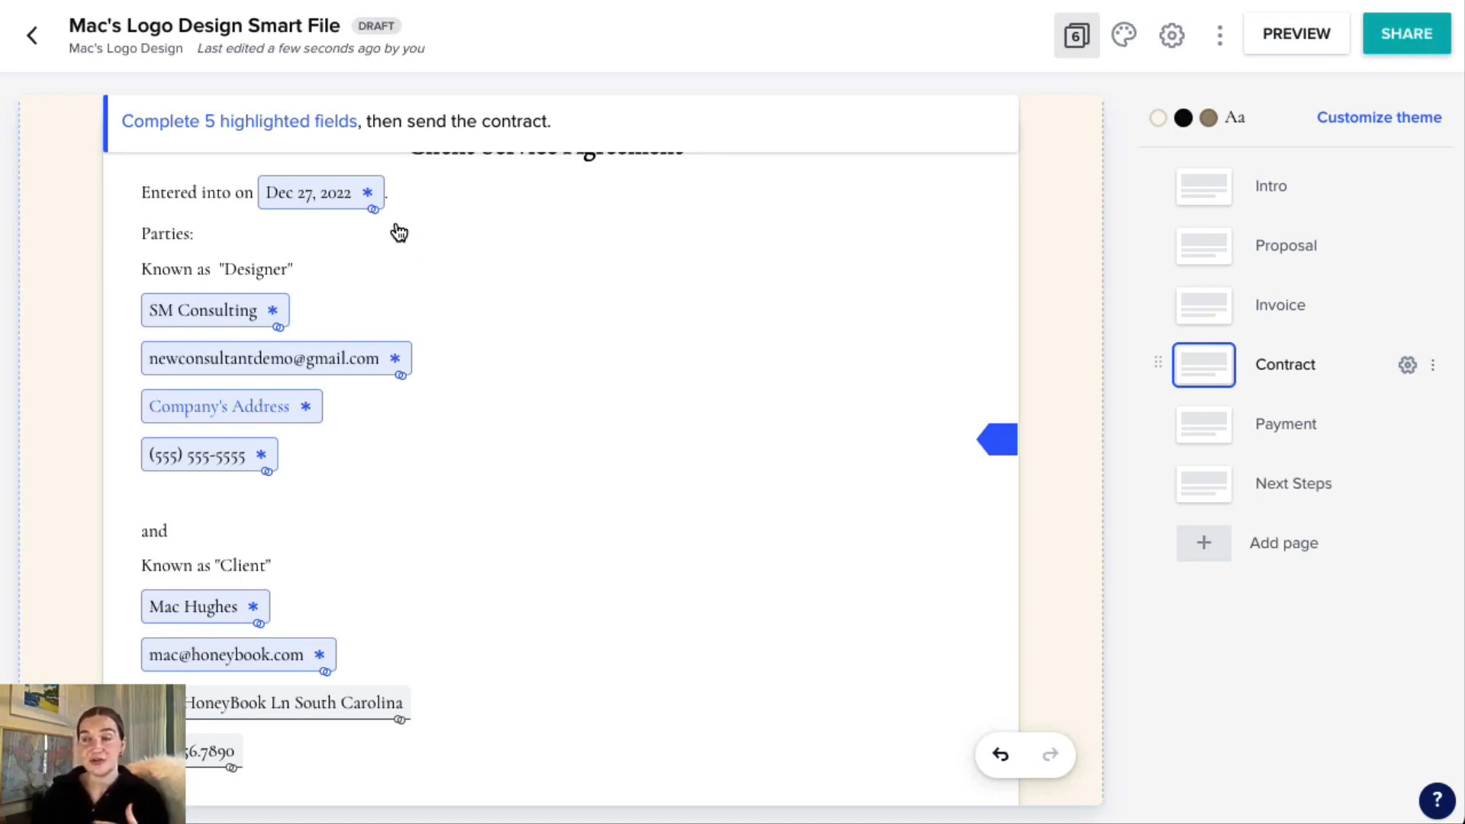
{"action": "scroll", "coordinate": [512, 291], "scroll_direction": "down", "scroll_amount": 2}
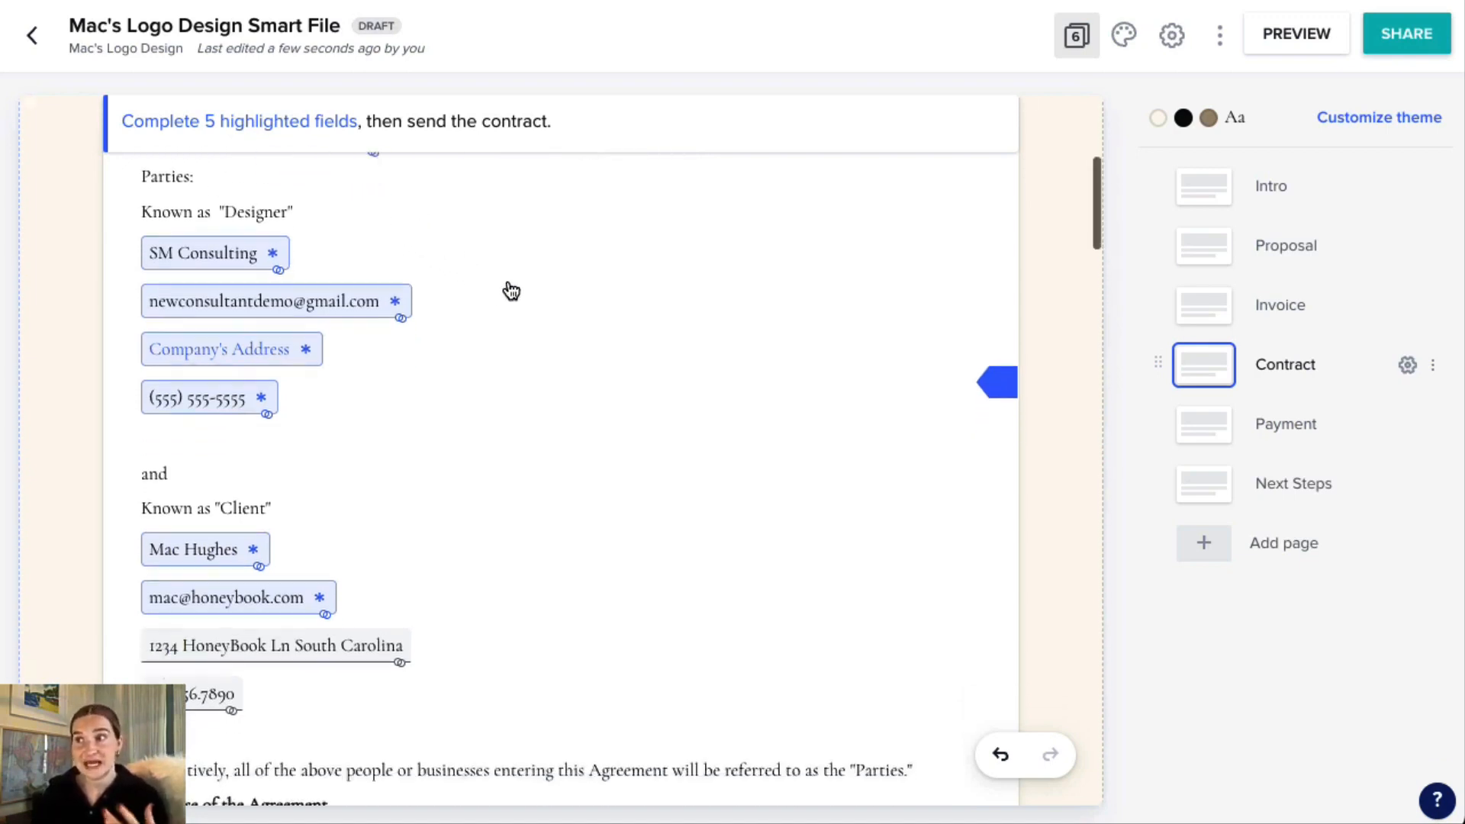
{"action": "scroll", "coordinate": [402, 258], "scroll_direction": "down", "scroll_amount": 7}
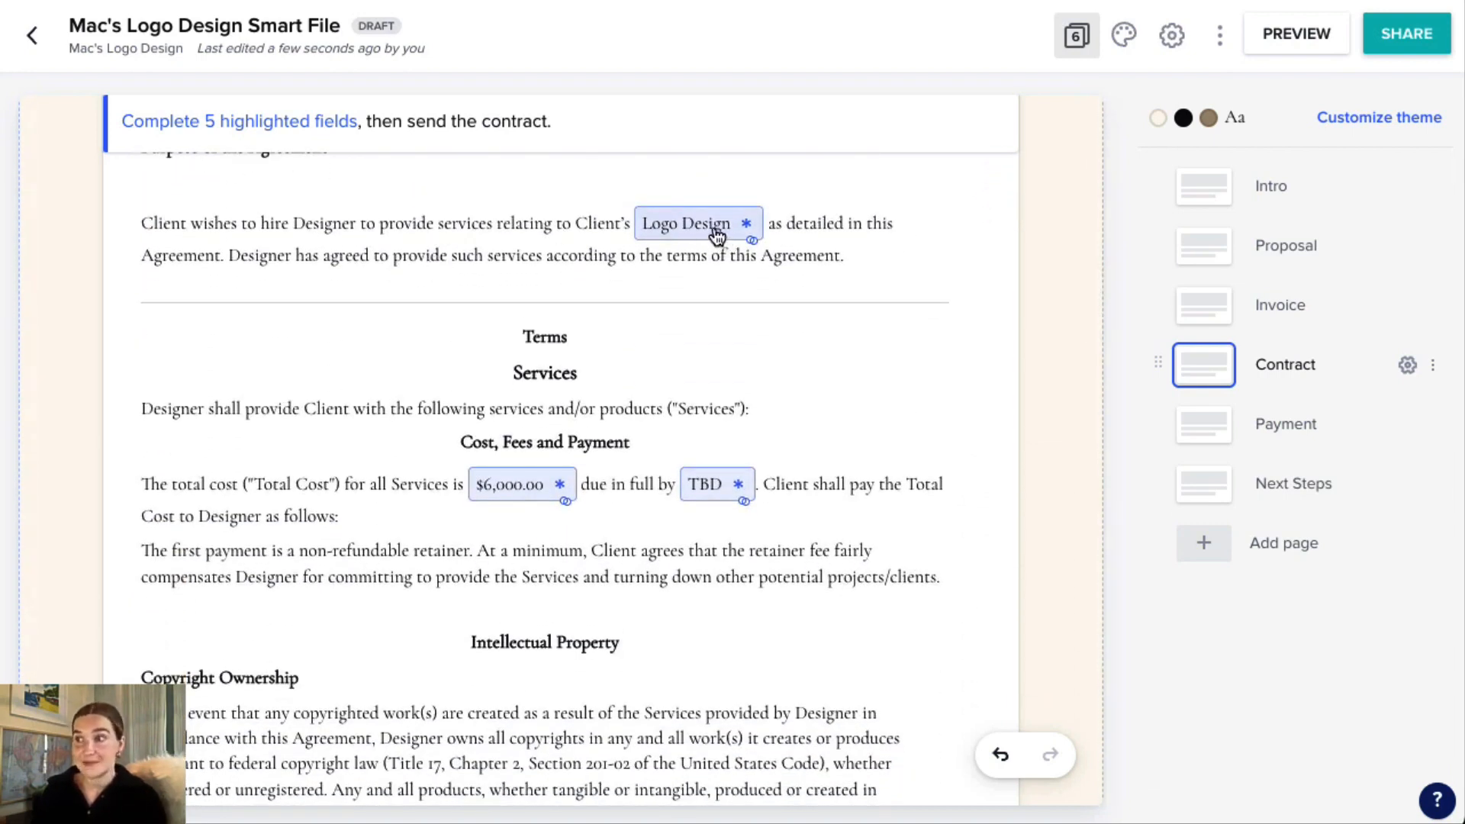
{"action": "scroll", "coordinate": [687, 267], "scroll_direction": "down", "scroll_amount": 1}
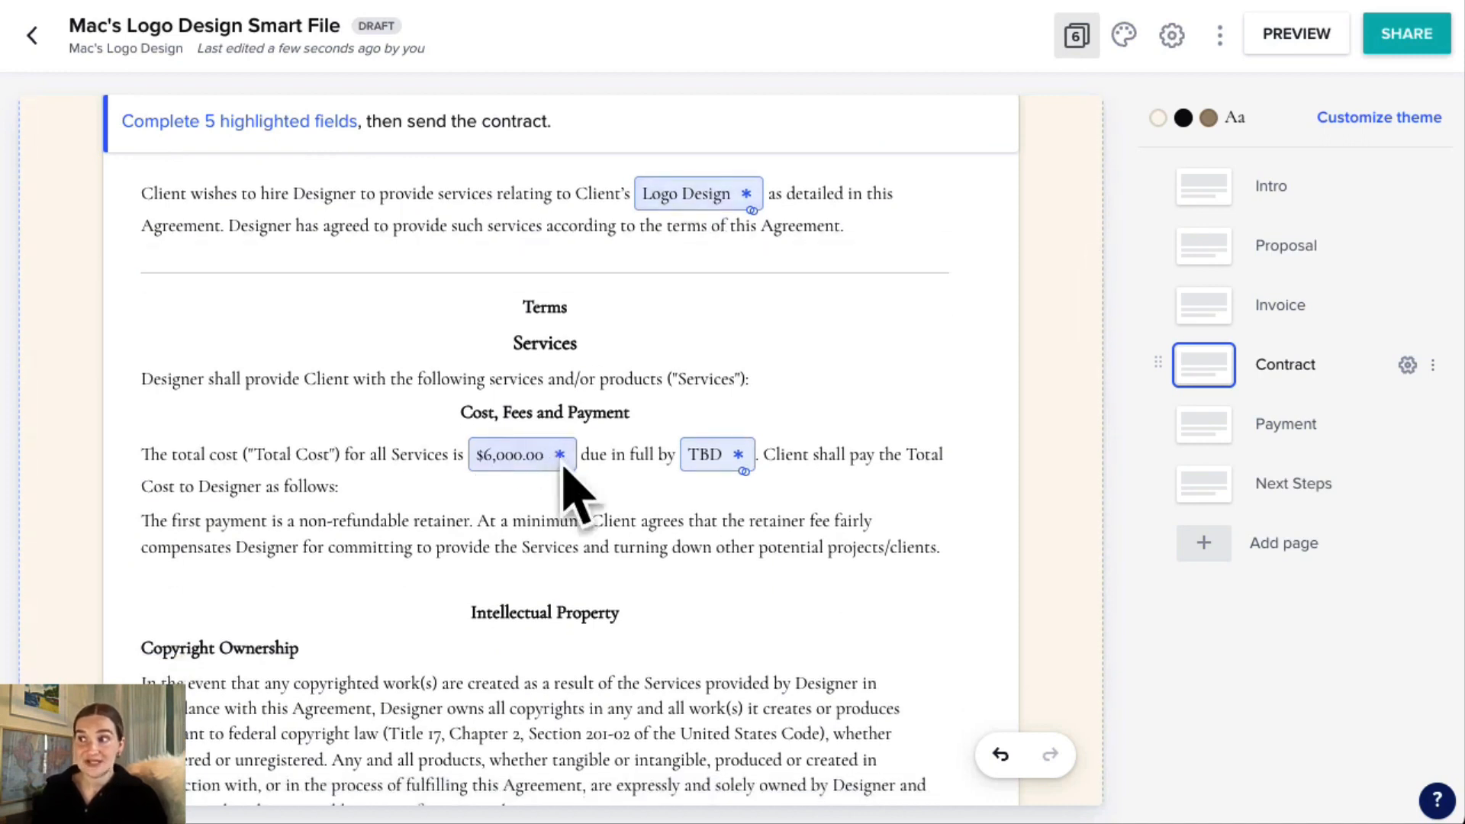
{"action": "scroll", "coordinate": [584, 458], "scroll_direction": "down", "scroll_amount": 1}
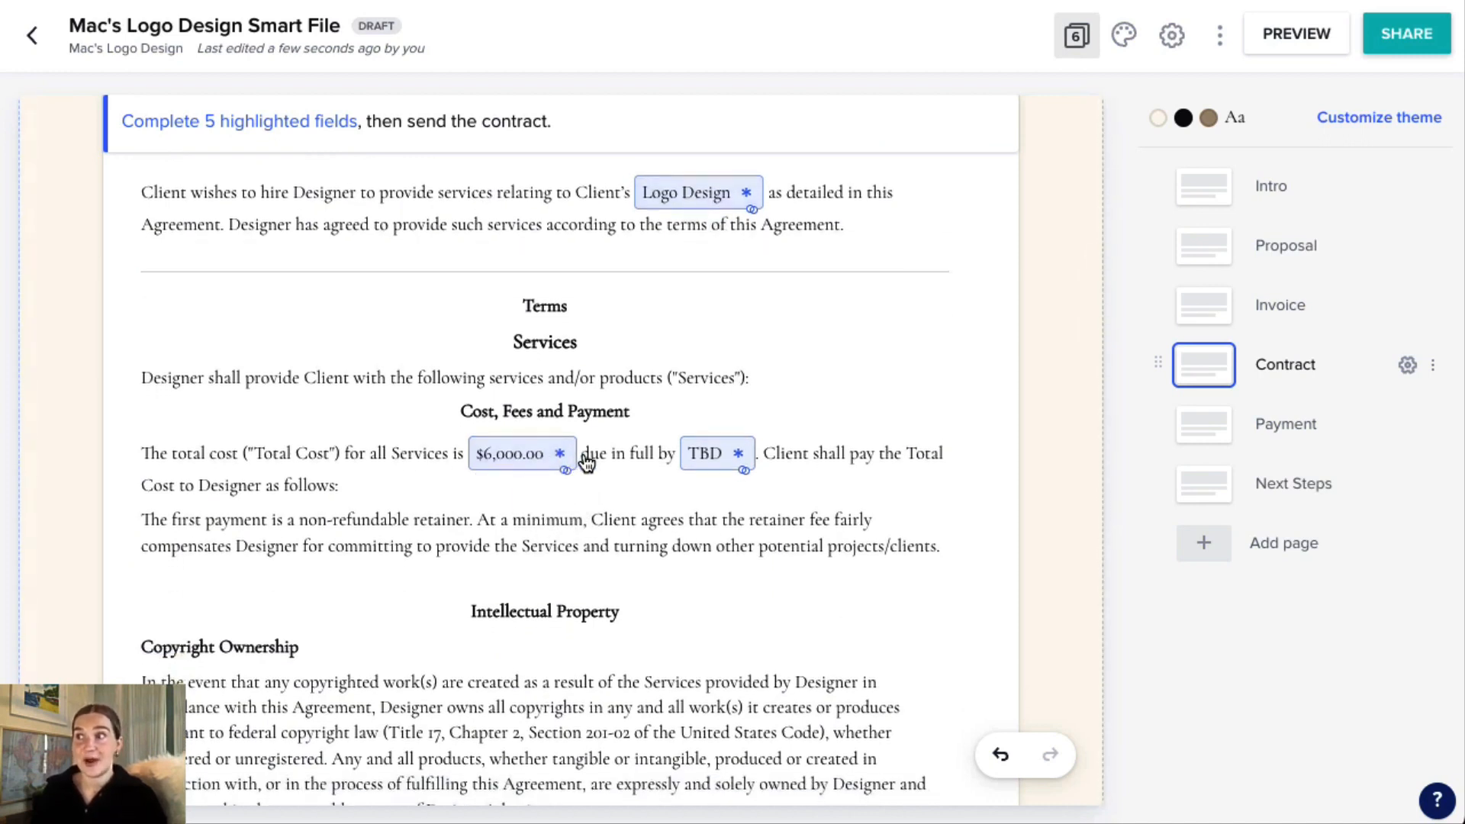
{"action": "scroll", "coordinate": [586, 461], "scroll_direction": "down", "scroll_amount": 3}
{"action": "scroll", "coordinate": [611, 455], "scroll_direction": "down", "scroll_amount": 2}
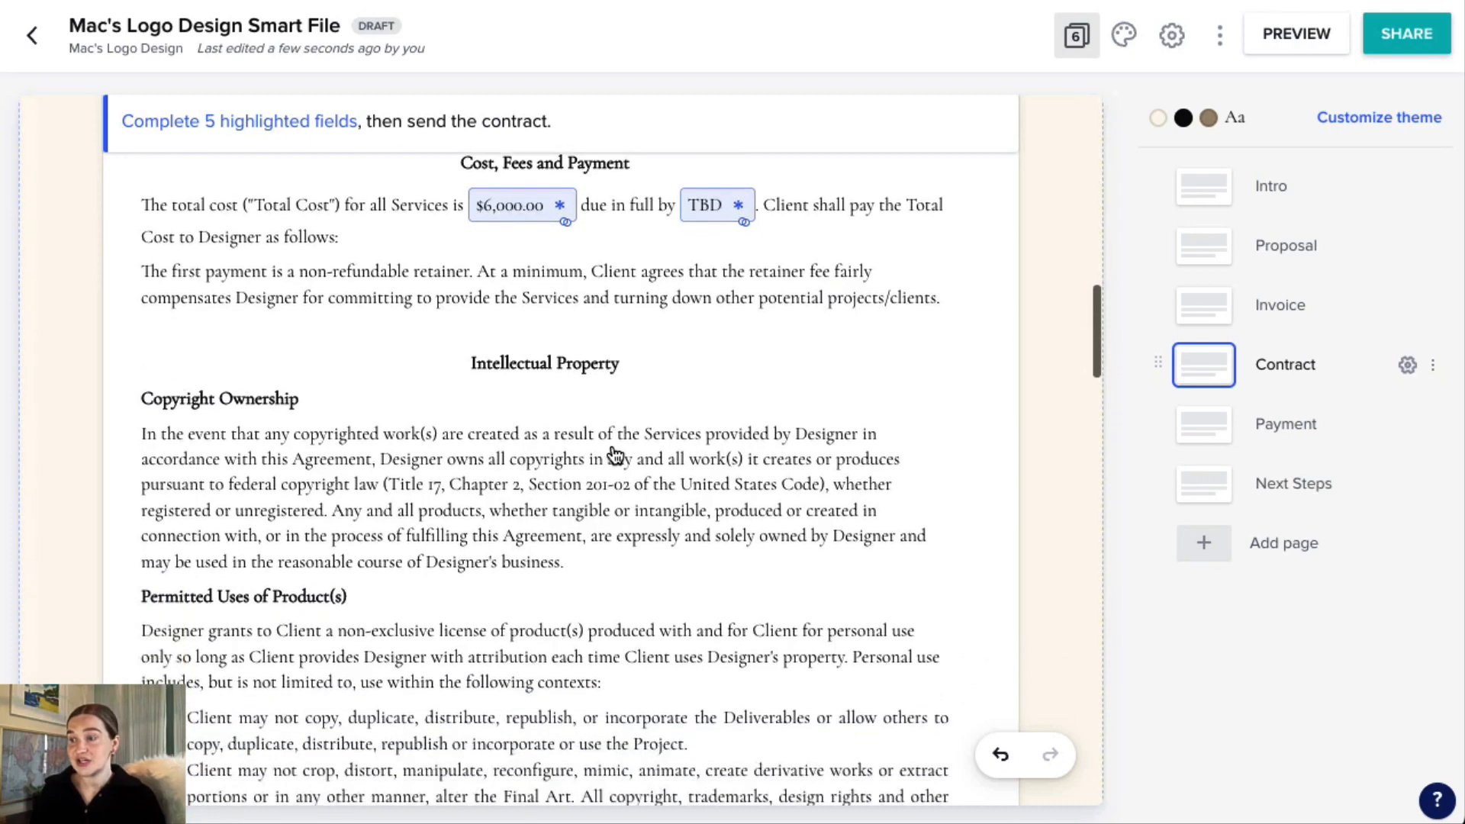
{"action": "scroll", "coordinate": [615, 456], "scroll_direction": "down", "scroll_amount": 10}
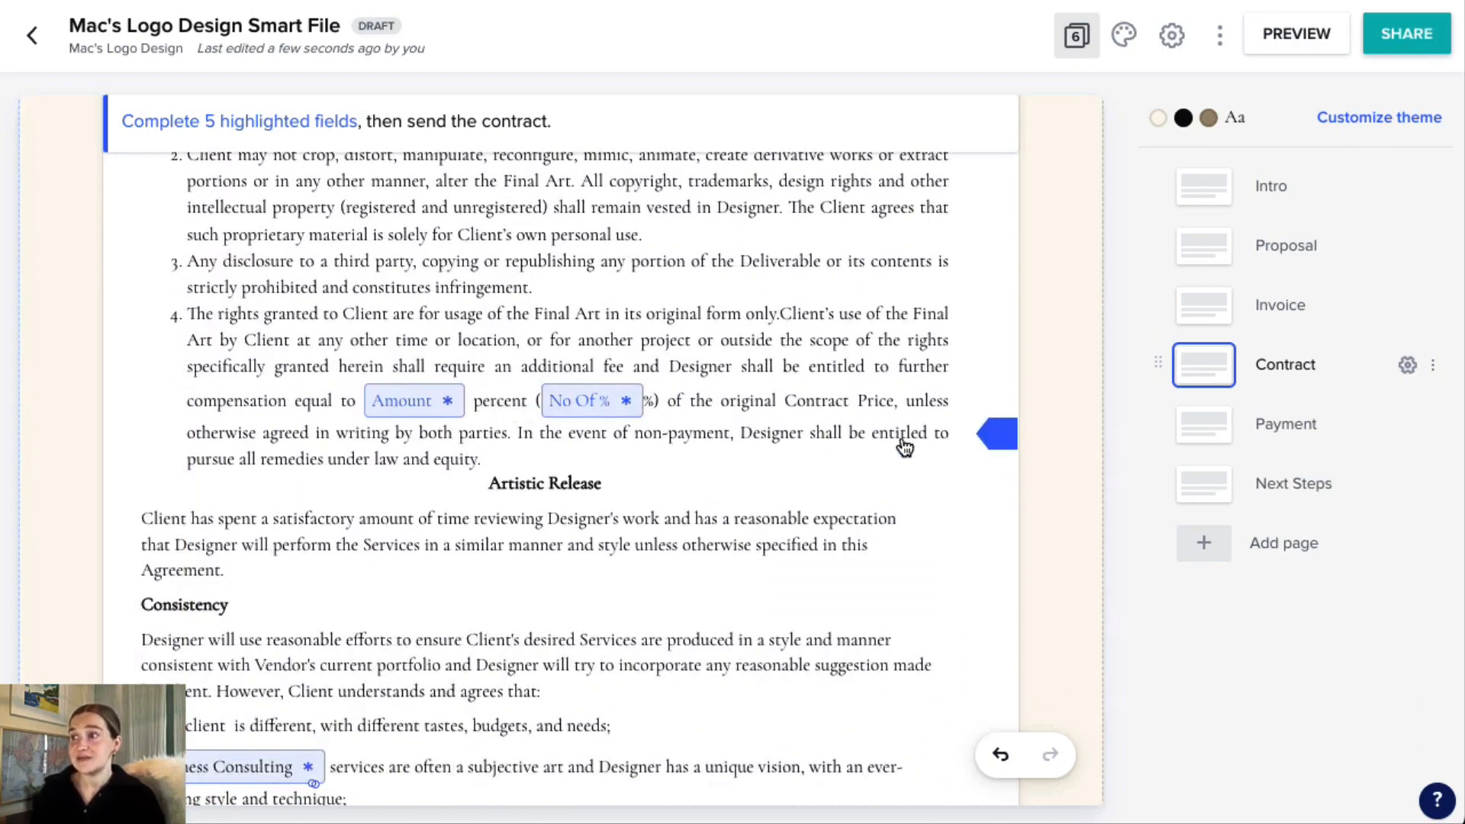
Fill the contract's "No Of %" and "Amount" smart fields in the permitted uses clause with "na".
{"action": "left_click", "coordinate": [600, 404]}
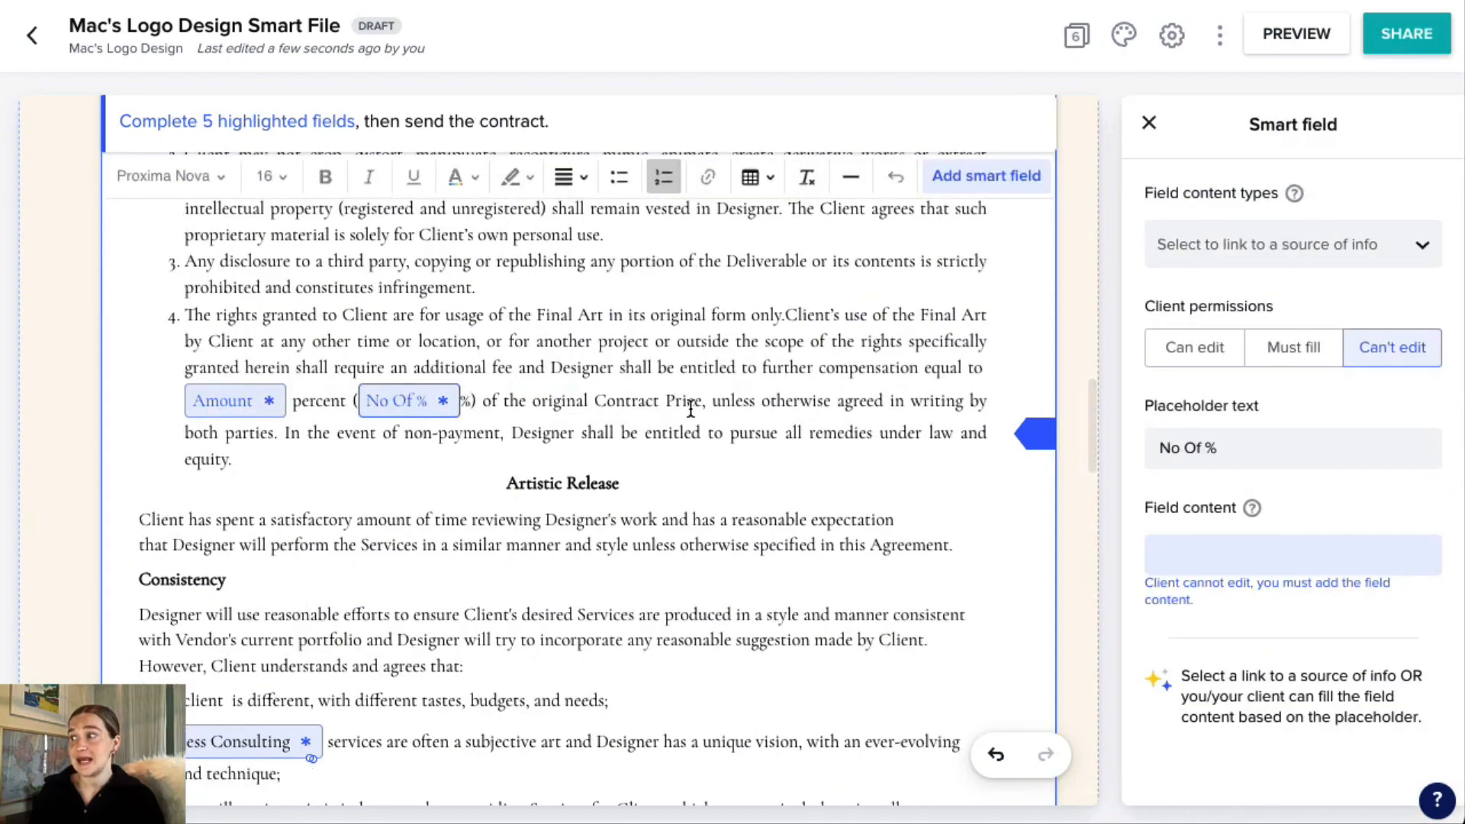
{"action": "left_click", "coordinate": [1243, 553]}
{"action": "type", "text": "n"}
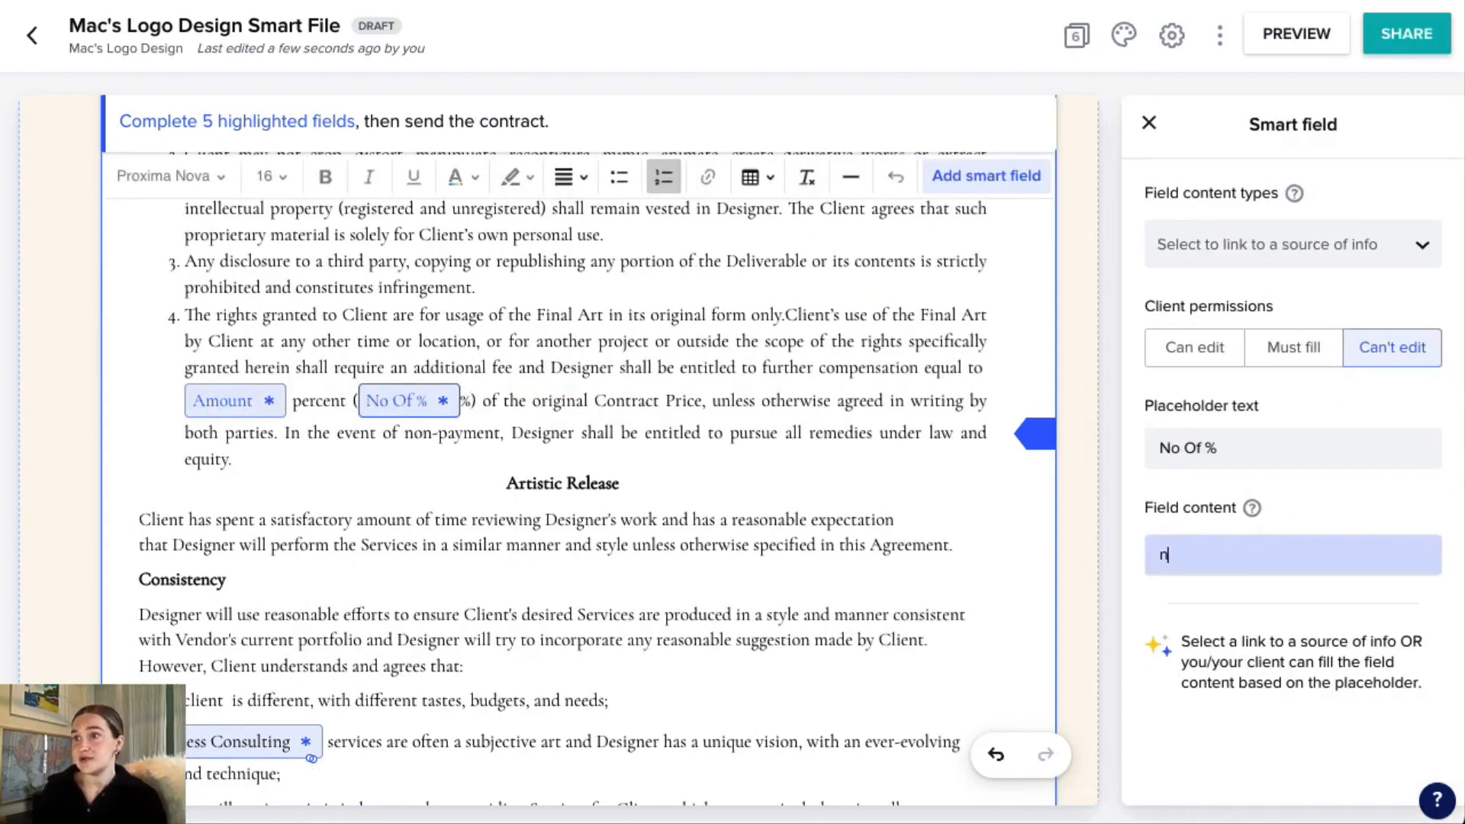
{"action": "type", "text": "a"}
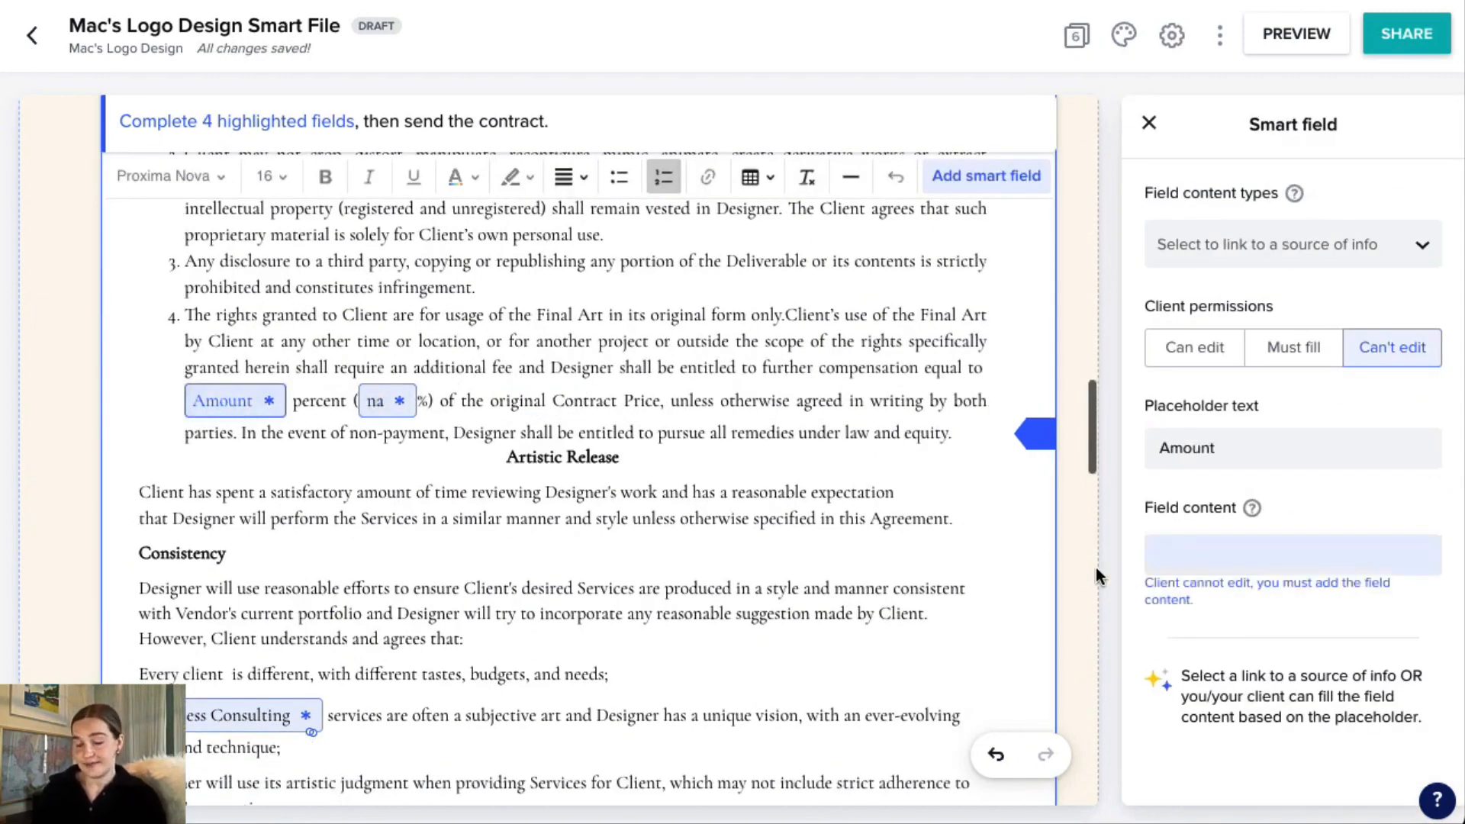
{"action": "left_click", "coordinate": [1196, 561]}
Fill the next two required smart fields further down the contract, up to Company's State under General Provisions, with "na".
{"action": "type", "text": "na"}
{"action": "scroll", "coordinate": [671, 575], "scroll_direction": "down", "scroll_amount": 10}
{"action": "left_click", "coordinate": [908, 526]}
{"action": "left_click", "coordinate": [1203, 559]}
{"action": "type", "text": "na"}
{"action": "scroll", "coordinate": [658, 458], "scroll_direction": "down", "scroll_amount": 12}
{"action": "left_click", "coordinate": [303, 399]}
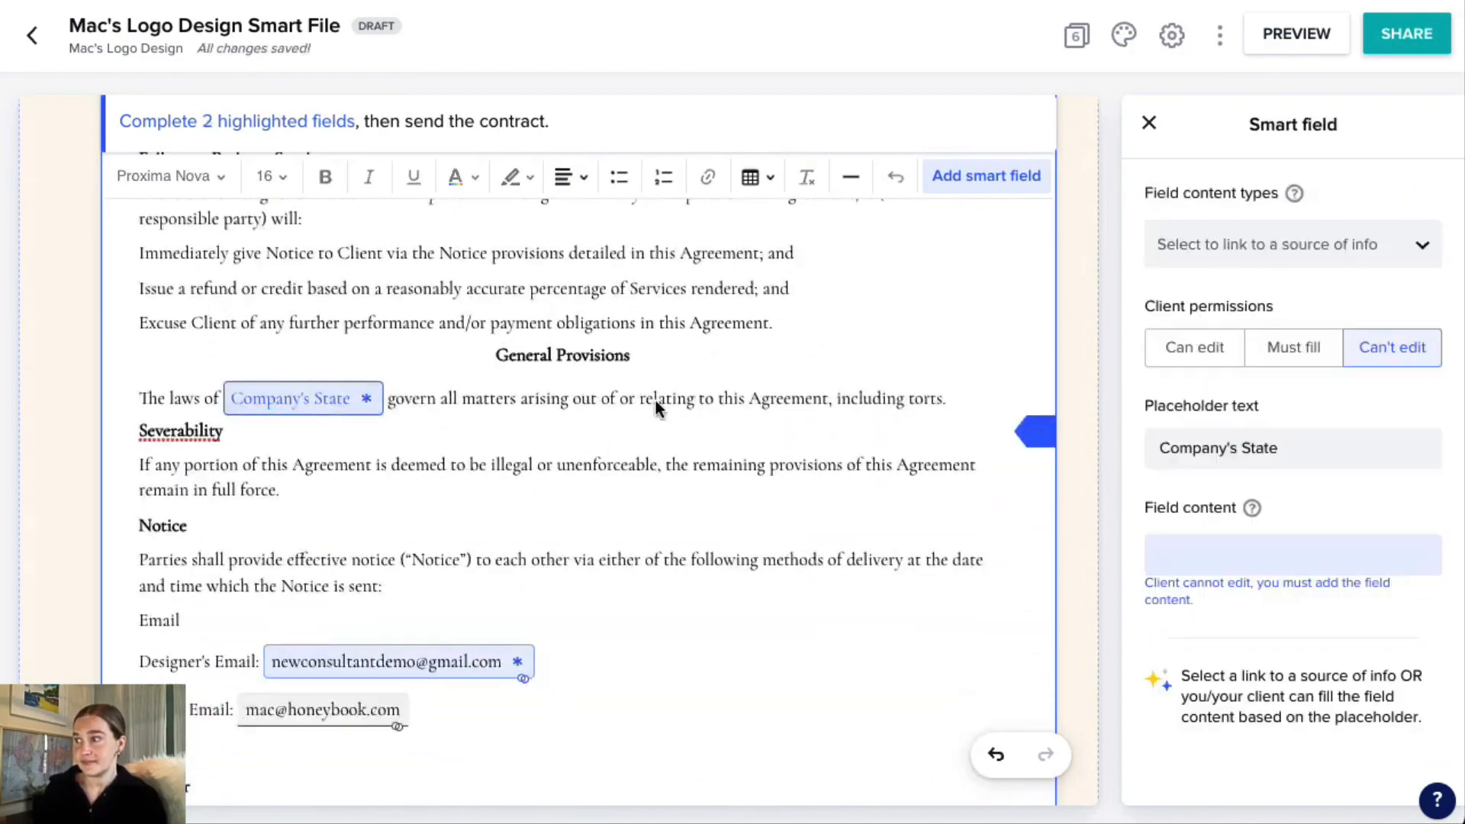
{"action": "left_click", "coordinate": [1204, 556]}
Fill the remaining required Company's Address smart field in the contract's designer details with "na".
{"action": "type", "text": "na"}
{"action": "scroll", "coordinate": [733, 543], "scroll_direction": "down", "scroll_amount": 5}
{"action": "left_click", "coordinate": [316, 127]}
{"action": "left_click", "coordinate": [229, 211]}
{"action": "left_click", "coordinate": [1167, 557]}
{"action": "type", "text": "na"}
{"action": "scroll", "coordinate": [924, 546], "scroll_direction": "down", "scroll_amount": 15}
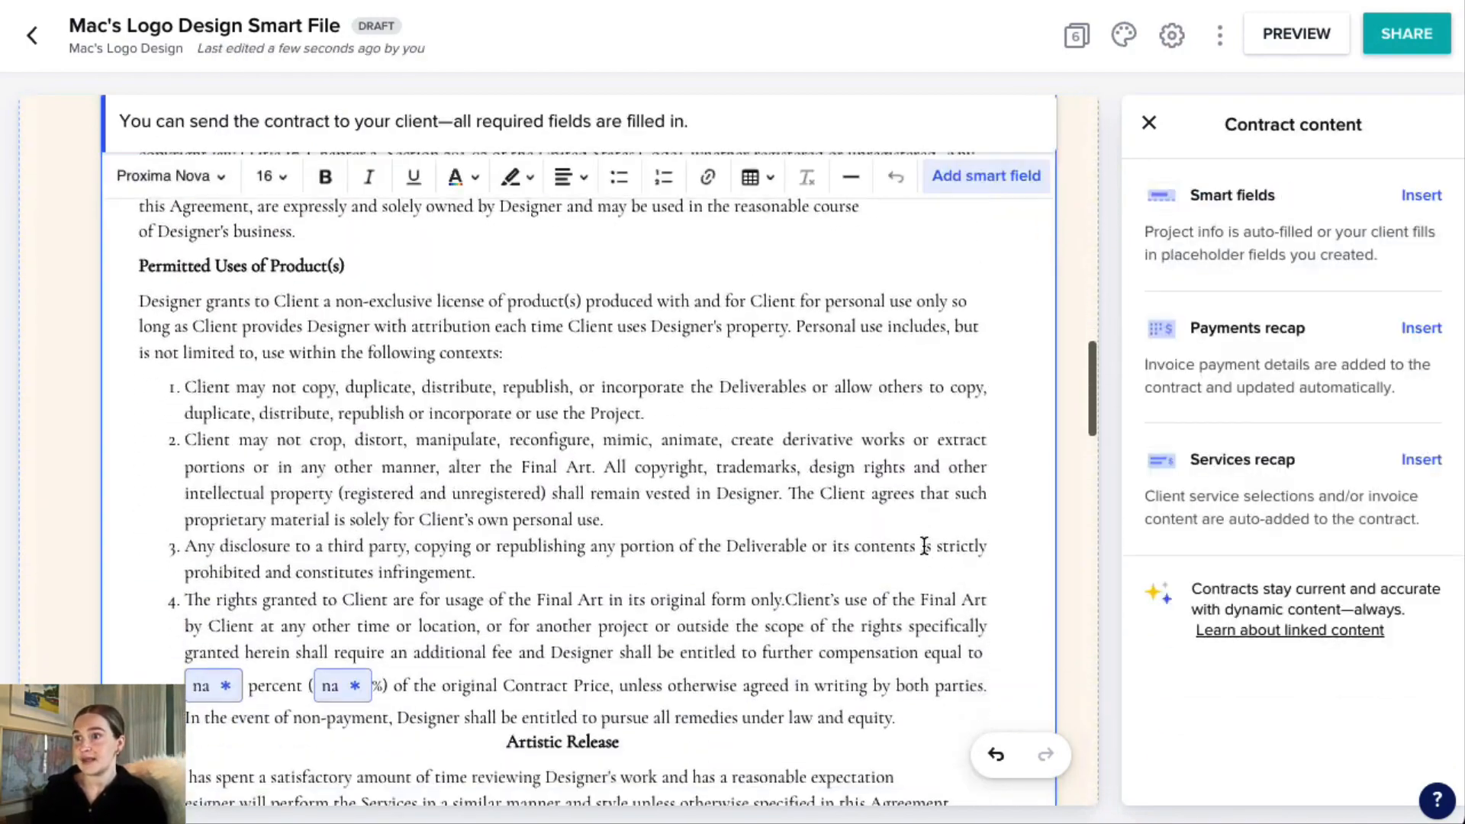
Review the rest of the contract through the Merger and Amendment clauses down to the signature blocks, and close the contract content options.
{"action": "scroll", "coordinate": [925, 547], "scroll_direction": "down", "scroll_amount": 15}
{"action": "scroll", "coordinate": [916, 533], "scroll_direction": "up", "scroll_amount": 5}
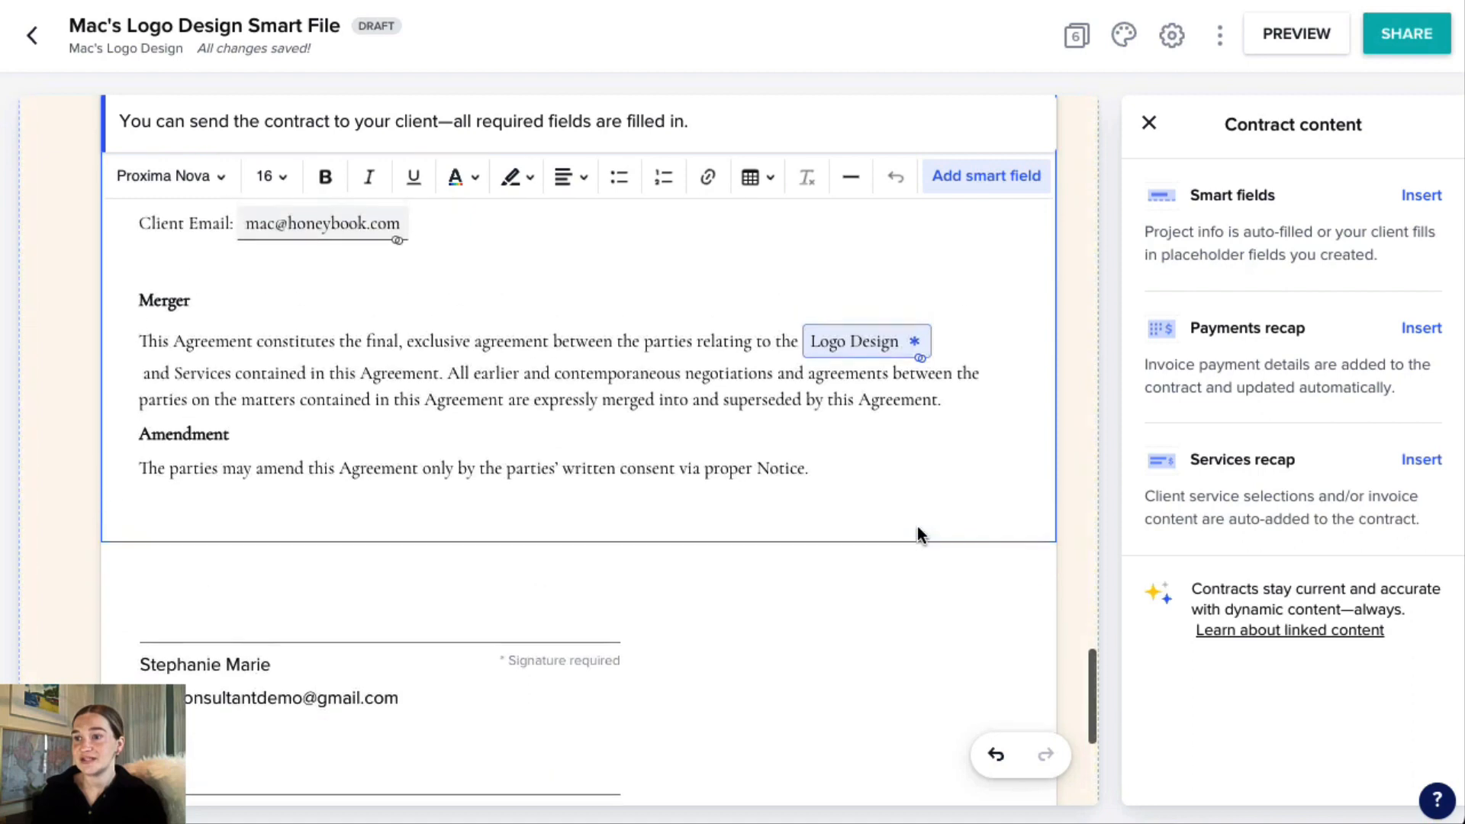
{"action": "scroll", "coordinate": [917, 534], "scroll_direction": "down", "scroll_amount": 3}
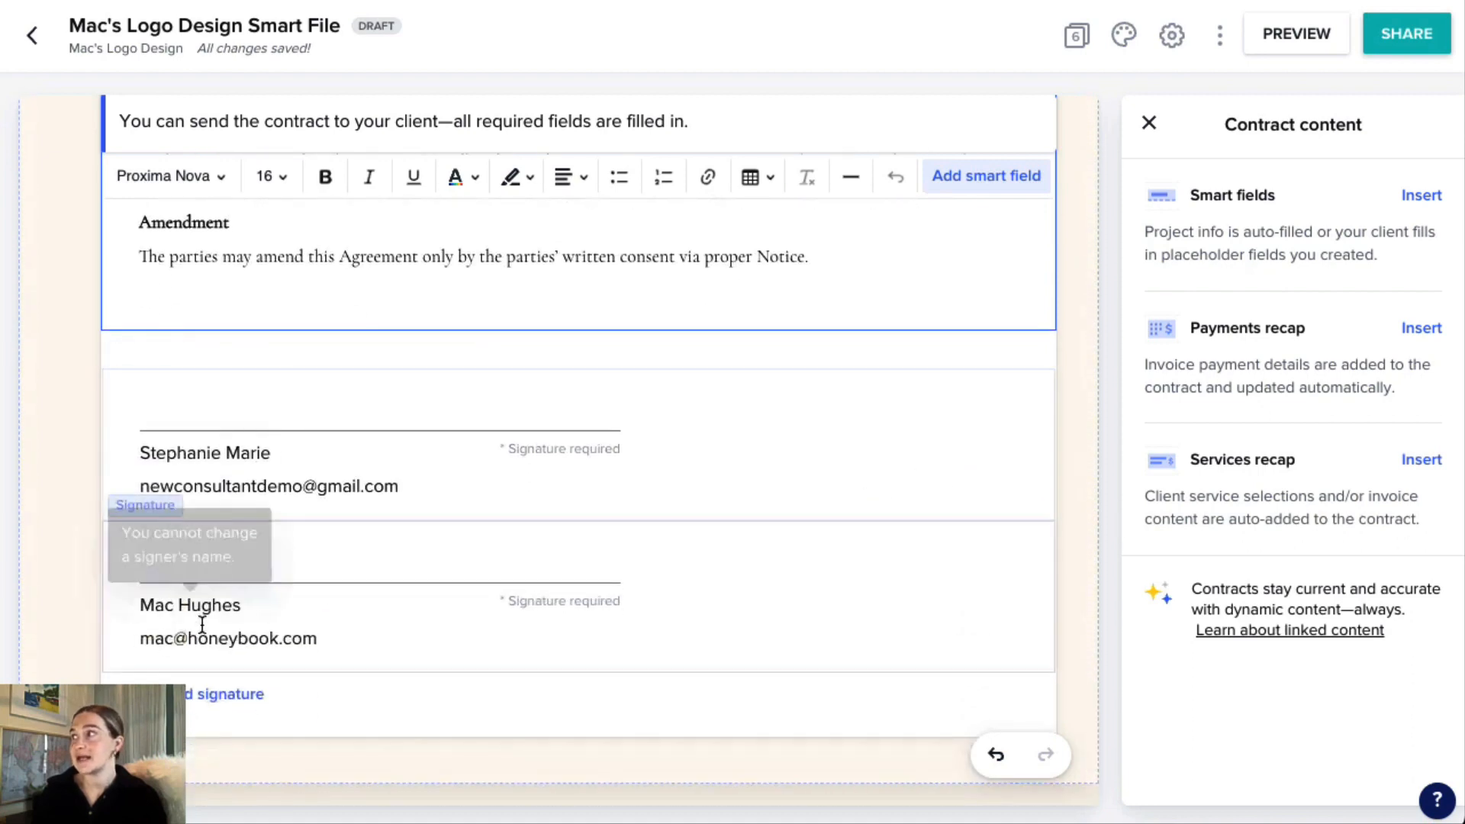
{"action": "left_click", "coordinate": [1150, 123]}
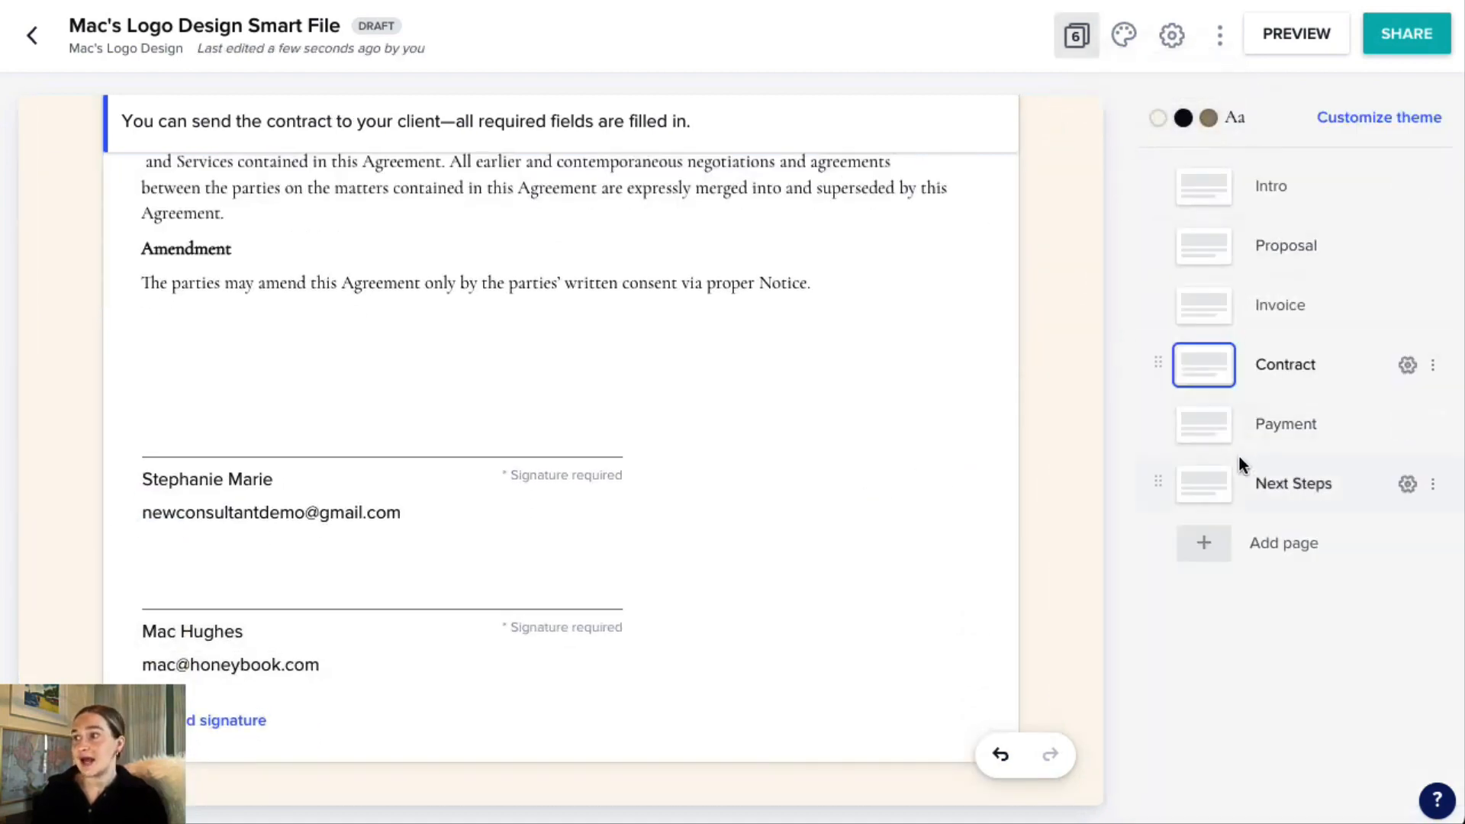
Check the smart file's Payment page and its Next Steps page.
{"action": "left_click", "coordinate": [1198, 427]}
{"action": "scroll", "coordinate": [1014, 336], "scroll_direction": "down", "scroll_amount": 5}
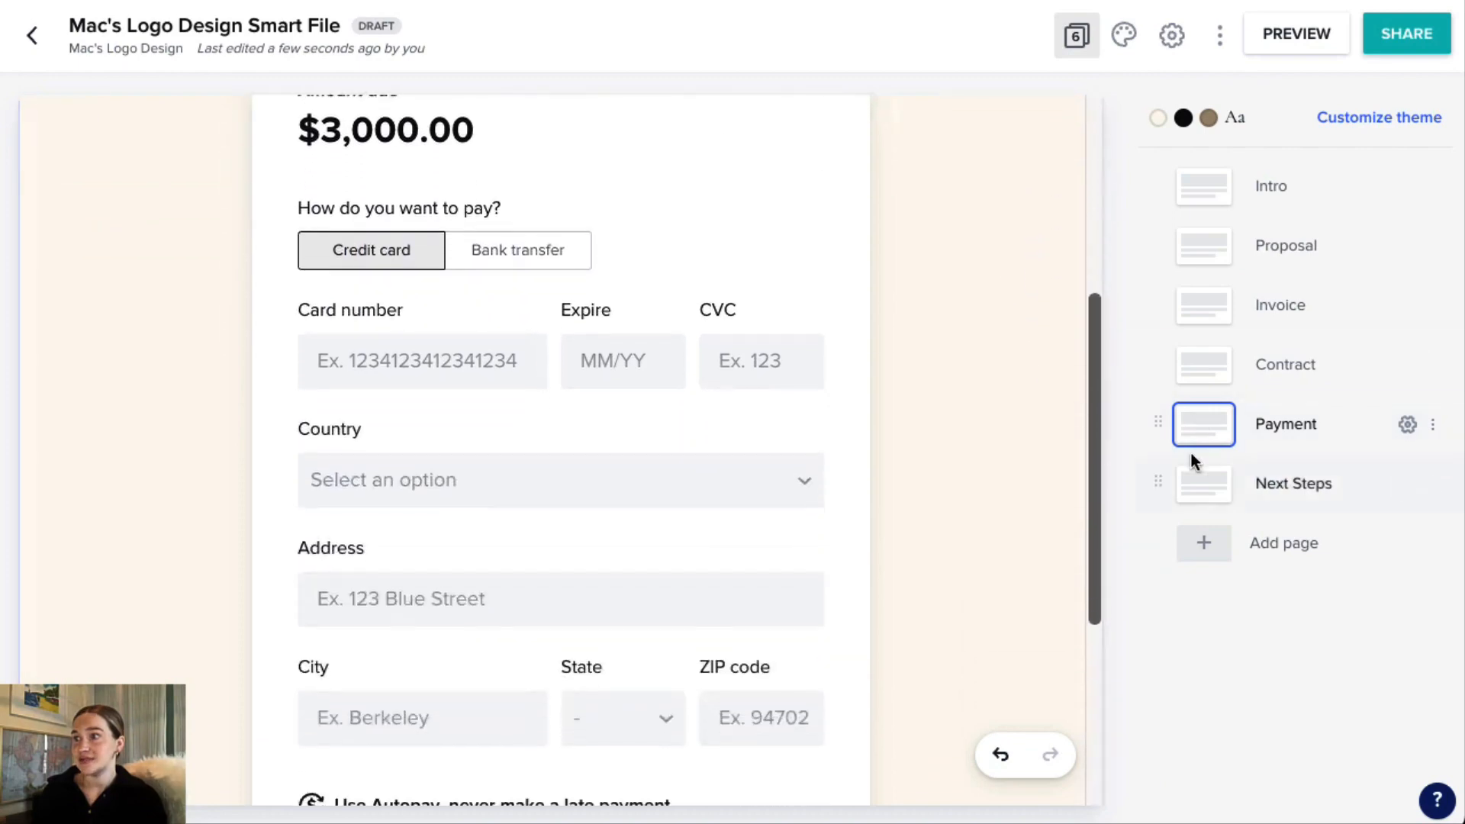
{"action": "left_click", "coordinate": [1201, 483]}
{"action": "scroll", "coordinate": [975, 311], "scroll_direction": "down", "scroll_amount": 5}
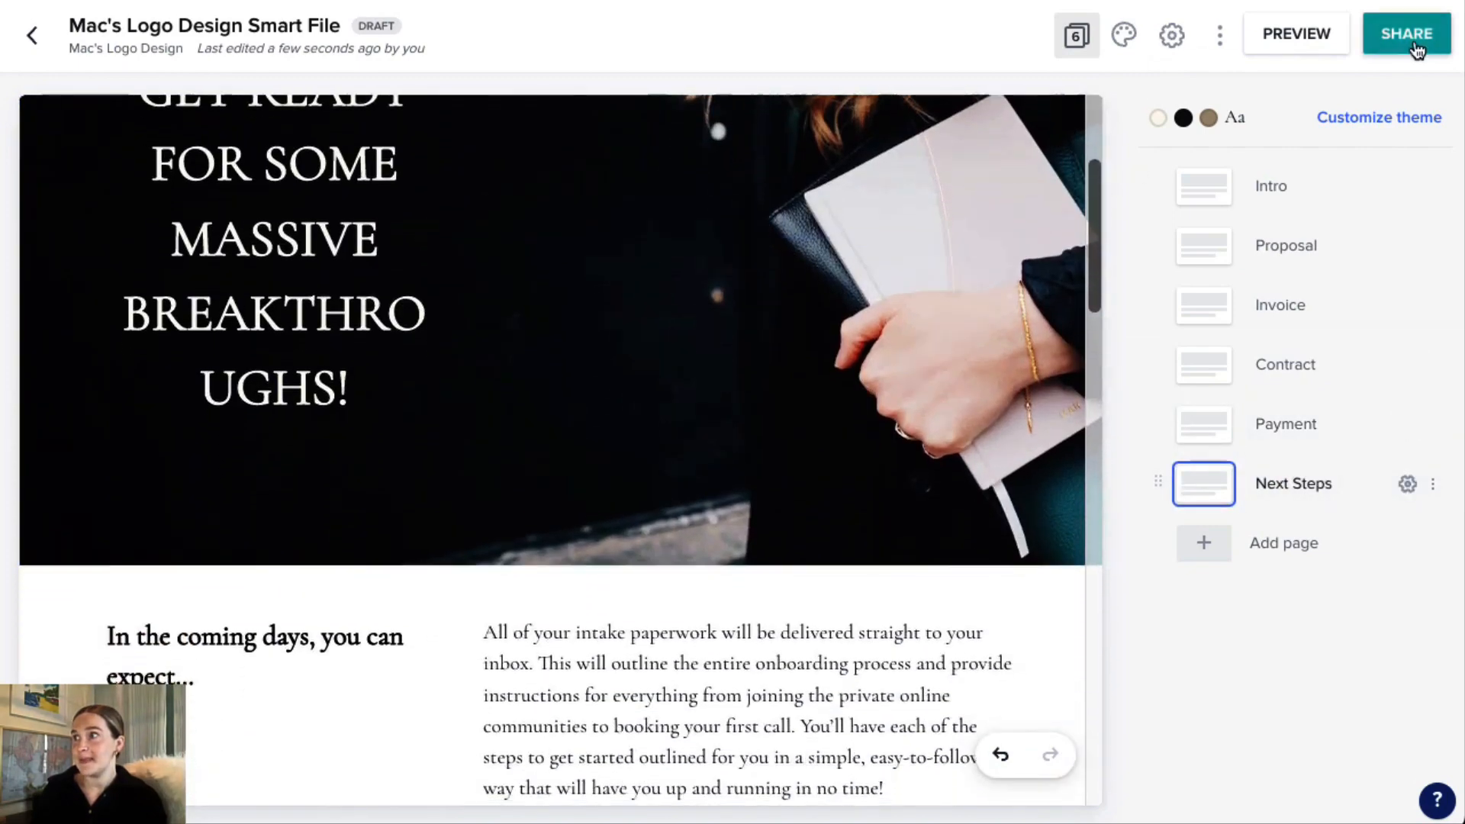
Start sharing the smart file with the client by email, using the "Brochure (default)" email template.
{"action": "left_click", "coordinate": [1415, 47]}
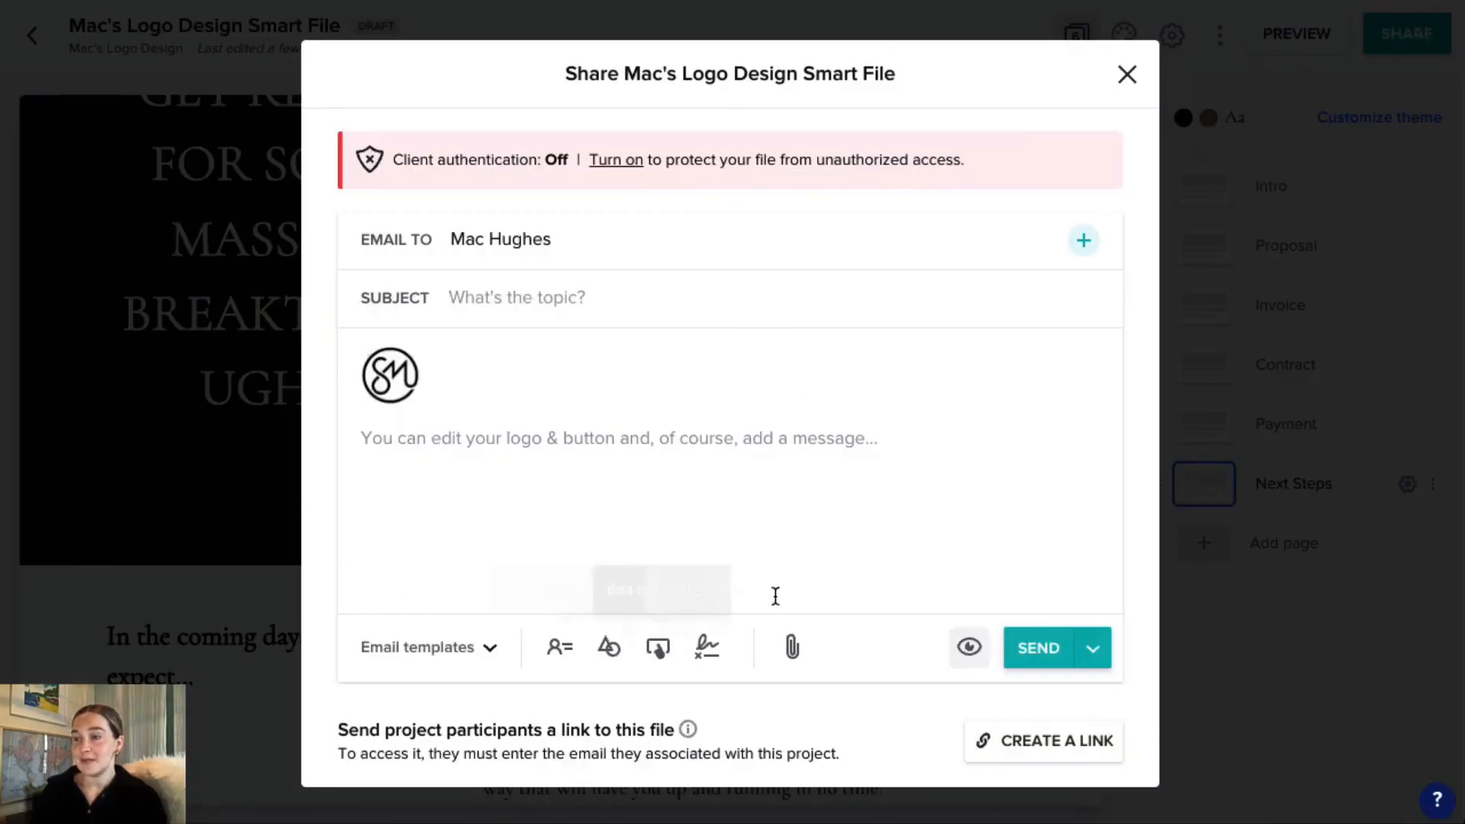
{"action": "left_click", "coordinate": [458, 650]}
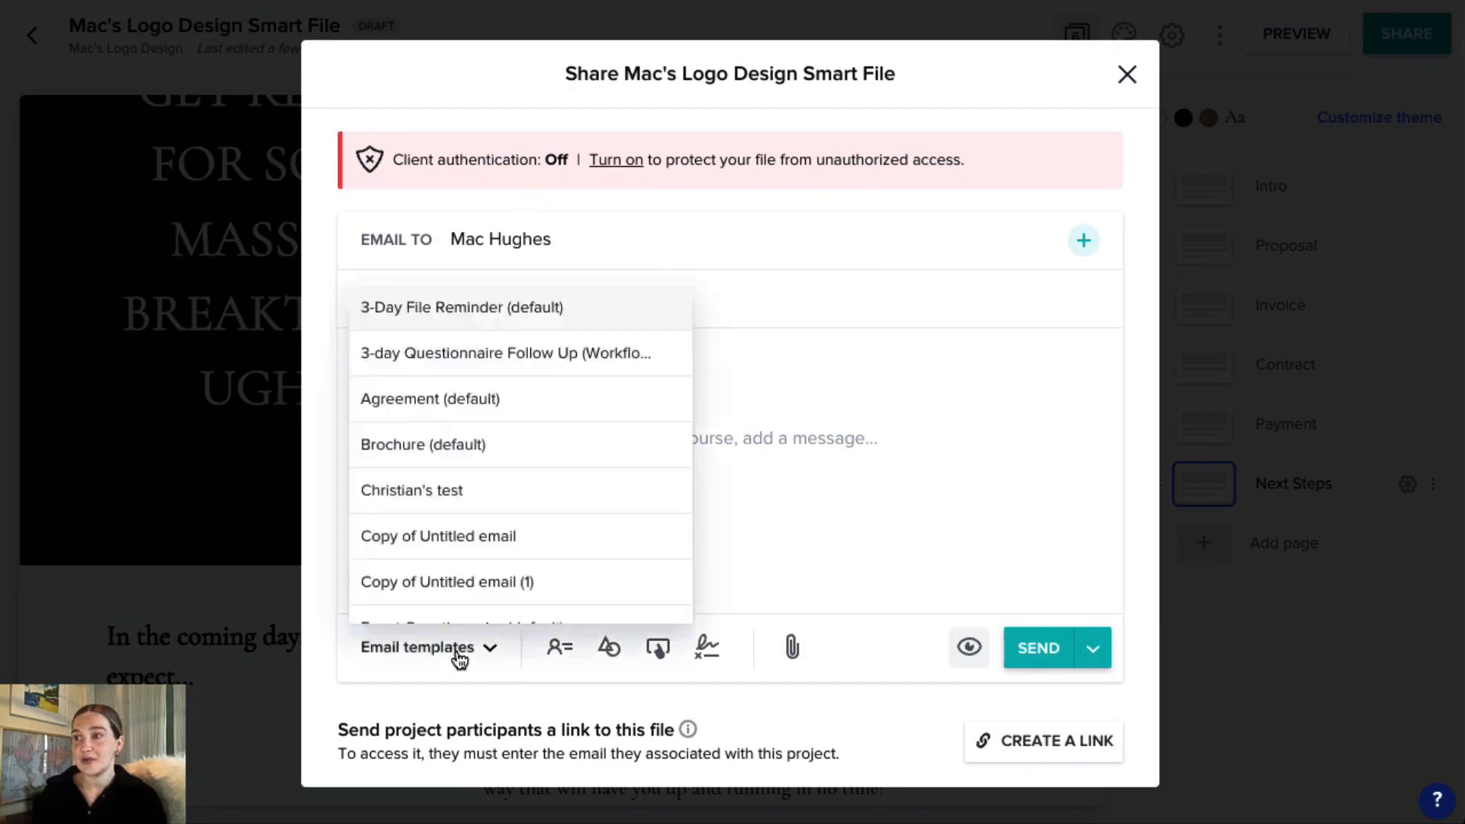
{"action": "left_click", "coordinate": [463, 449]}
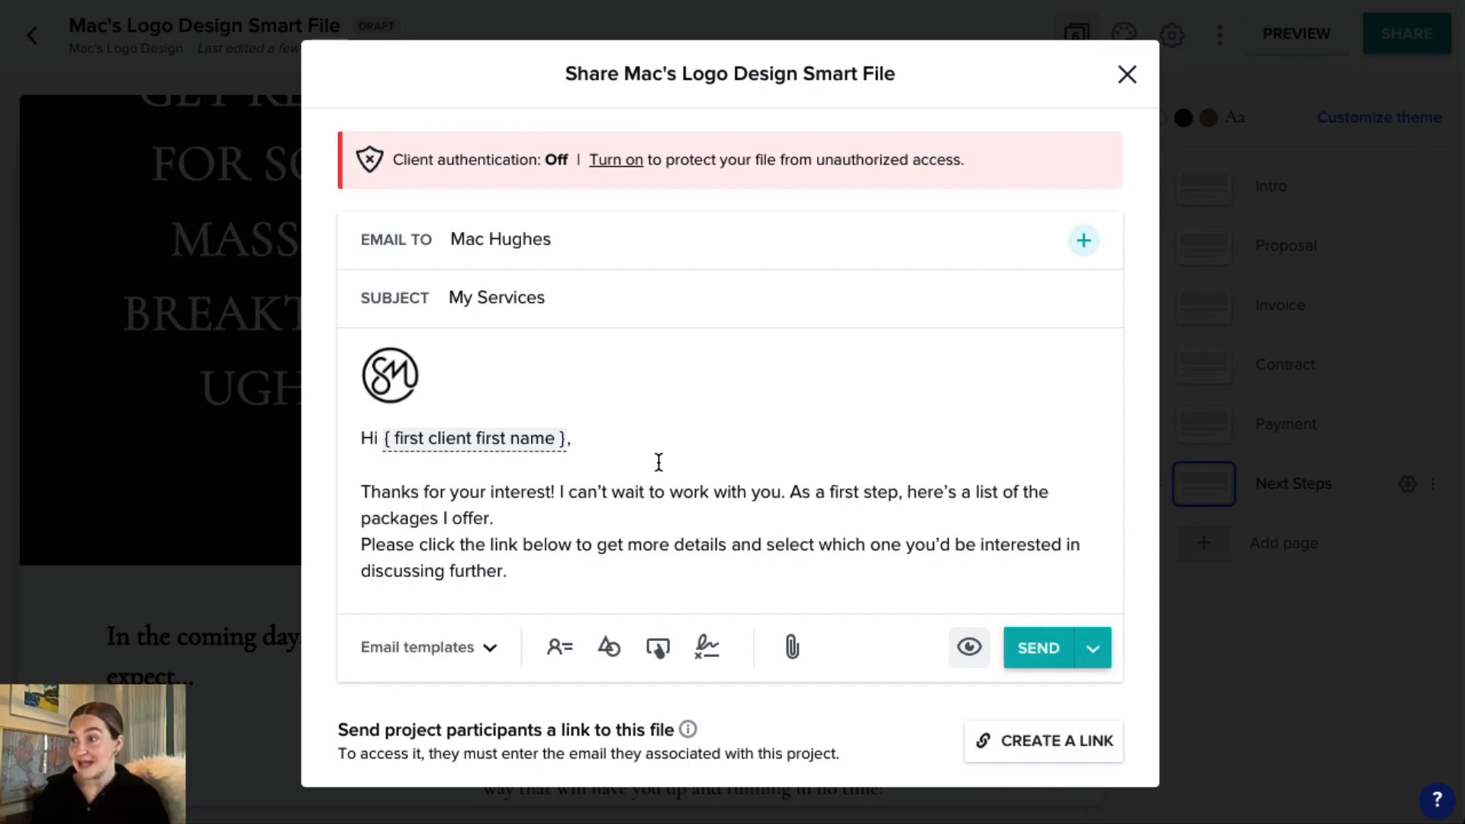
Add a blank line before the "Please click the link below" paragraph, check the message, and send the email with the smart file.
{"action": "left_click", "coordinate": [533, 514]}
{"action": "key", "text": "Return"}
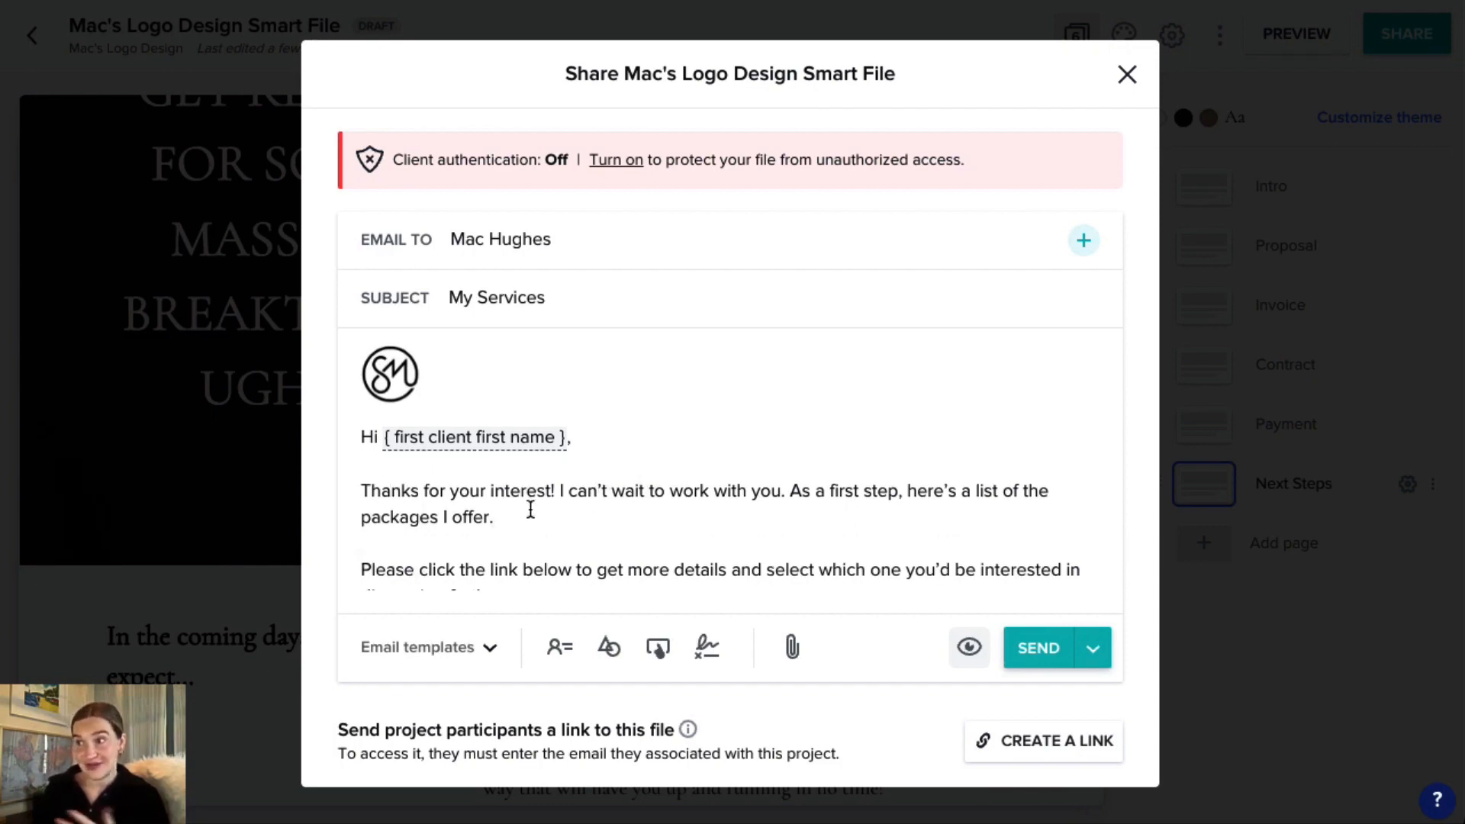
{"action": "scroll", "coordinate": [543, 505], "scroll_direction": "down", "scroll_amount": 2}
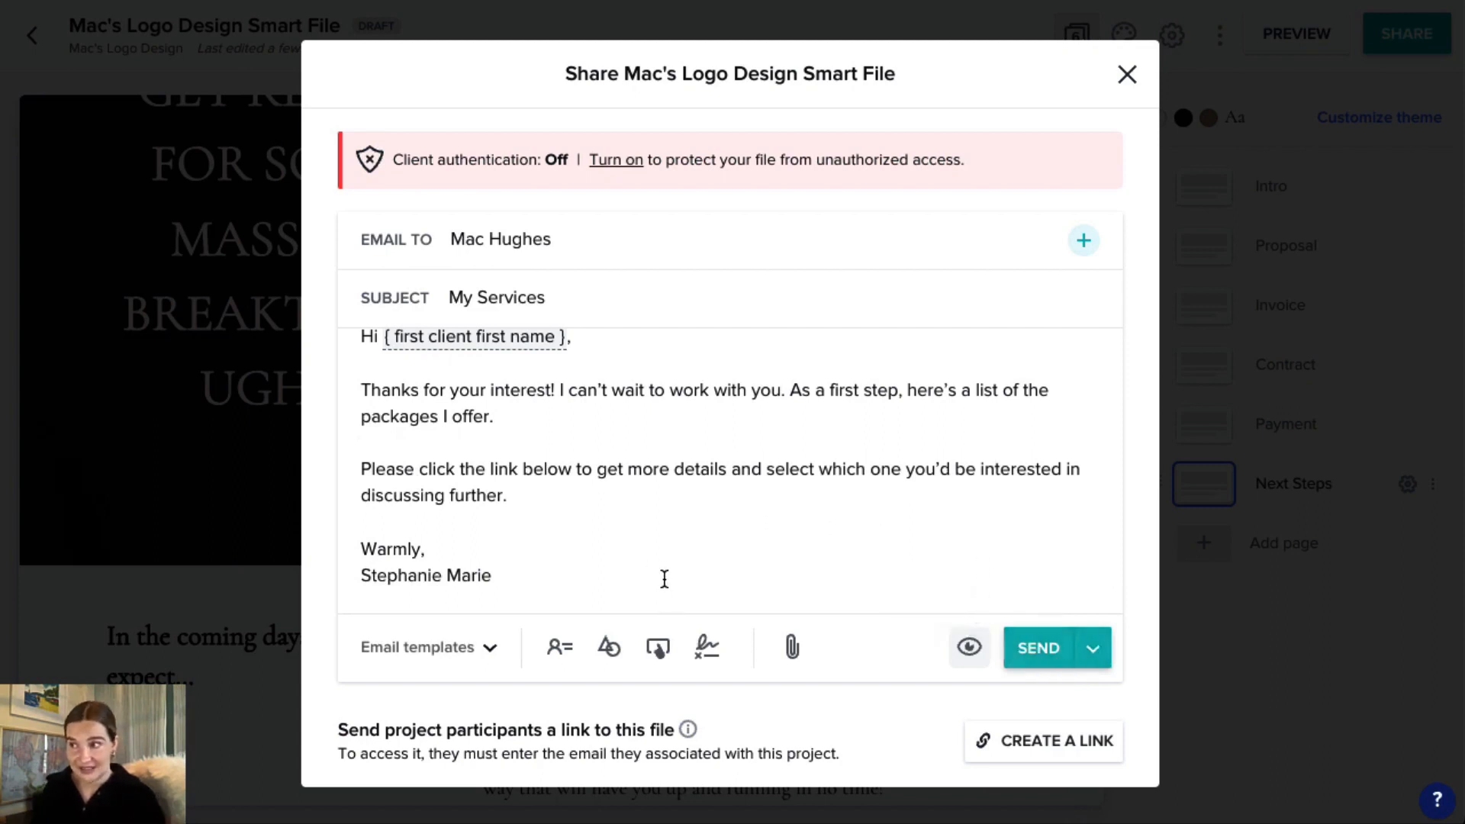
{"action": "left_click_drag", "start_coordinate": [510, 391], "coordinate": [337, 392]}
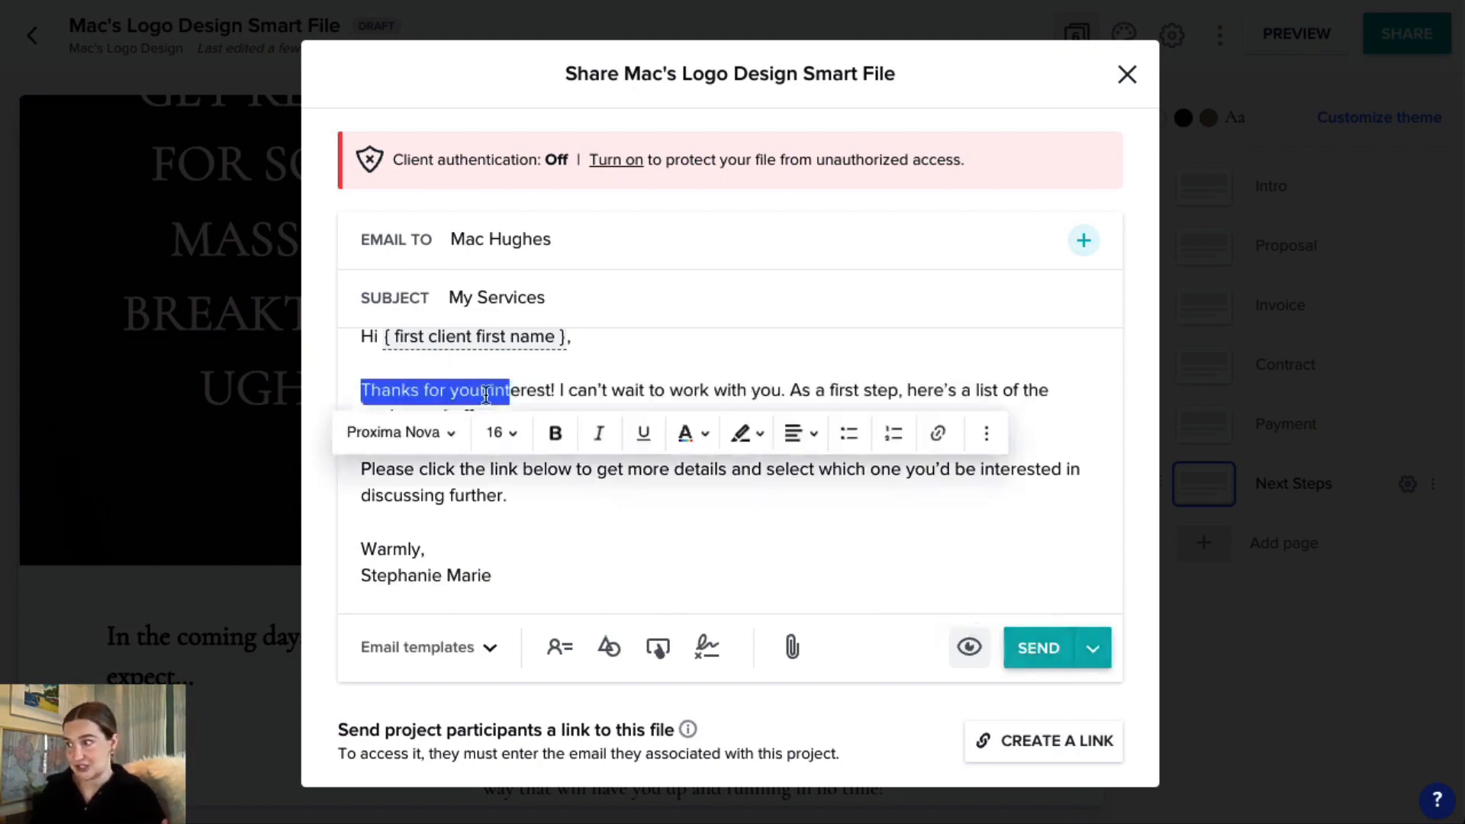
{"action": "left_click", "coordinate": [1039, 656]}
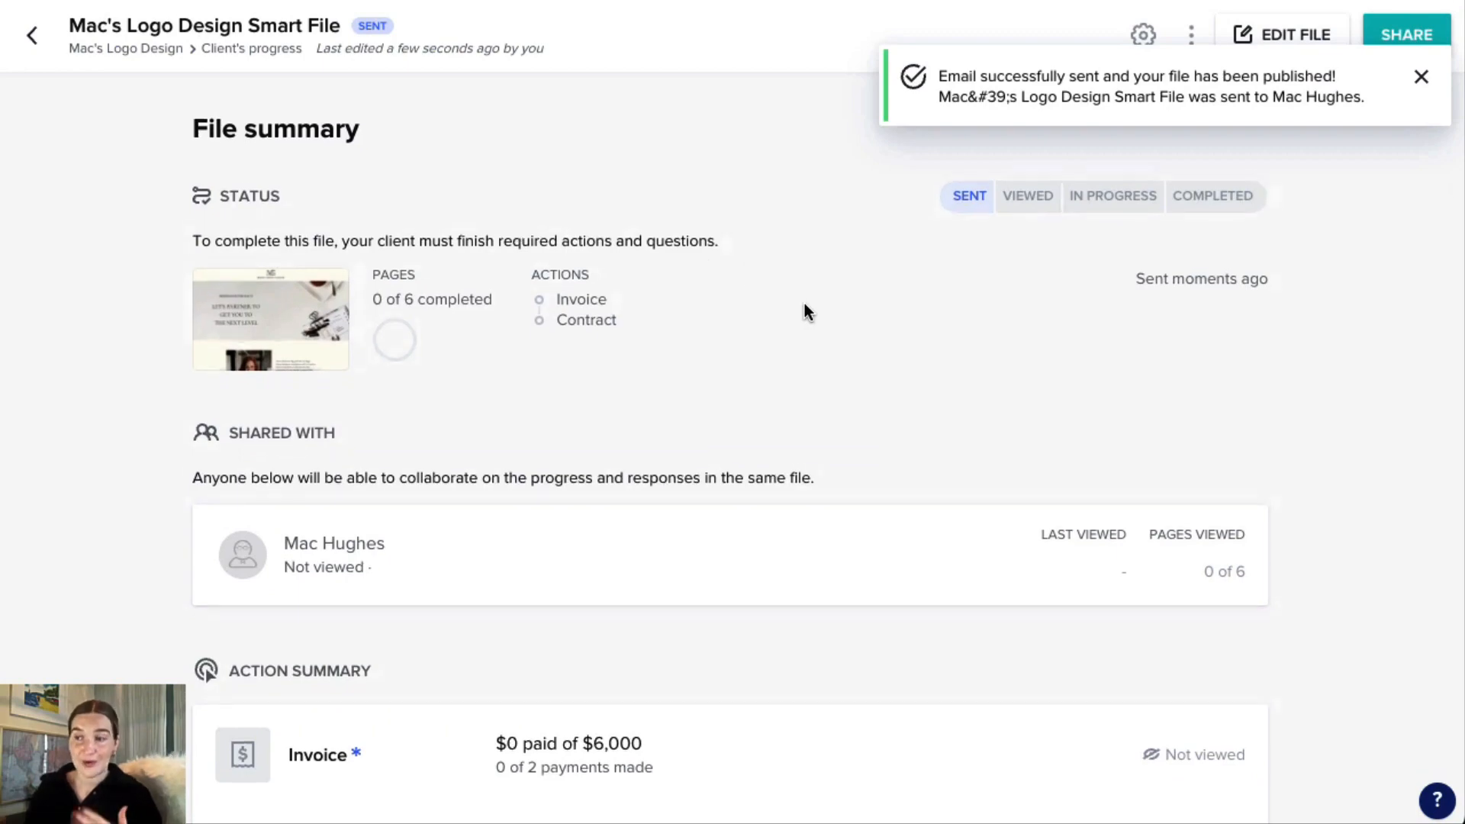
Review the sent file's summary, from its status and shared participants to the invoice and contract actions.
{"action": "scroll", "coordinate": [804, 304], "scroll_direction": "down", "scroll_amount": 5}
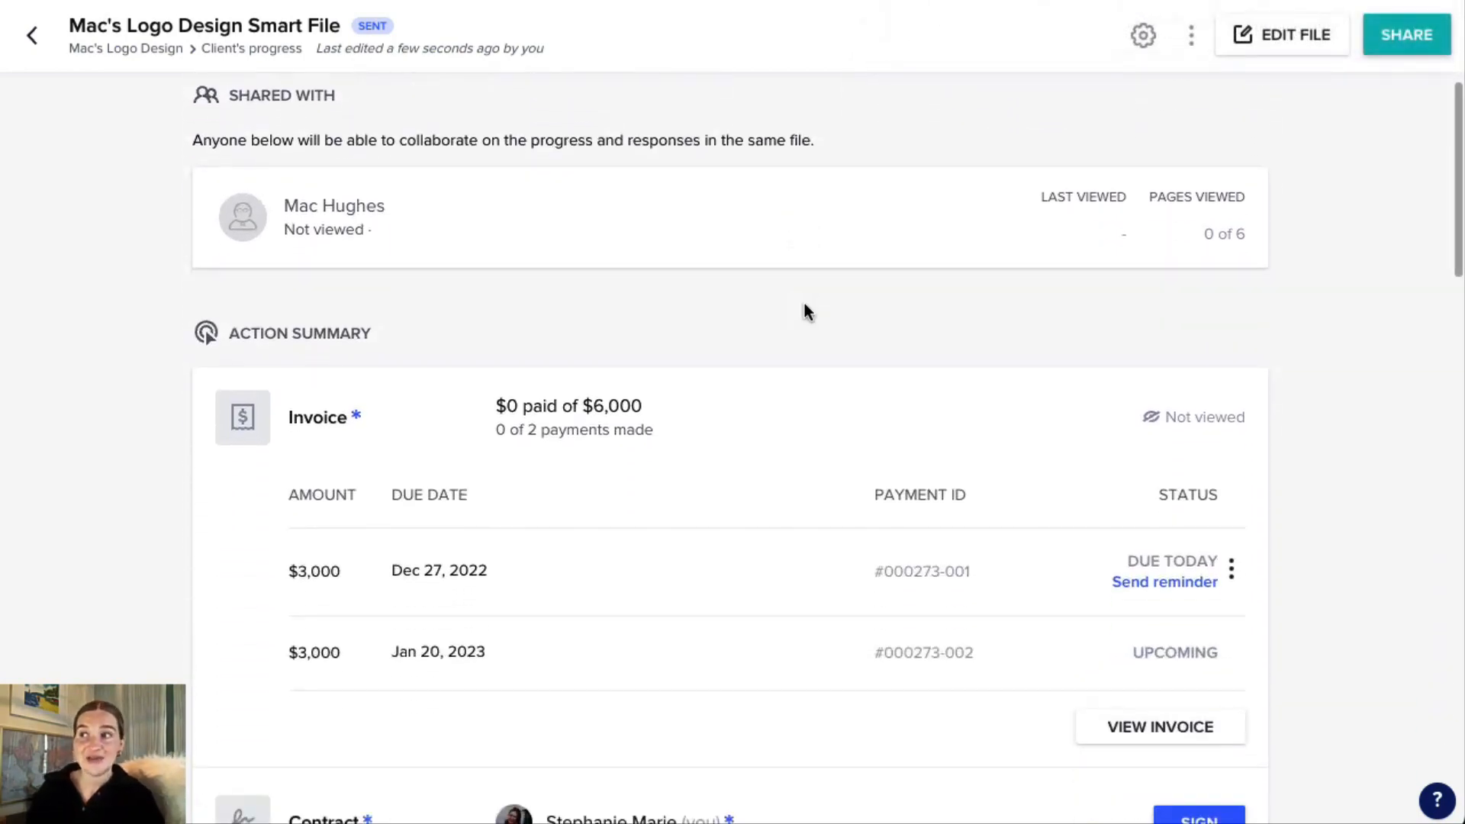
{"action": "scroll", "coordinate": [804, 304], "scroll_direction": "down", "scroll_amount": 5}
{"action": "scroll", "coordinate": [801, 311], "scroll_direction": "up", "scroll_amount": 6}
{"action": "scroll", "coordinate": [433, 420], "scroll_direction": "up", "scroll_amount": 2}
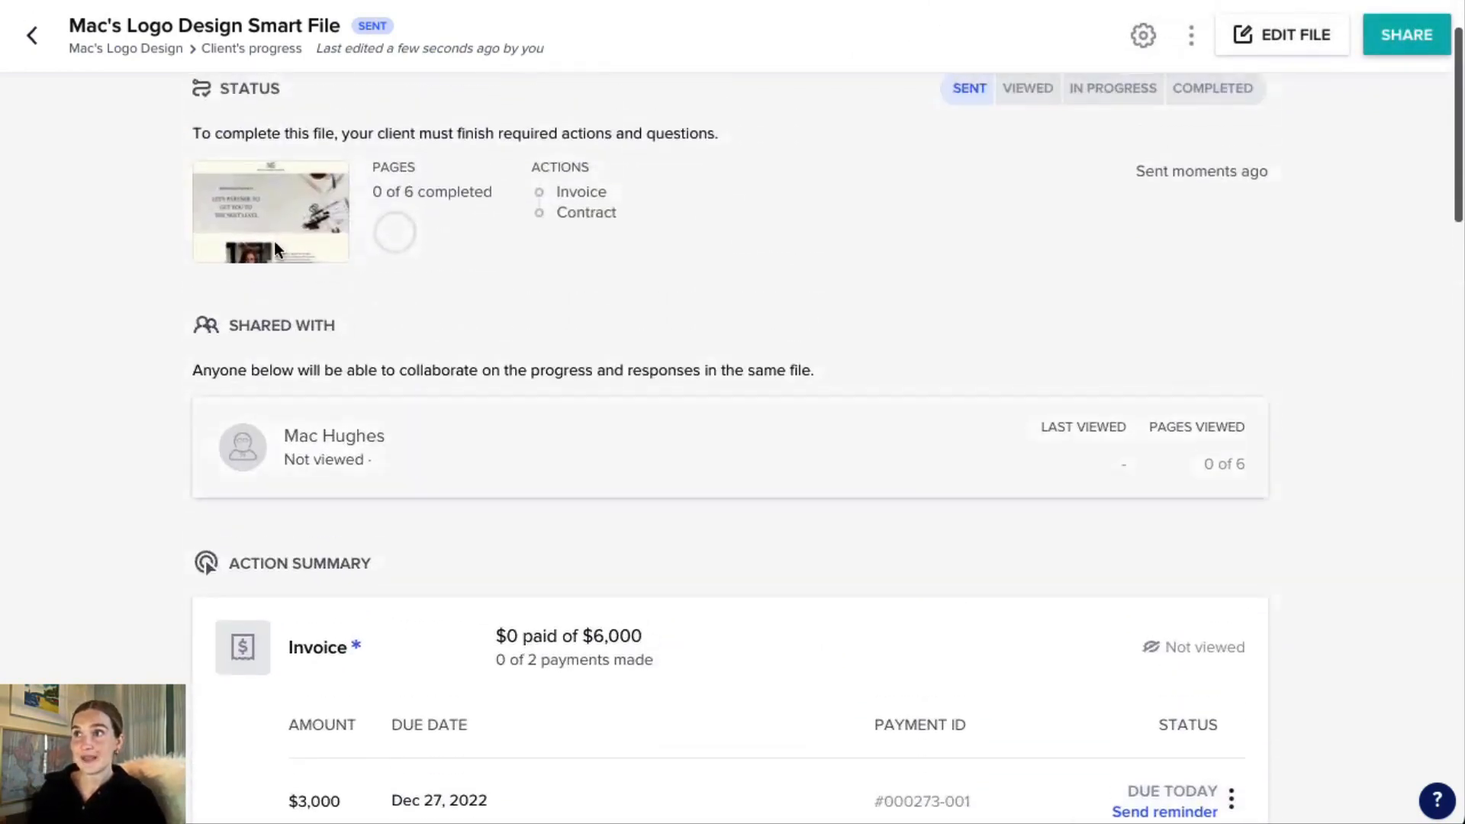
Return to the Mac's Logo Design project and find the sent smart file among its files.
{"action": "left_click", "coordinate": [36, 41]}
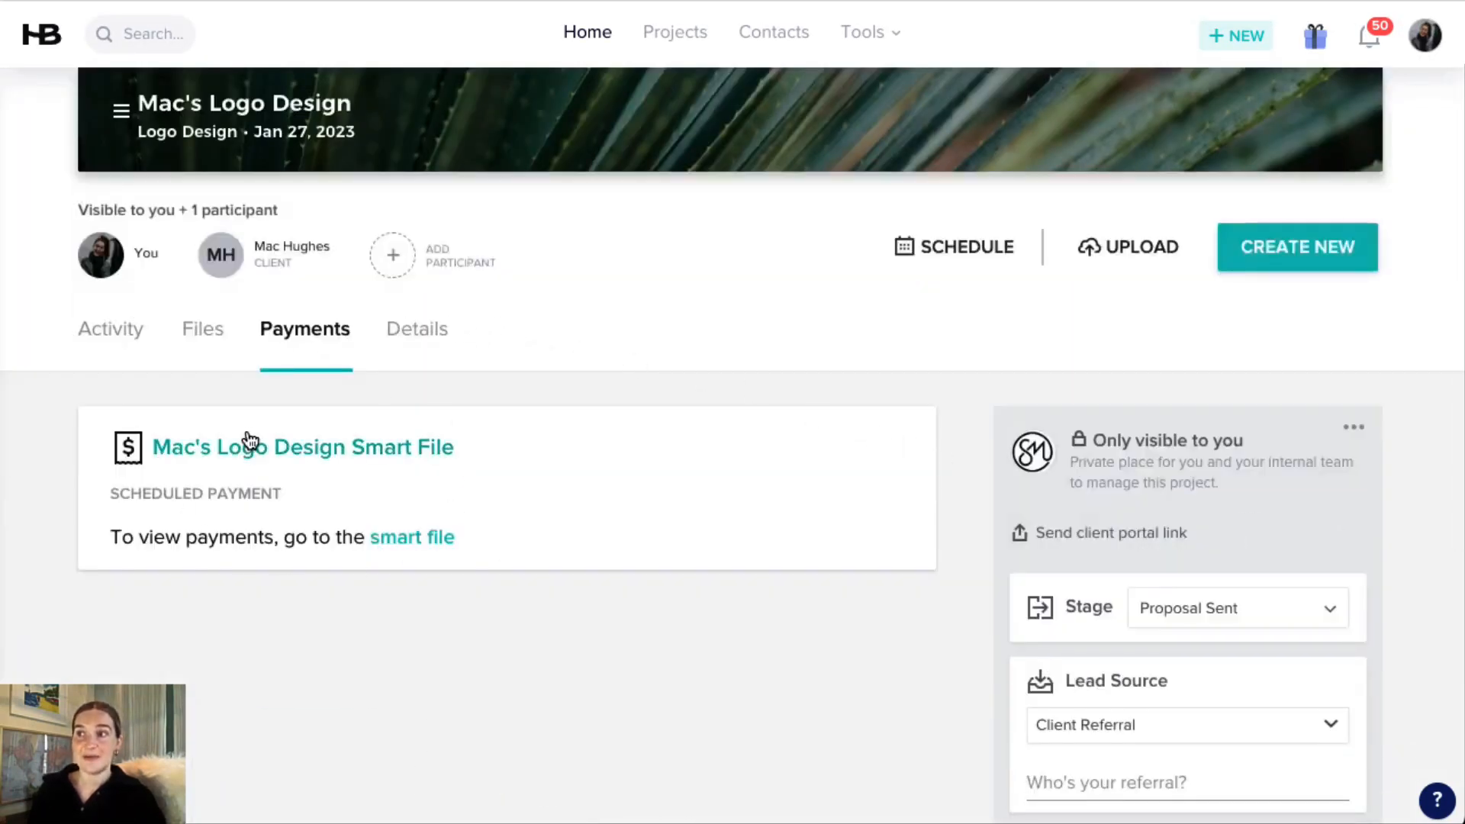
{"action": "left_click", "coordinate": [201, 332]}
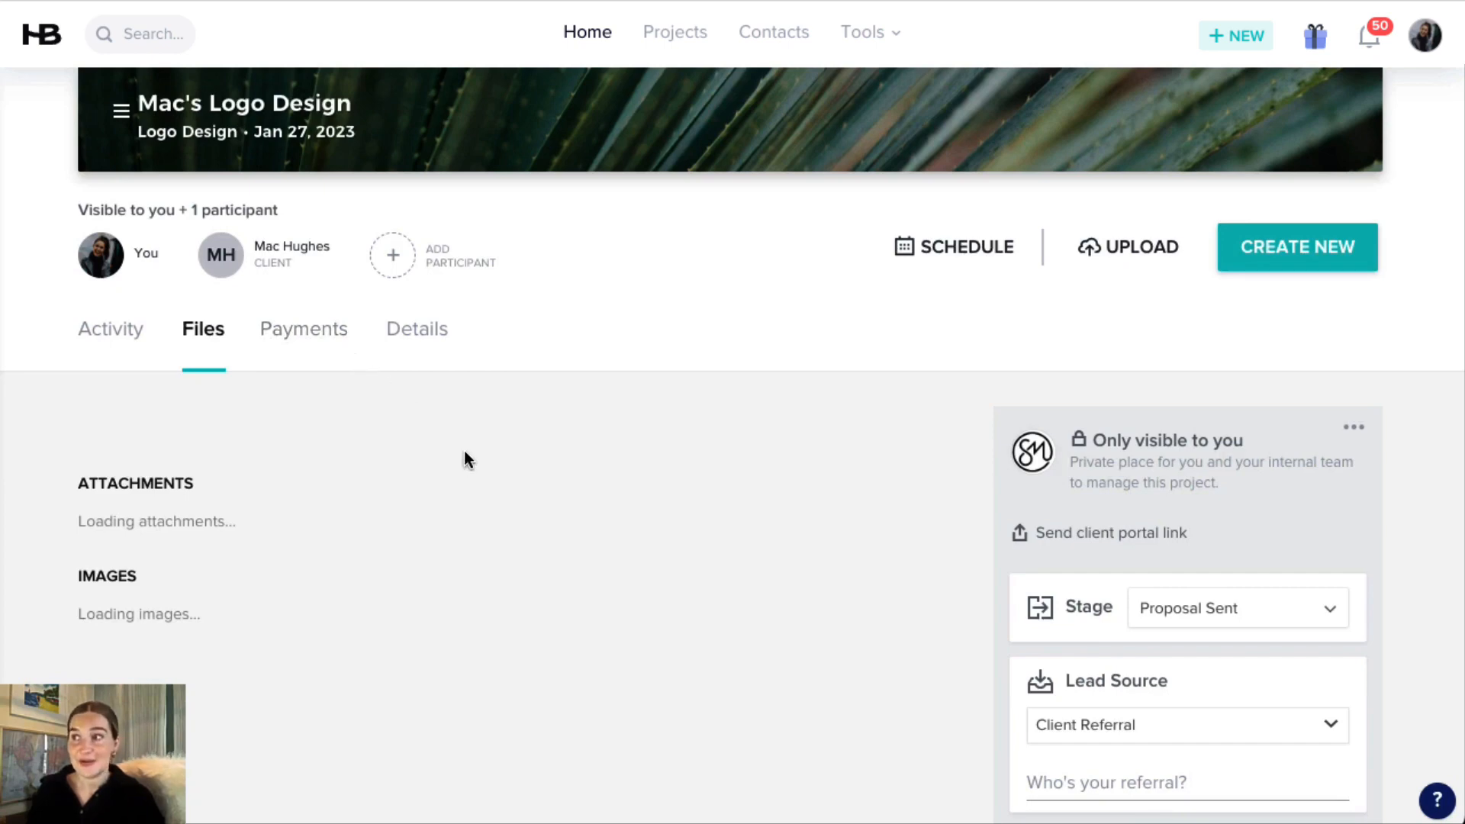
{"action": "scroll", "coordinate": [464, 447], "scroll_direction": "down", "scroll_amount": 3}
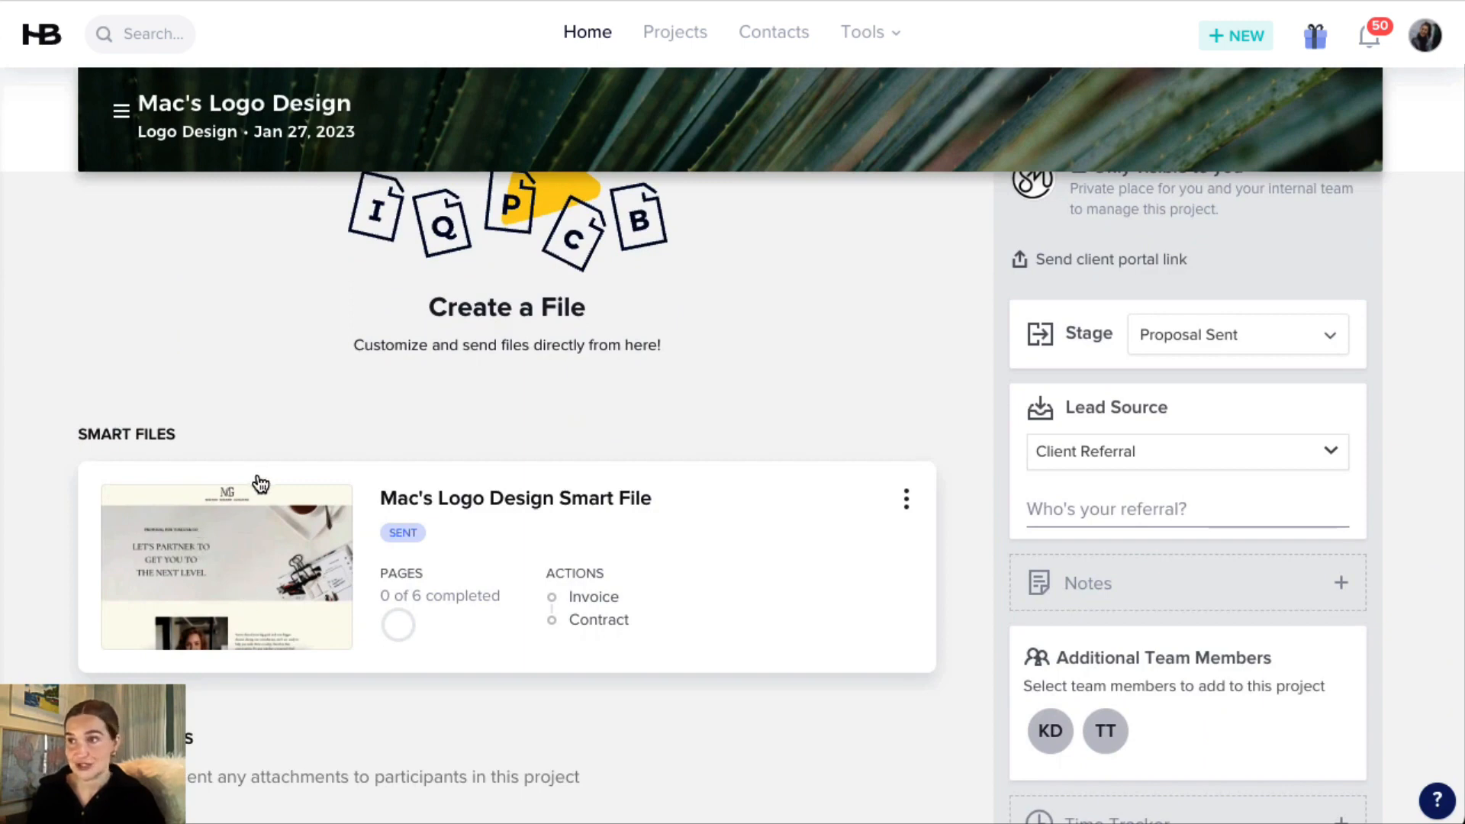
{"action": "scroll", "coordinate": [256, 479], "scroll_direction": "up", "scroll_amount": 4}
Review the project's activity, including the active smart file and the "My Services" email under Recent Activity.
{"action": "left_click", "coordinate": [109, 399]}
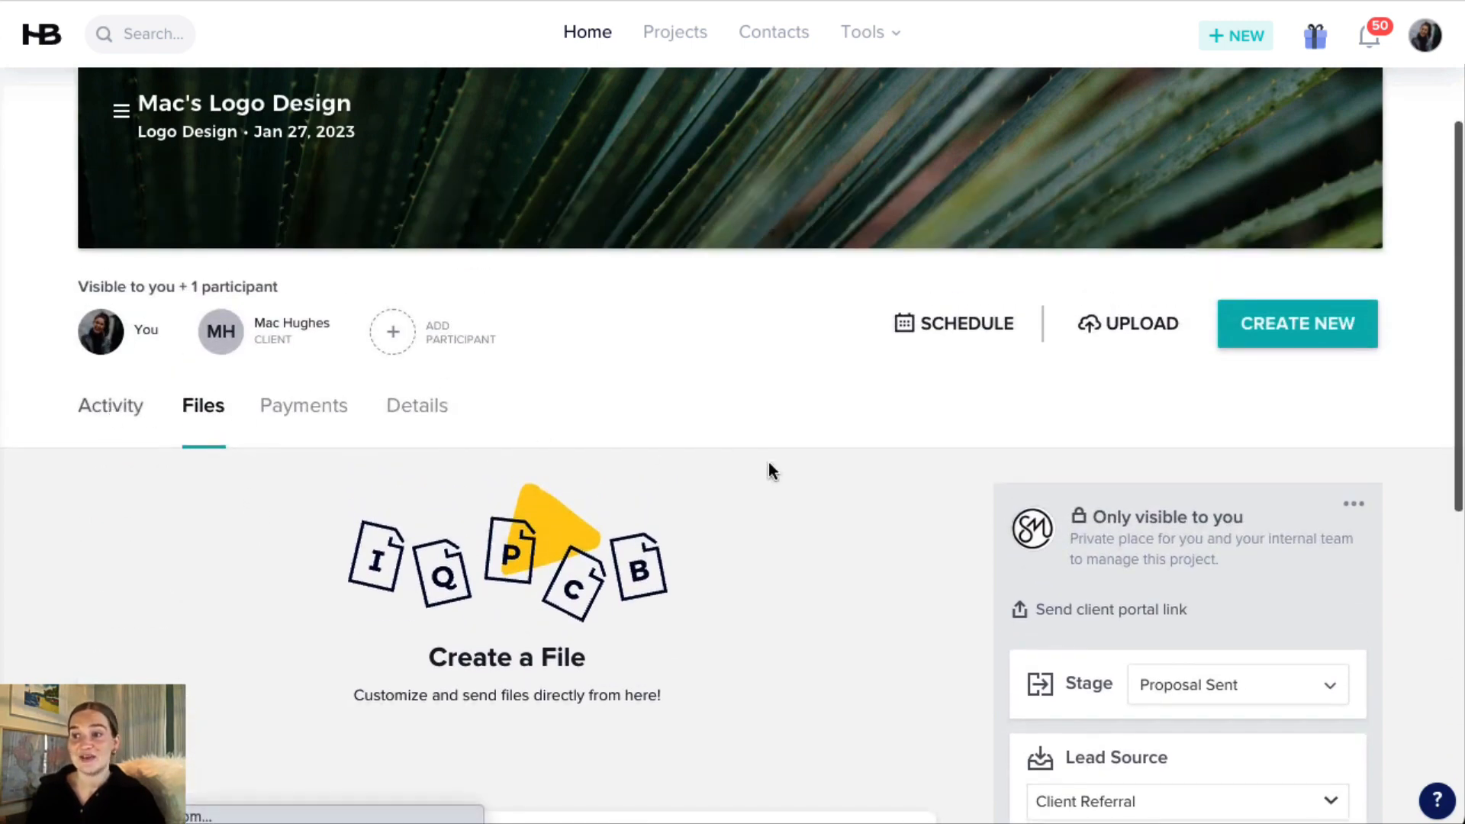
{"action": "scroll", "coordinate": [772, 467], "scroll_direction": "down", "scroll_amount": 3}
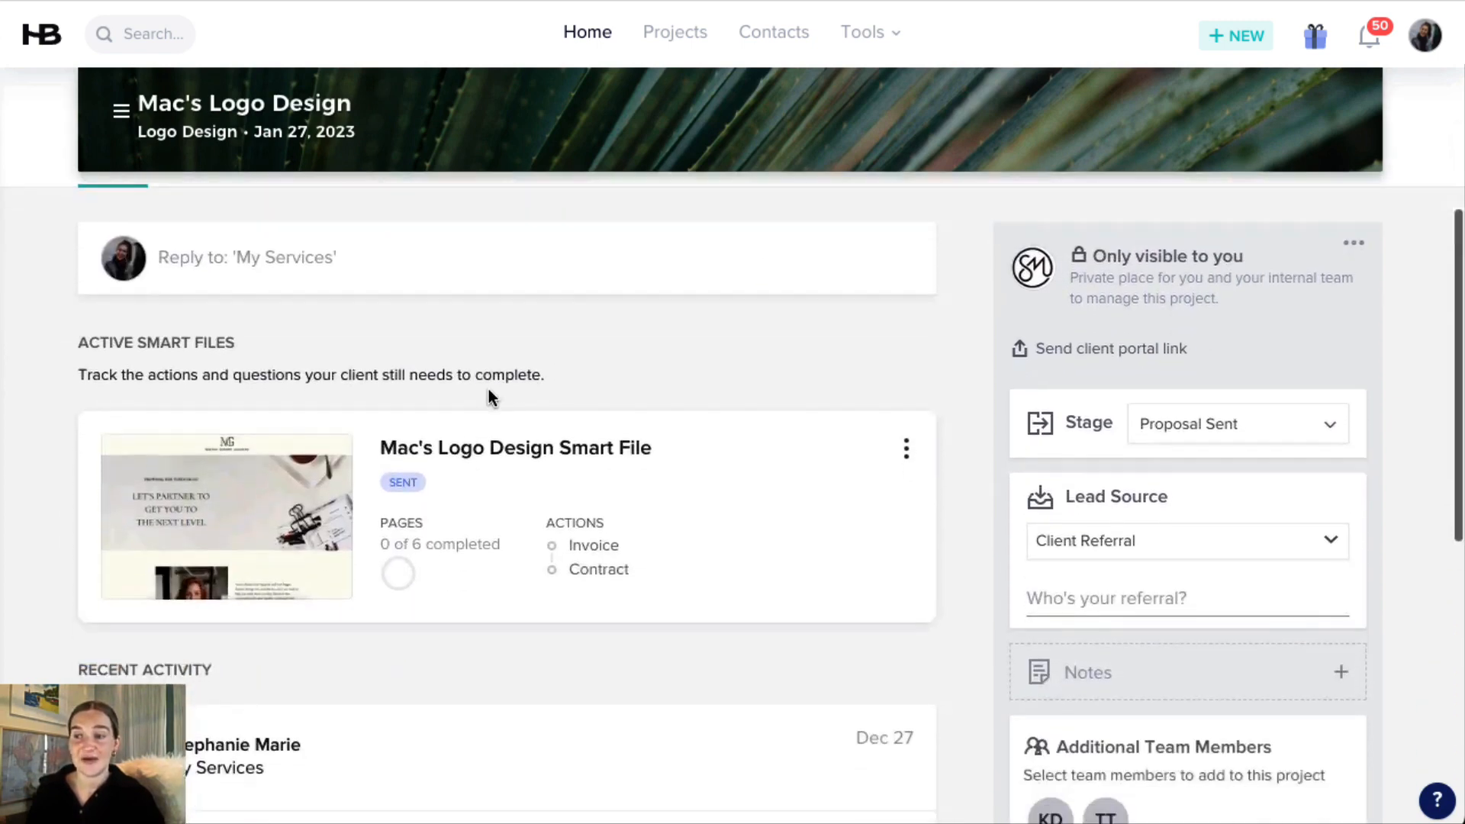
{"action": "scroll", "coordinate": [411, 467], "scroll_direction": "down", "scroll_amount": 3}
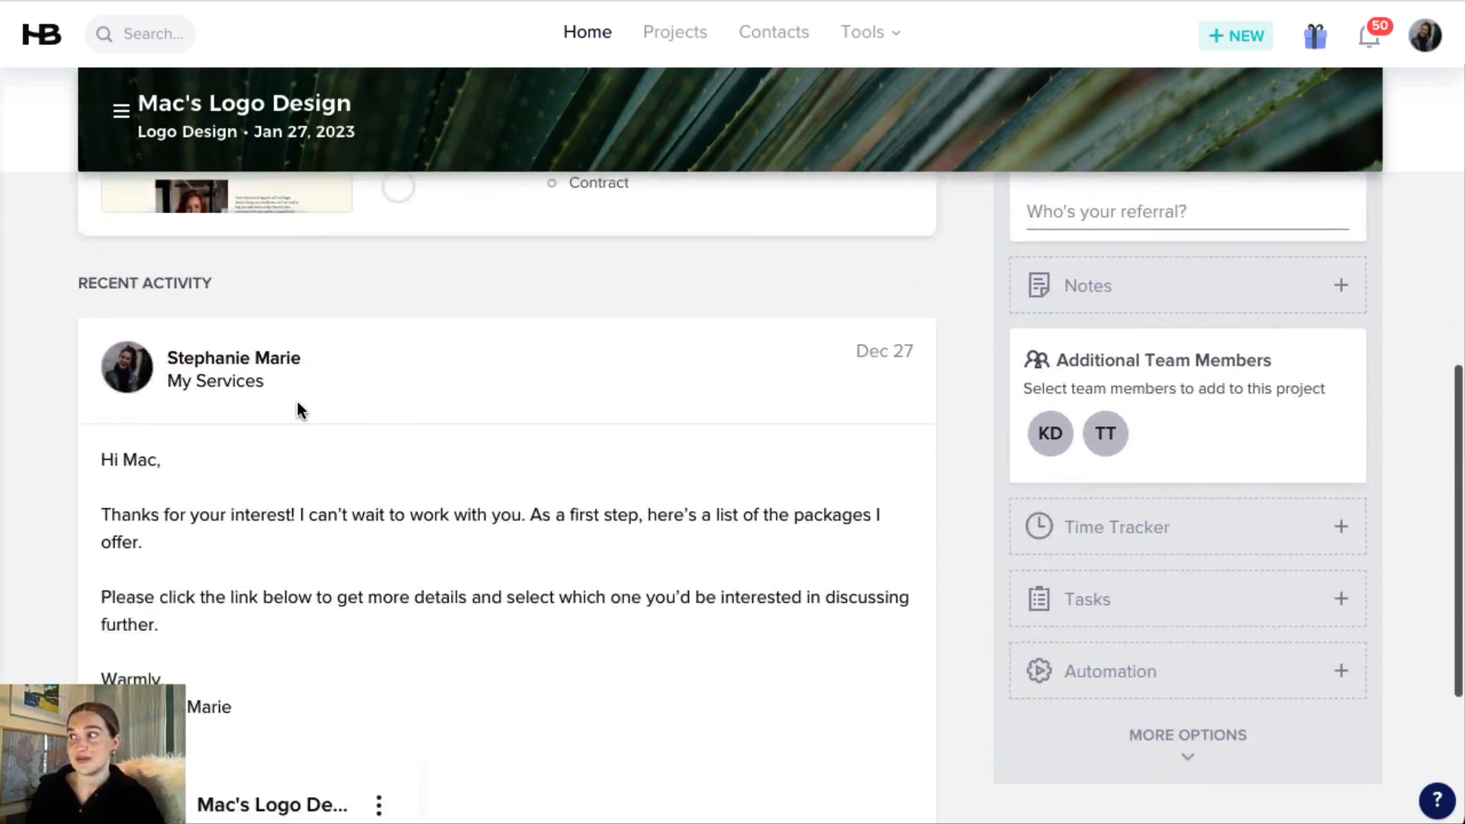
{"action": "scroll", "coordinate": [343, 416], "scroll_direction": "up", "scroll_amount": 5}
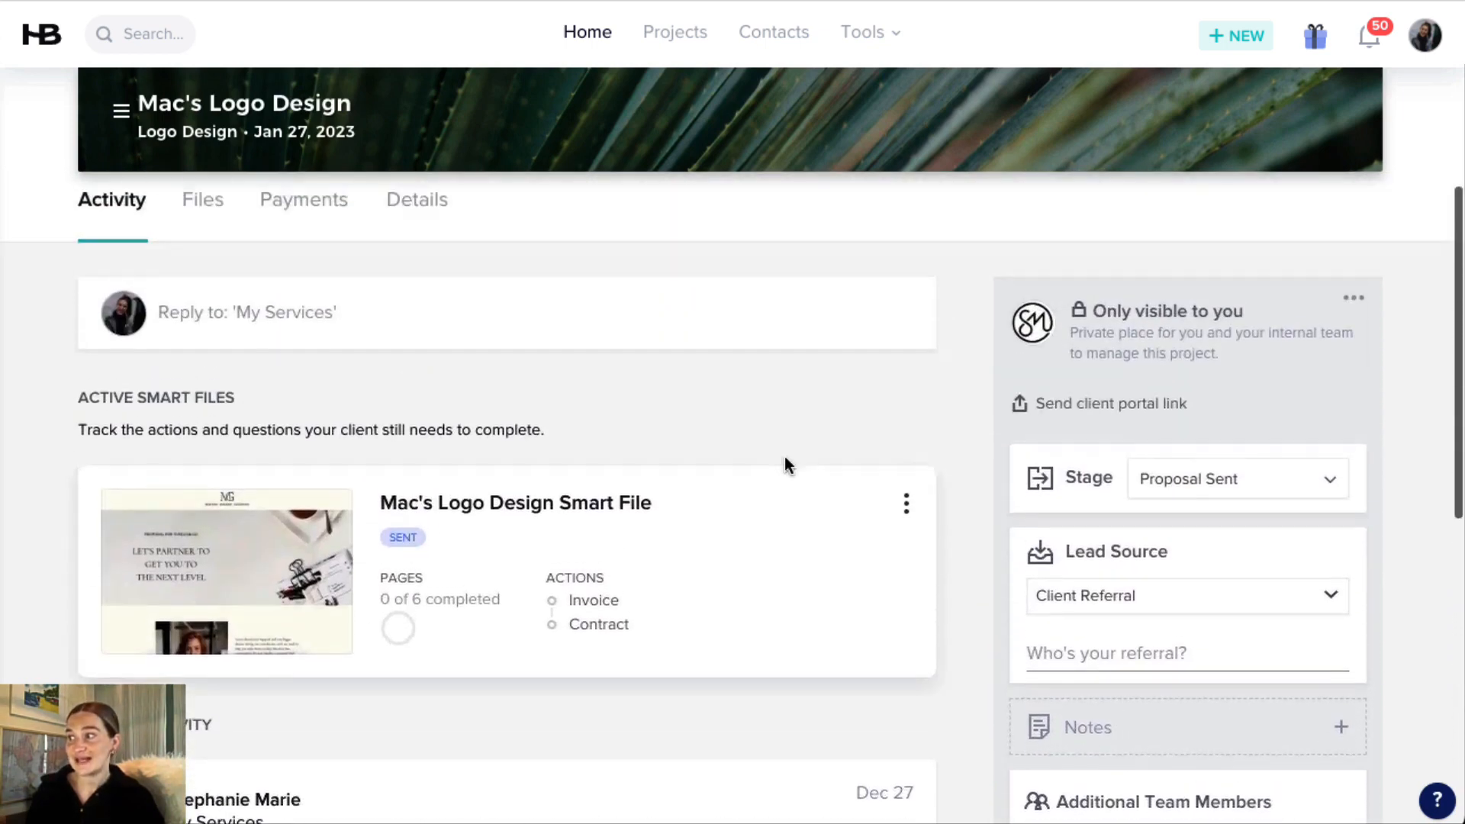
Display the pipeline stages available for the project.
{"action": "left_click", "coordinate": [1195, 500]}
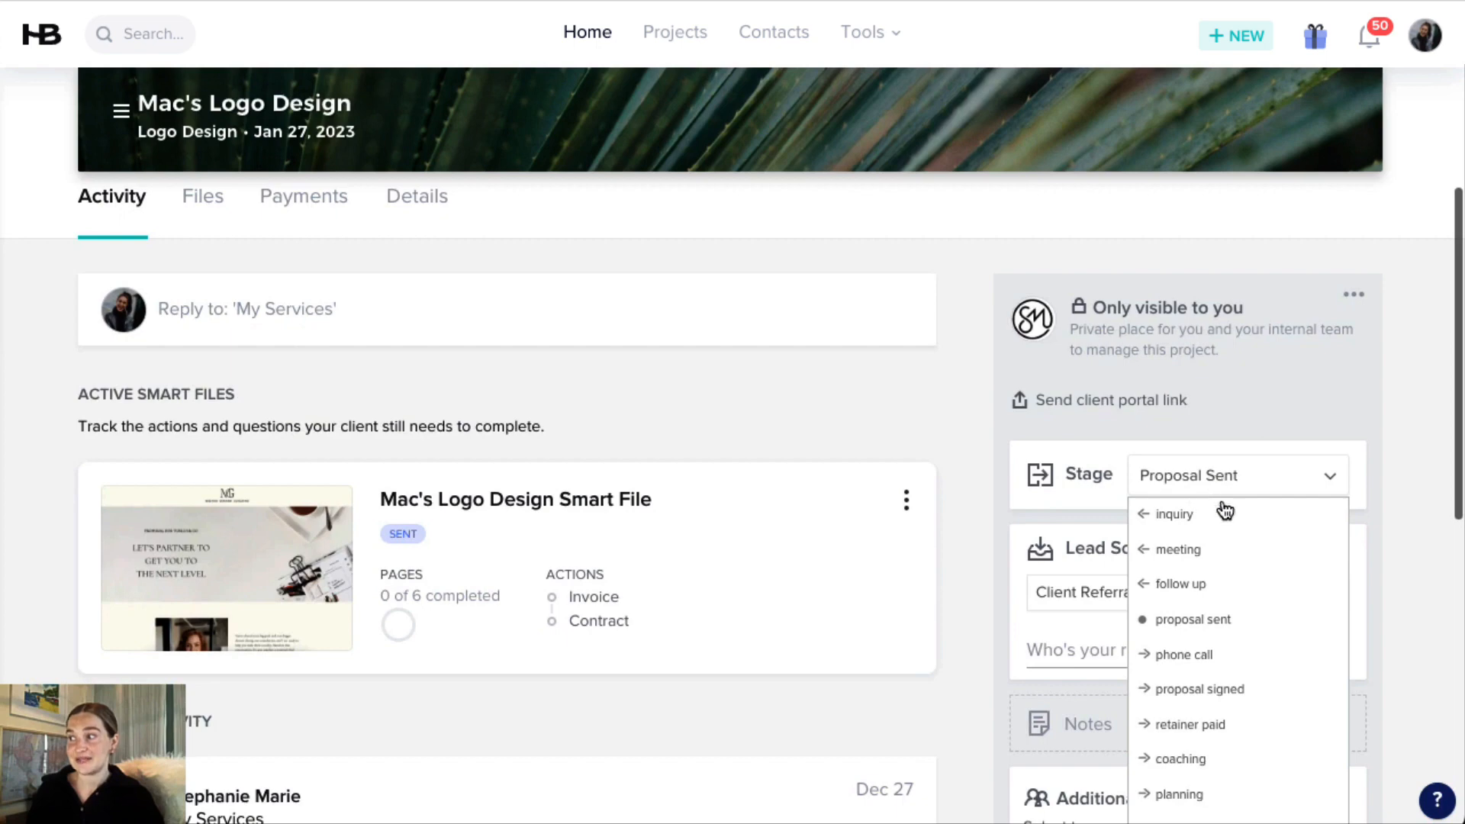